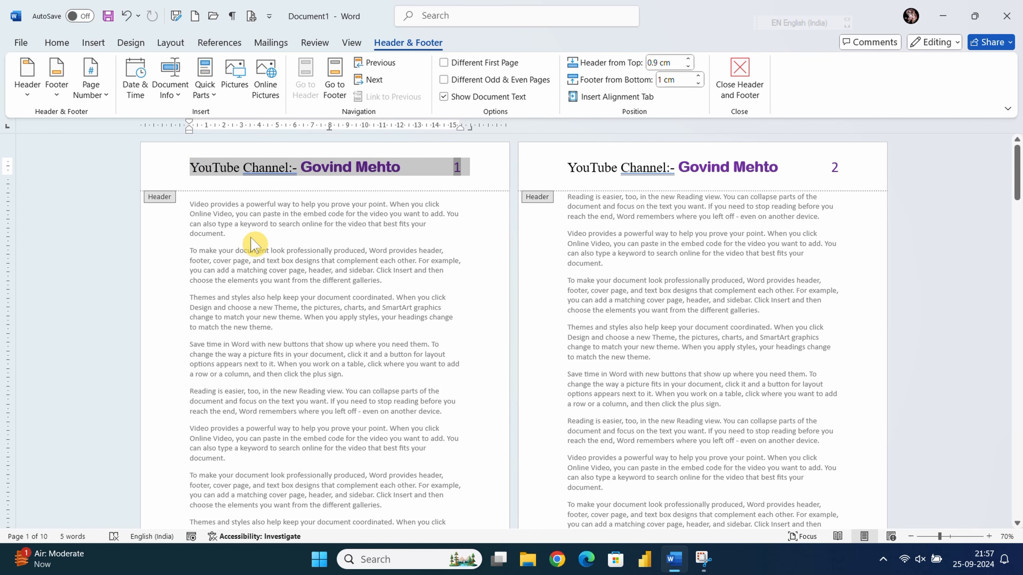
- Exit the header and return to editing the document body text
double_click(332, 244)
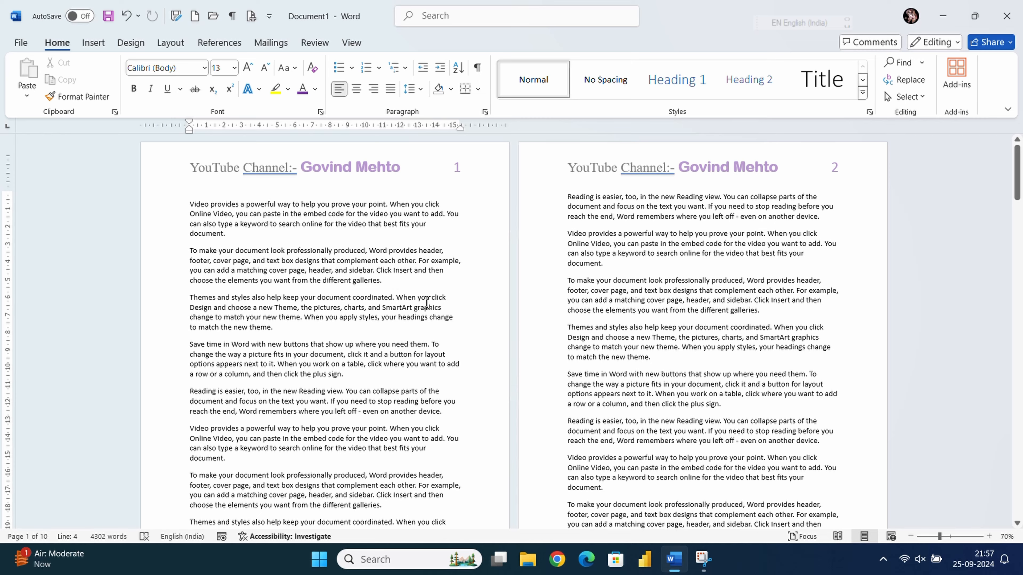
- Scroll through the ten pages to review the channel header and page number on each
scroll(427, 303, down, 6)
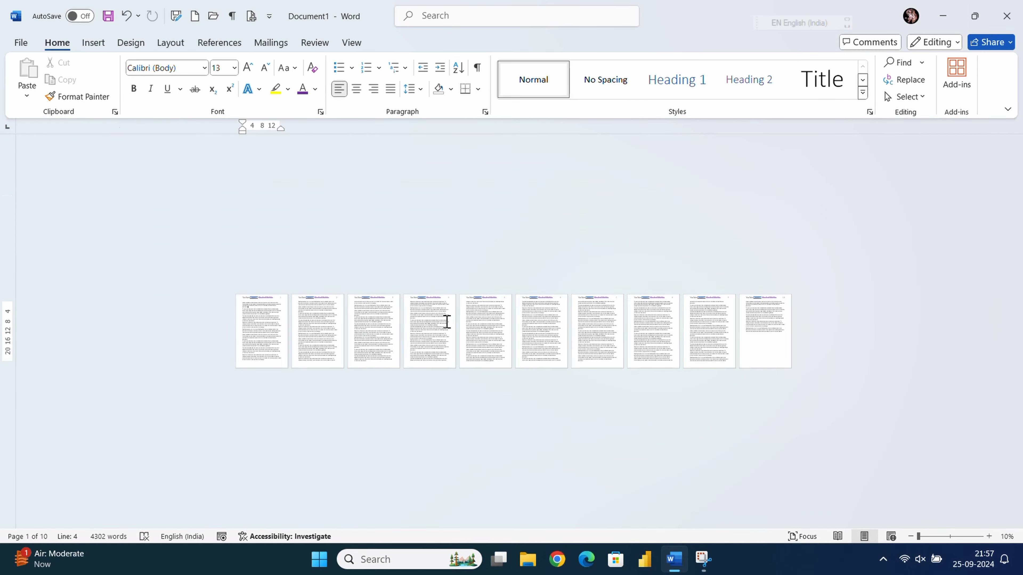
scroll(447, 321, up, 3)
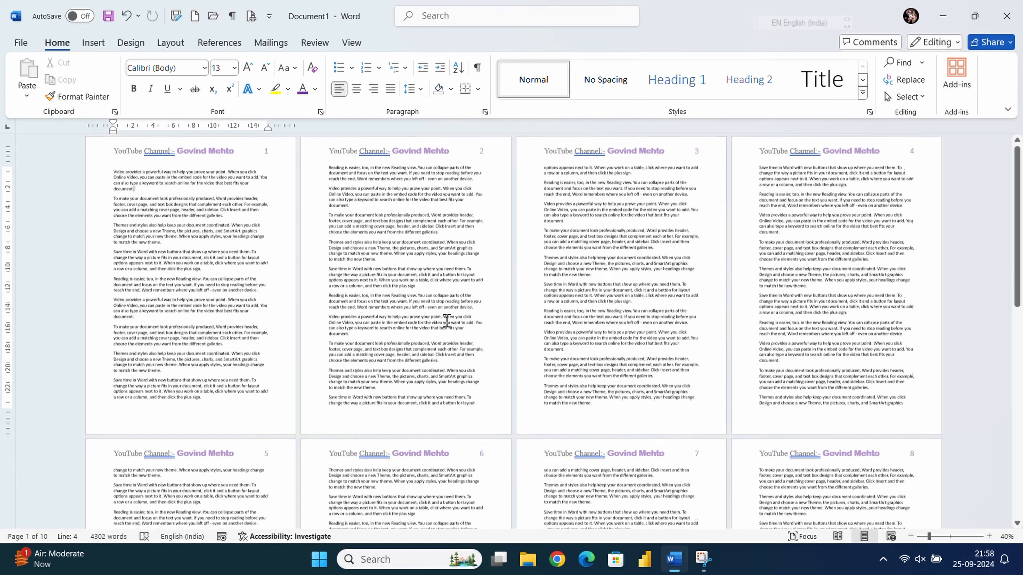
scroll(442, 332, down, 3)
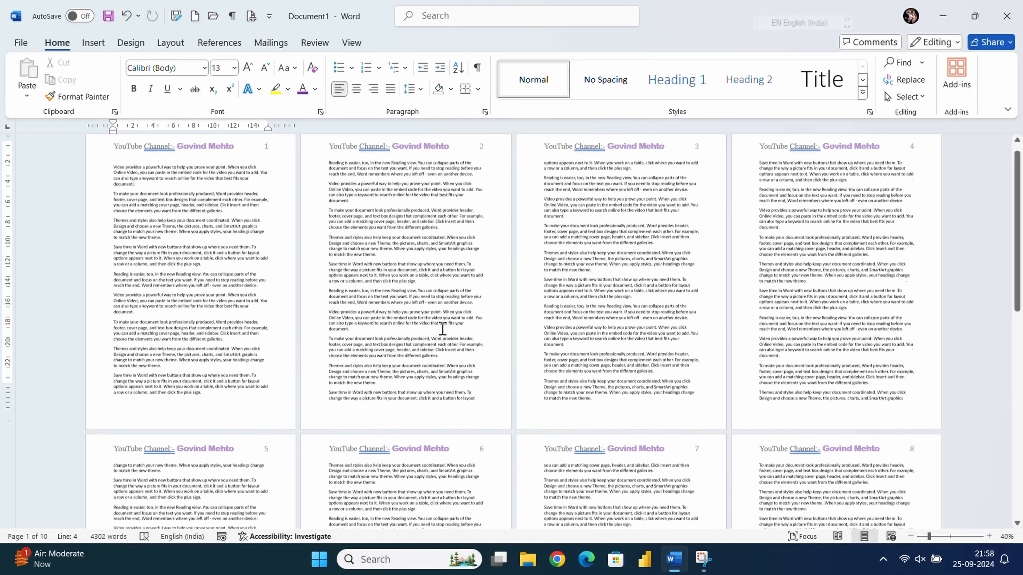
scroll(444, 327, up, 3)
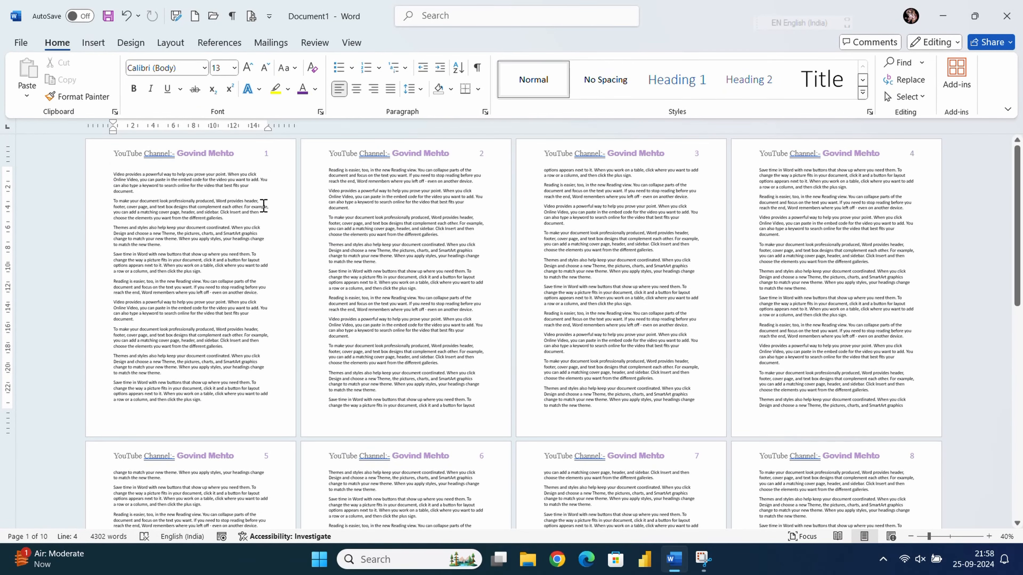
scroll(264, 211, up, 5)
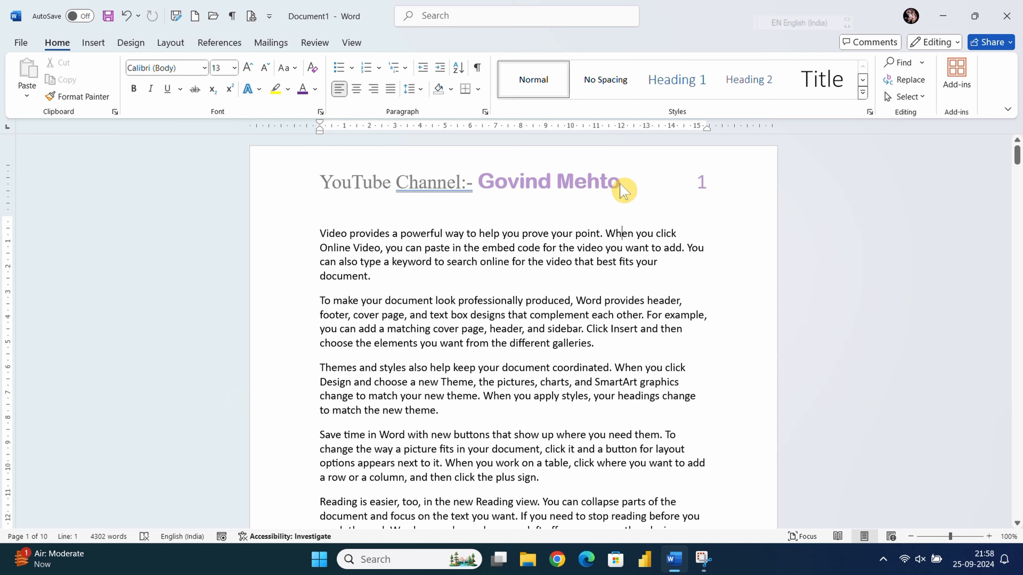
- Delete the channel-title line and page number from the header, then close the header
double_click(580, 174)
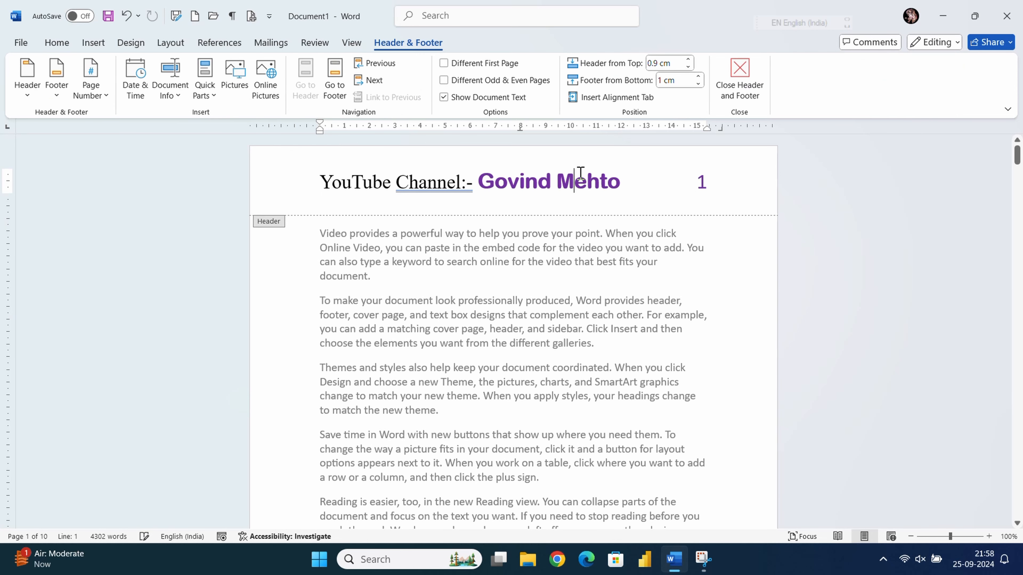
click(272, 179)
key(ctrl+c)
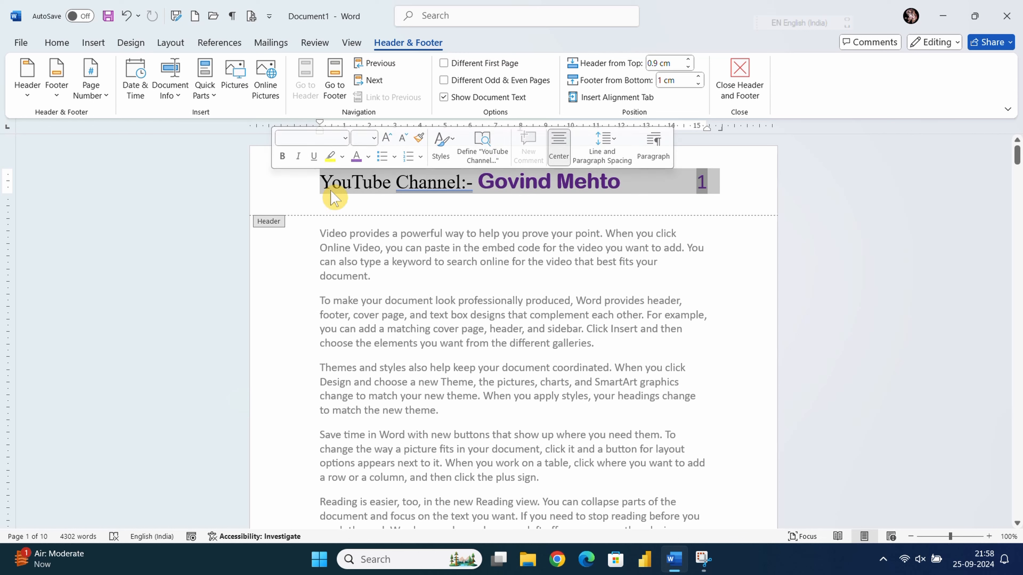
key(Delete)
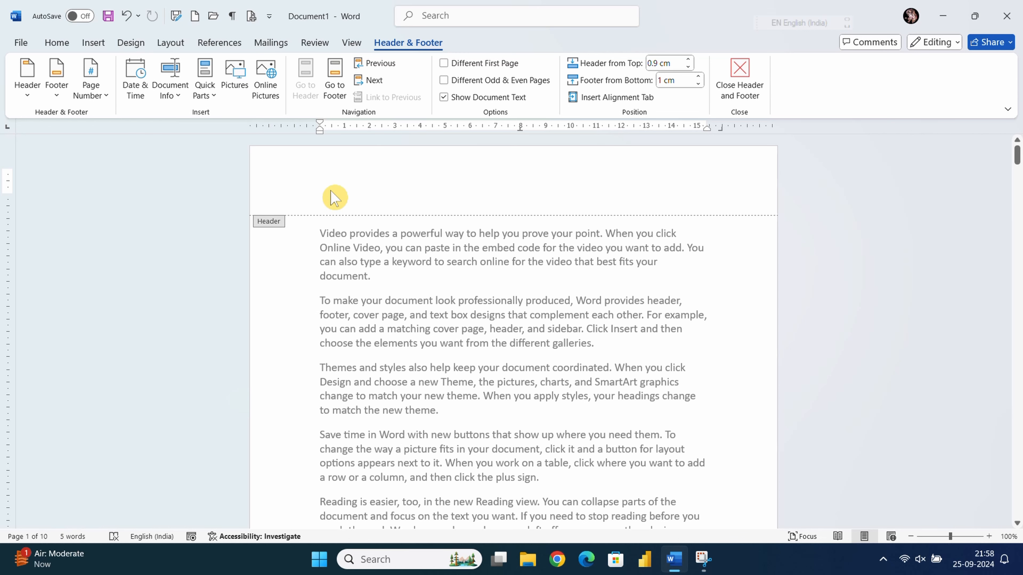
double_click(322, 316)
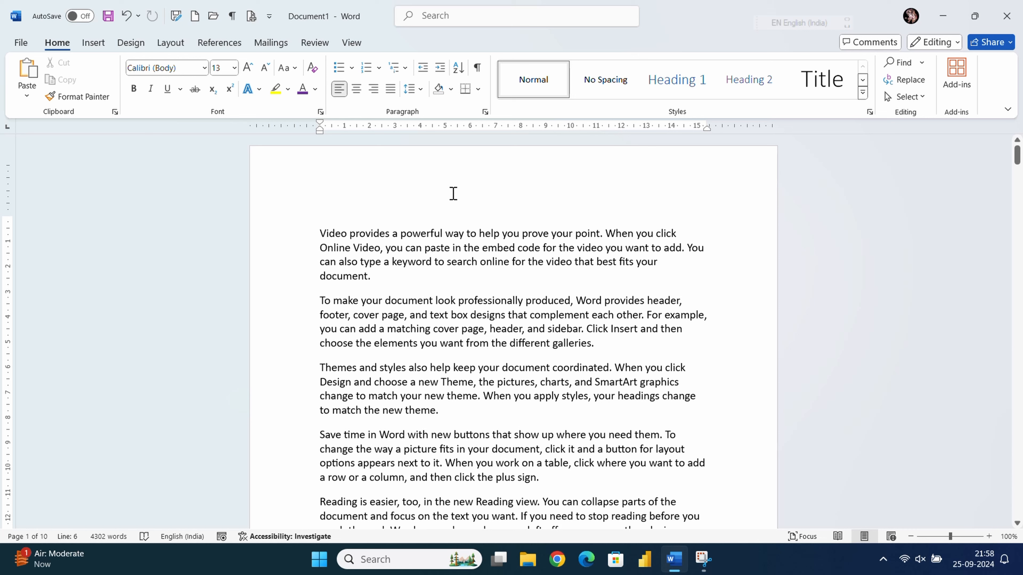
- Insert a Blank header holding the pasted channel title, centered, with the page number removed
click(101, 48)
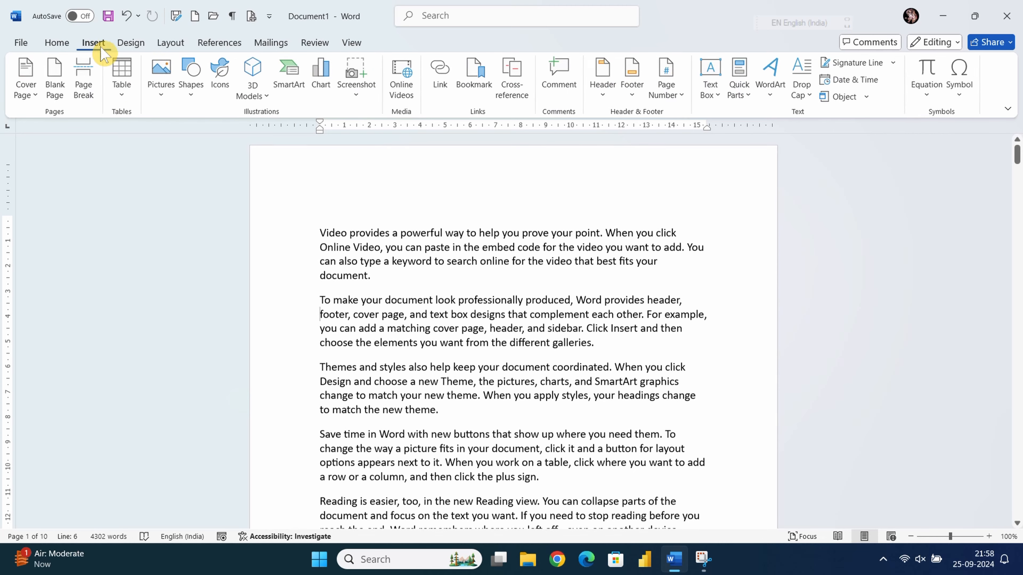
click(604, 76)
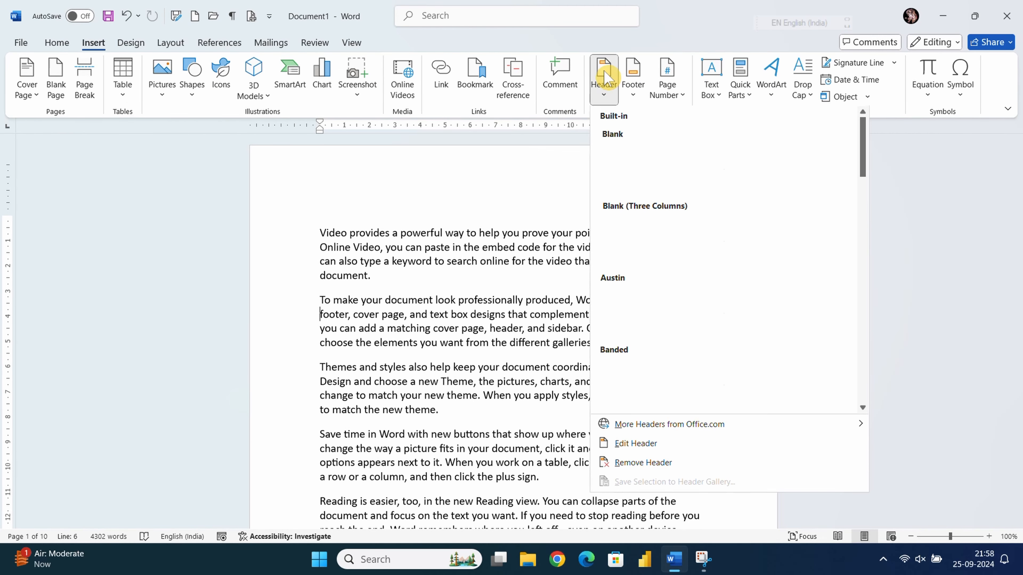
click(649, 171)
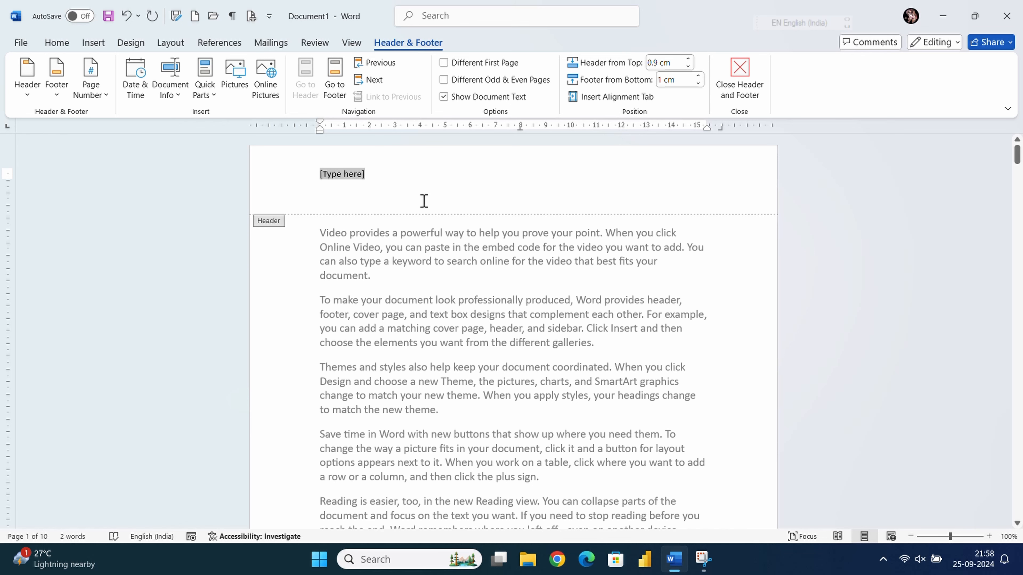
key(ctrl+v)
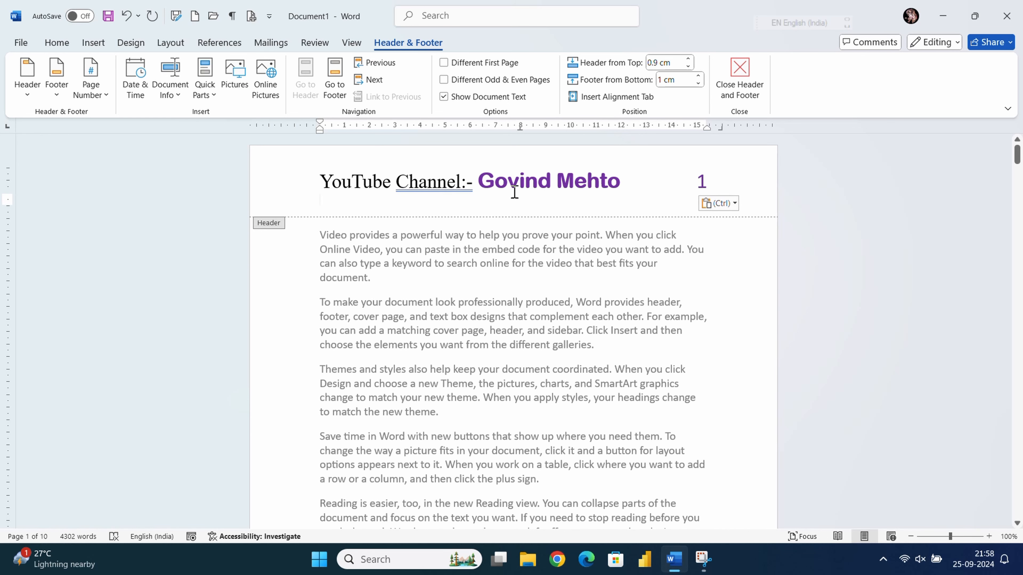
key(BackSpace)
key(BackSpace)
key(BackSpace)
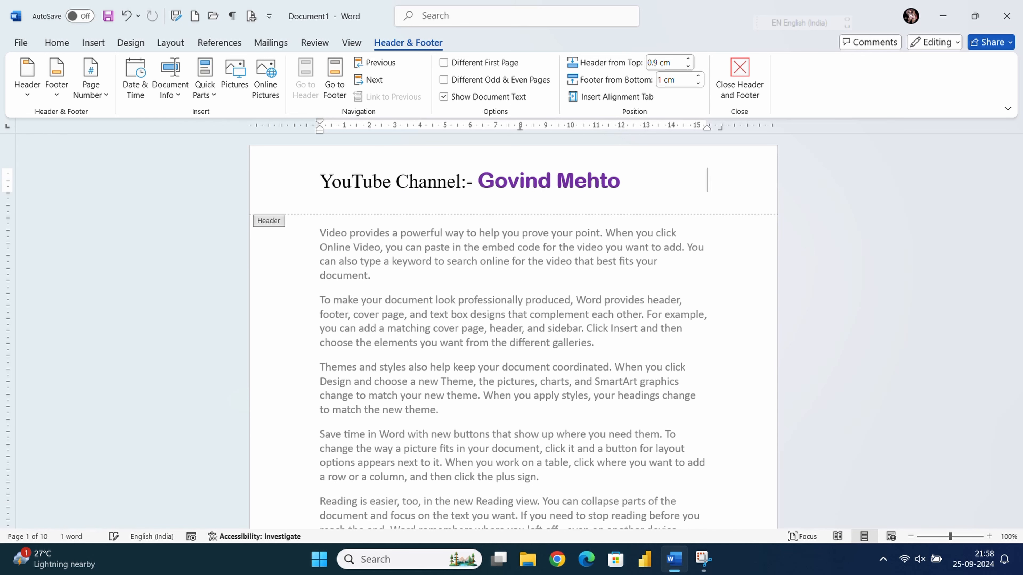
key(ctrl+e)
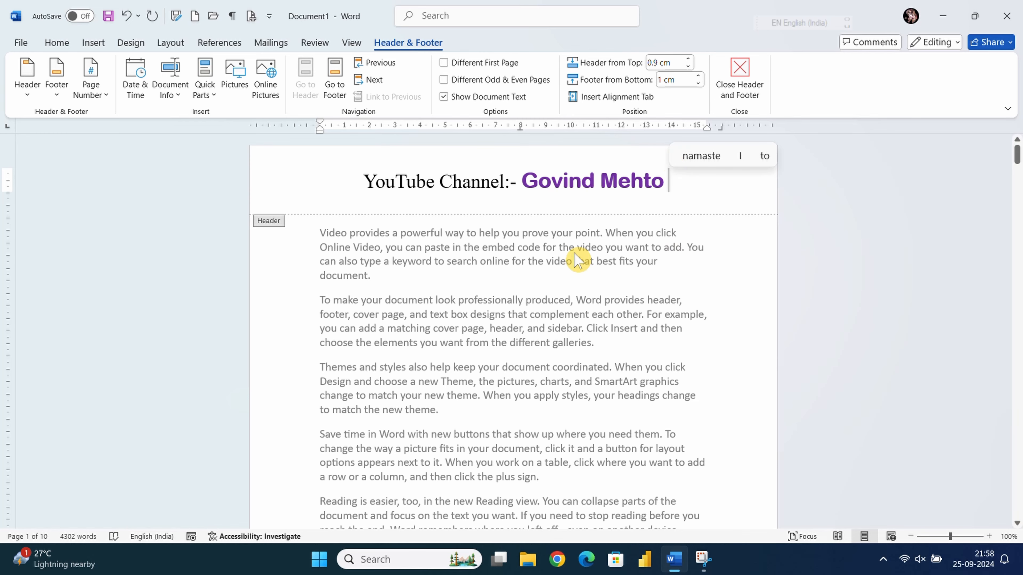
double_click(567, 246)
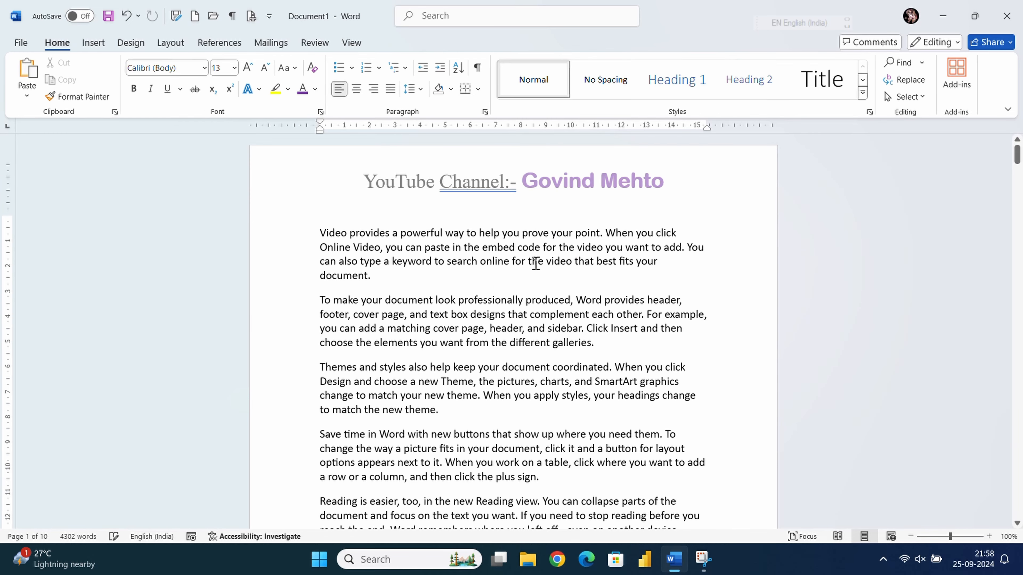
- Scroll down through the pages and back up to confirm the title repeats in every header
scroll(584, 246, down, 15)
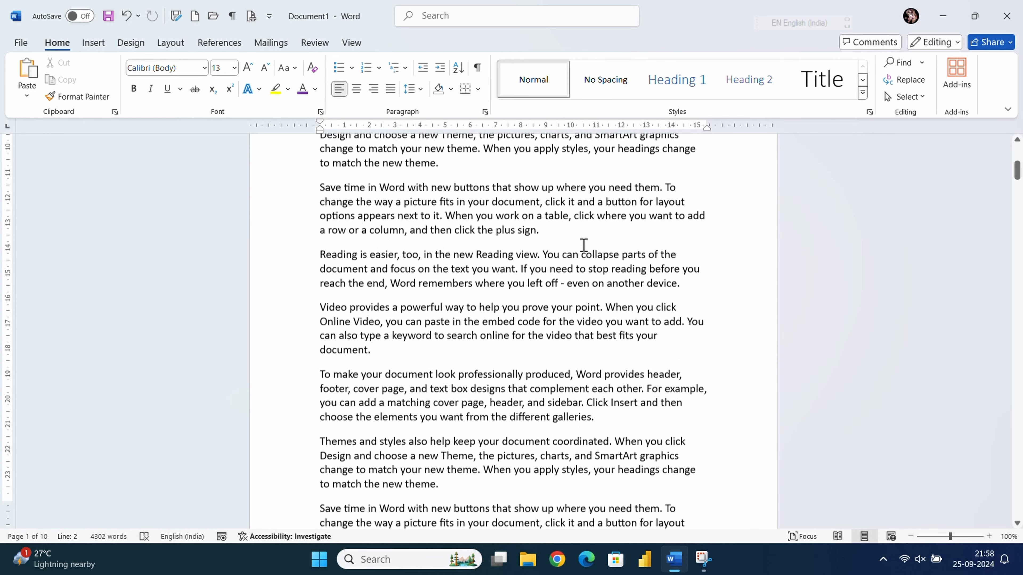
scroll(584, 247, down, 15)
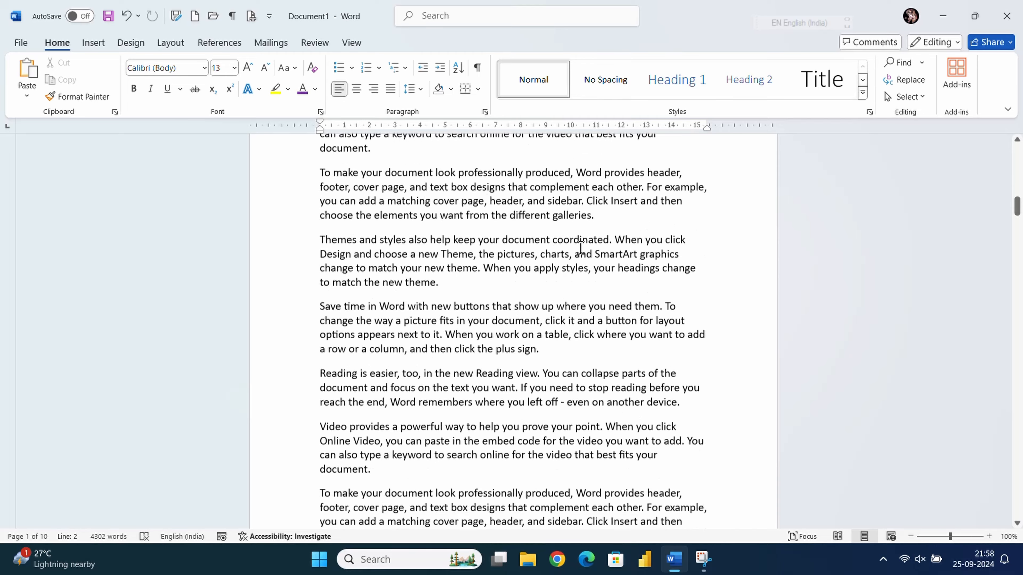
scroll(578, 247, down, 15)
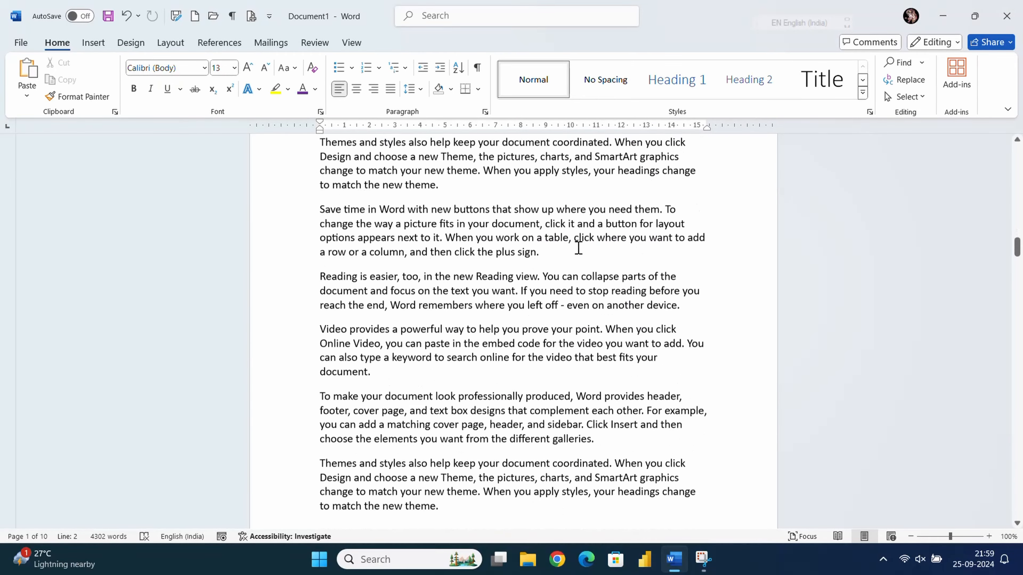
ctrl+scroll(570, 247, down, 8)
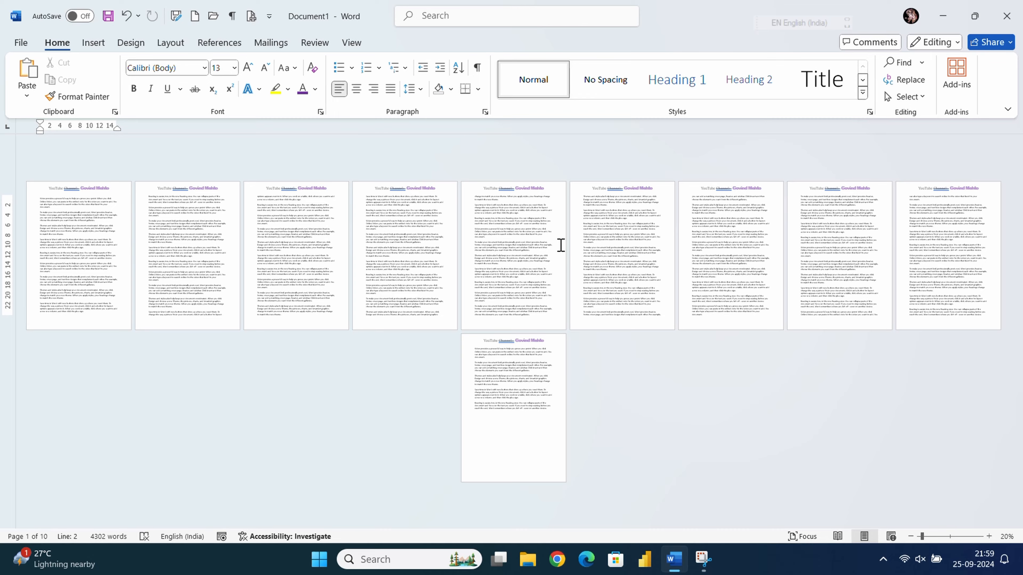
ctrl+scroll(560, 245, up, 12)
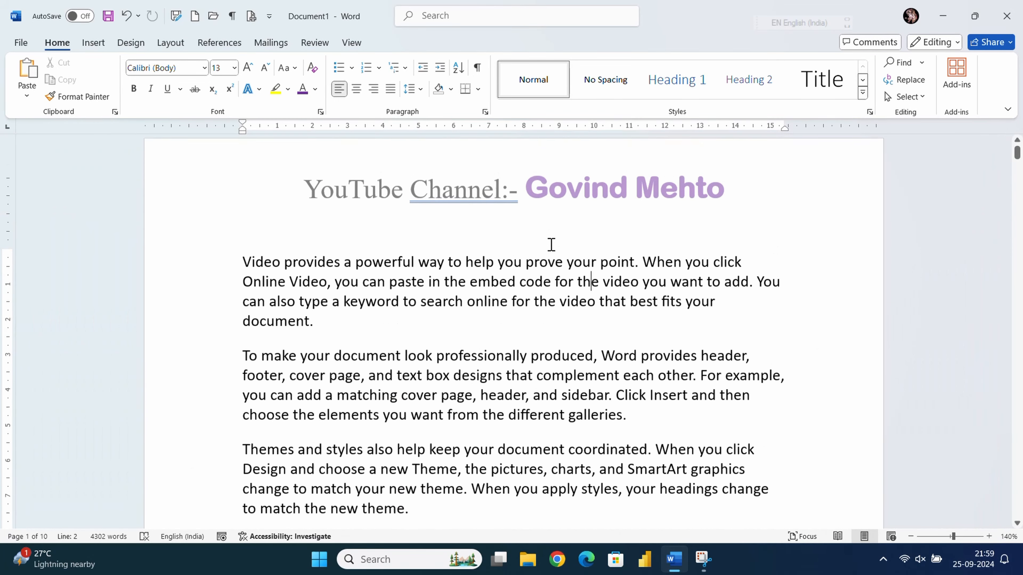
scroll(552, 245, up, 1)
- Select and delete the channel title line in the header, then close header editing
double_click(621, 212)
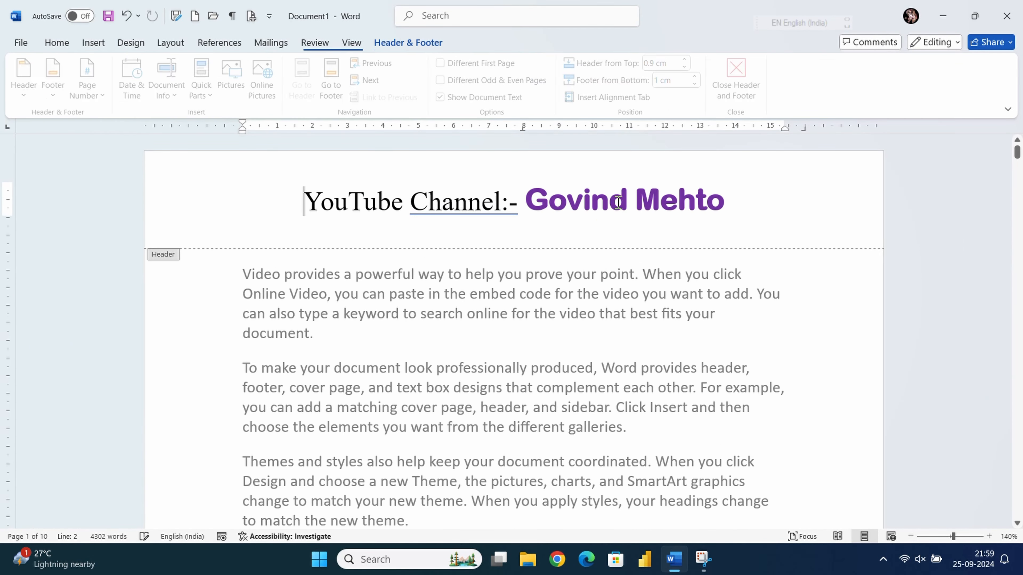
drag(744, 201, 351, 181)
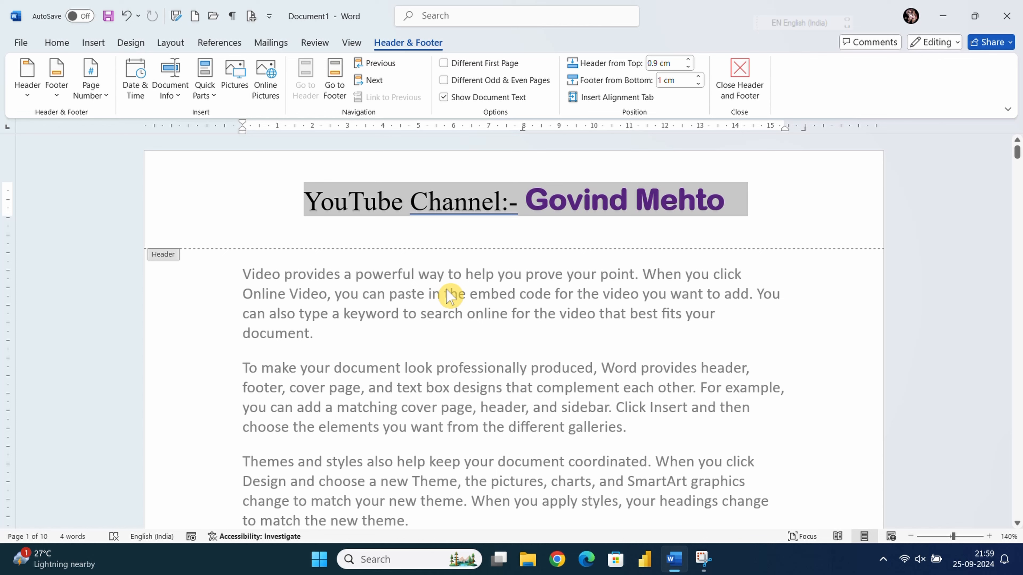
key(Delete)
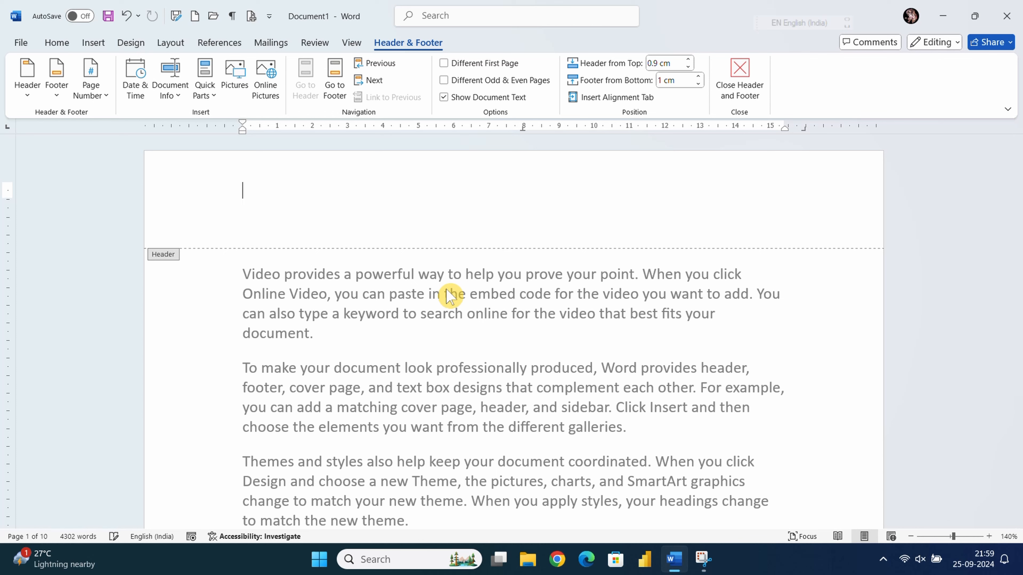
double_click(446, 291)
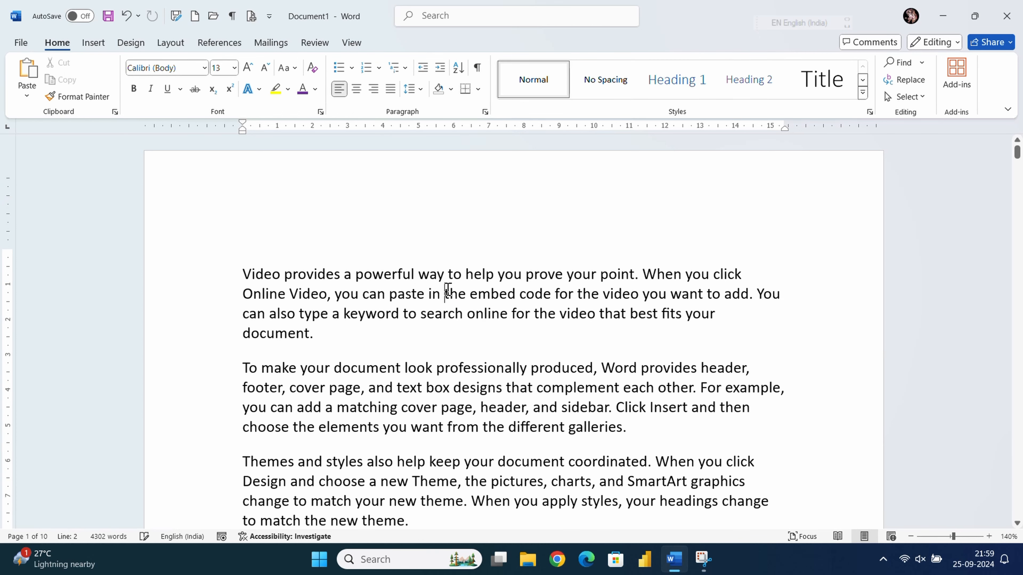
- Show the Insert commands and reopen the empty page-1 header for editing
click(101, 43)
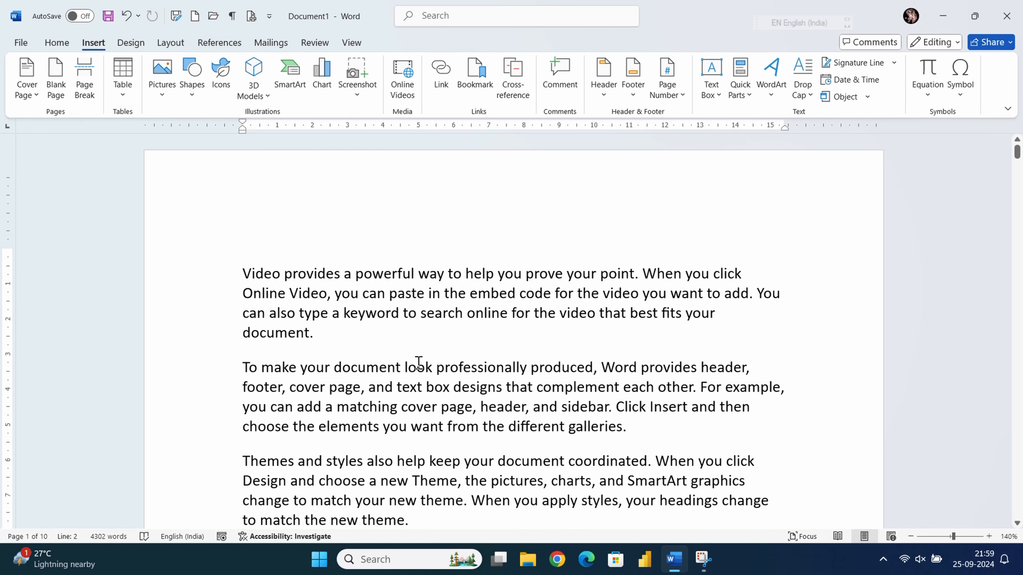
double_click(458, 184)
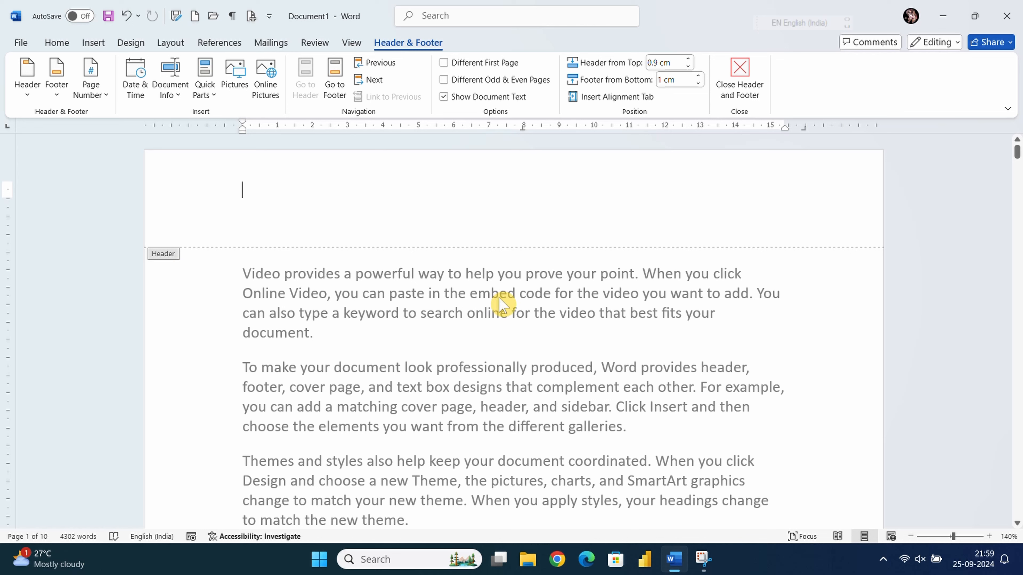
double_click(482, 300)
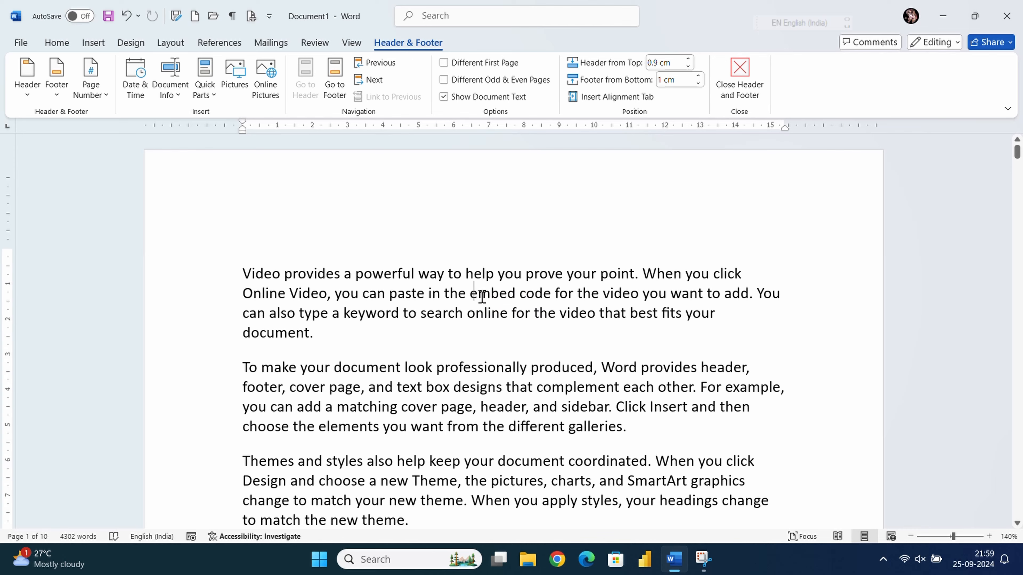
double_click(475, 204)
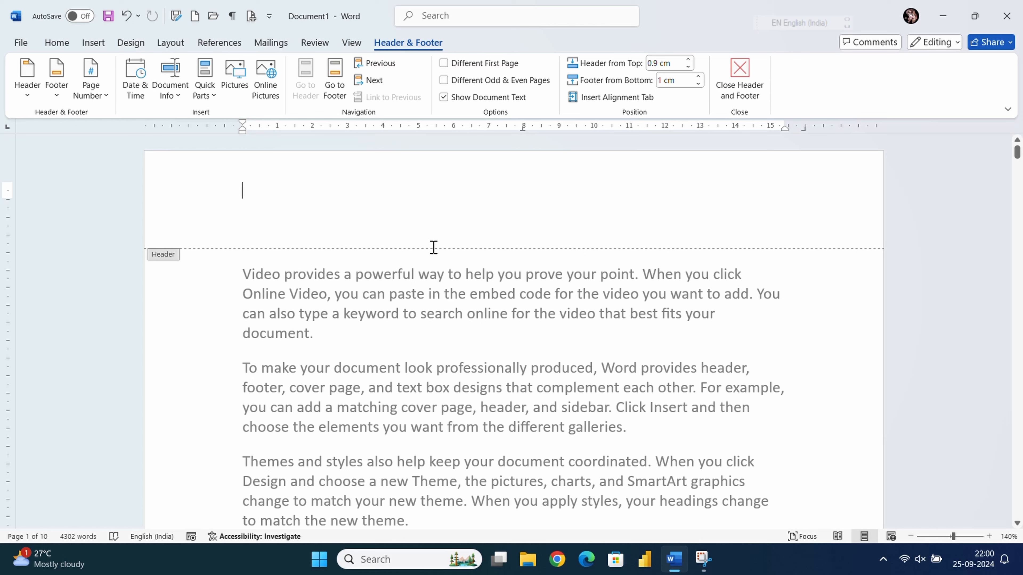
- Add a Plain Number 2 top page number, then replace it with Accent Bar 1 ('1 | Page')
click(99, 99)
mouse_move(126, 116)
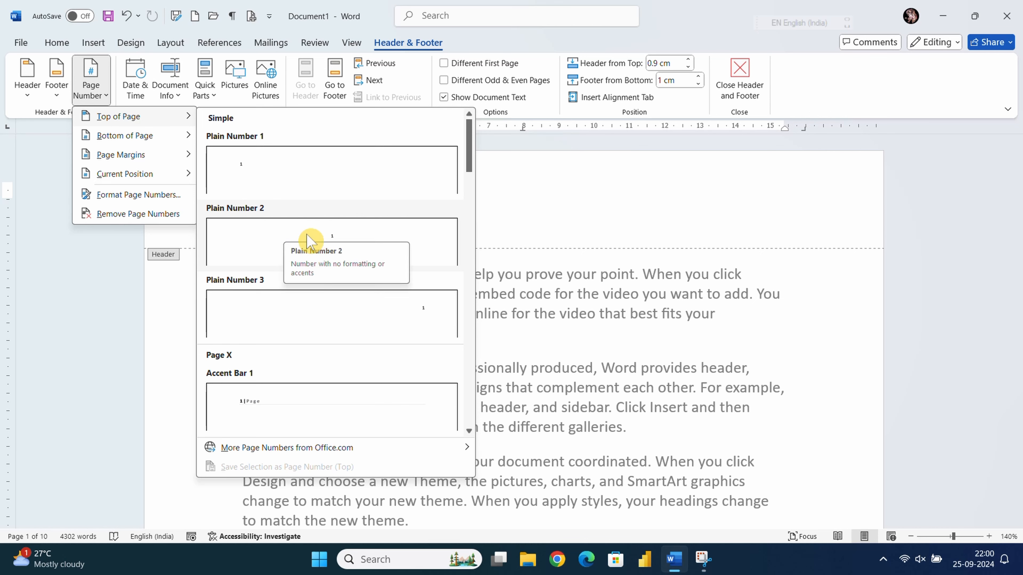
click(337, 243)
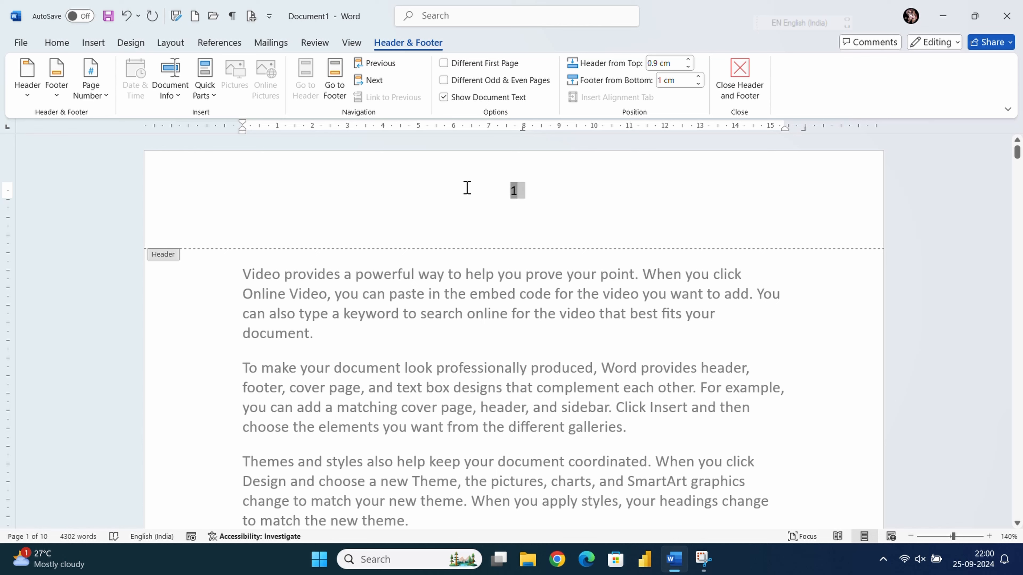
click(93, 90)
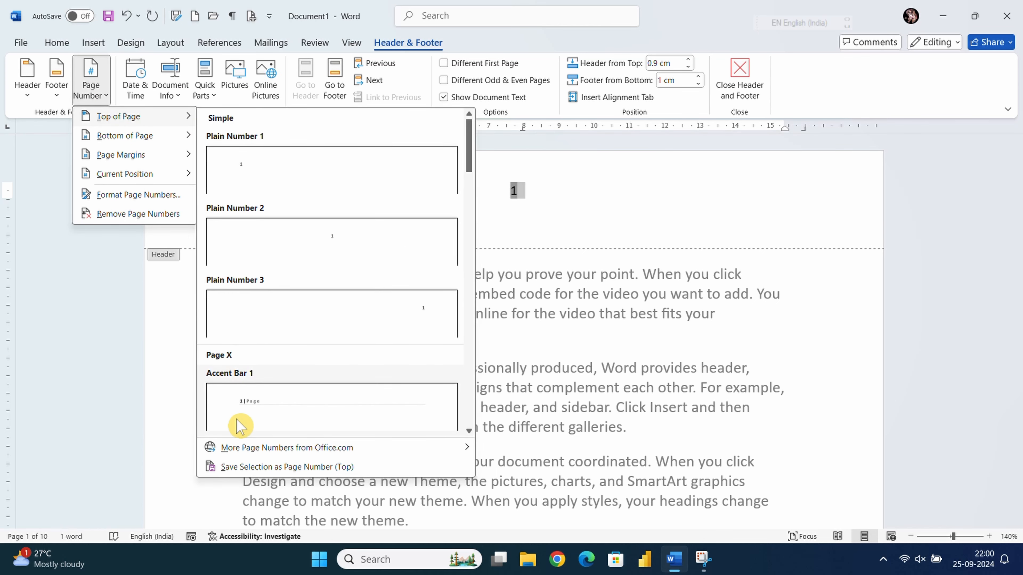
click(245, 407)
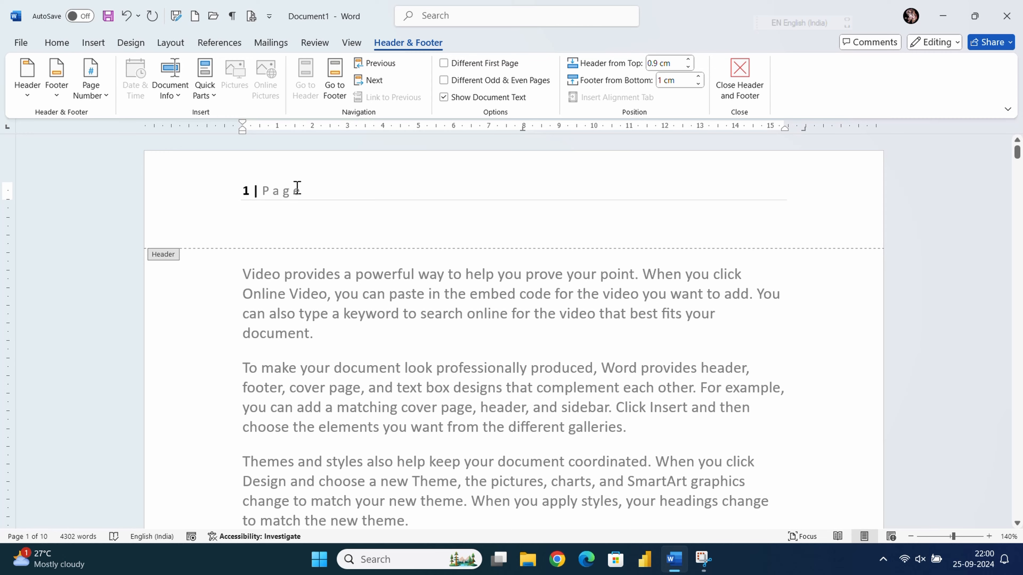
- Check the numbering across pages, then reopen the header with the cursor after the number
scroll(302, 205, down, 20)
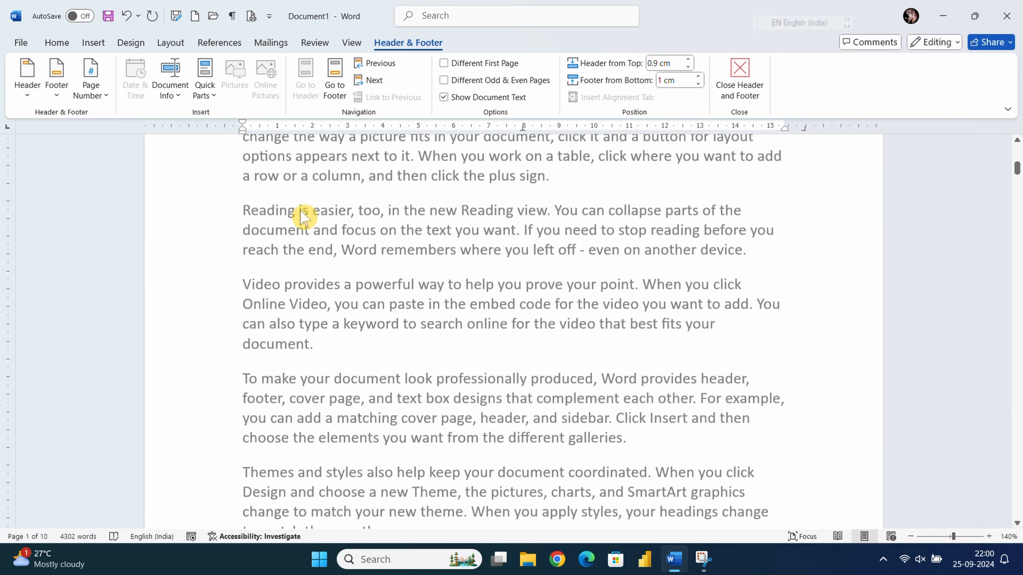
scroll(298, 233, up, 12)
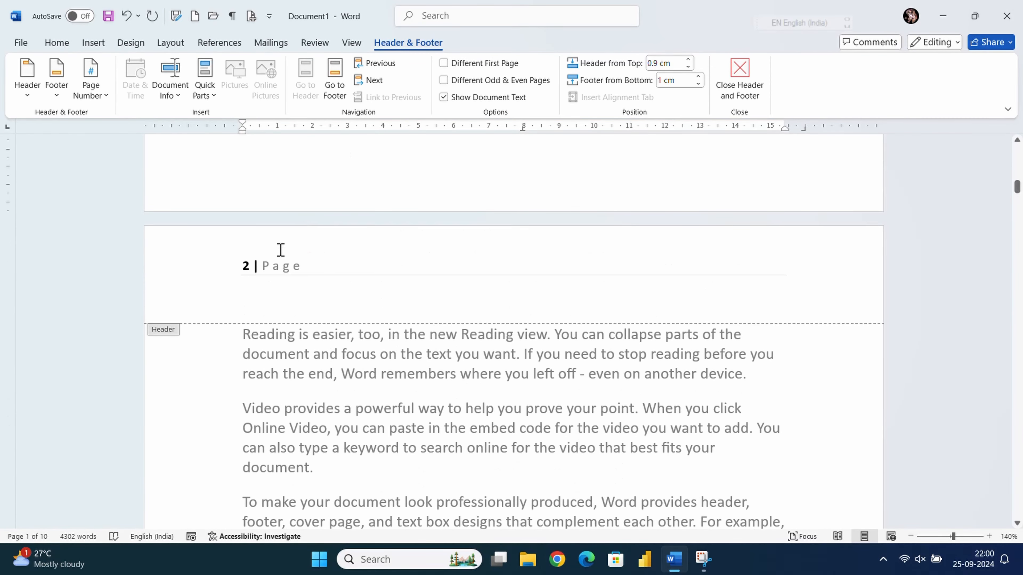
scroll(298, 246, up, 10)
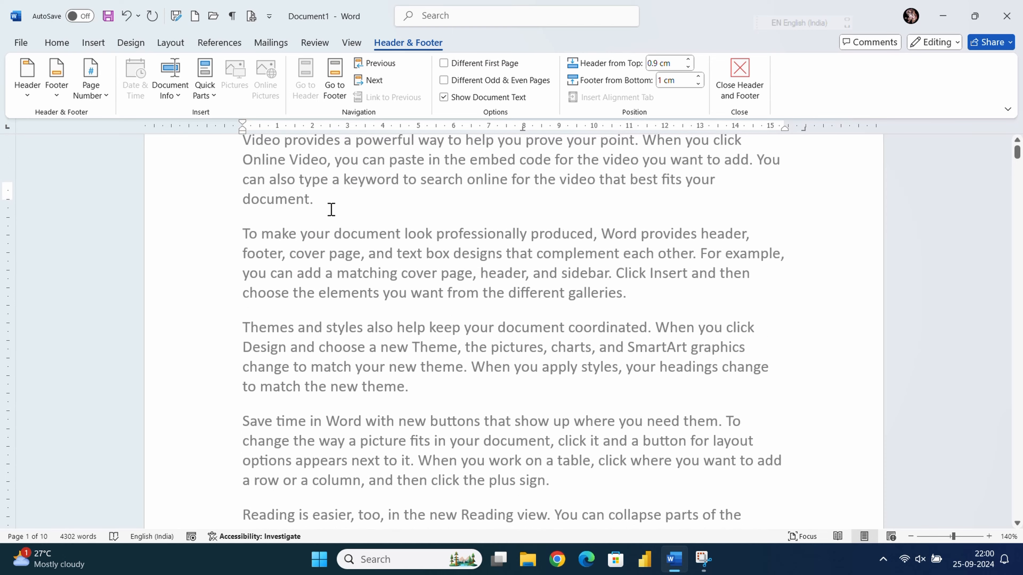
double_click(334, 274)
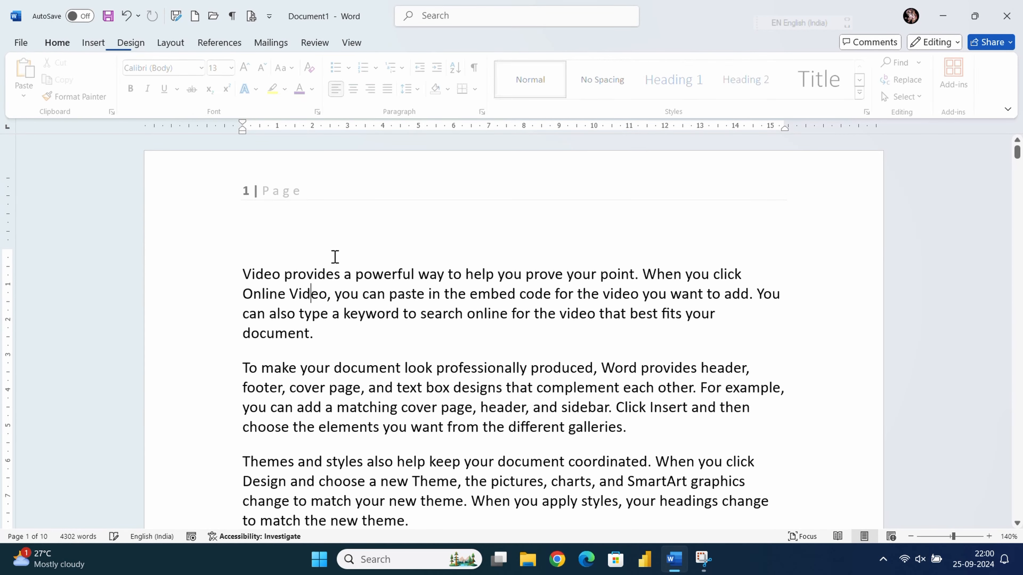
double_click(316, 201)
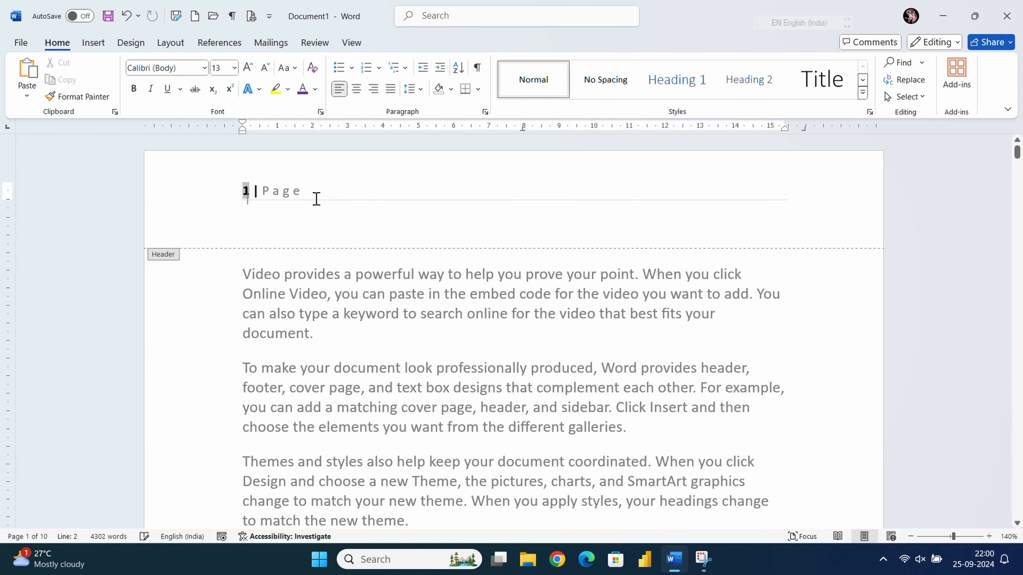
click(312, 198)
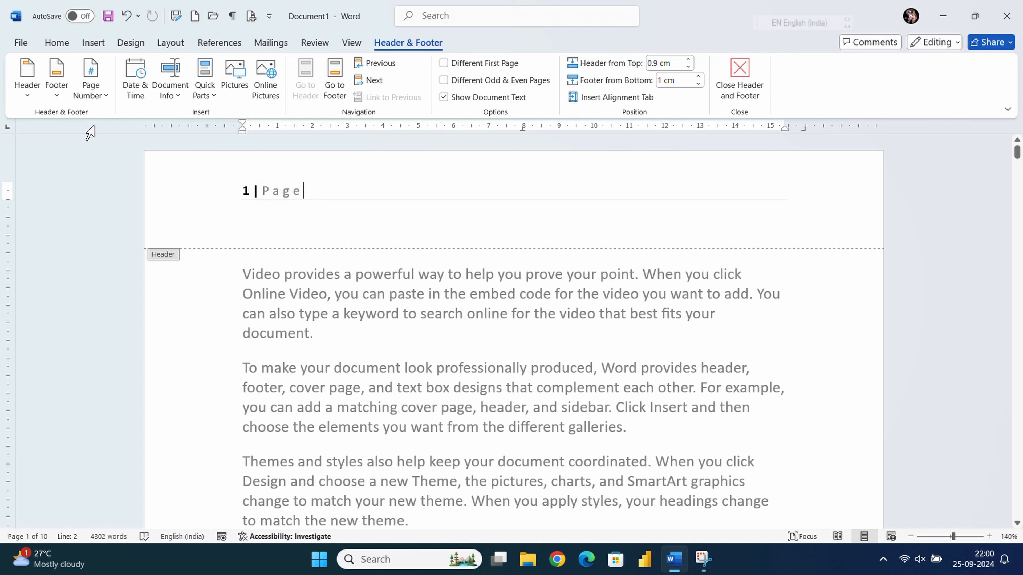
click(91, 90)
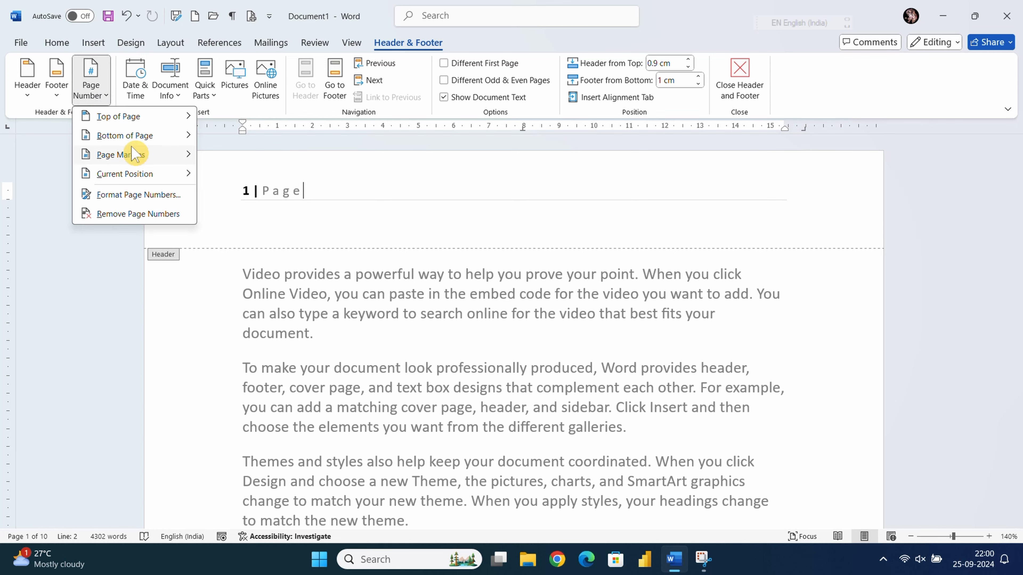
- Replace the header page number with the Circle style from the With Shapes section
mouse_move(137, 117)
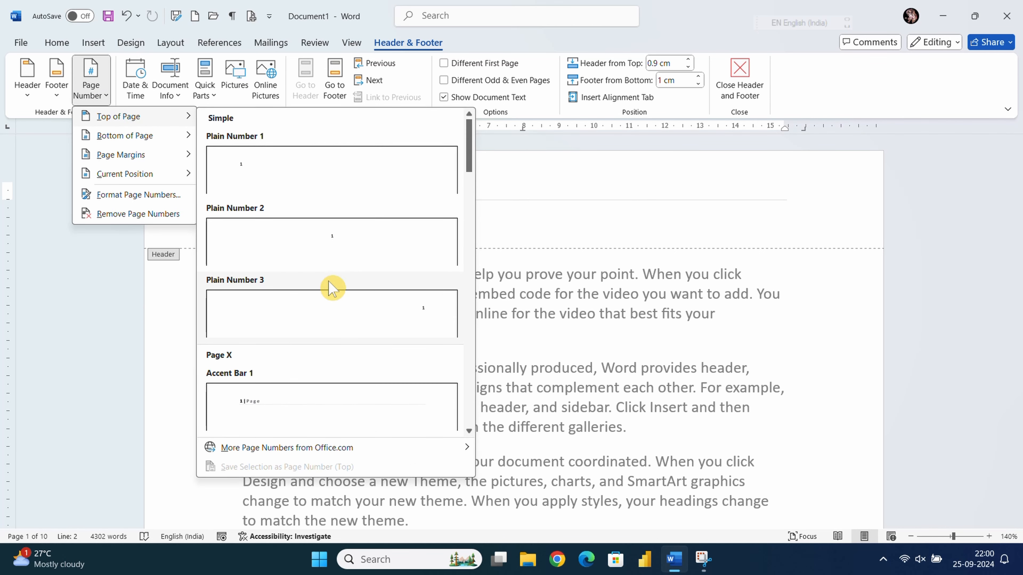
scroll(333, 289, down, 15)
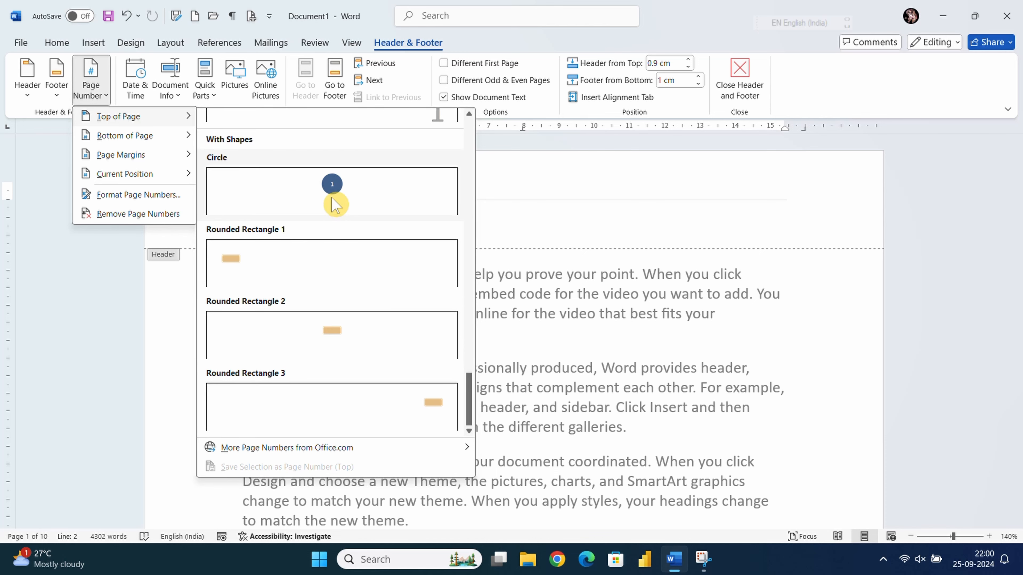
click(334, 204)
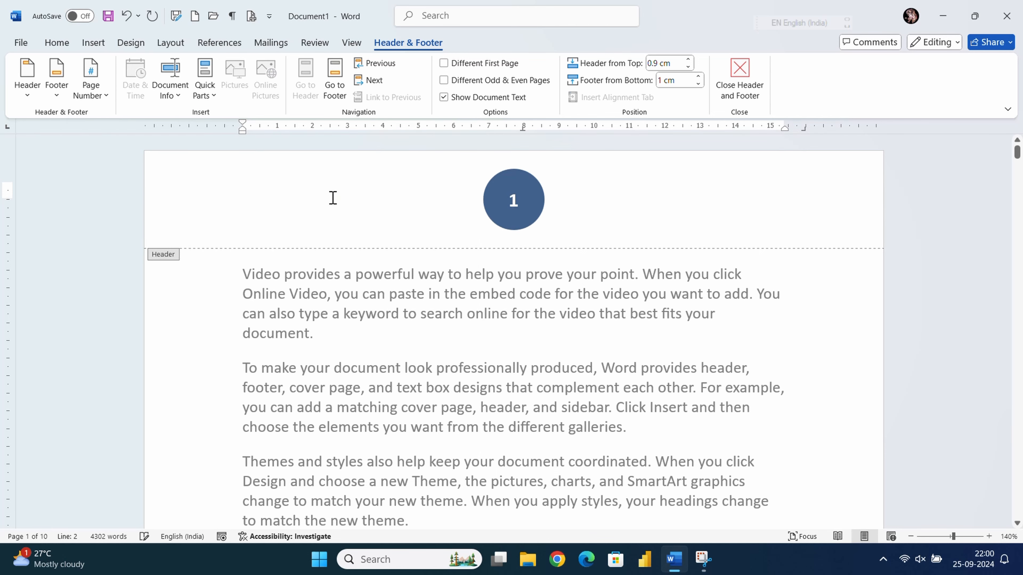
- Leave the header, check the pages, and reopen the header for editing
double_click(513, 299)
scroll(513, 307, down, 15)
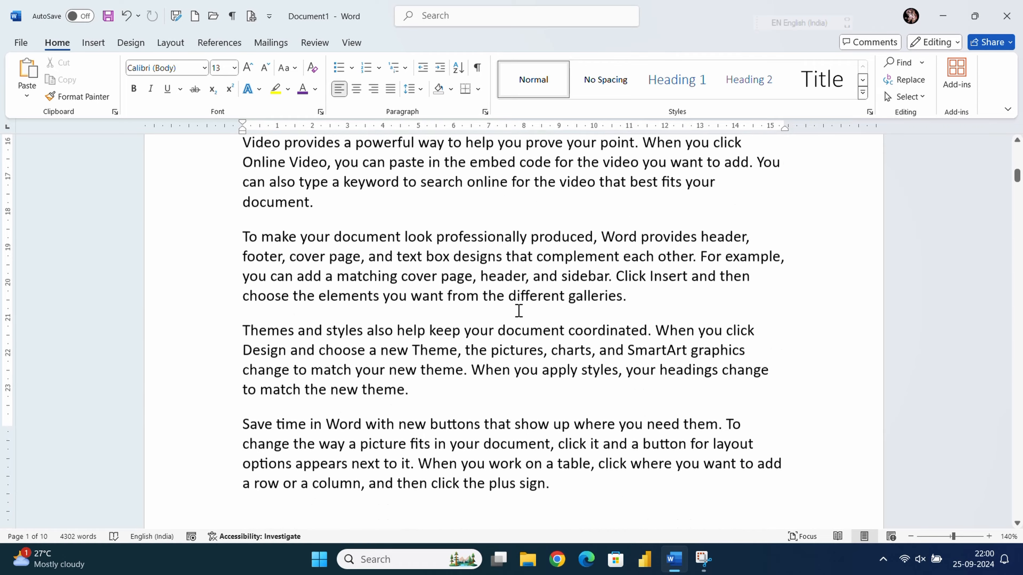
scroll(508, 299, up, 15)
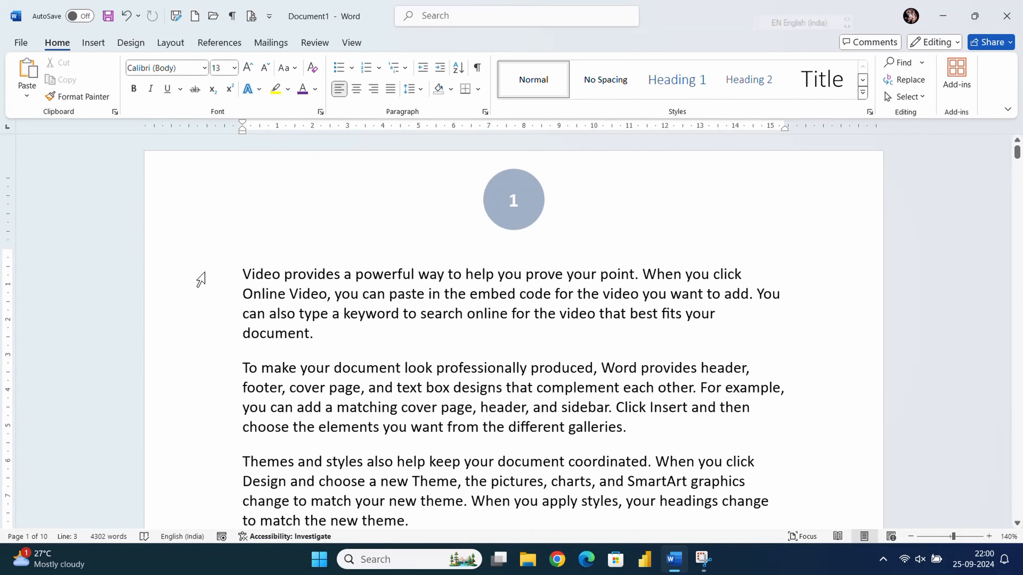
click(95, 42)
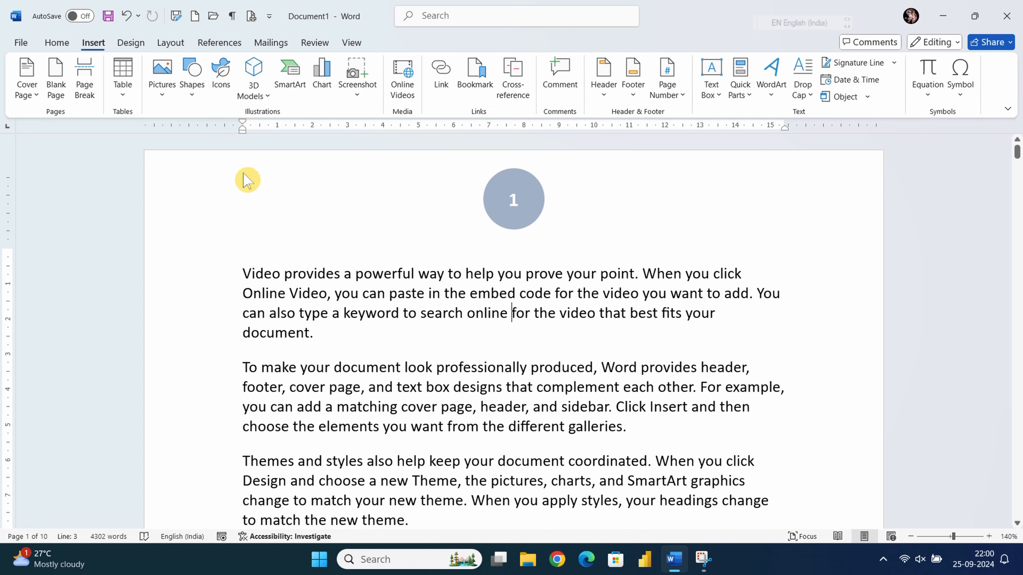
click(455, 206)
double_click(455, 206)
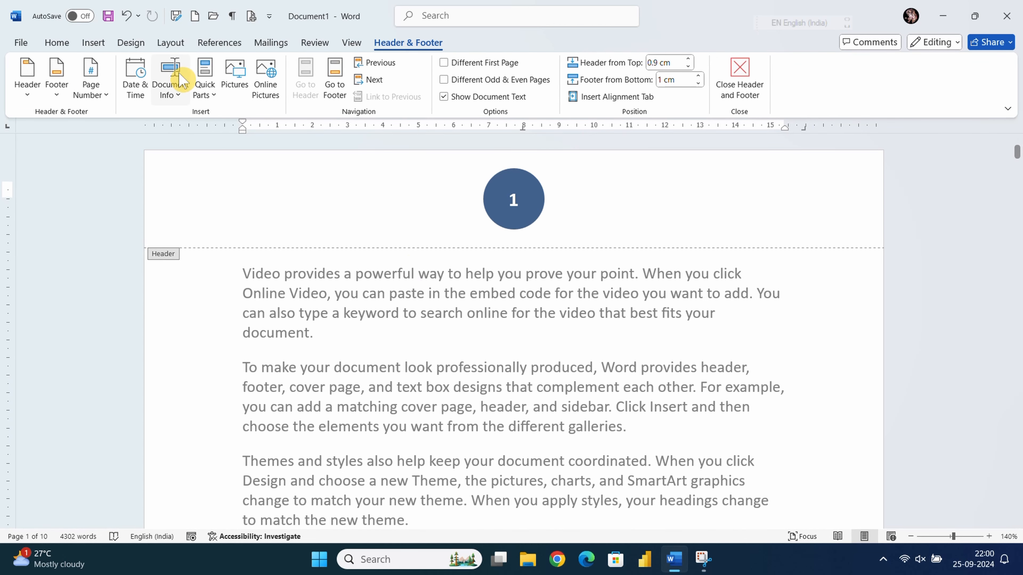
- Insert a Plain Number 1 page number at the bottom left of every page
click(102, 96)
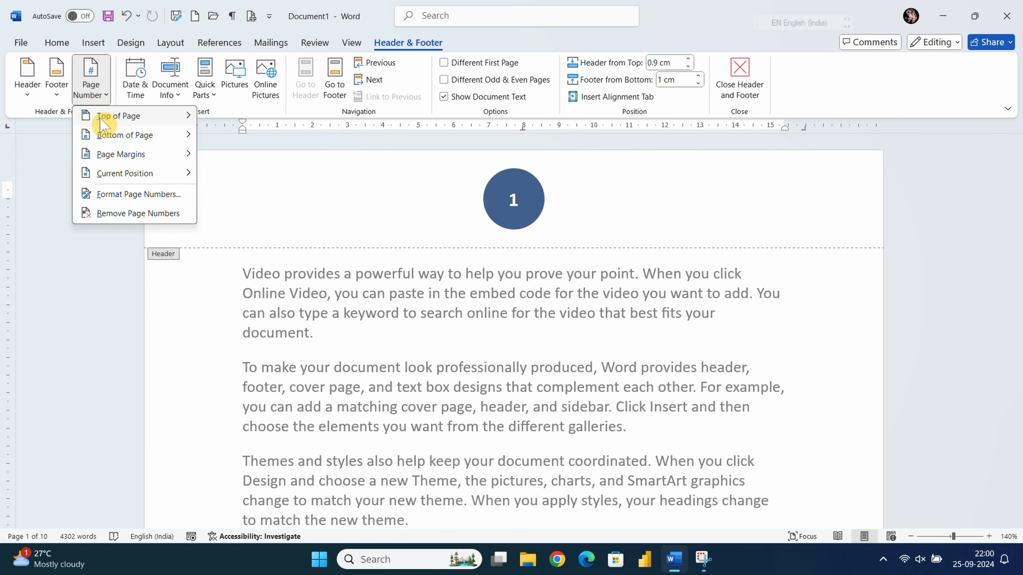
mouse_move(181, 136)
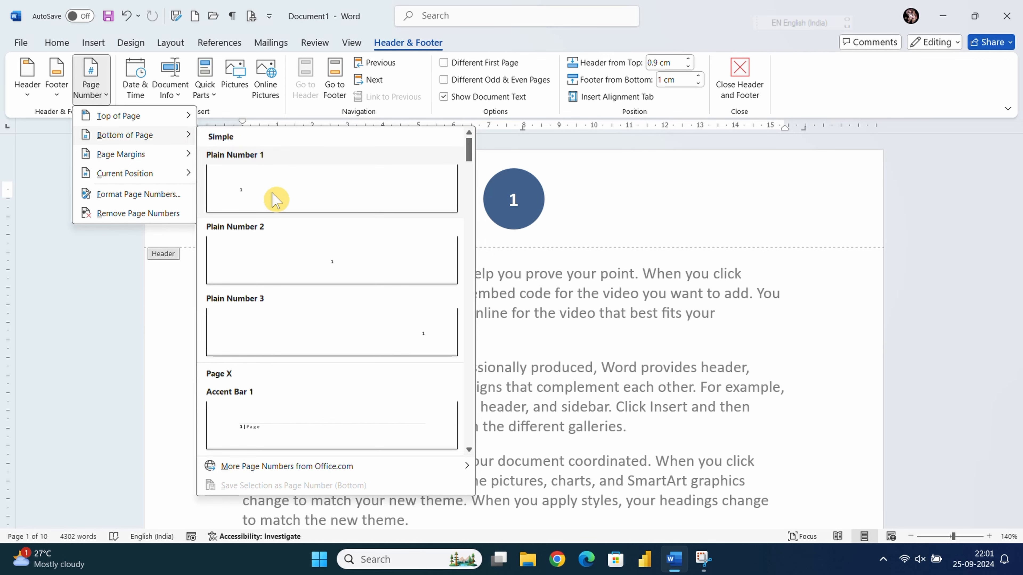
click(262, 200)
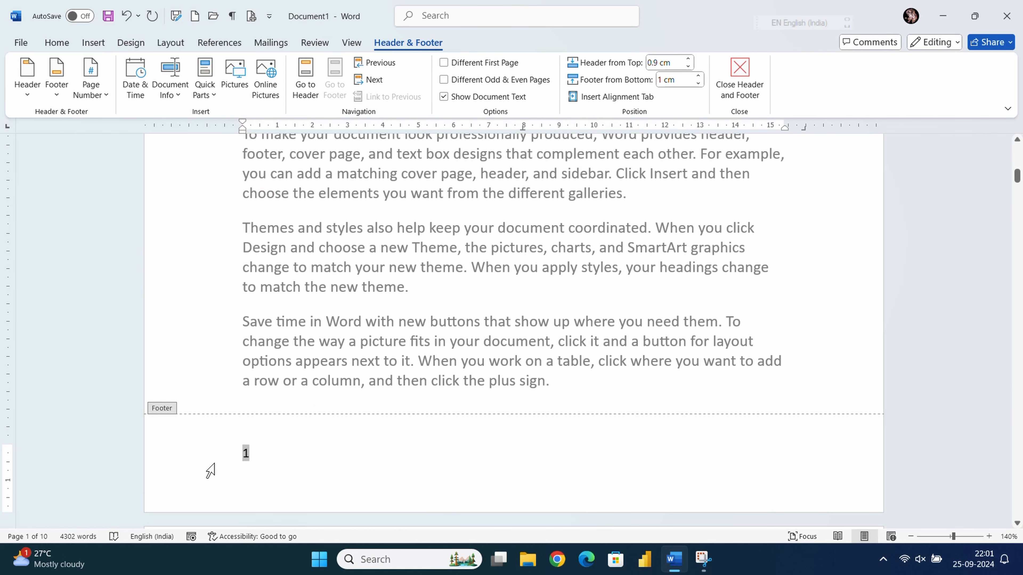
- Preview the Page Margins page-number styles, then close the menu without choosing one
click(98, 94)
click(135, 157)
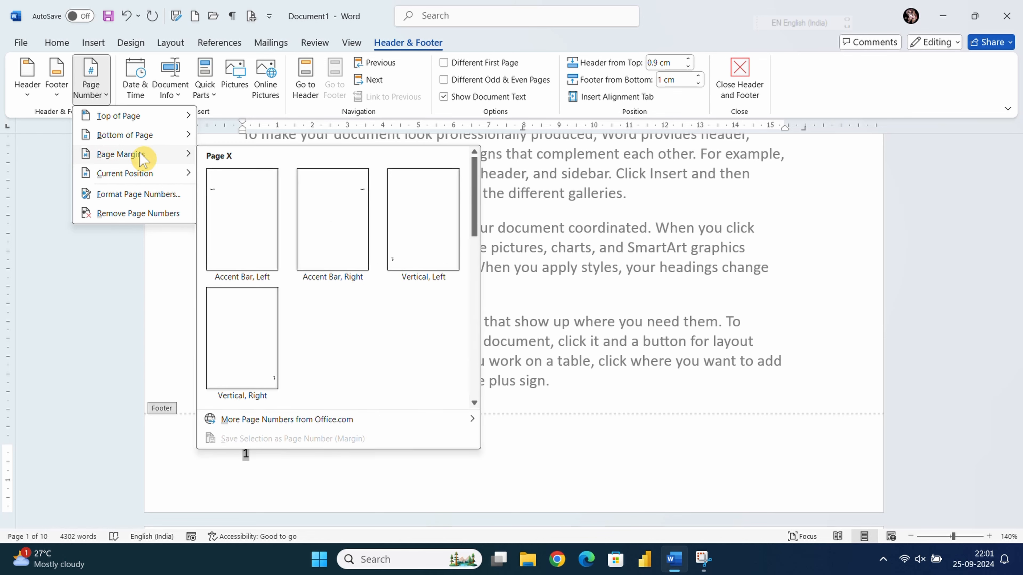
click(11, 193)
scroll(346, 232, up, 10)
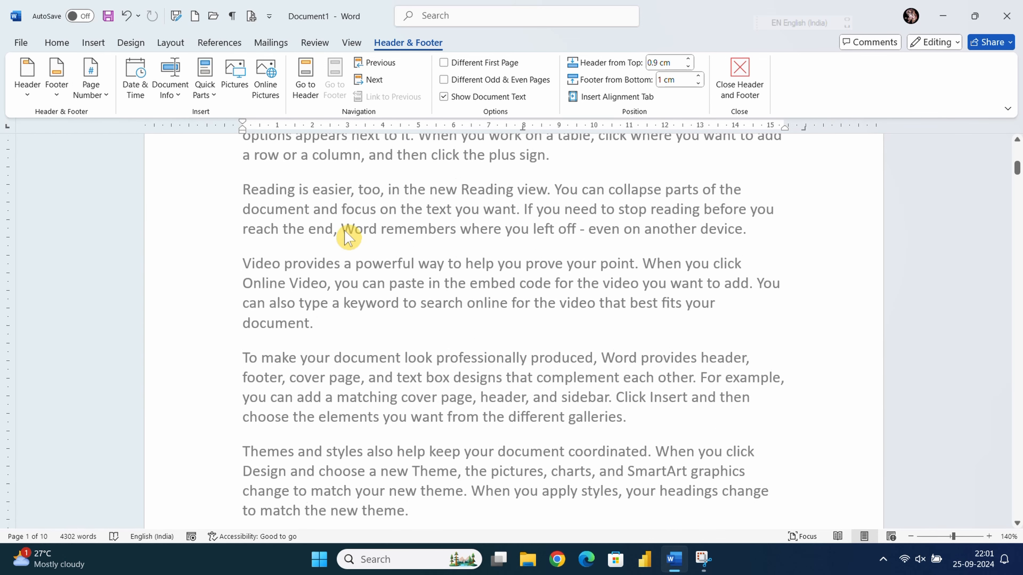
scroll(346, 231, up, 3)
- Reopen the page 1 header and add a 'Page | 1' accent-bar number in the right margin
double_click(422, 216)
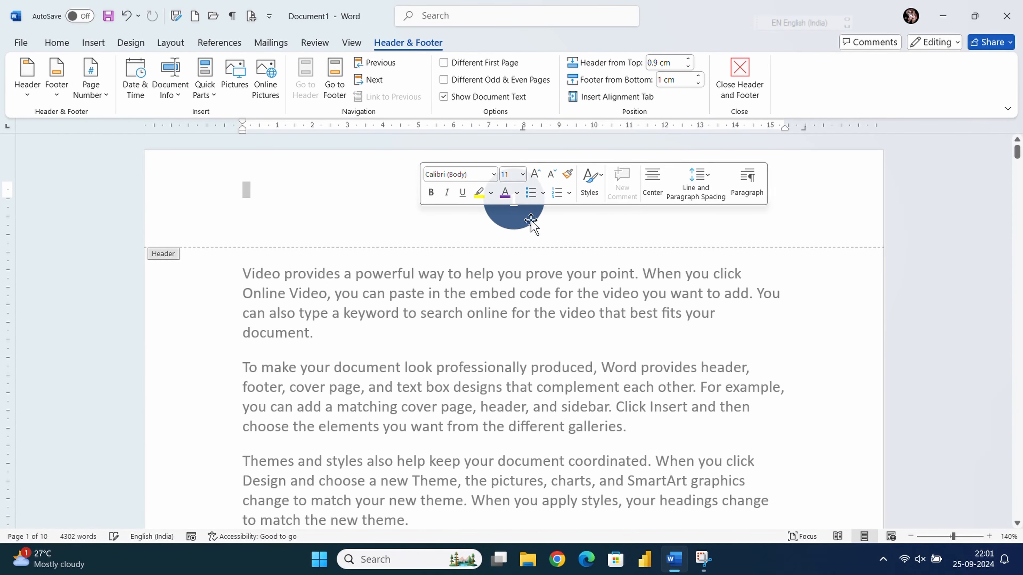
click(319, 225)
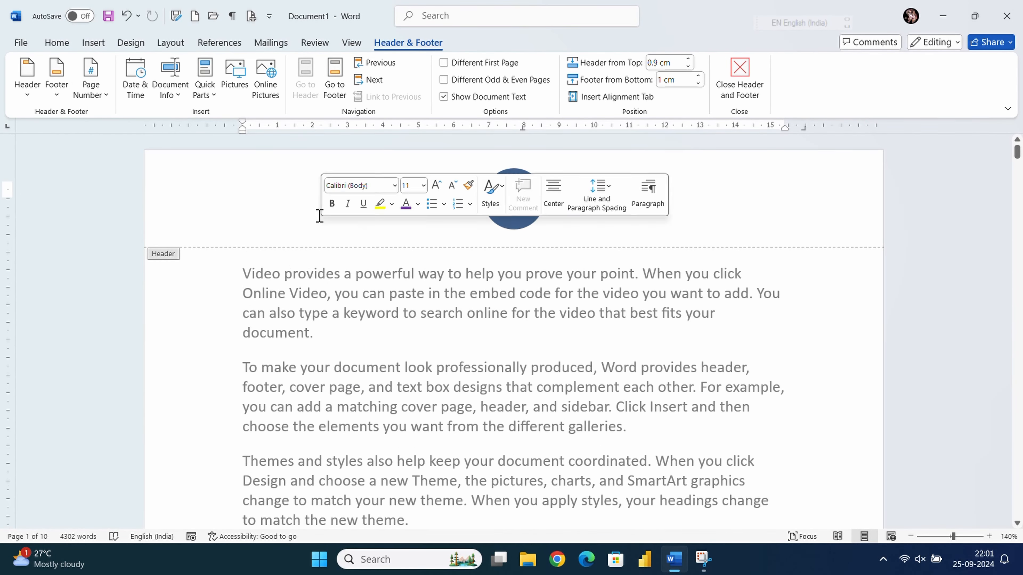
click(106, 94)
mouse_move(155, 159)
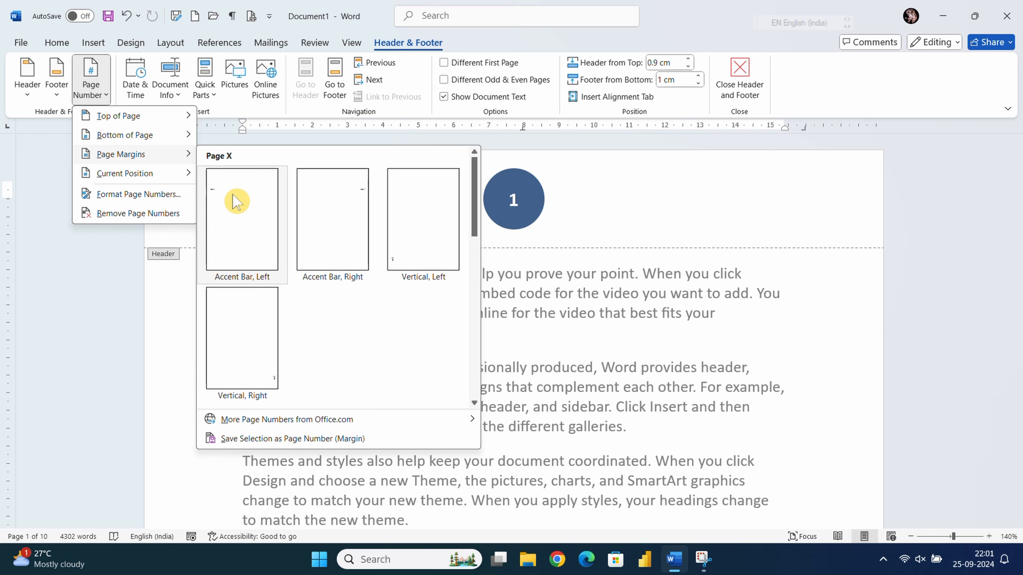
click(341, 206)
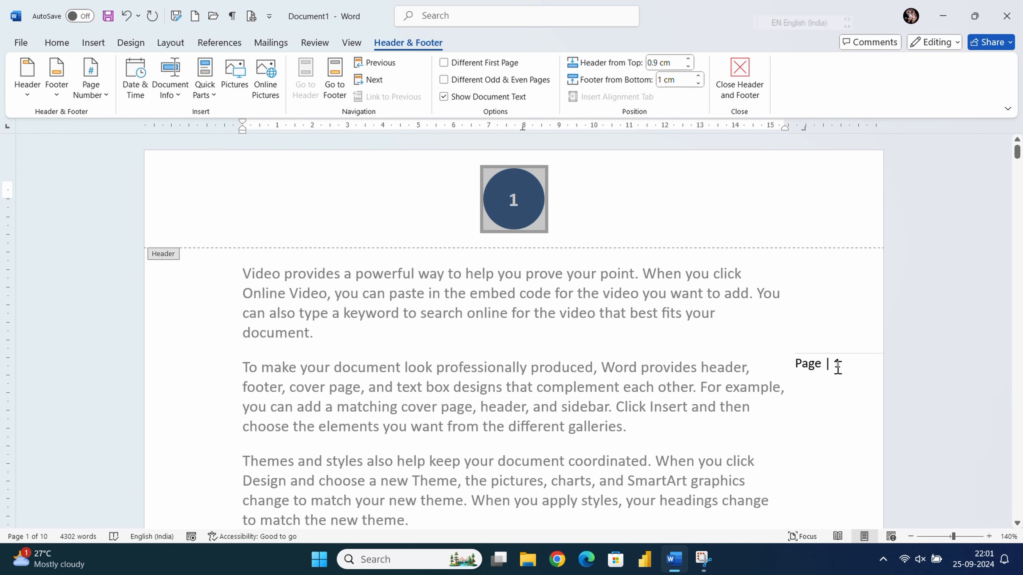
- Select the 'Page | 1' margin text, then close and reopen header editing
click(848, 366)
drag(854, 365, 786, 360)
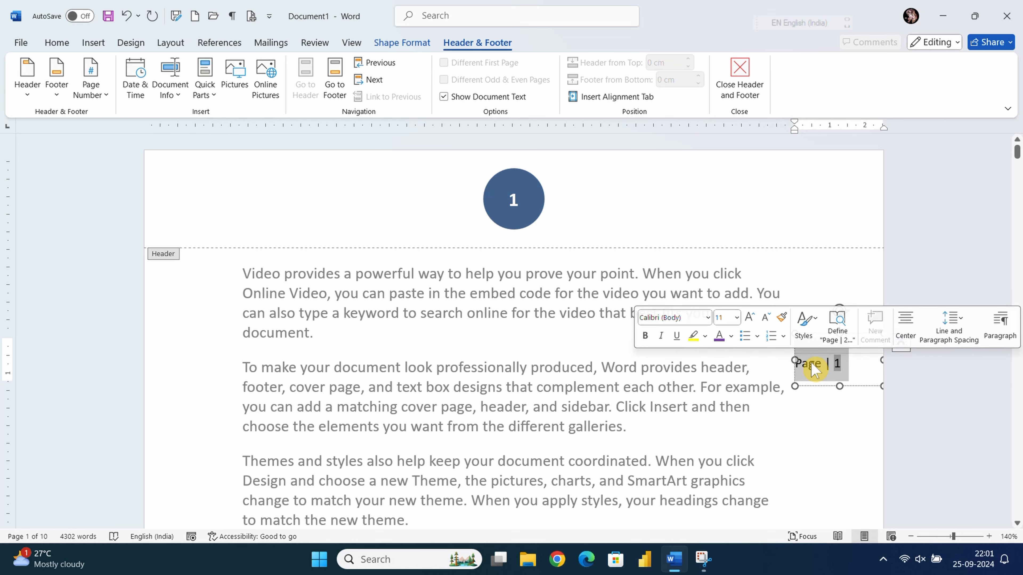
double_click(625, 333)
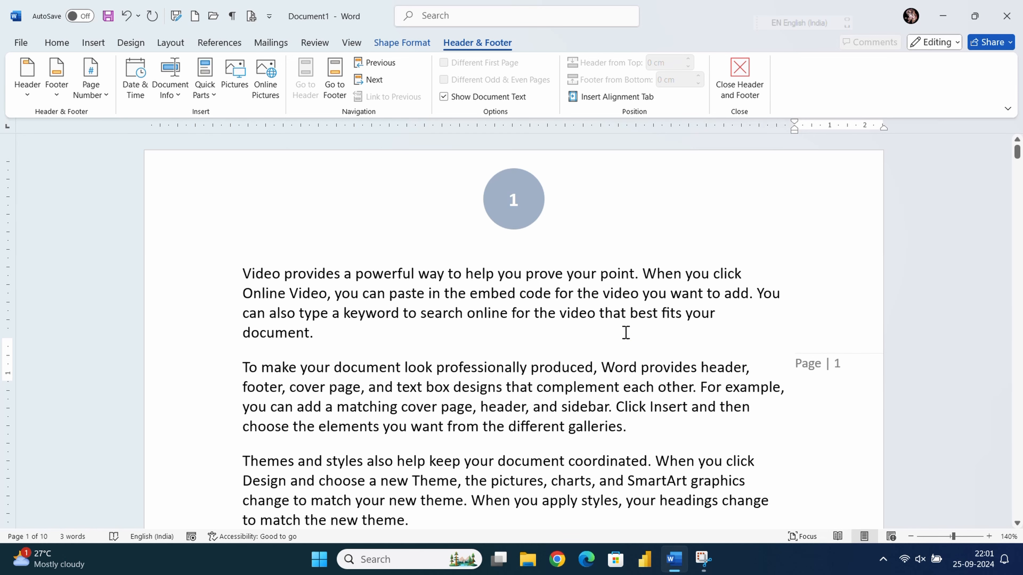
double_click(417, 203)
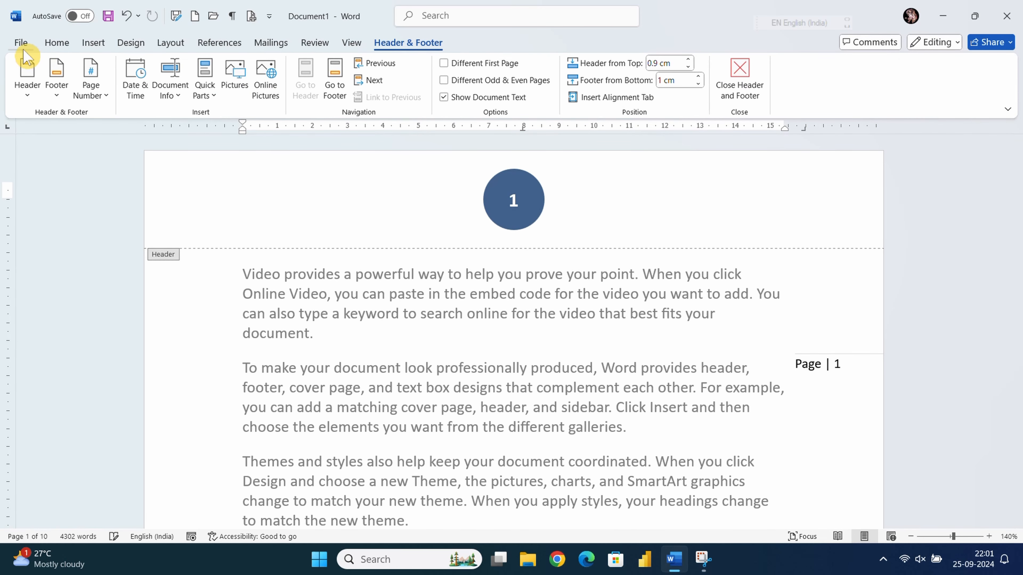
click(91, 91)
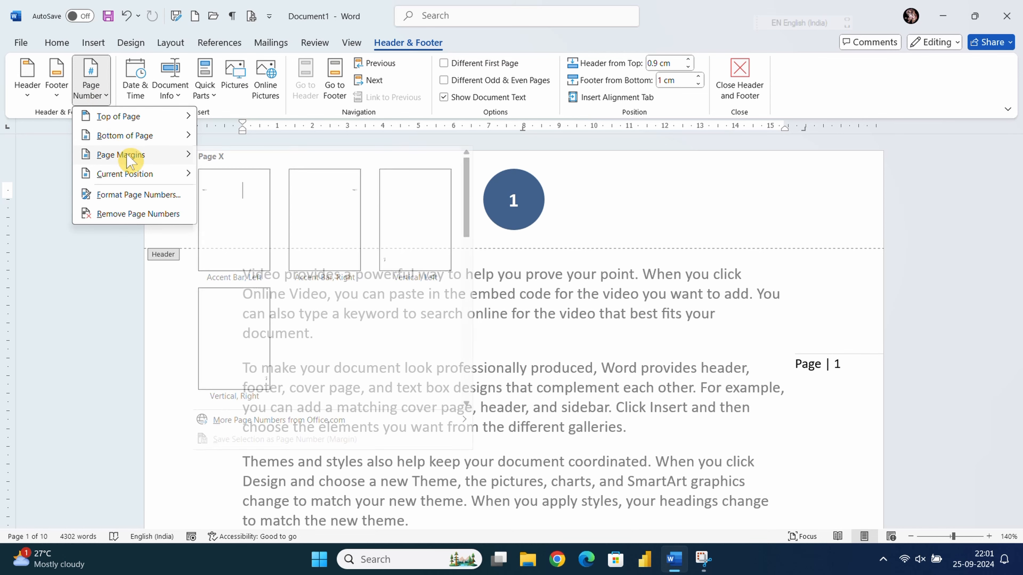
- Insert a Vertical, Left page number in the left page margin
click(423, 248)
scroll(464, 274, down, 5)
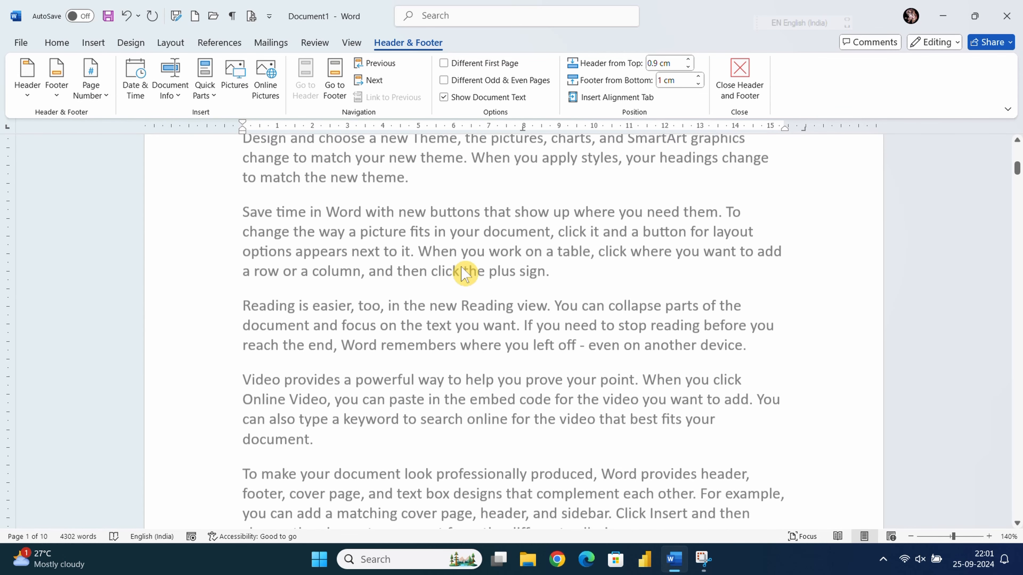
scroll(465, 274, down, 5)
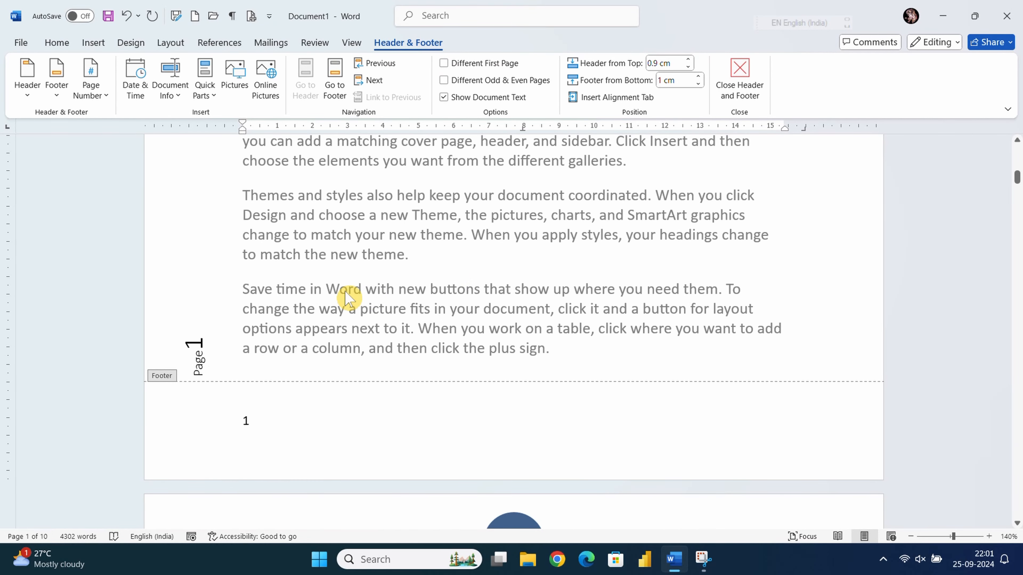
scroll(347, 298, up, 1)
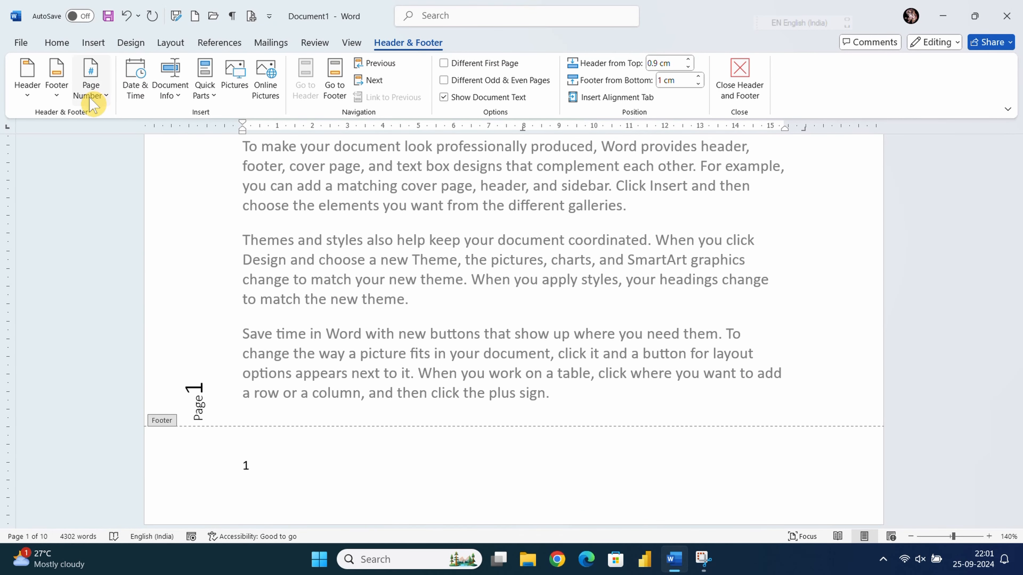
- Replace it with a large rotated Vertical, Right 'Page 1' number in the right margin
click(99, 99)
mouse_move(137, 153)
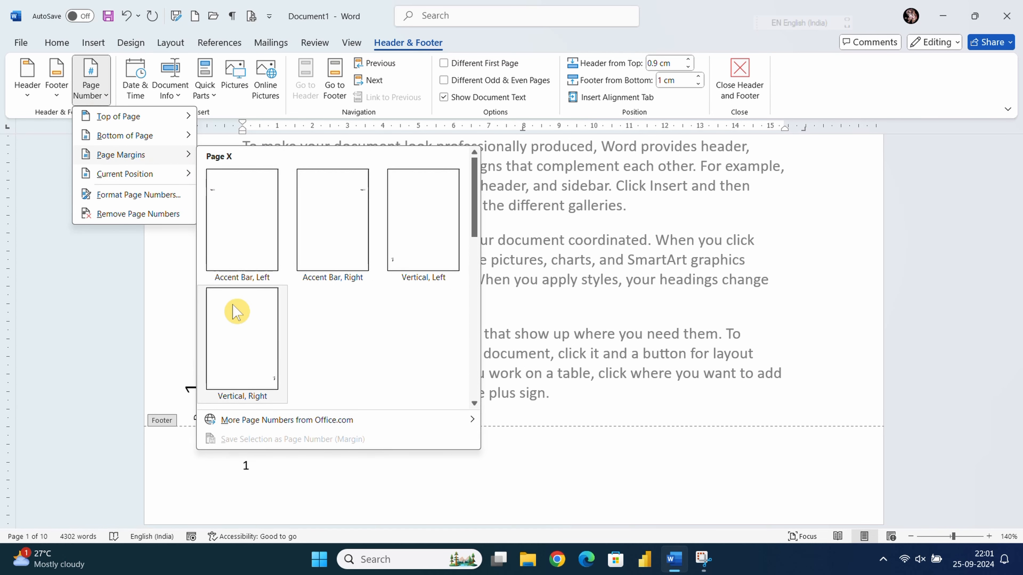
click(245, 344)
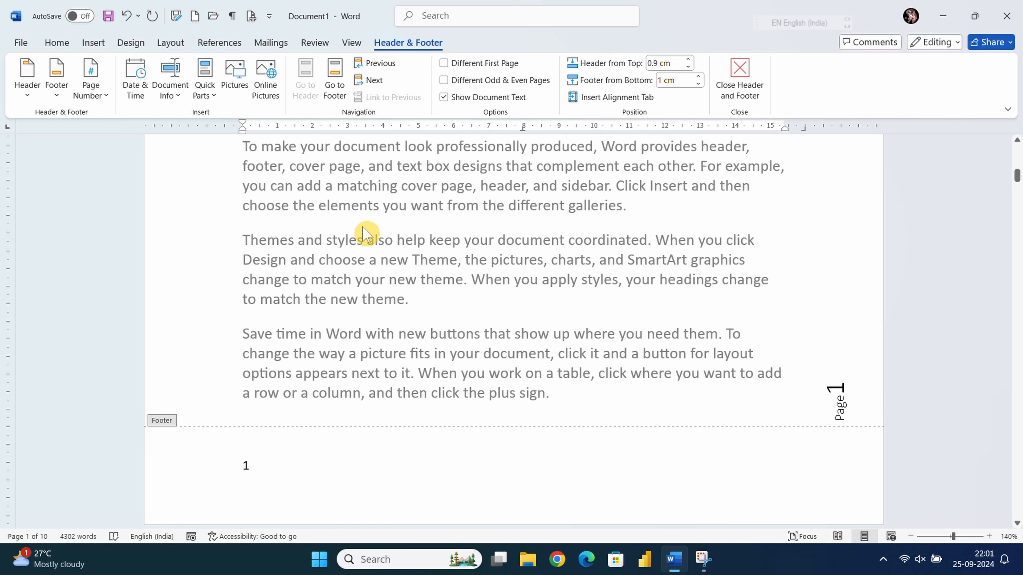
scroll(365, 229, up, 10)
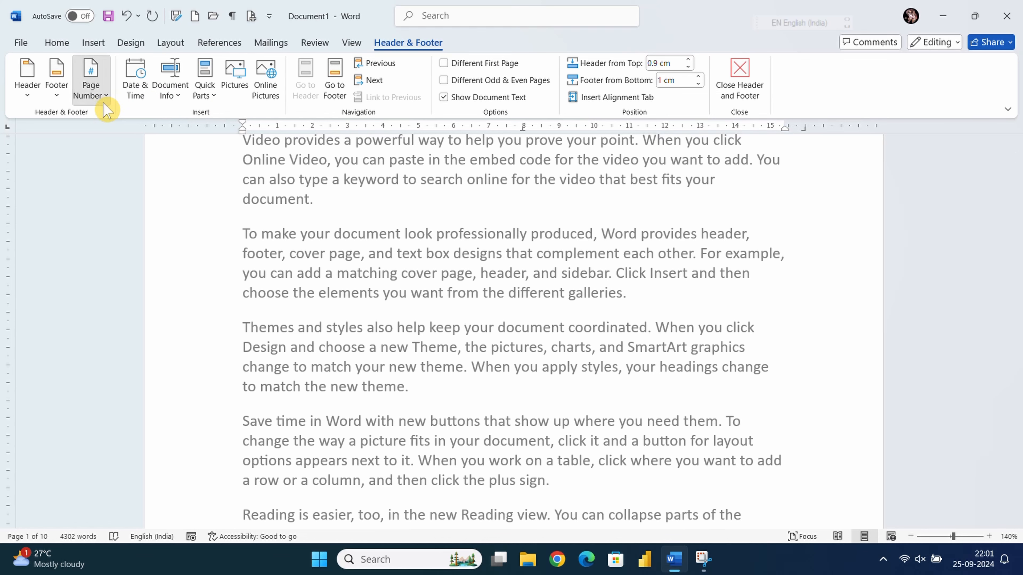
click(101, 96)
click(388, 293)
scroll(494, 310, up, 1)
scroll(493, 310, up, 2)
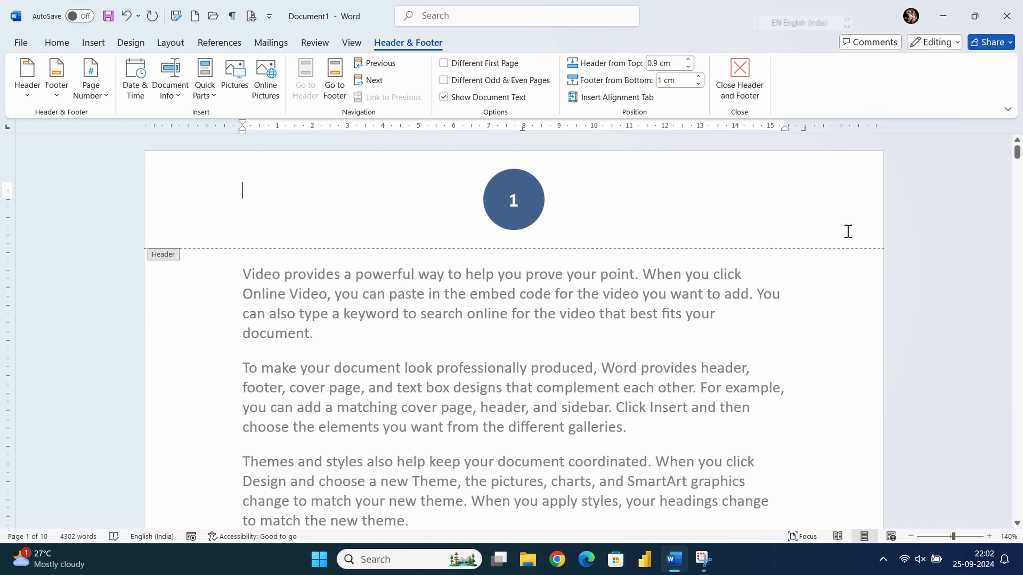
double_click(825, 226)
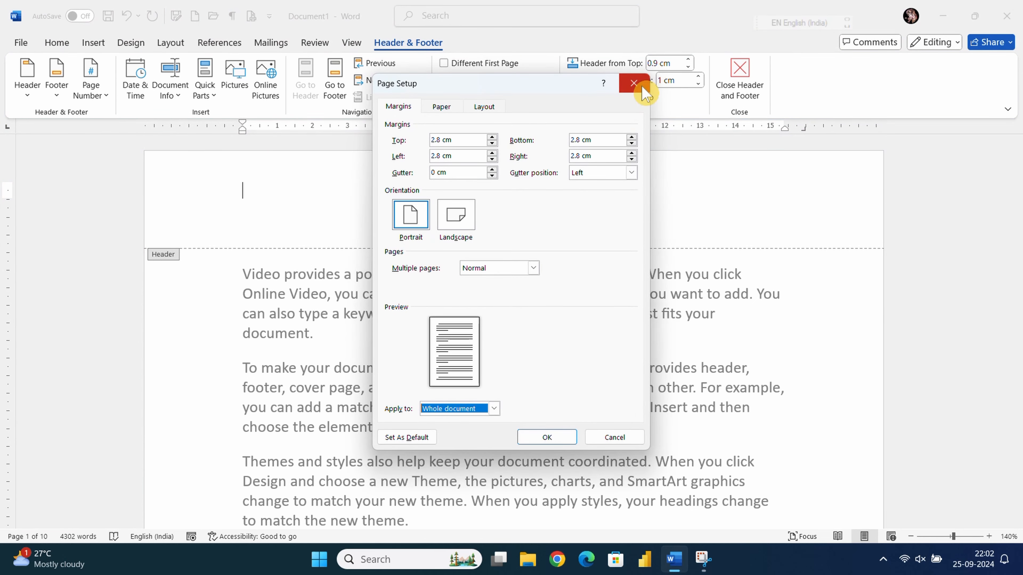
click(642, 88)
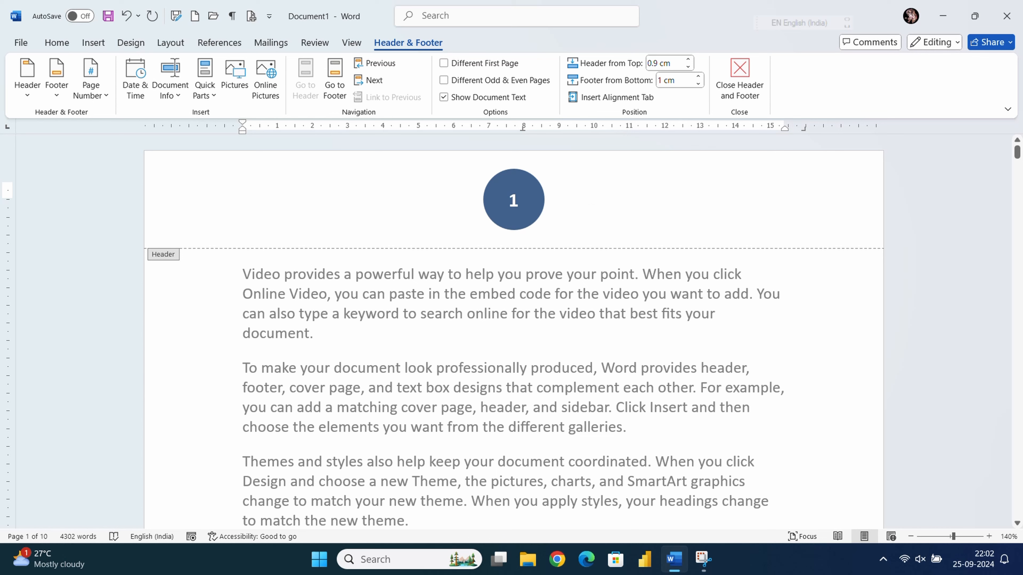
click(784, 242)
click(104, 96)
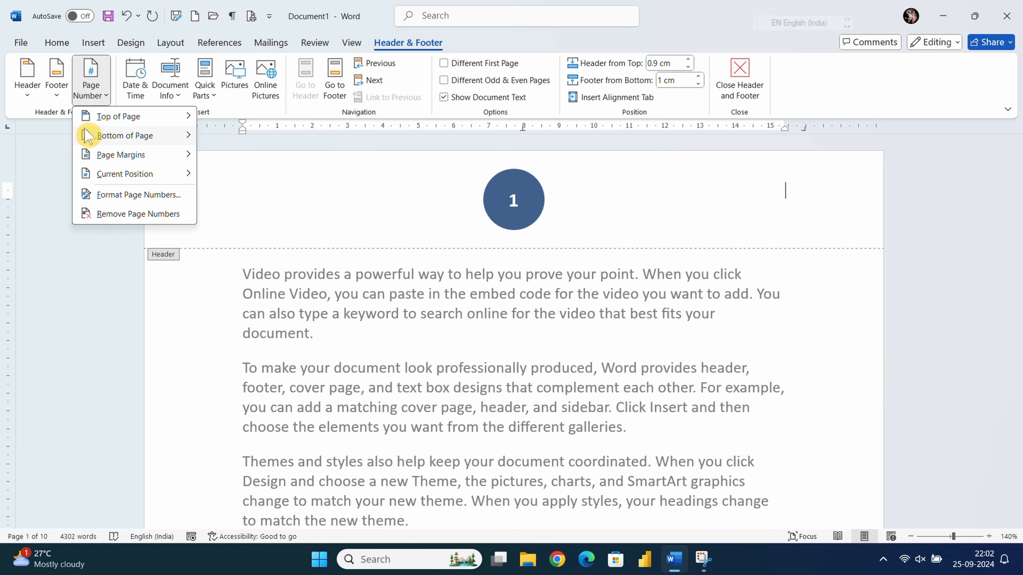
mouse_move(145, 182)
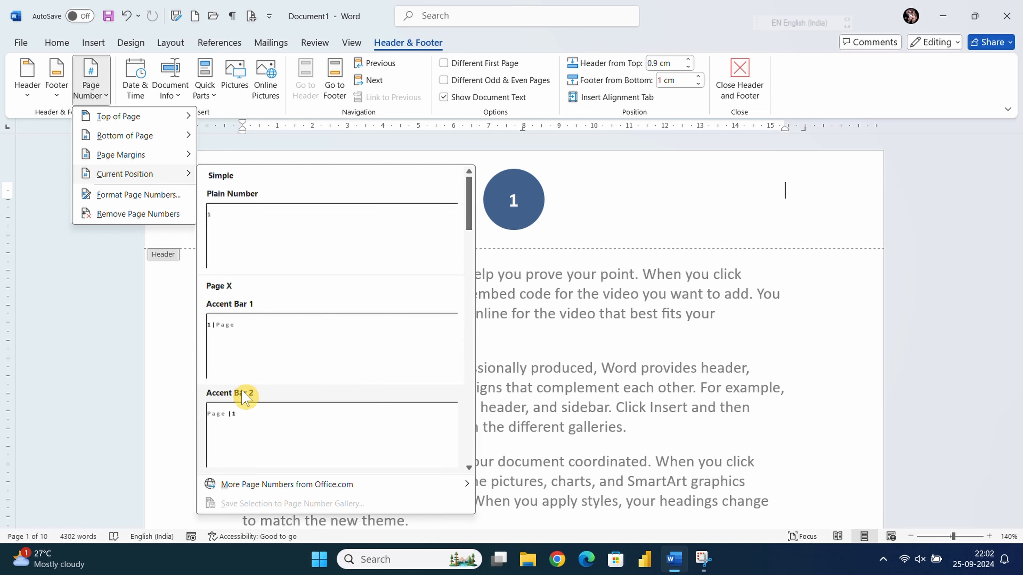
scroll(281, 390, down, 5)
scroll(296, 309, up, 5)
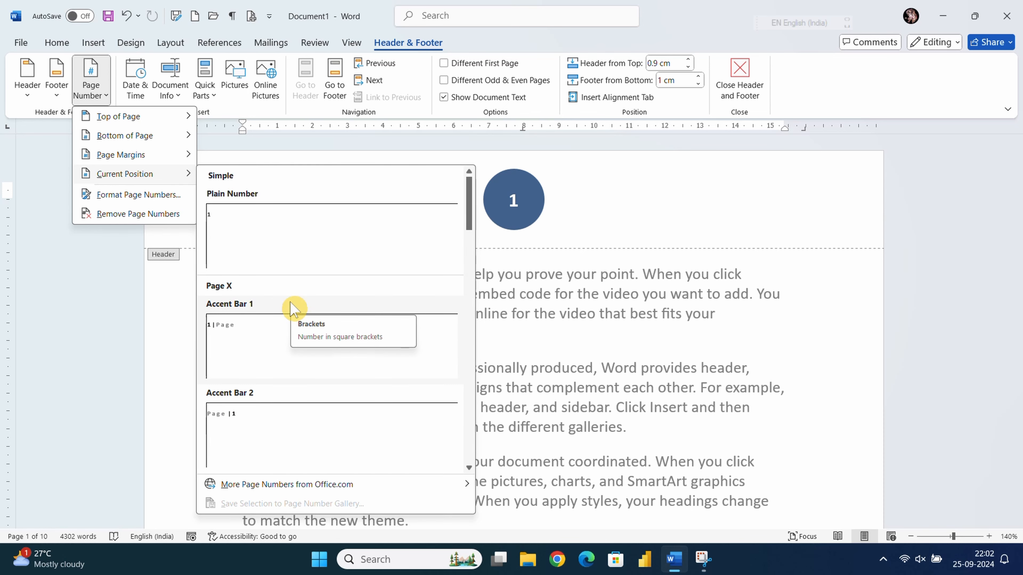
click(262, 349)
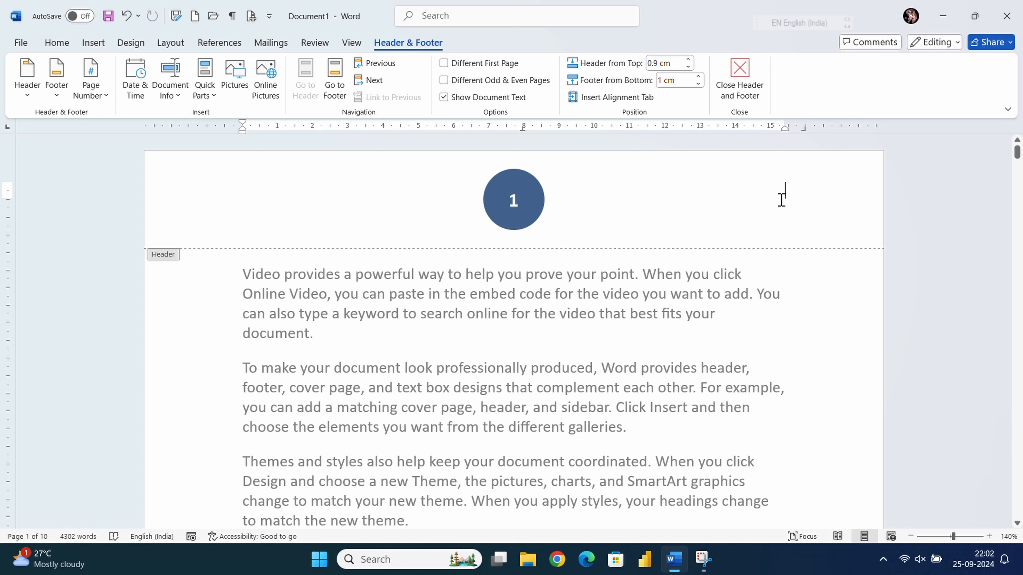
click(90, 101)
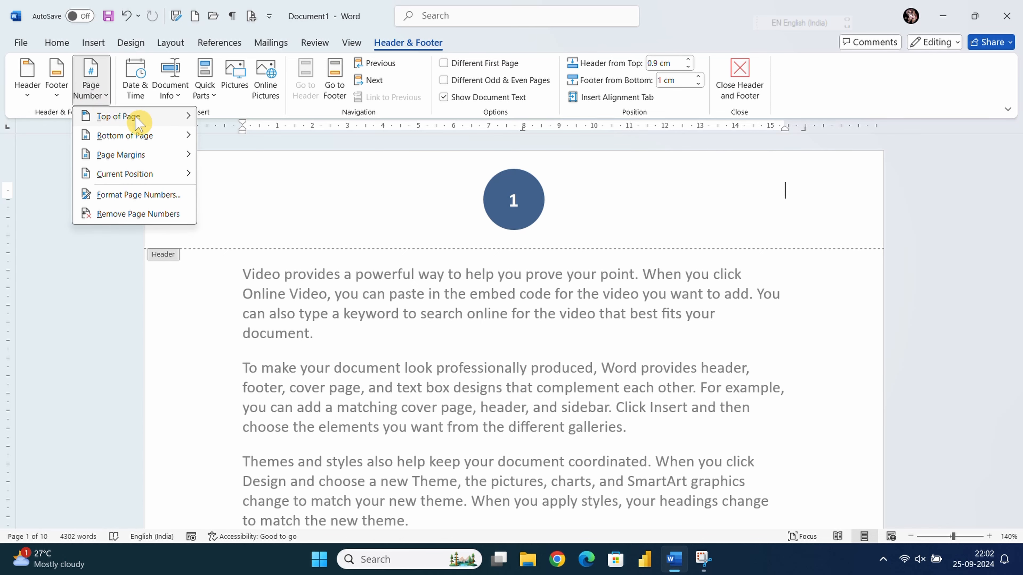
mouse_move(134, 117)
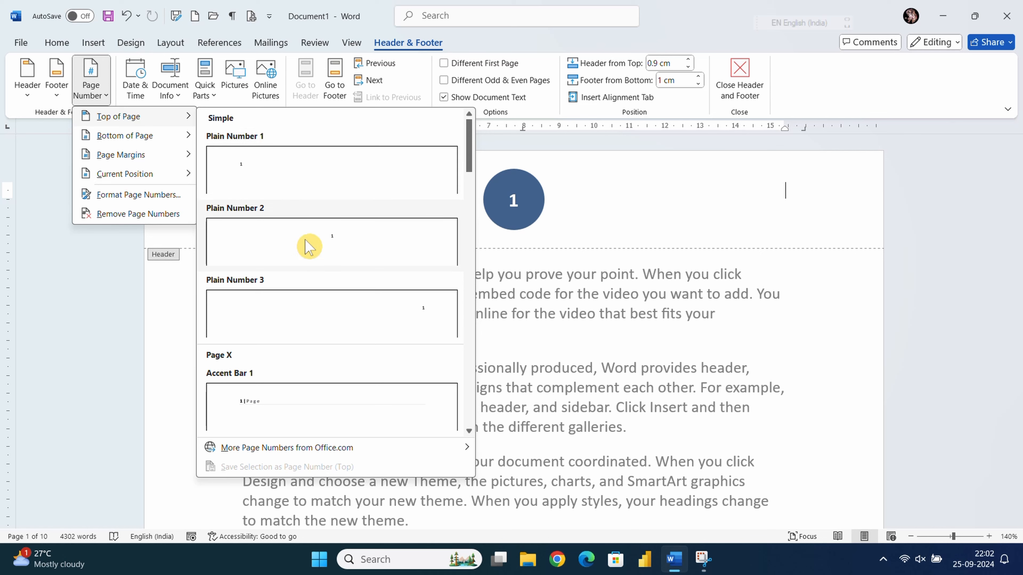
click(281, 179)
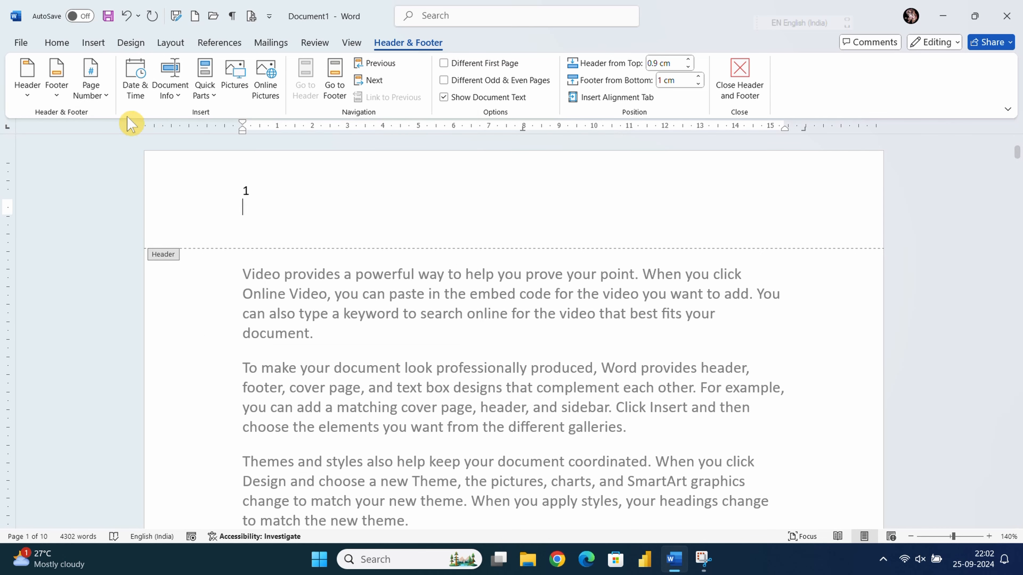
click(106, 99)
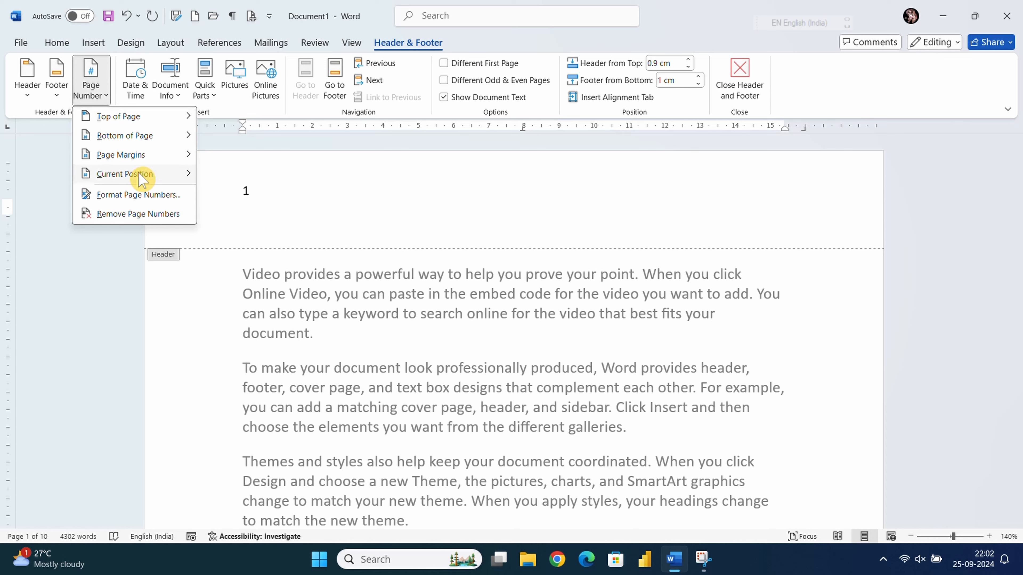
click(554, 210)
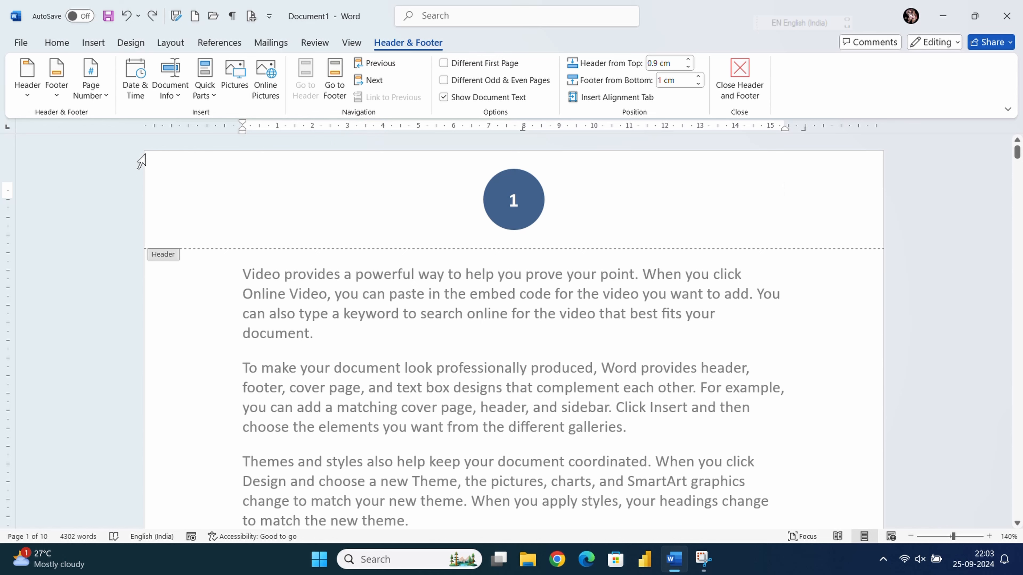
- Insert an auto-updating date and time field, in a format with seconds, into the header
click(139, 90)
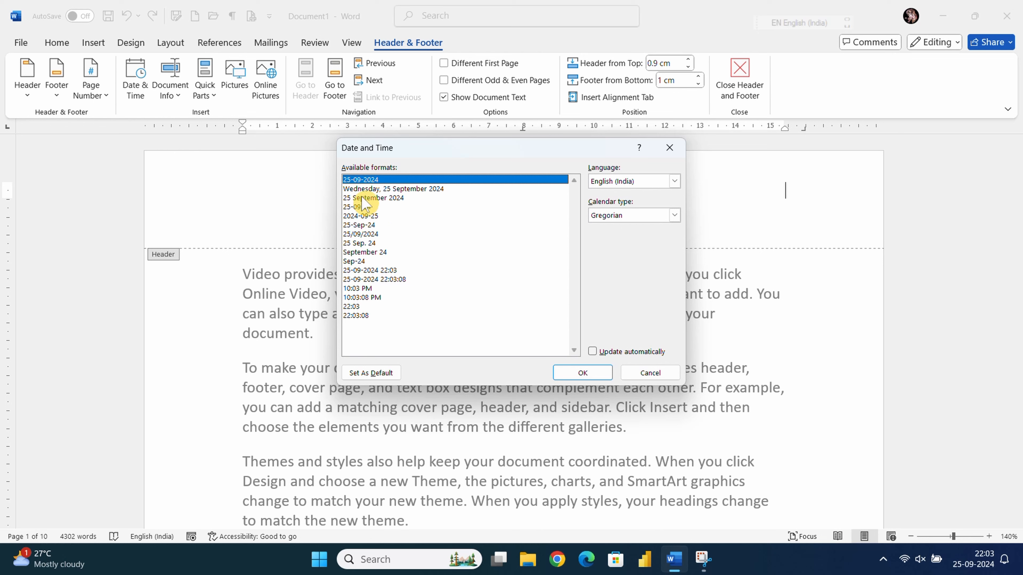
click(389, 280)
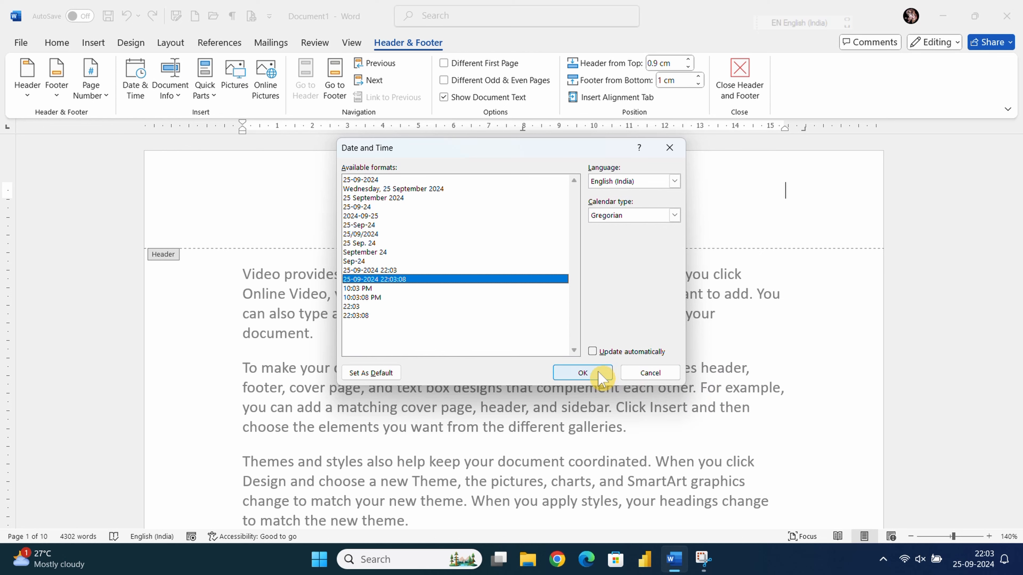
click(608, 352)
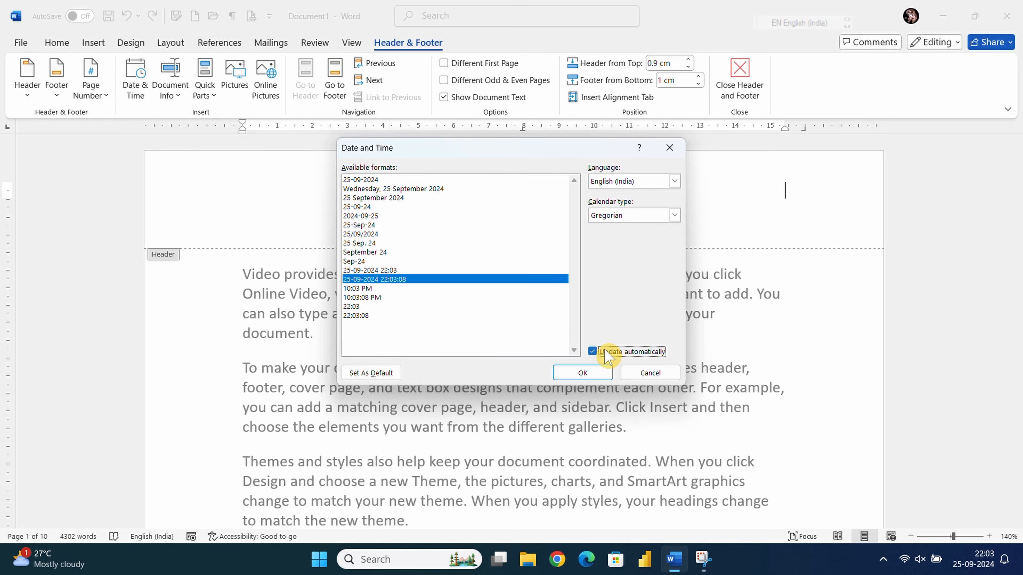
click(577, 372)
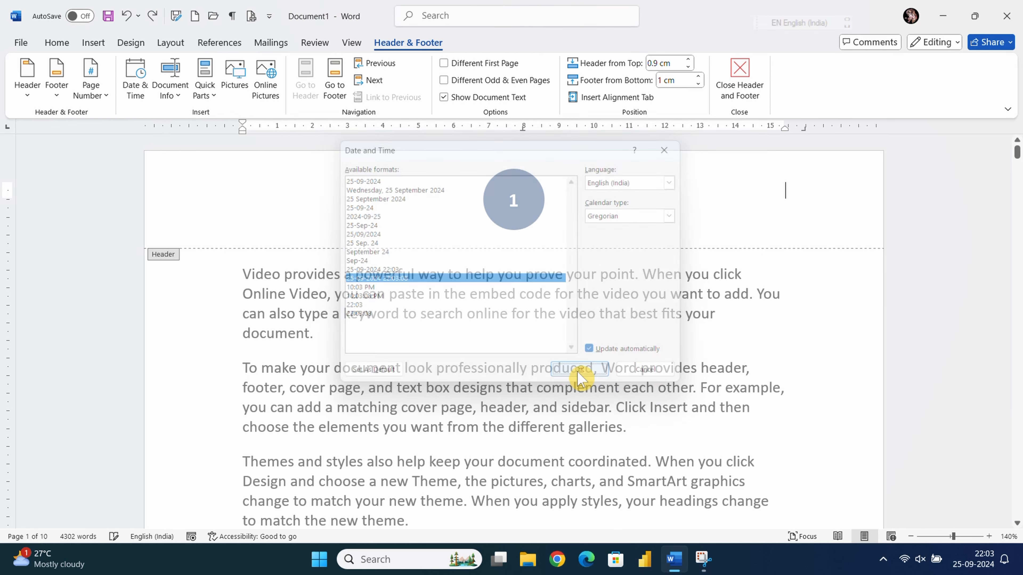
- Refresh the header date-time field repeatedly with its Update button
click(770, 196)
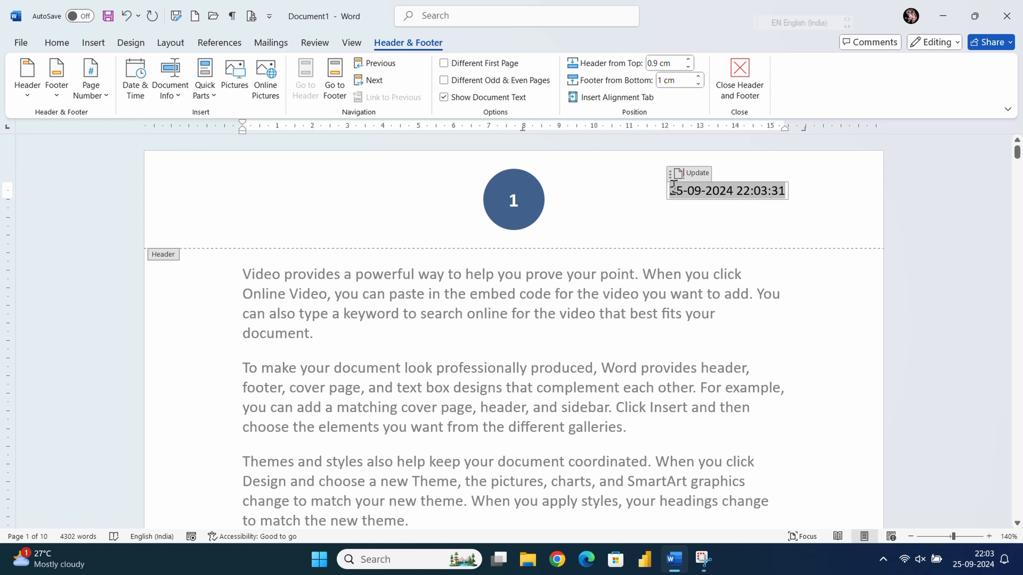
click(694, 176)
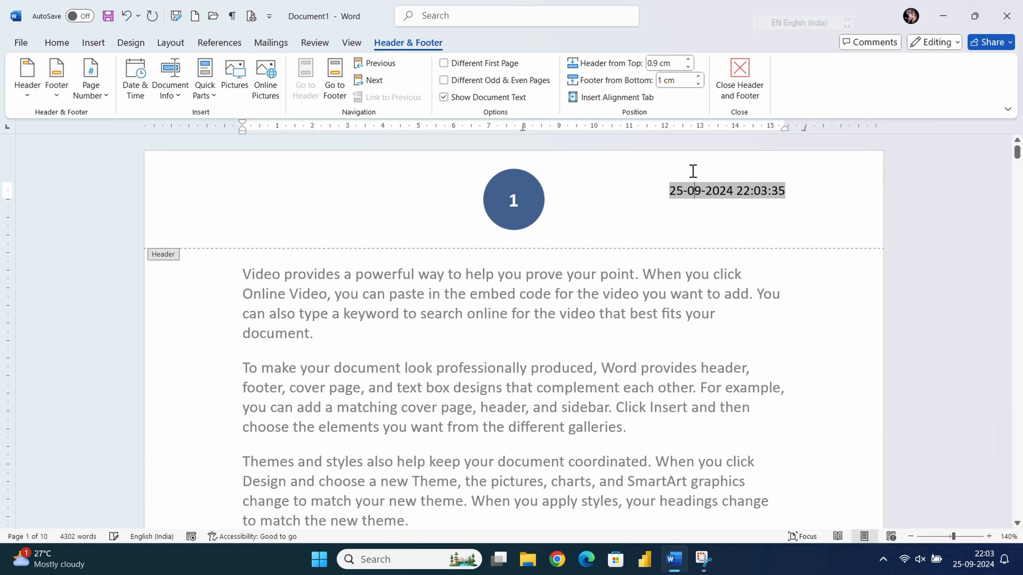
click(690, 176)
click(687, 175)
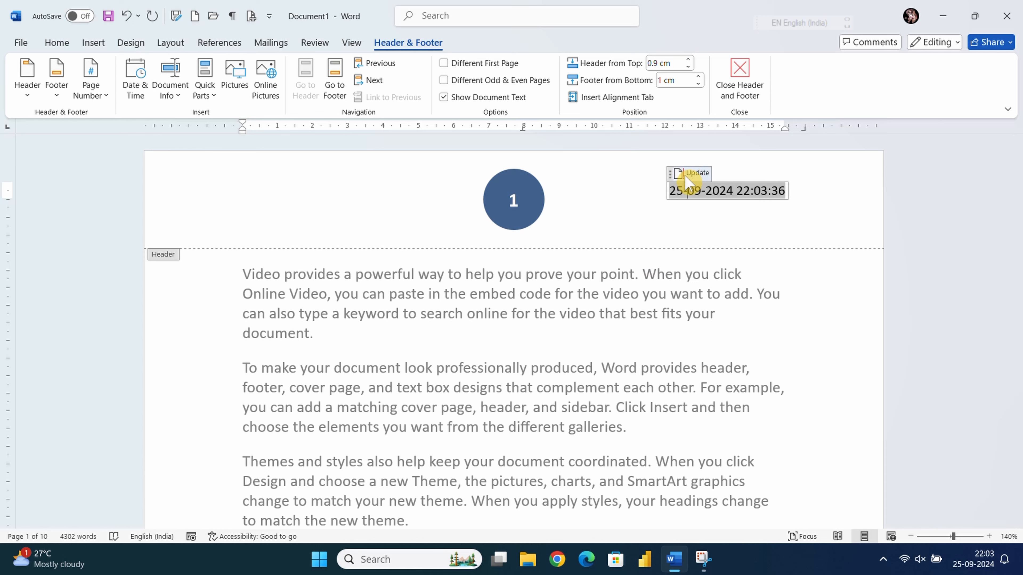
click(691, 173)
click(690, 173)
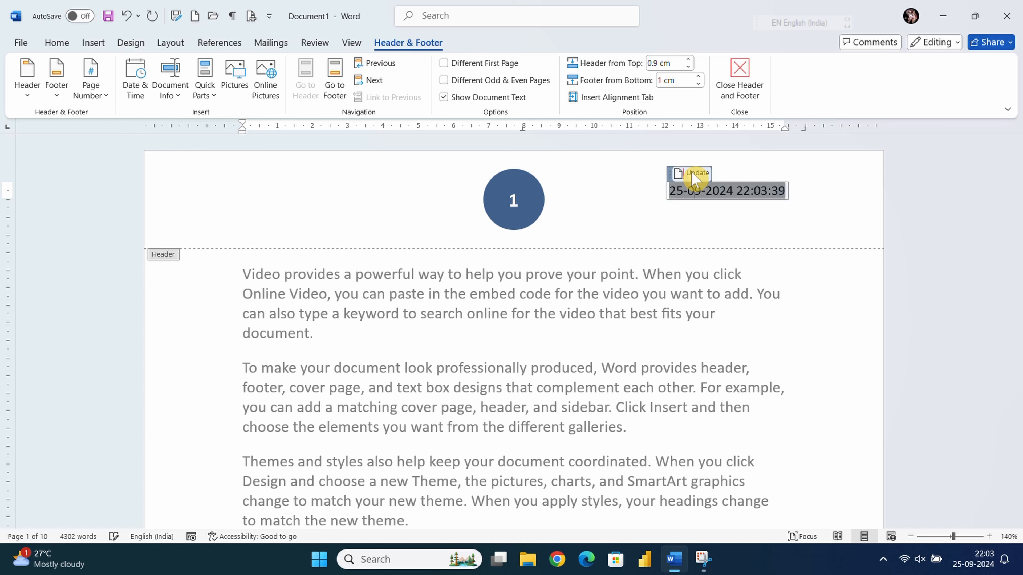
click(692, 172)
click(691, 173)
click(692, 173)
click(733, 188)
double_click(787, 192)
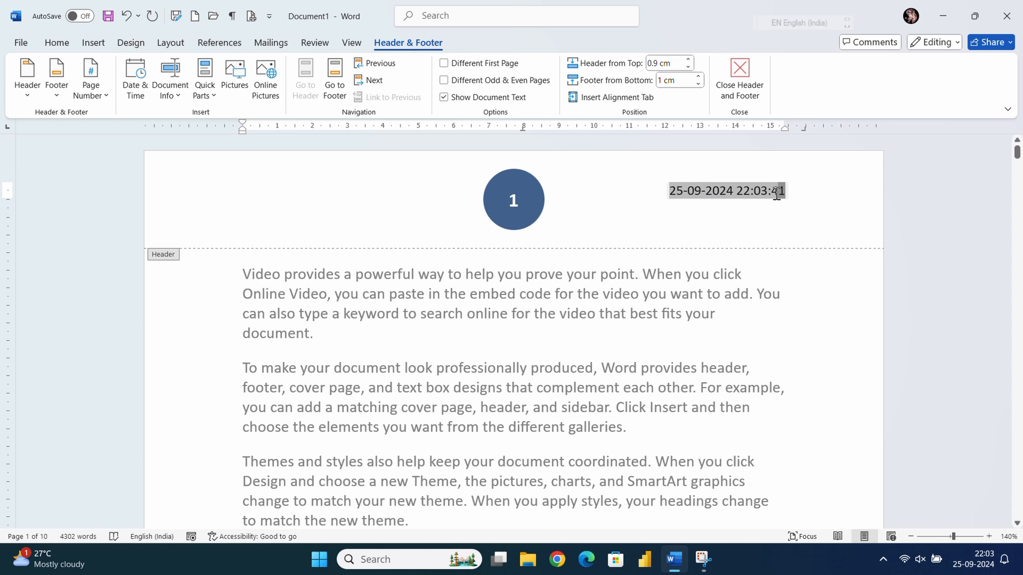
click(703, 186)
click(686, 192)
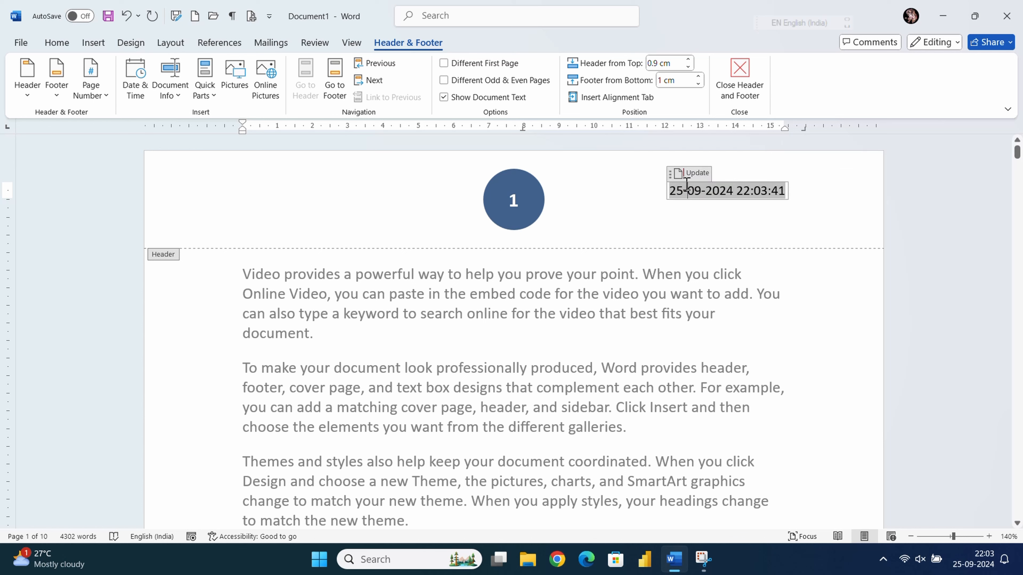
click(686, 173)
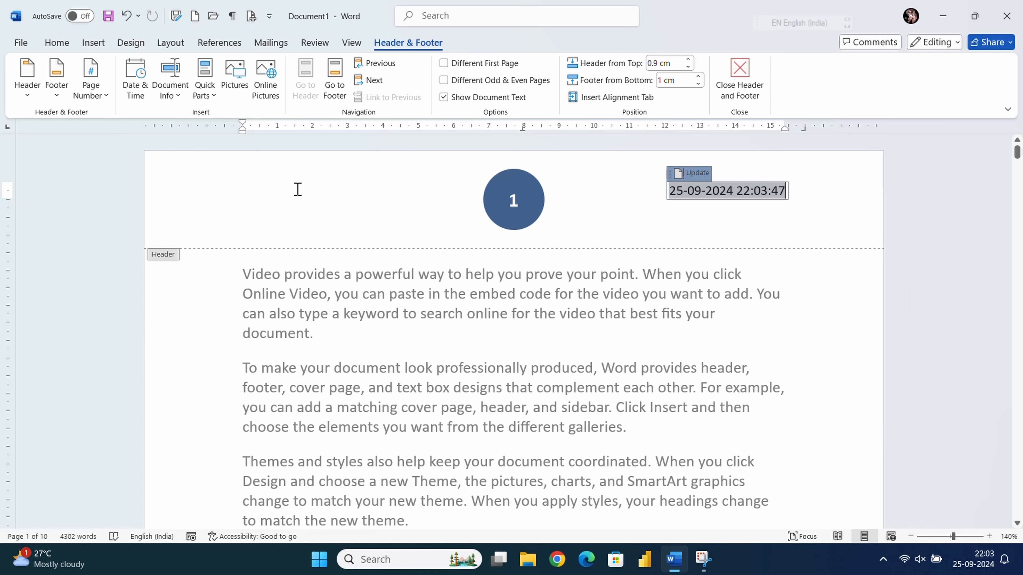
click(100, 99)
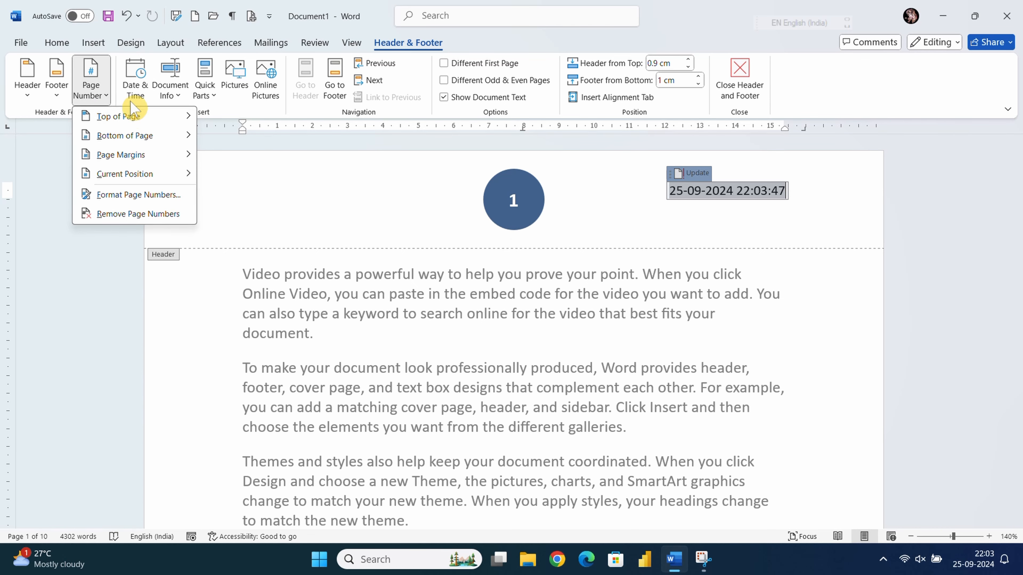
- Try a Plain Number page number in the page margin, then undo it
mouse_move(133, 154)
click(221, 174)
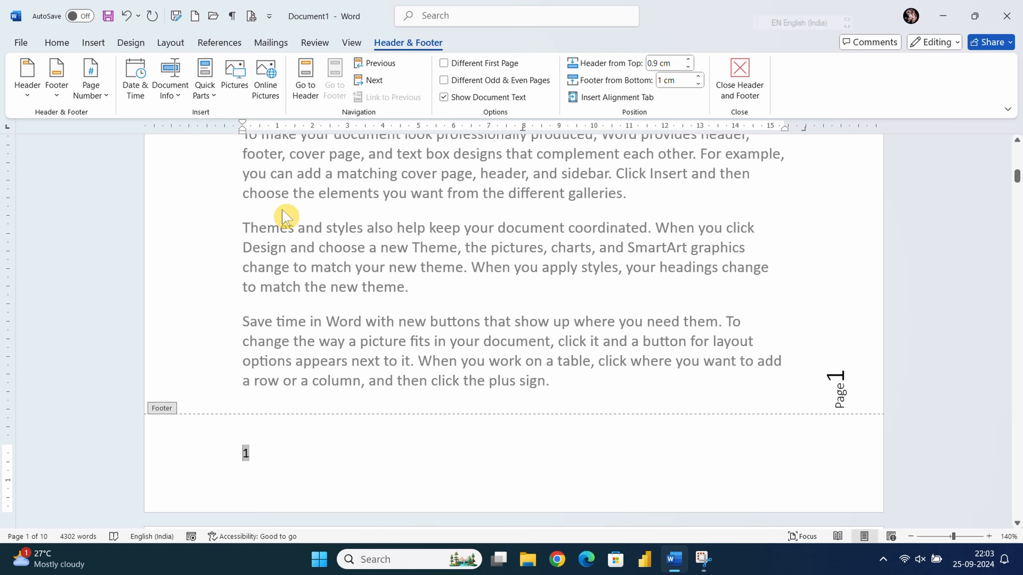
key(ctrl+z)
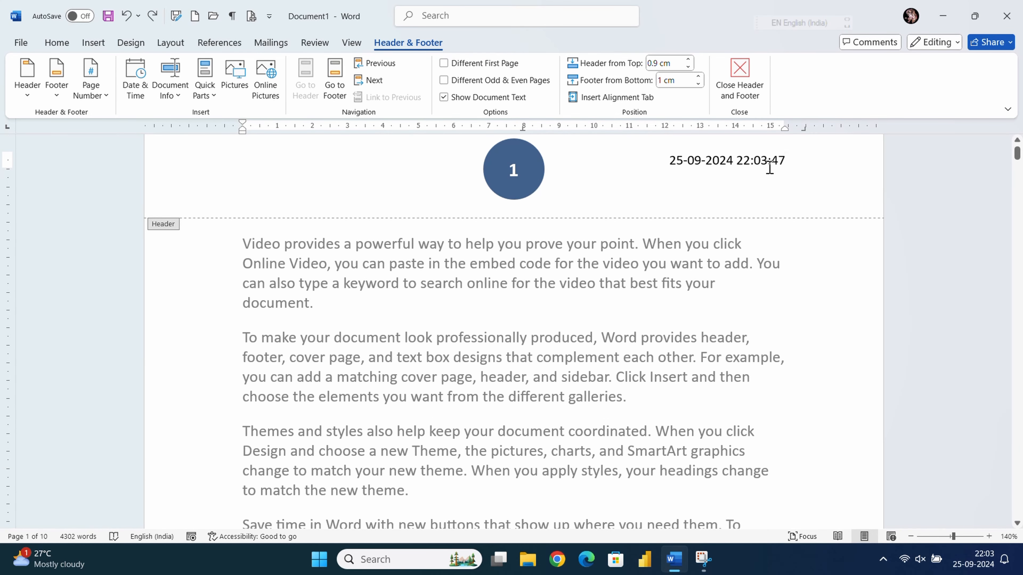
- Append a 10:04:00 PM-format time field after the date, showing 10:04:04 PM
click(136, 82)
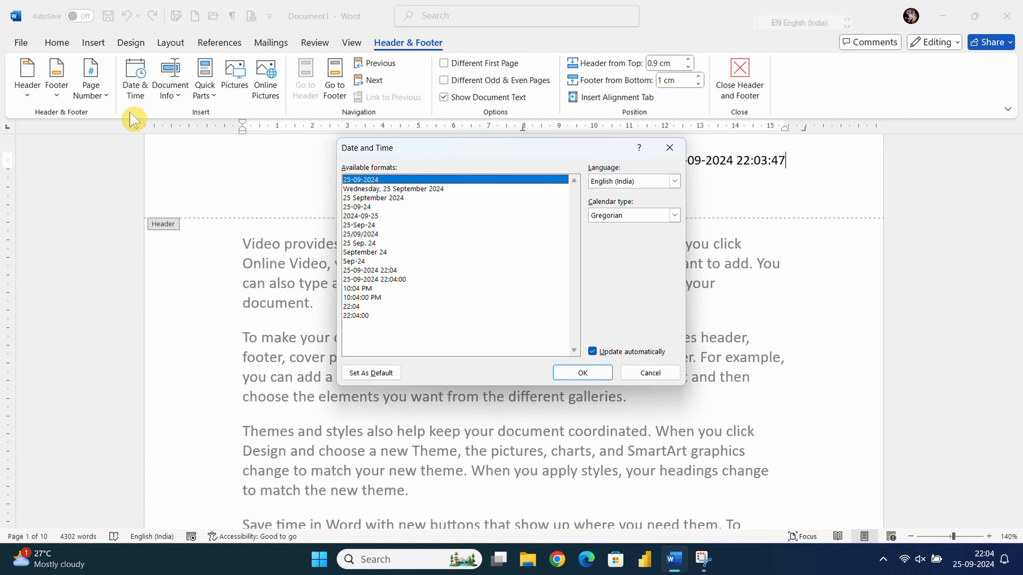
click(376, 298)
click(582, 372)
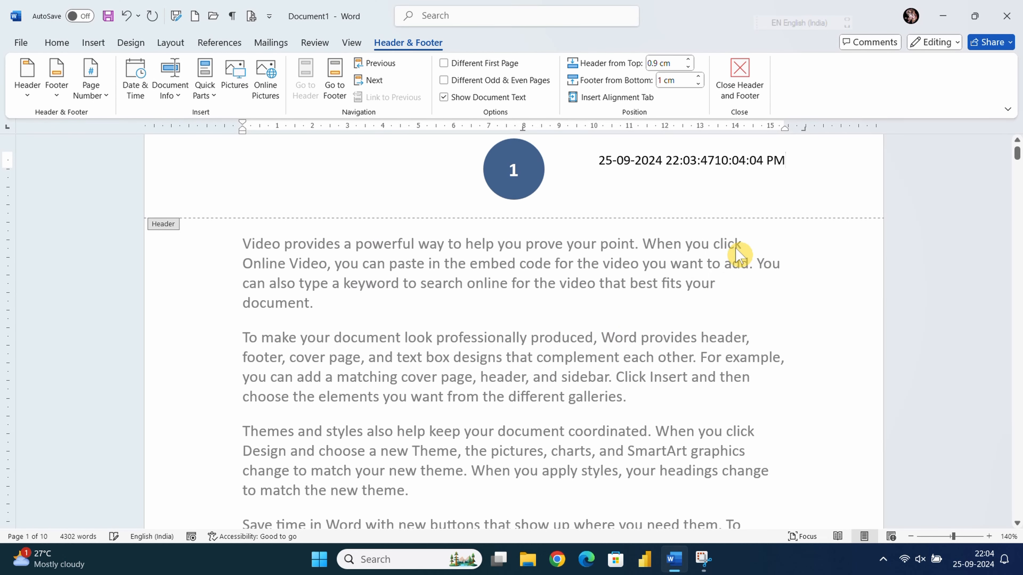
click(716, 167)
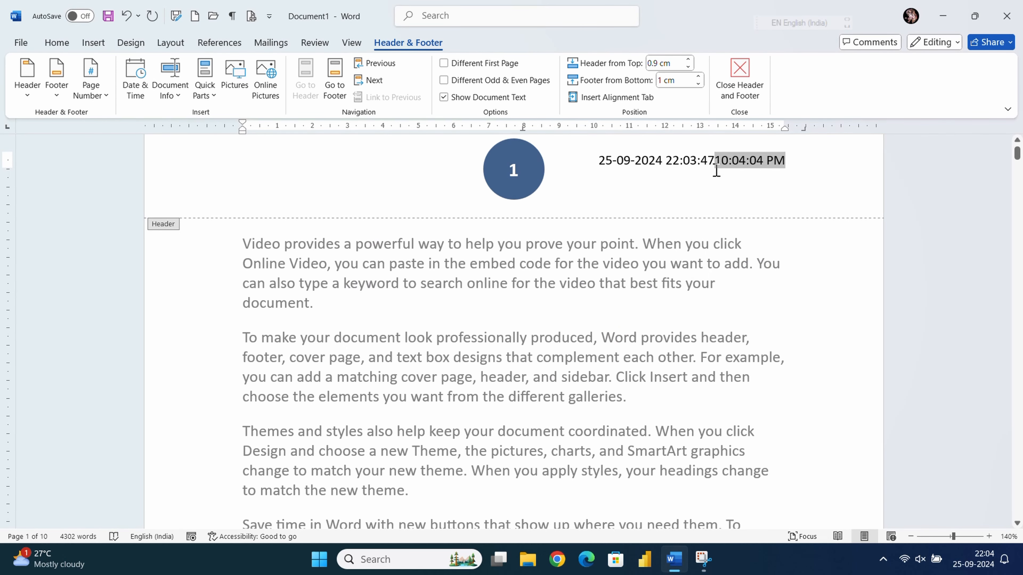
- Delete the old date-time text and the 10:04:04 PM time, then use Remove Header
key(shift+Home)
key(BackSpace)
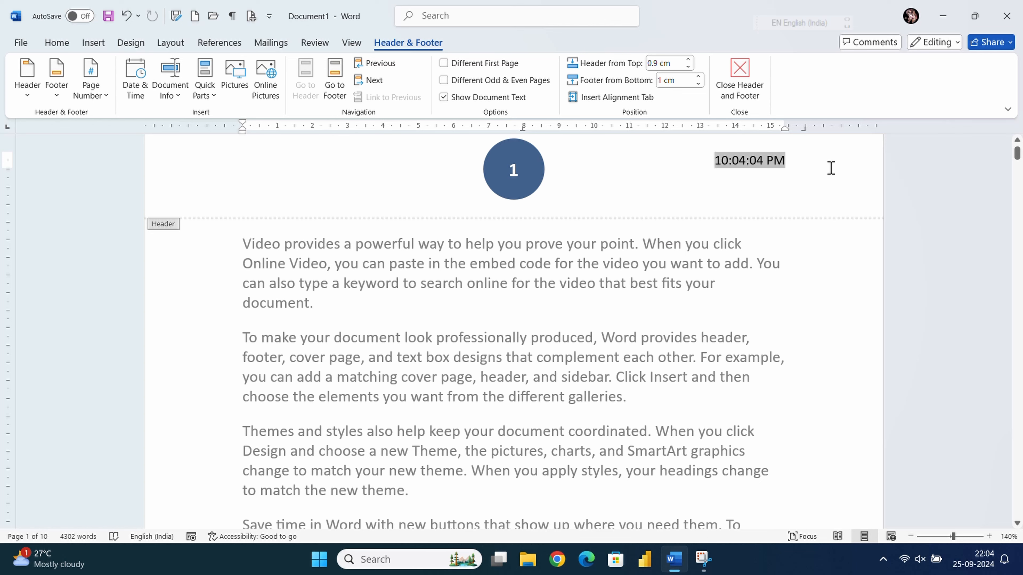
drag(830, 168, 715, 170)
key(ctrl+z)
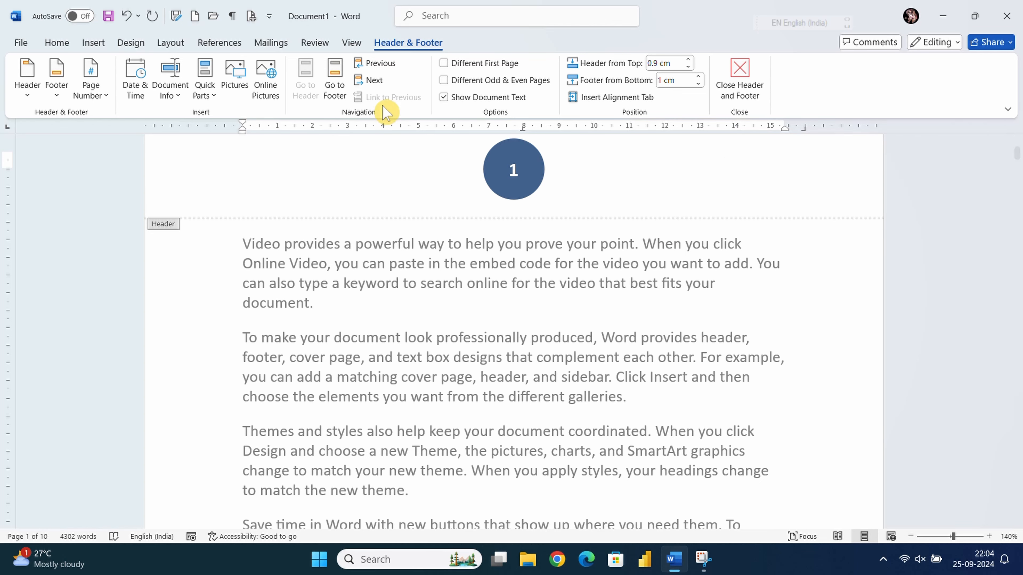
click(36, 96)
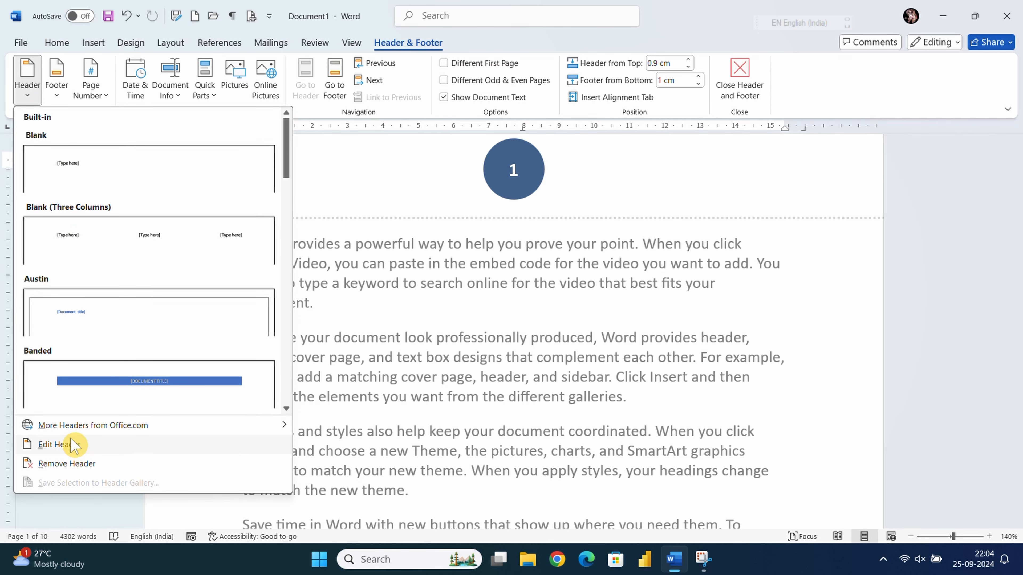
click(64, 466)
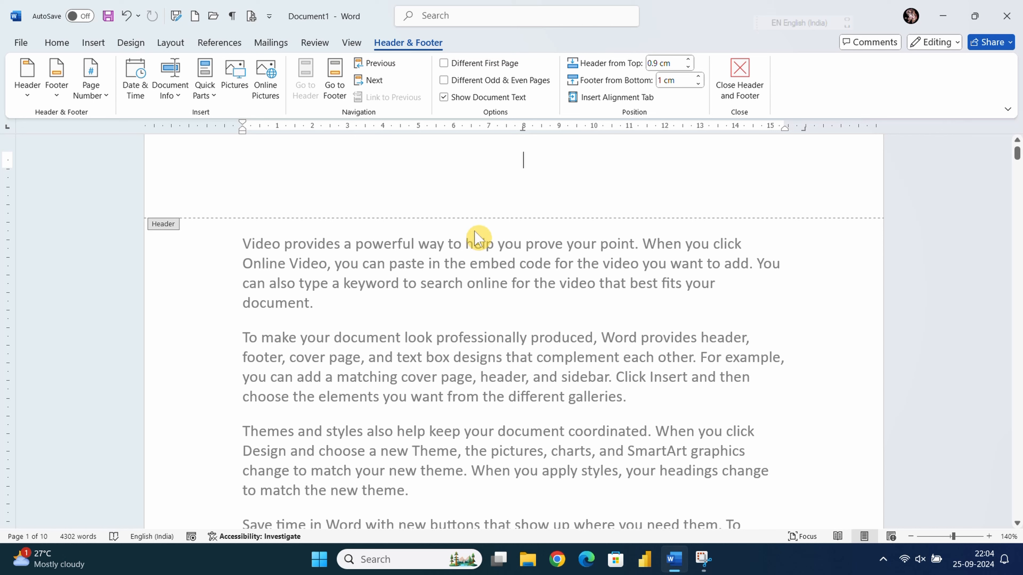
click(233, 76)
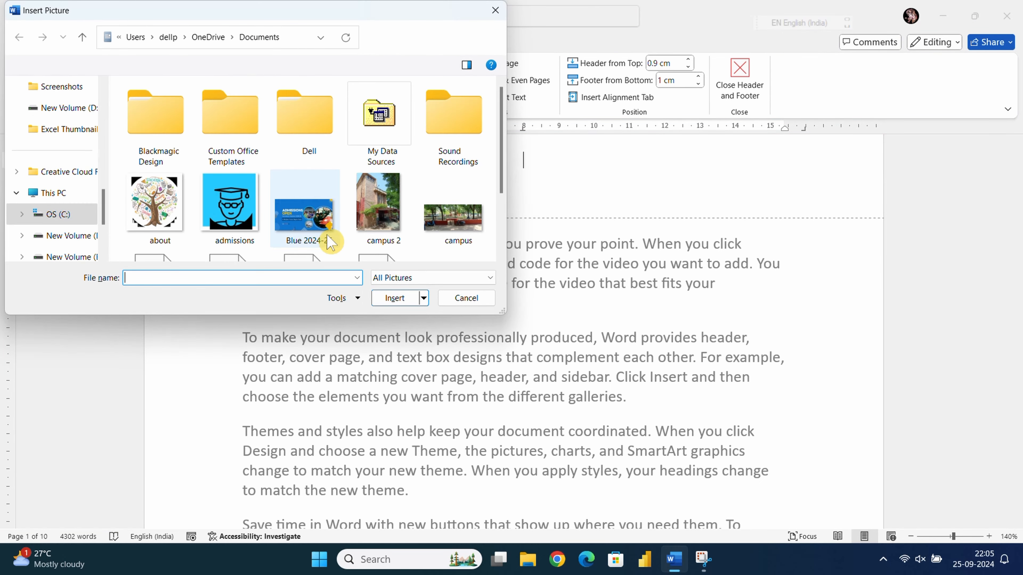
scroll(327, 229, down, 2)
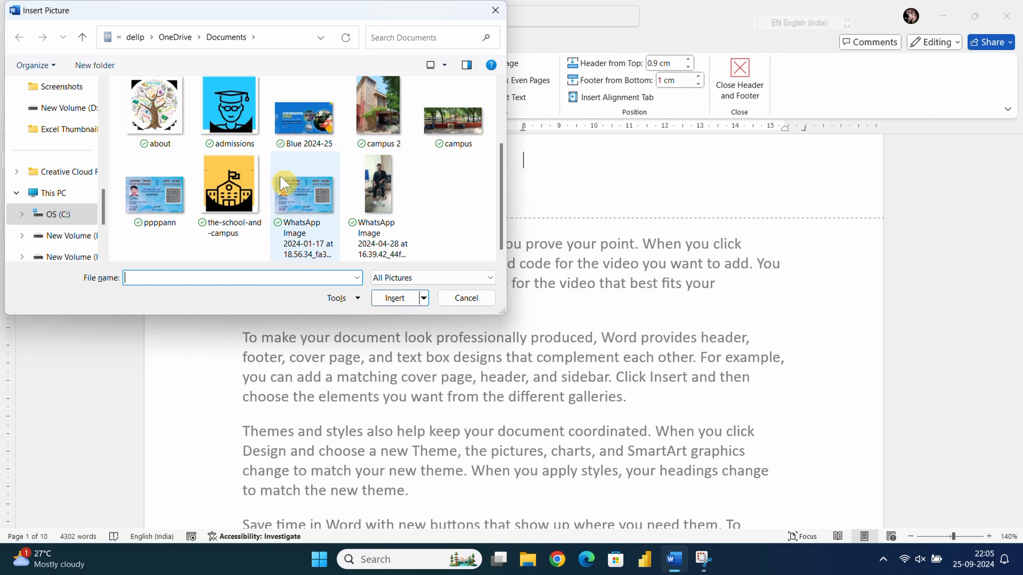
click(243, 191)
click(397, 298)
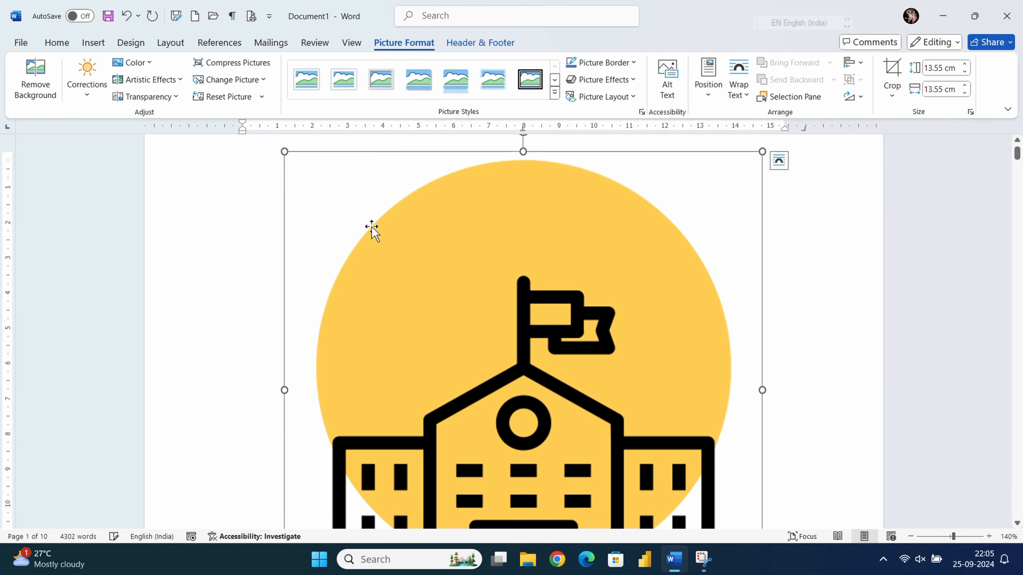
click(738, 89)
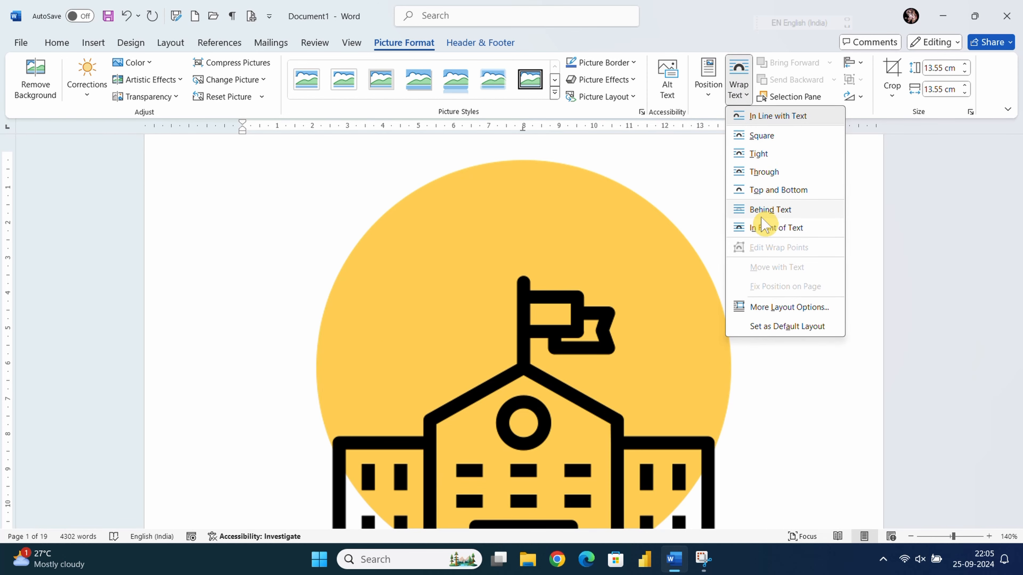
click(764, 230)
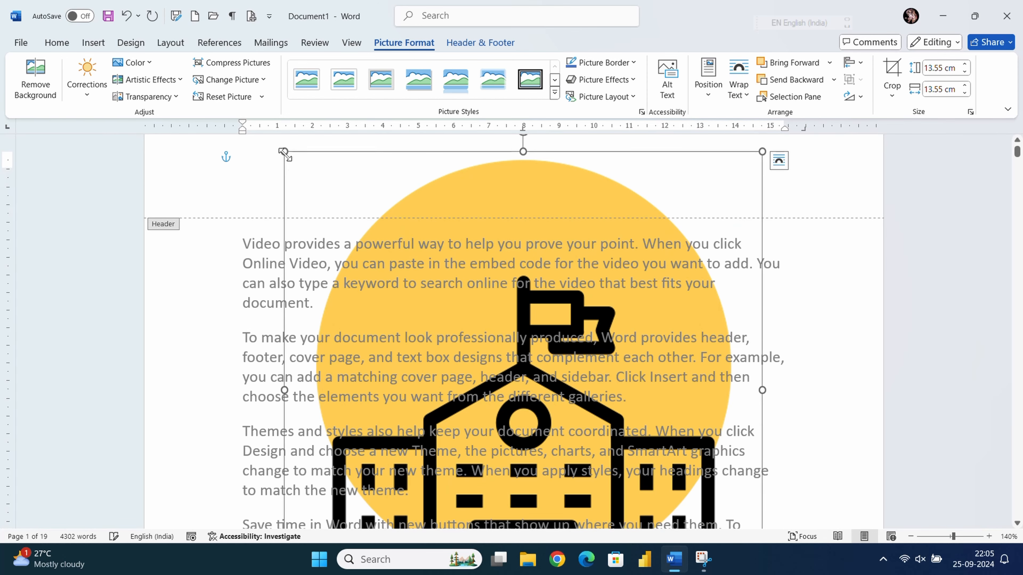
drag(301, 176, 508, 383)
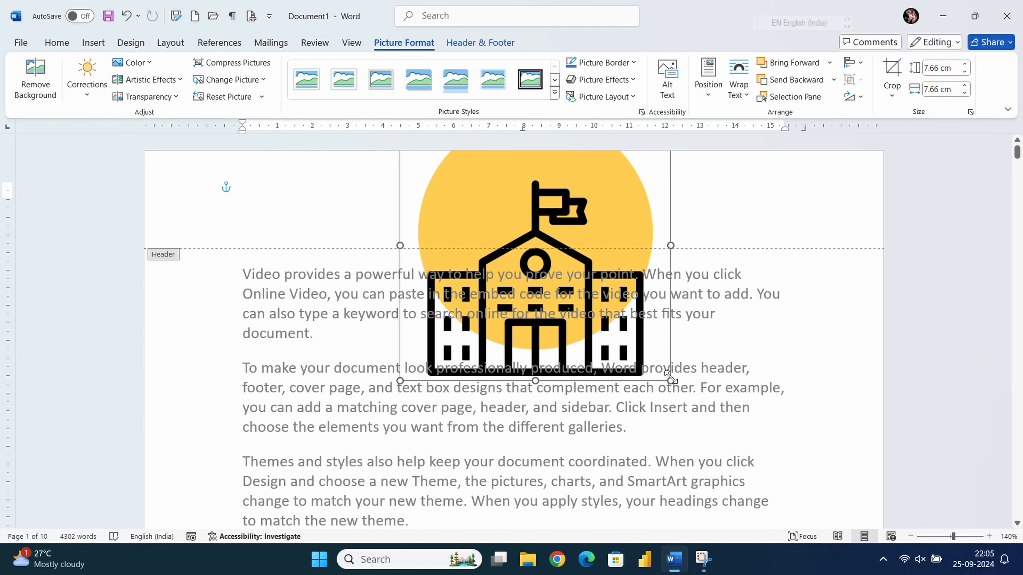
drag(668, 379, 484, 143)
drag(464, 178, 453, 221)
click(525, 206)
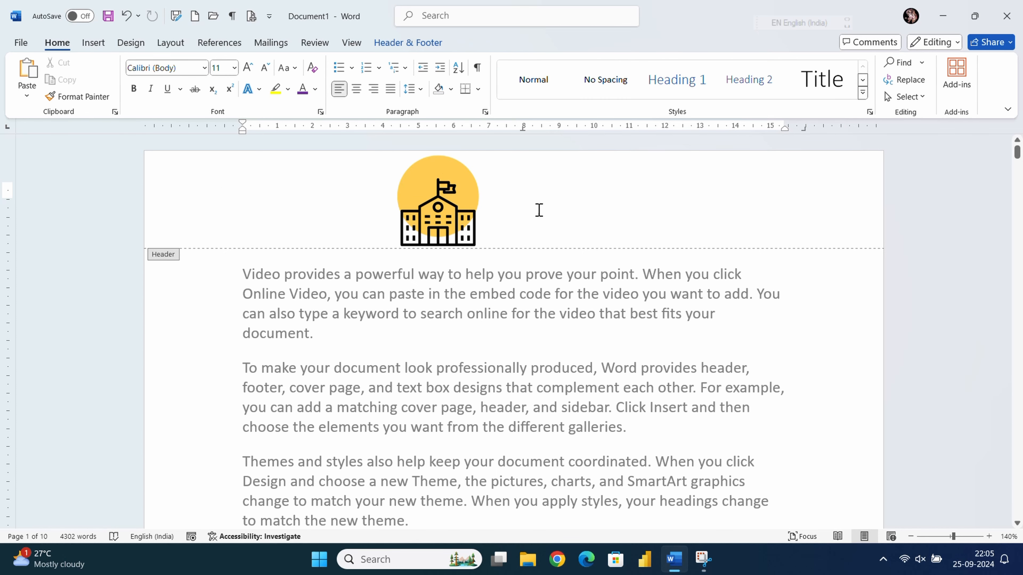
double_click(520, 314)
triple_click(518, 311)
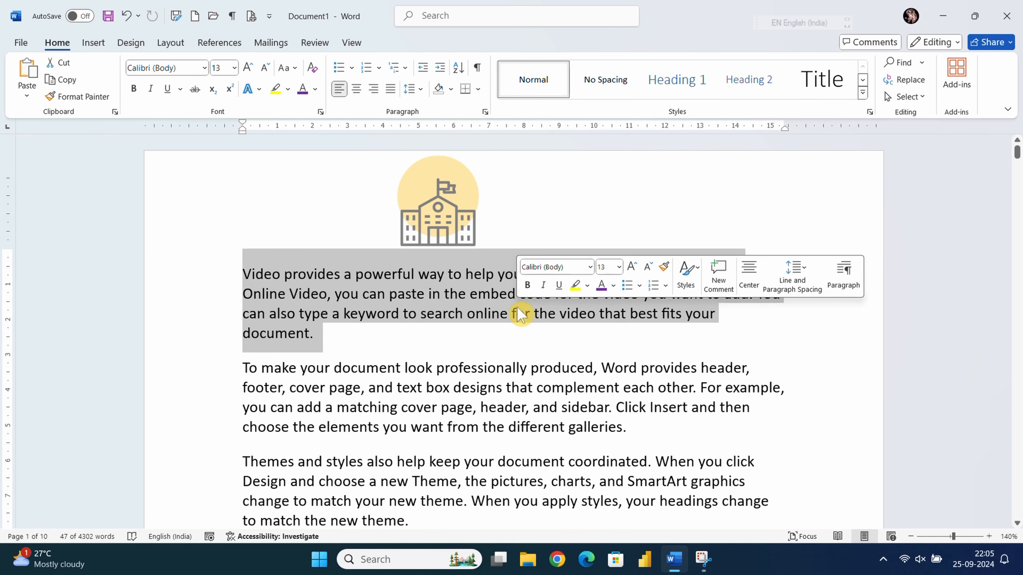
click(554, 248)
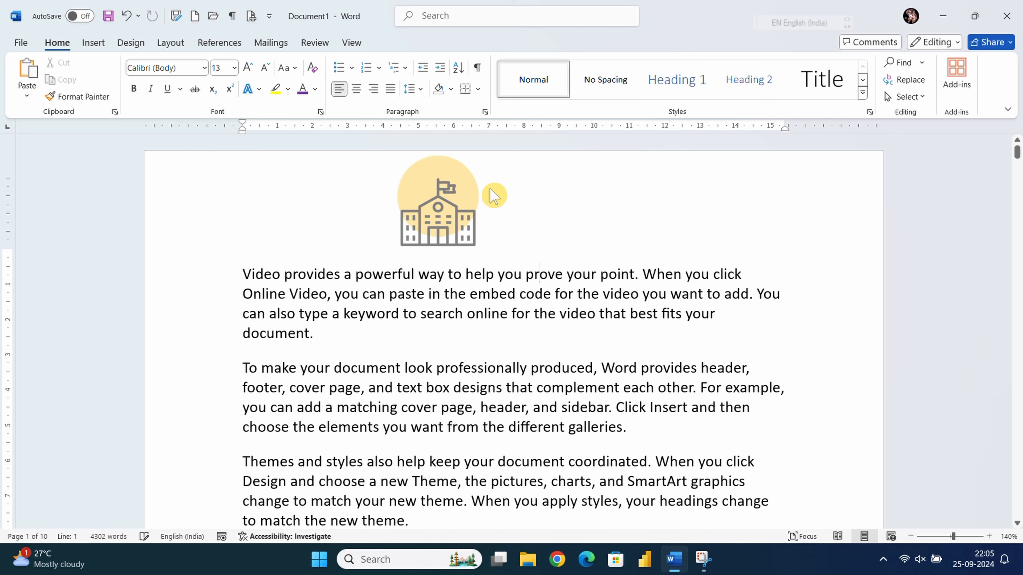
double_click(492, 189)
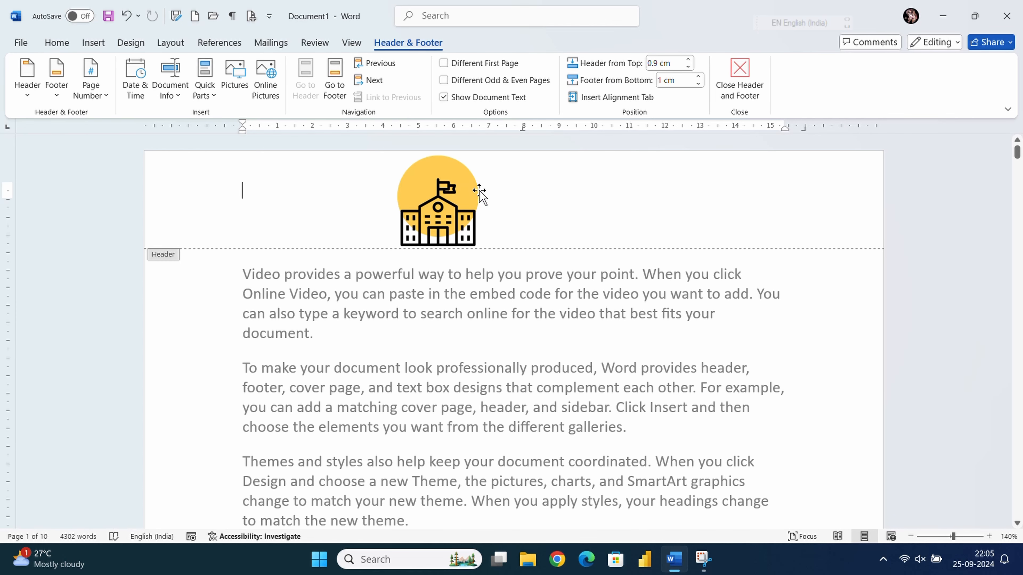
click(450, 198)
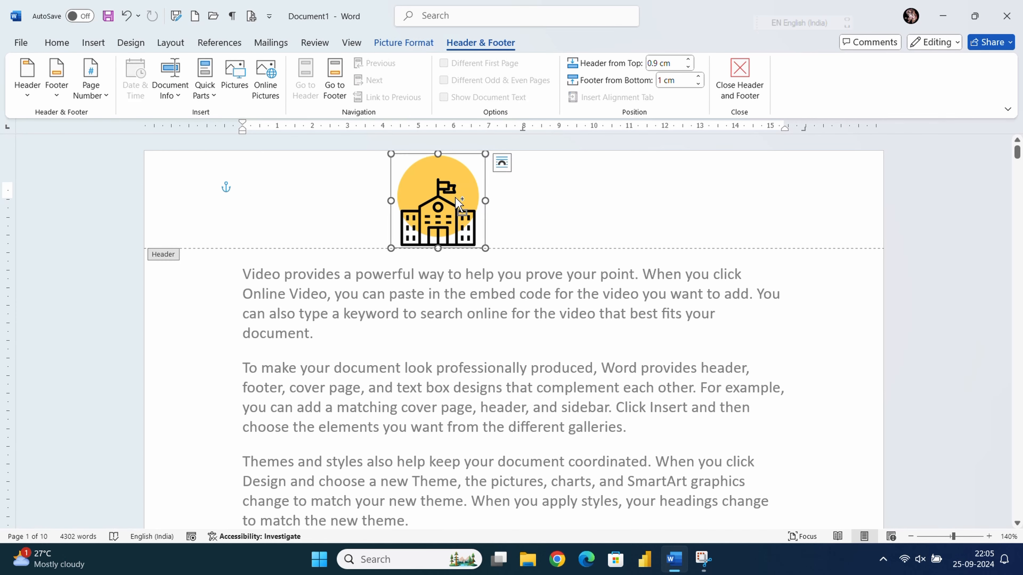
key(Delete)
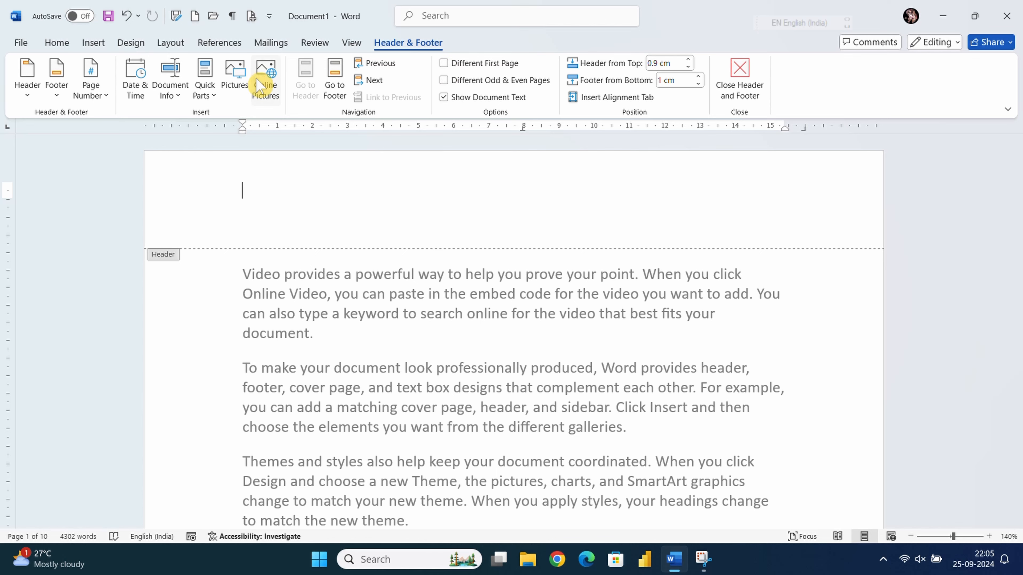
- Insert the Blue 2024-25 banner picture into the header and shorten its height
click(243, 84)
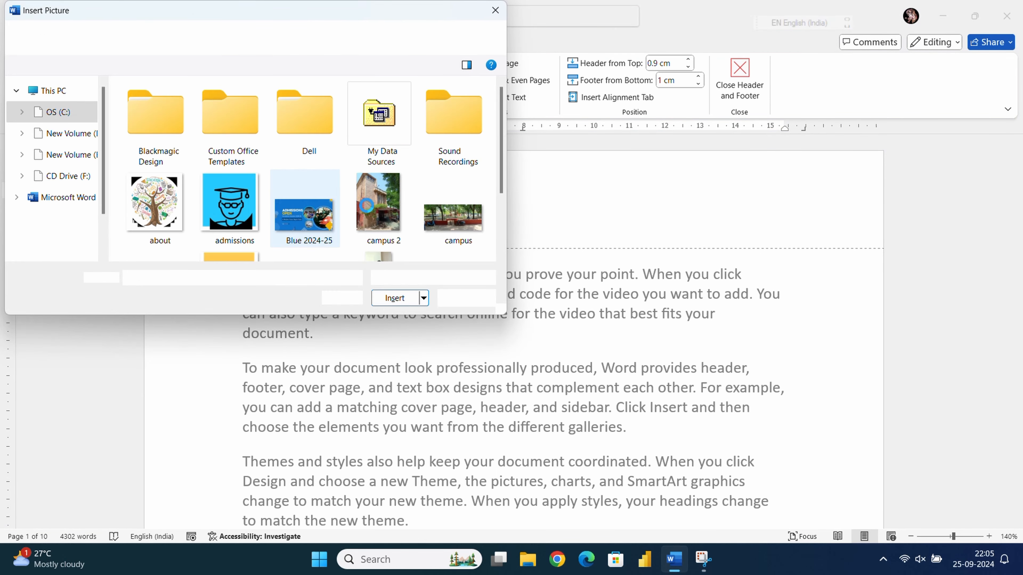
click(296, 218)
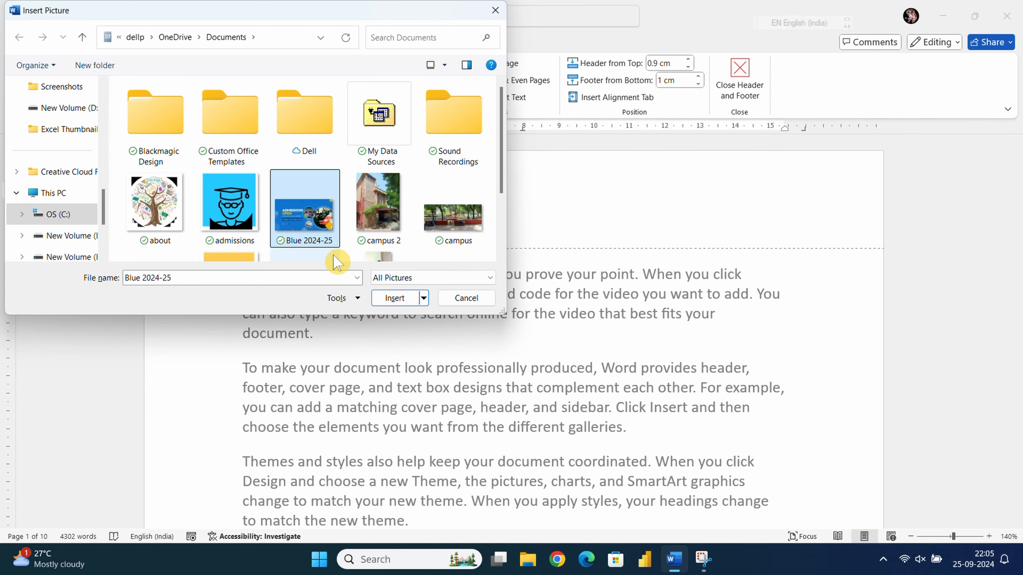
click(388, 298)
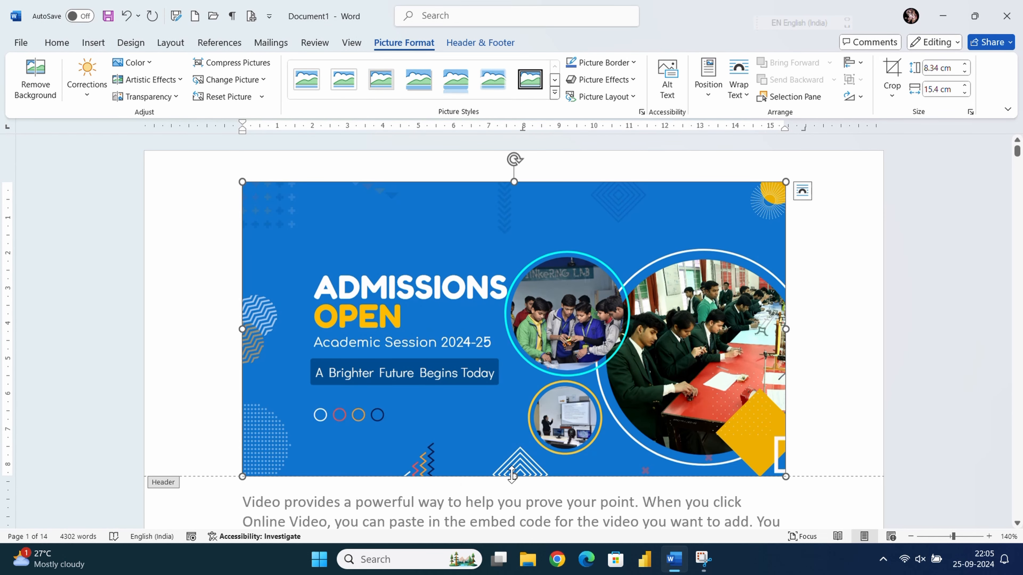
drag(512, 474, 514, 242)
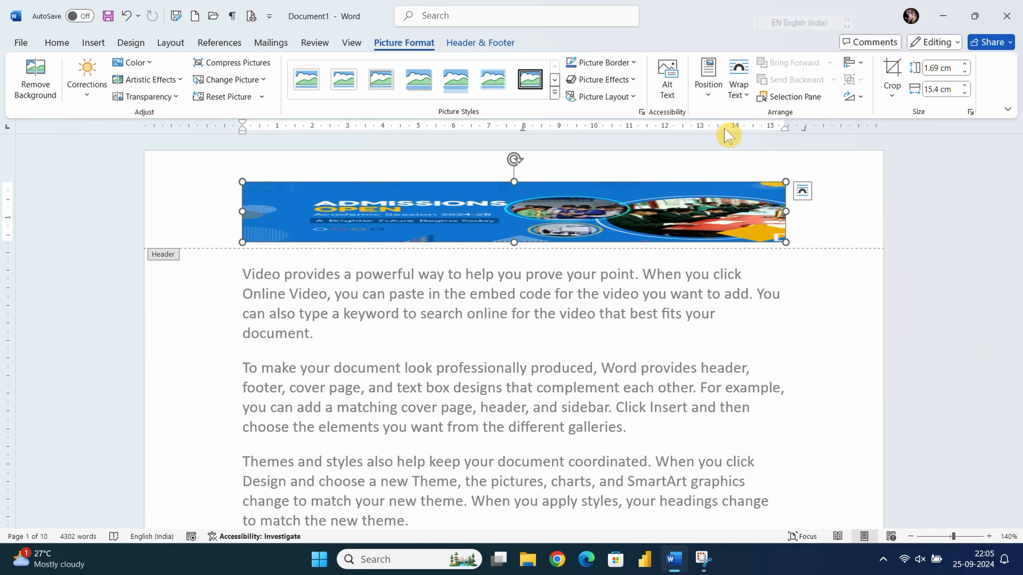
- Set the banner to In Front of Text, move it up and right, and close the header
click(738, 98)
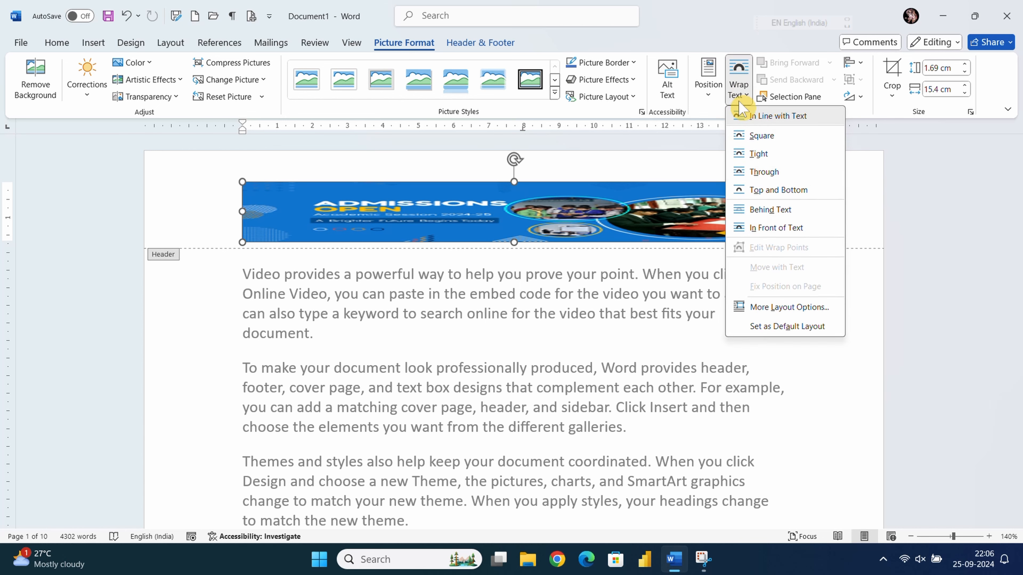
click(754, 228)
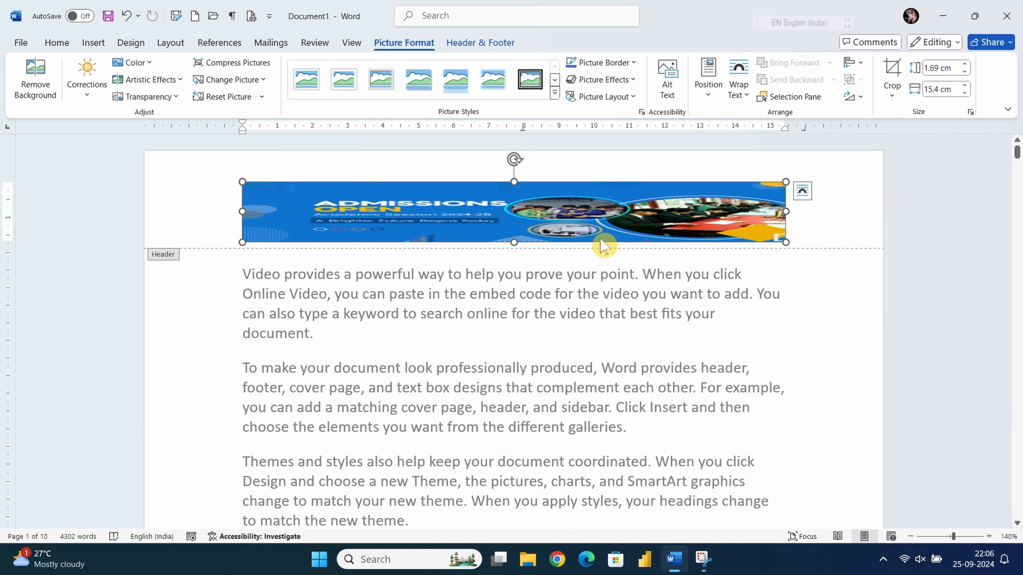
drag(575, 205, 598, 181)
click(549, 247)
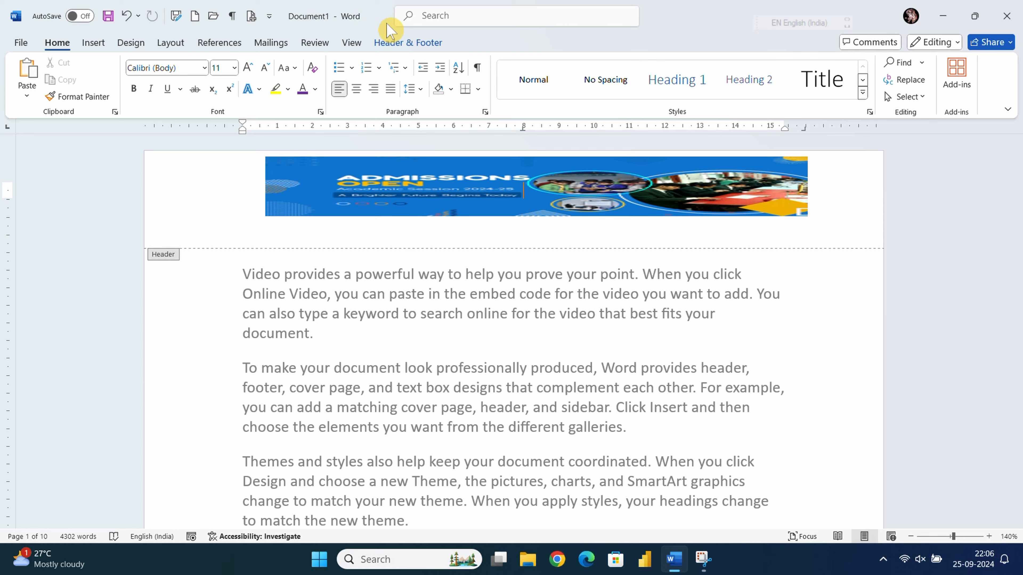
click(415, 43)
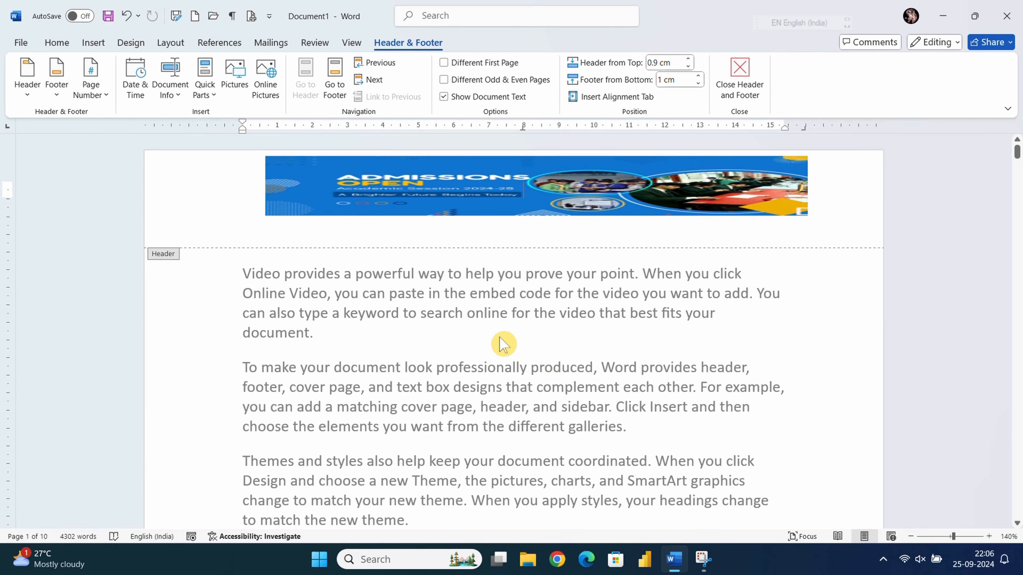
double_click(491, 341)
- Reopen and close header editing, then scroll to the bottom of page 1
click(244, 223)
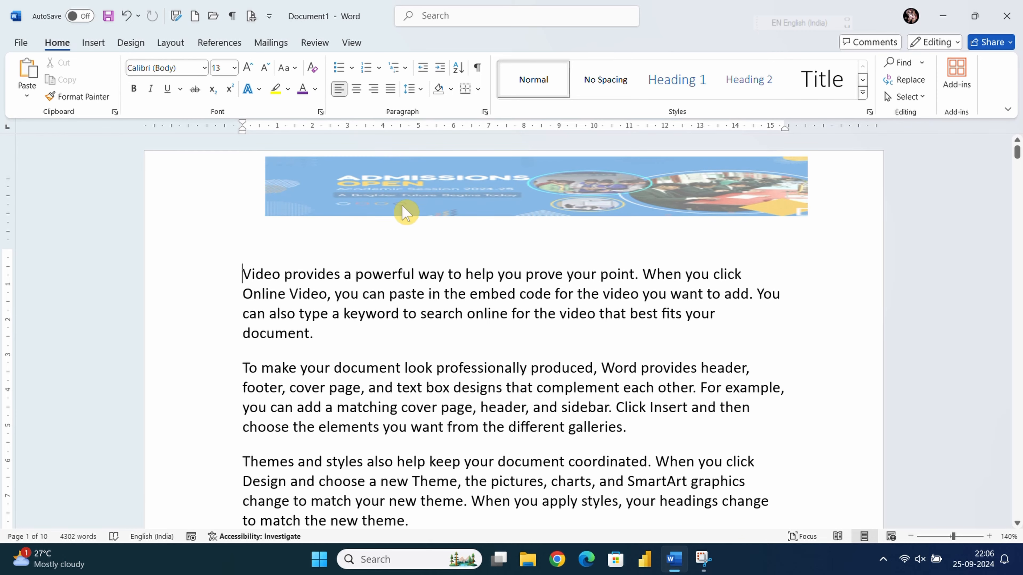
double_click(405, 204)
double_click(445, 313)
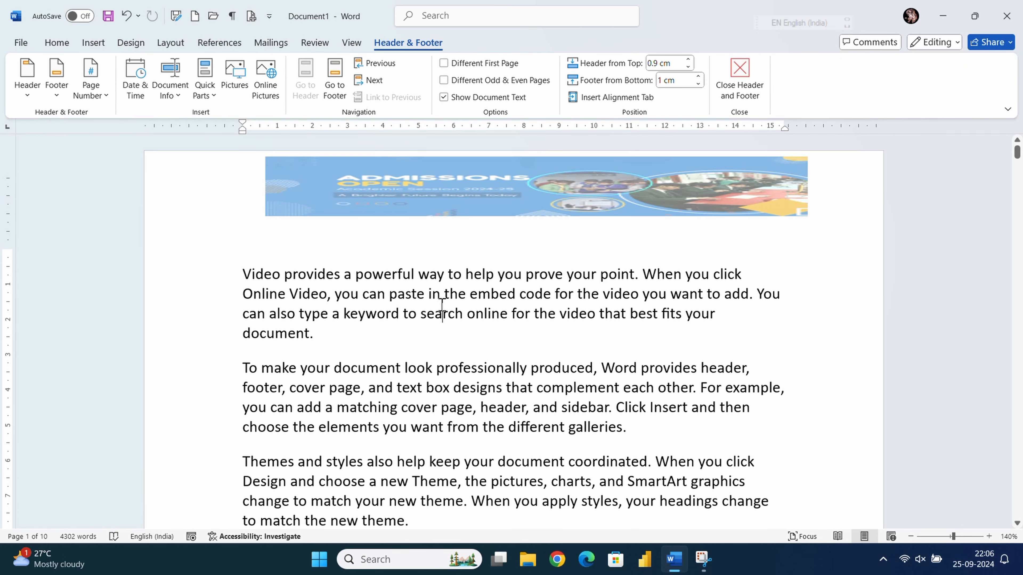
scroll(453, 313, down, 15)
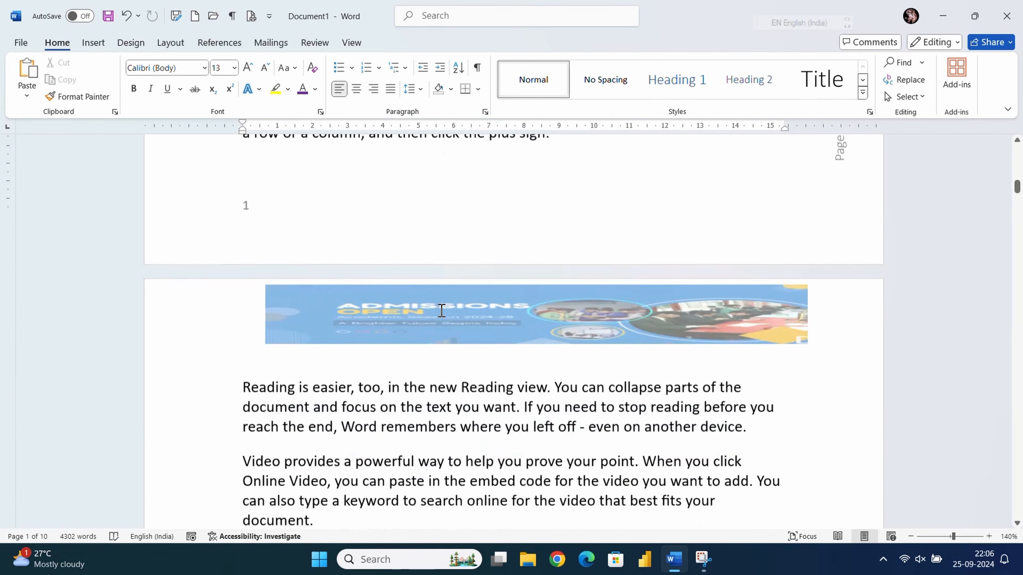
scroll(430, 311, up, 3)
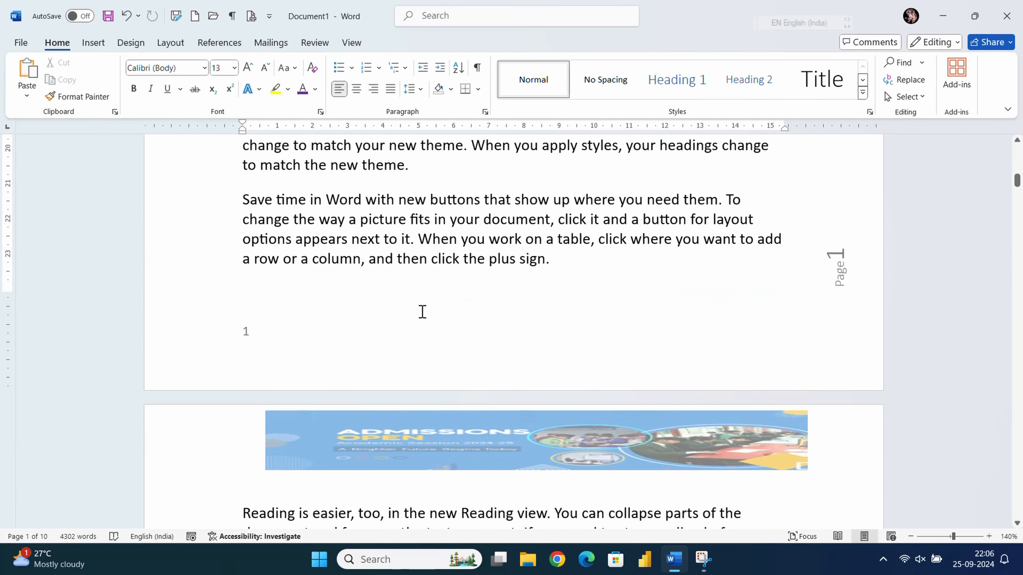
- Clear the plain number 1 from the page 1 footer and leave the empty footer active
double_click(298, 344)
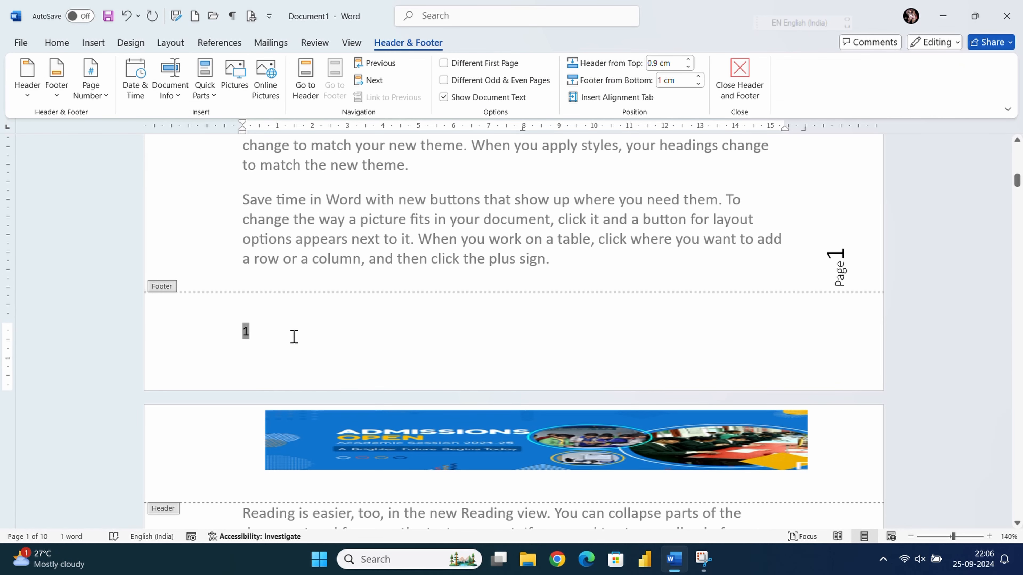
text(\)
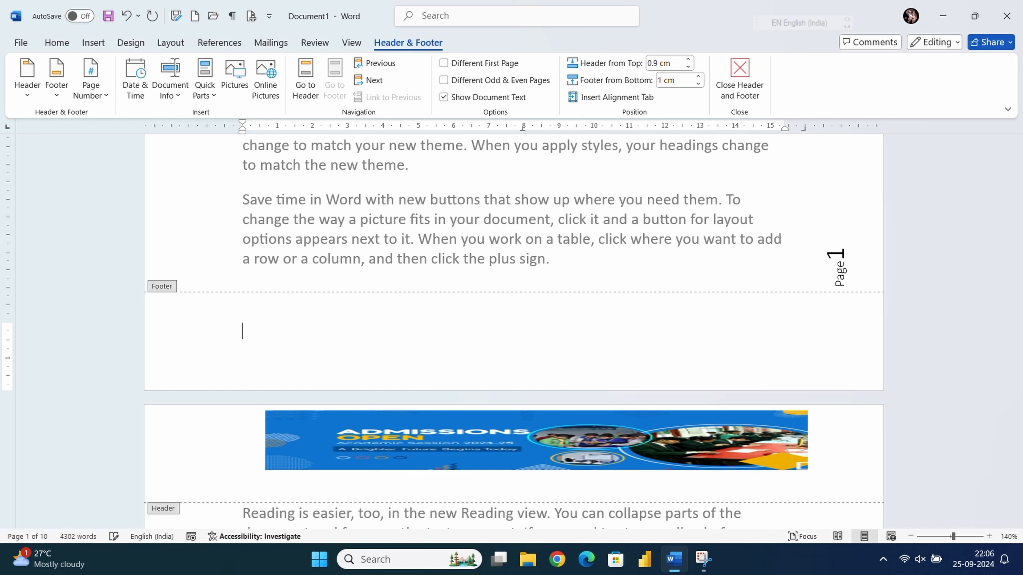
double_click(559, 219)
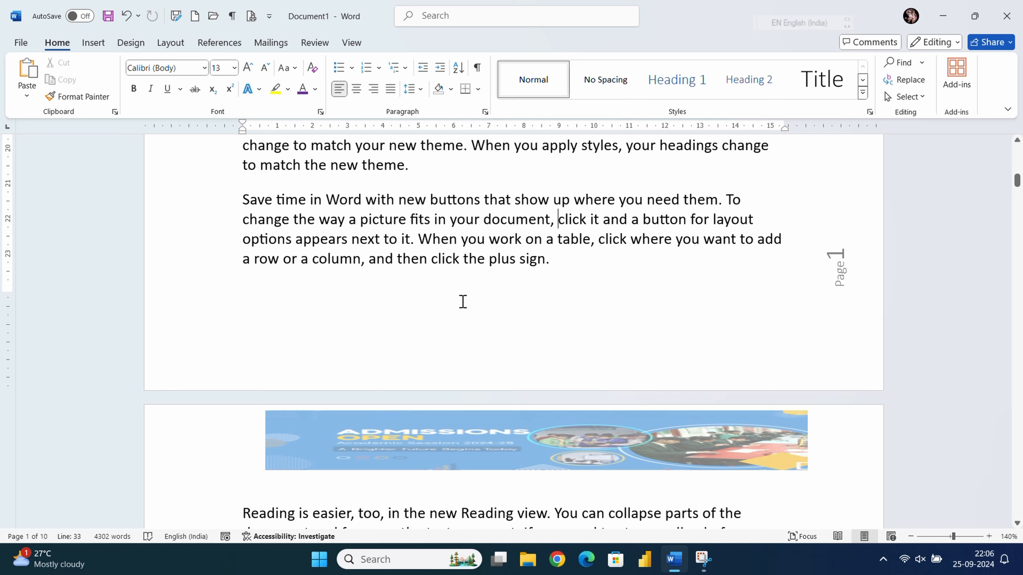
double_click(366, 339)
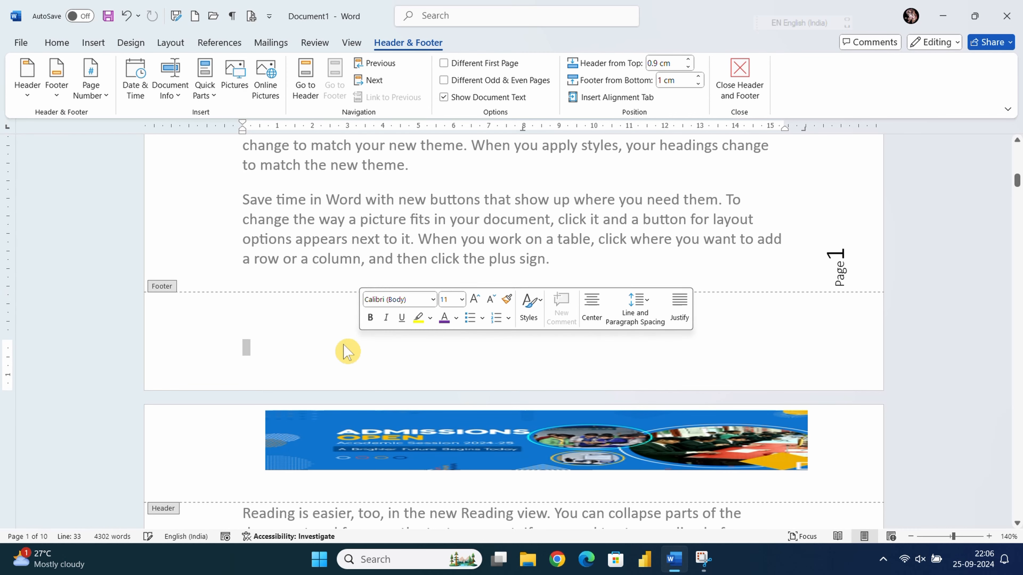
click(303, 338)
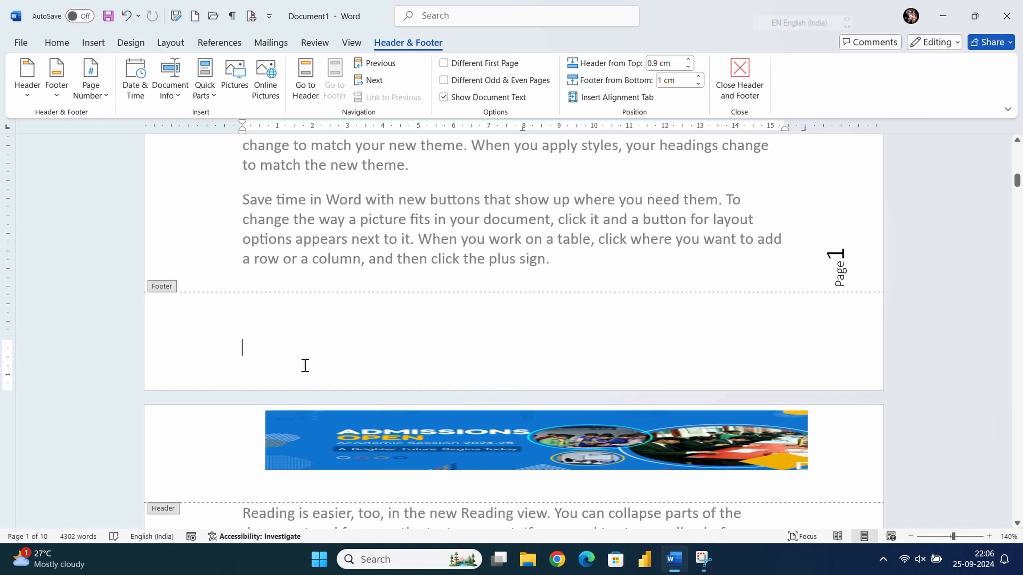
- Insert the Slice built-in footer design
click(57, 93)
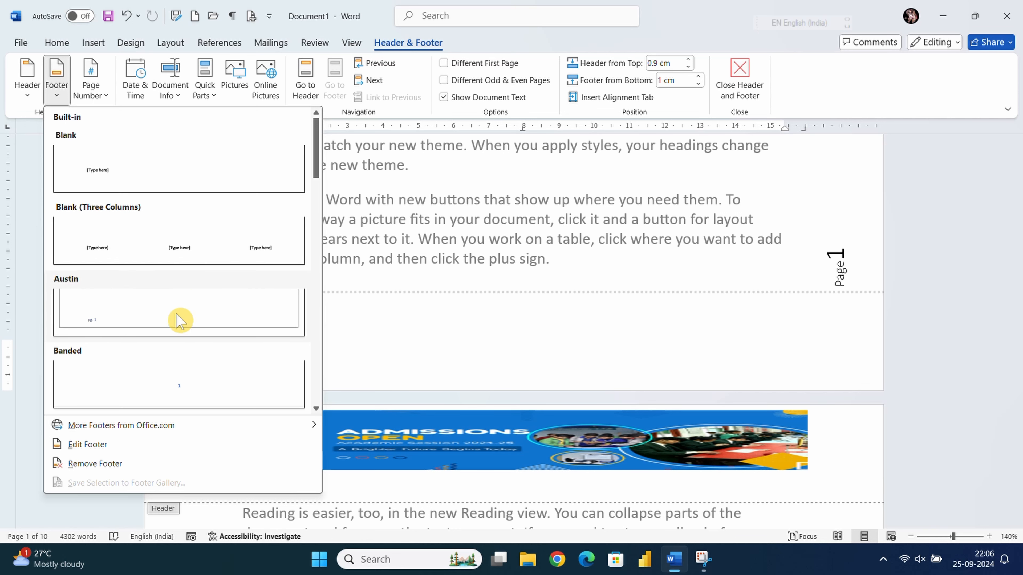
scroll(217, 347, down, 10)
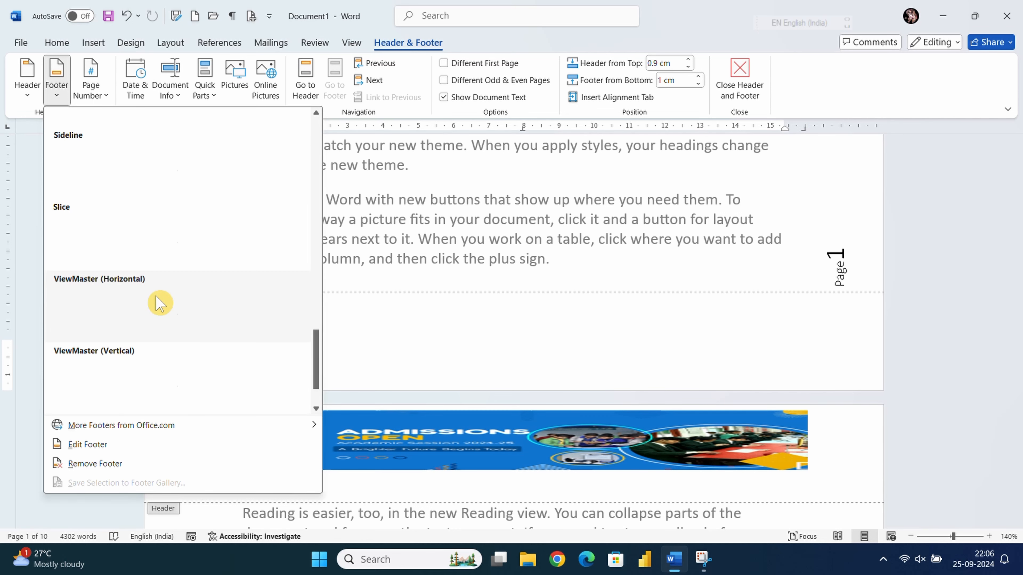
click(213, 239)
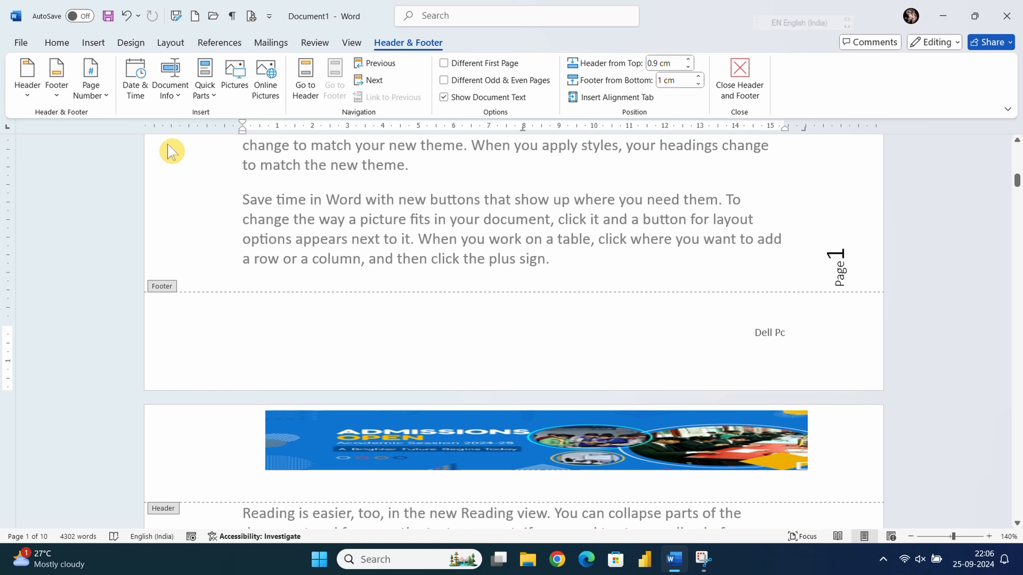
- Add a Bottom of Page Accent Bar 1 number reading '1 | Page' to the footer
click(104, 99)
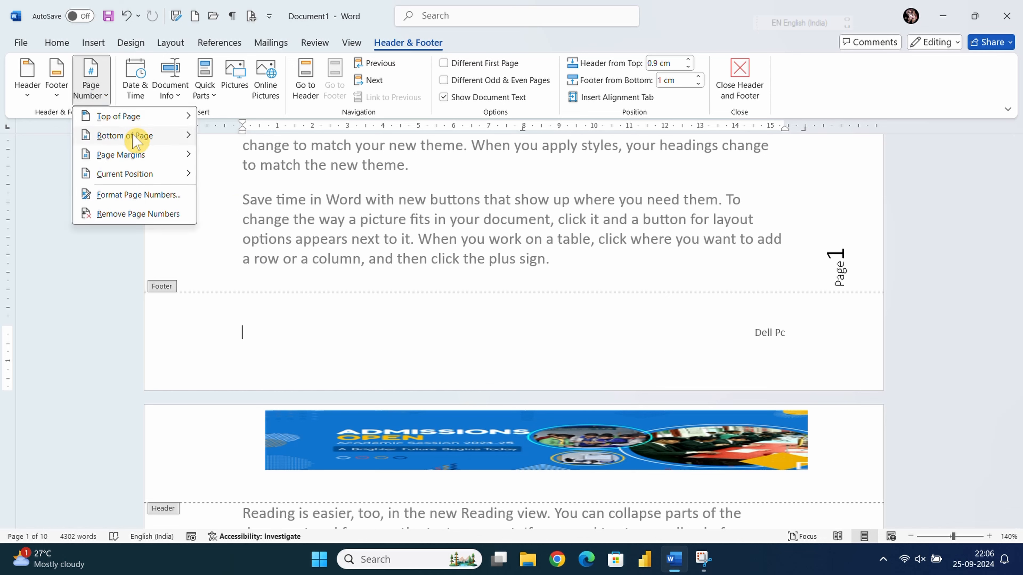
mouse_move(135, 136)
scroll(364, 306, down, 6)
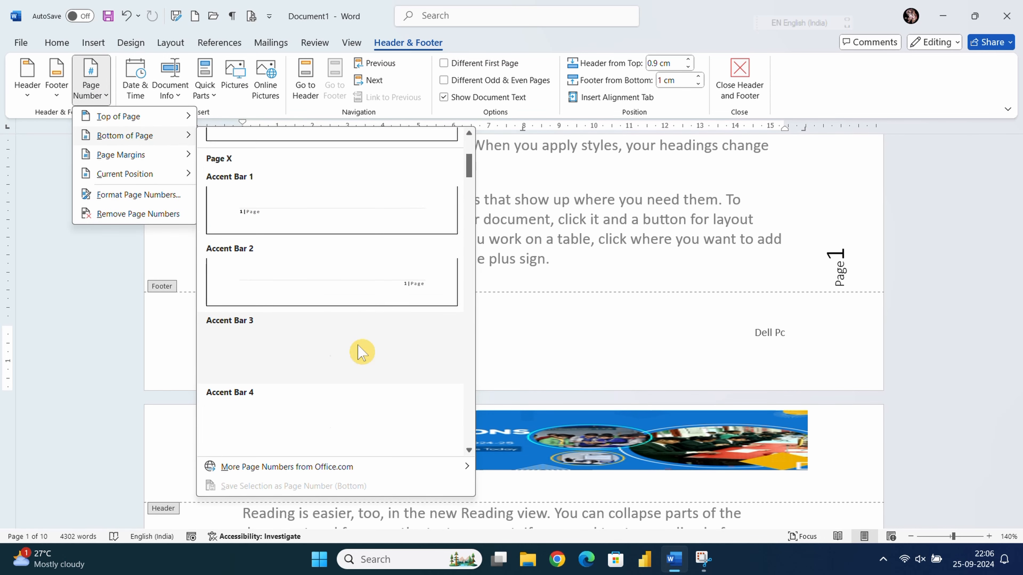
scroll(287, 292, up, 2)
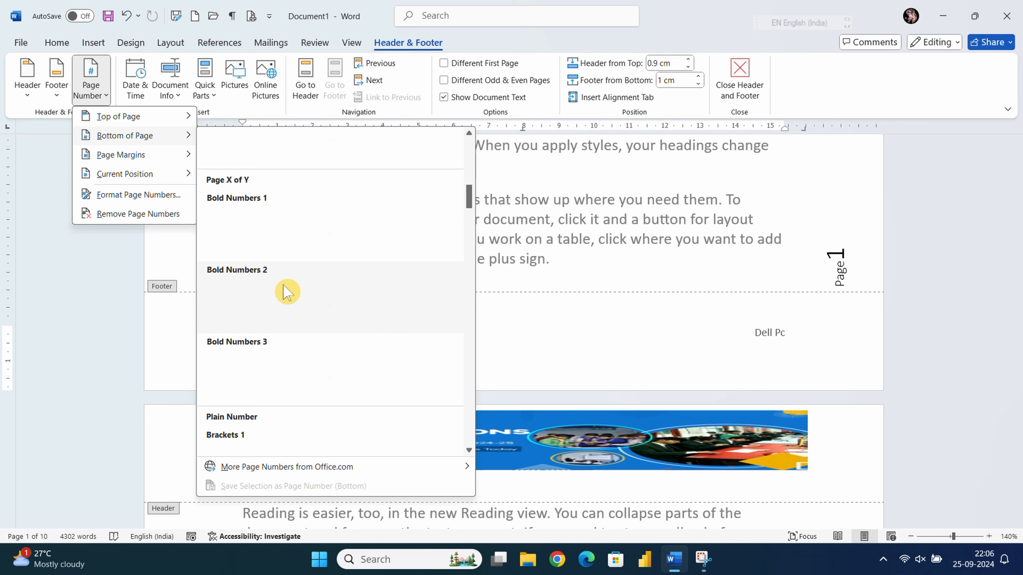
scroll(288, 292, up, 3)
click(281, 220)
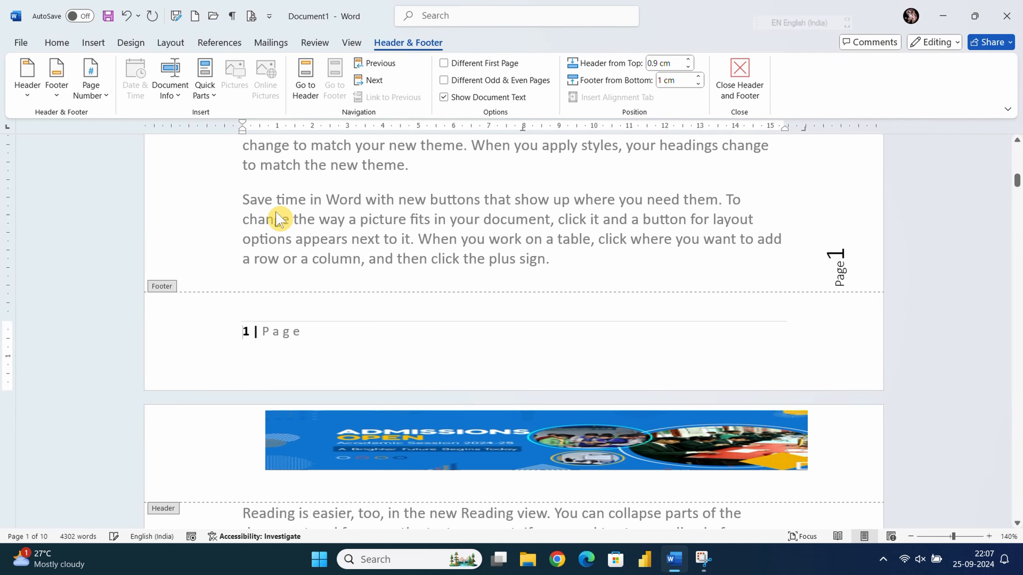
click(341, 344)
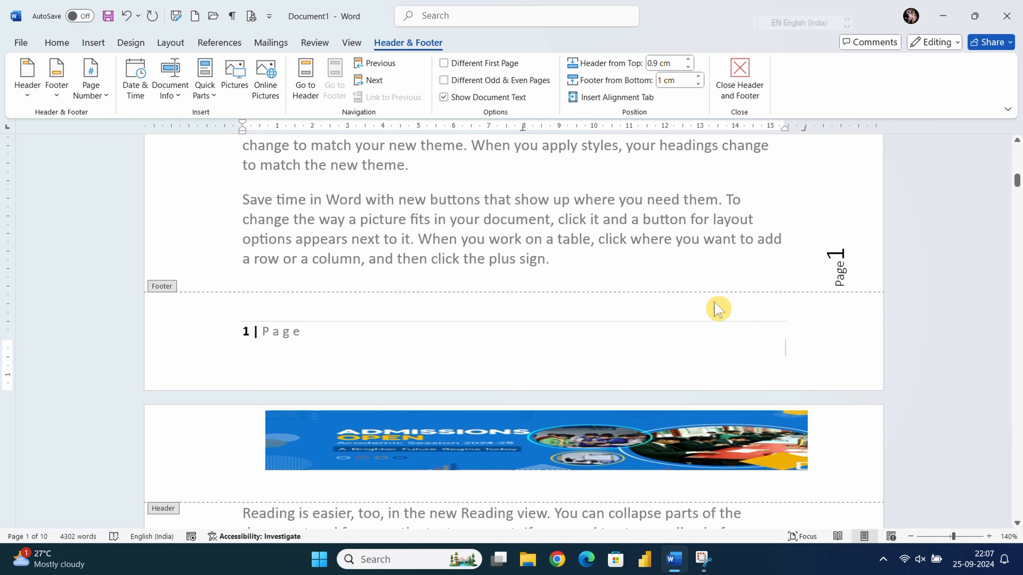
- Insert a Current Position Two Bars page number beneath '1 | Page', then deselect it
click(105, 99)
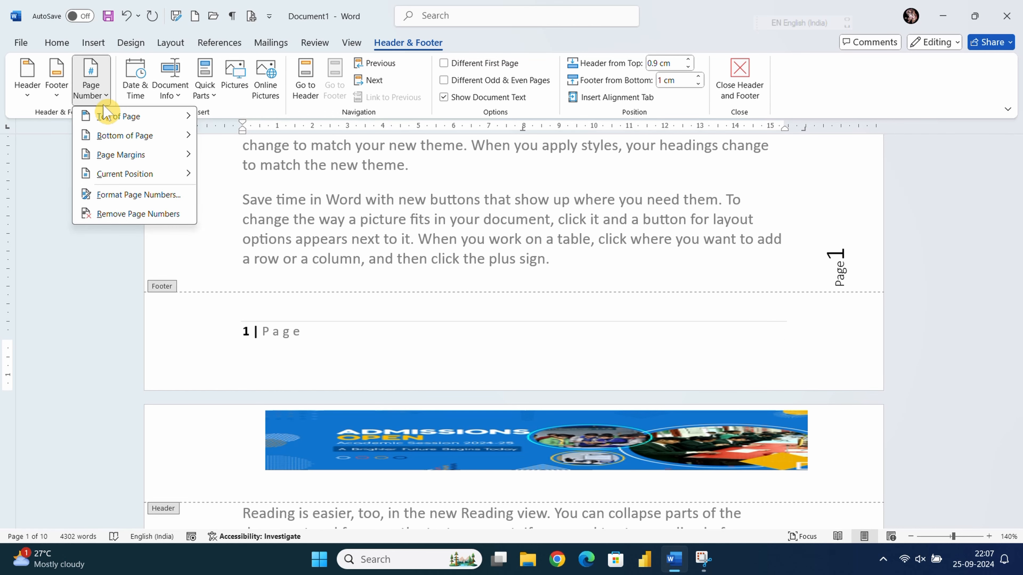
mouse_move(121, 179)
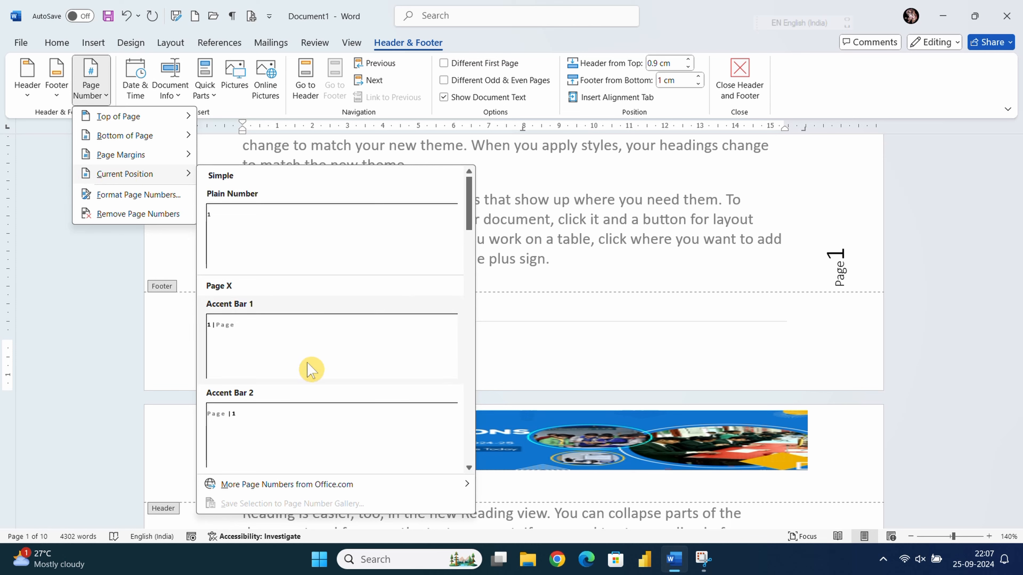
scroll(309, 369, down, 3)
scroll(309, 369, down, 4)
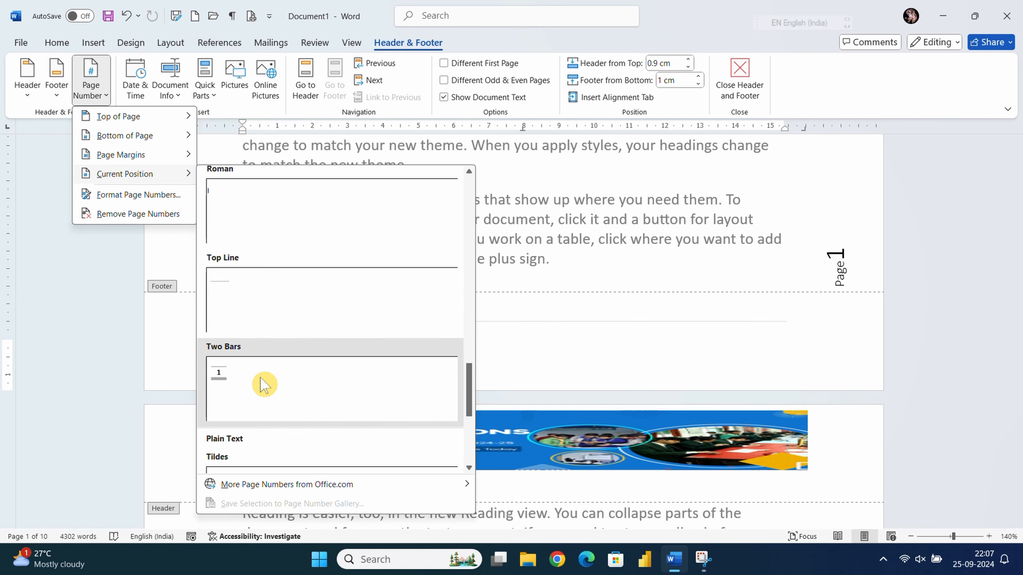
click(265, 386)
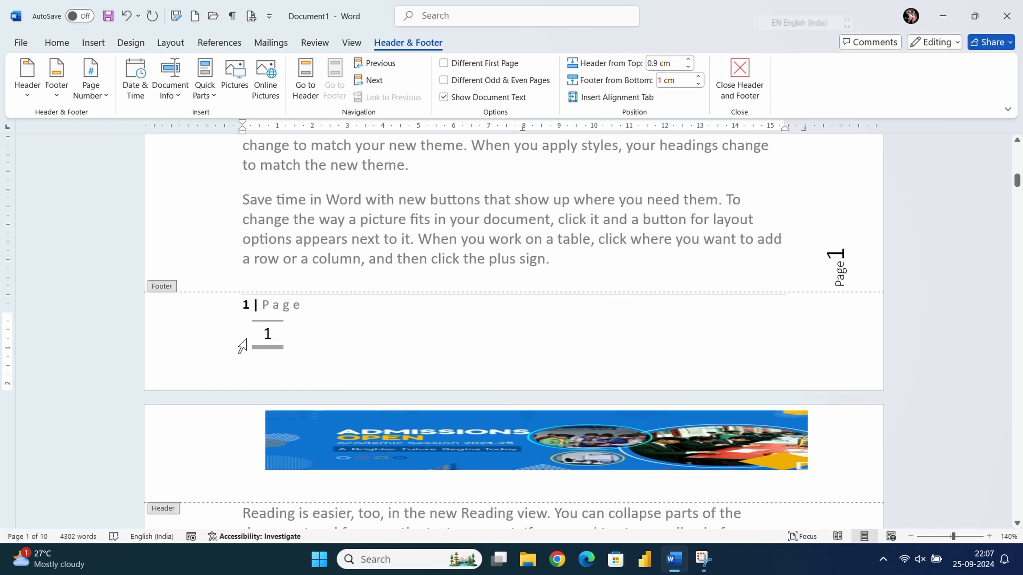
double_click(243, 346)
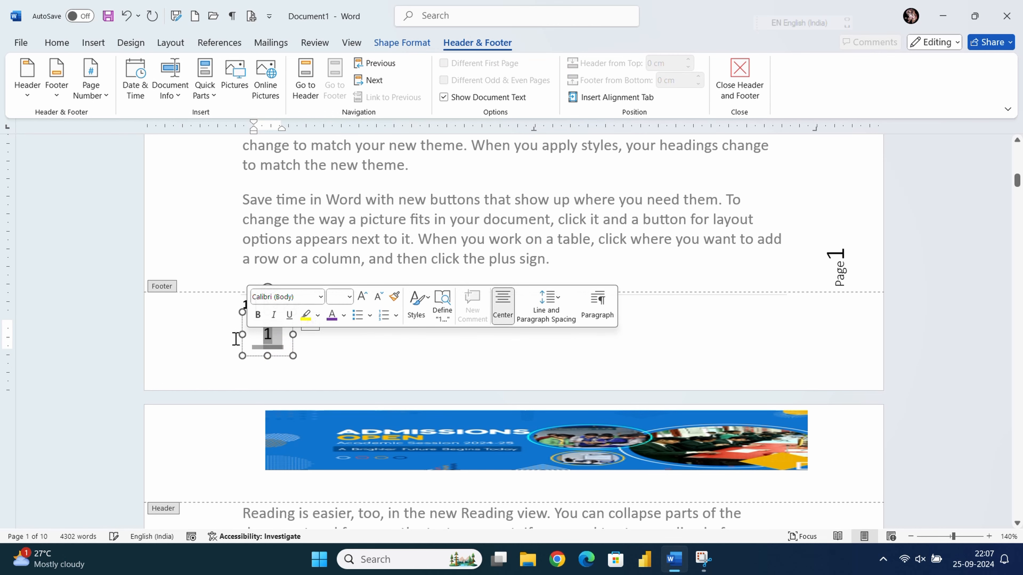
click(229, 347)
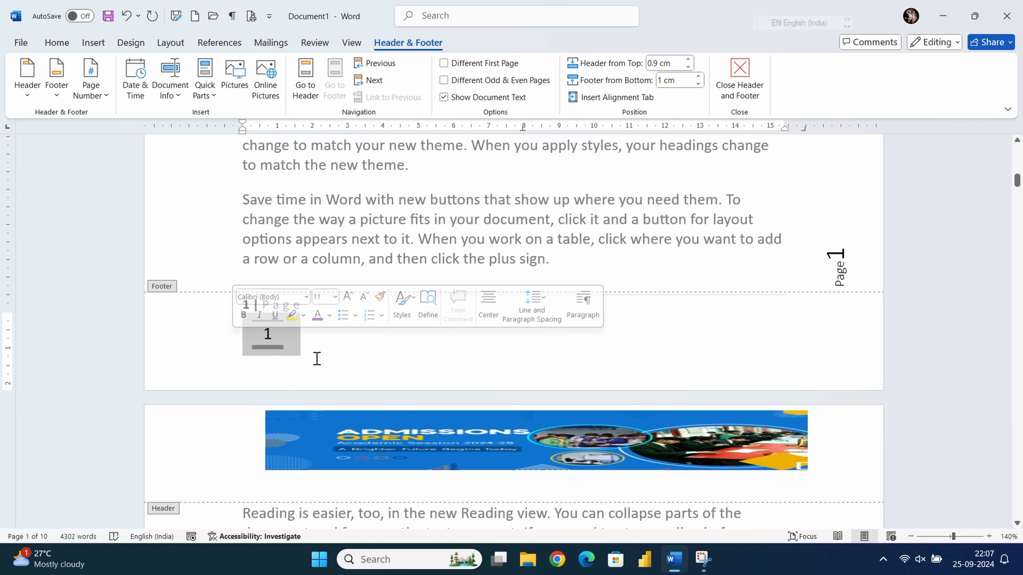
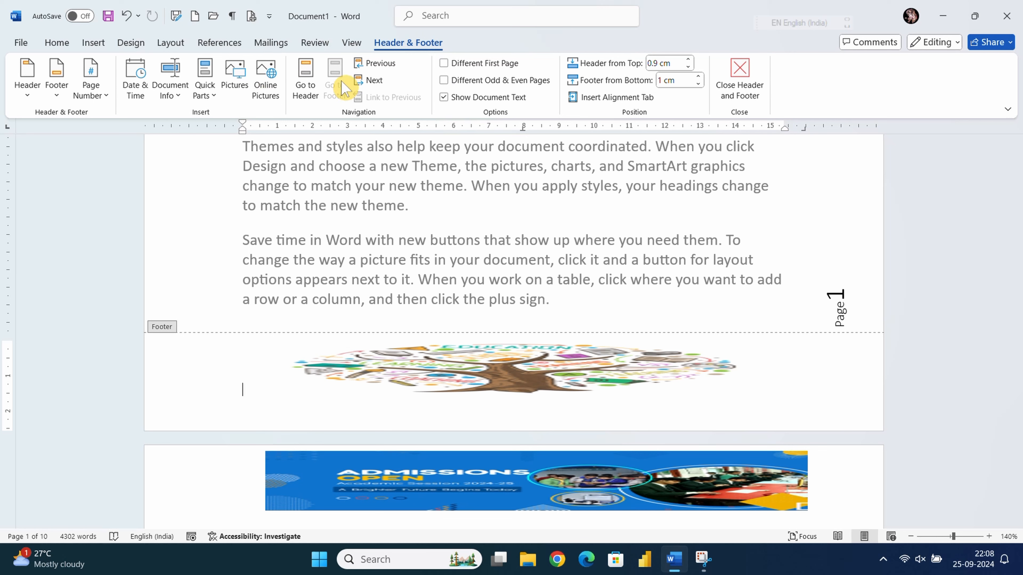
click(306, 75)
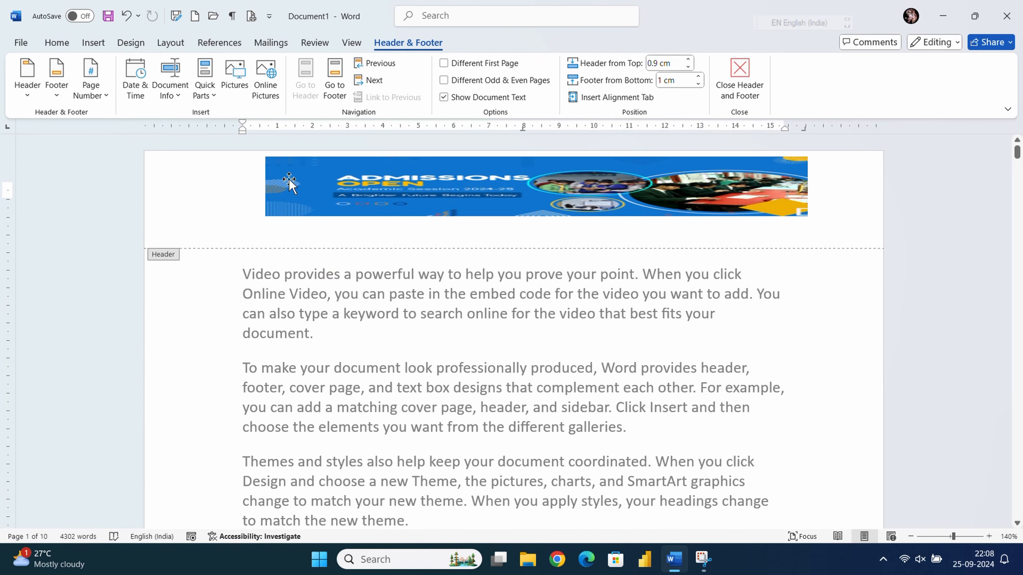
click(334, 100)
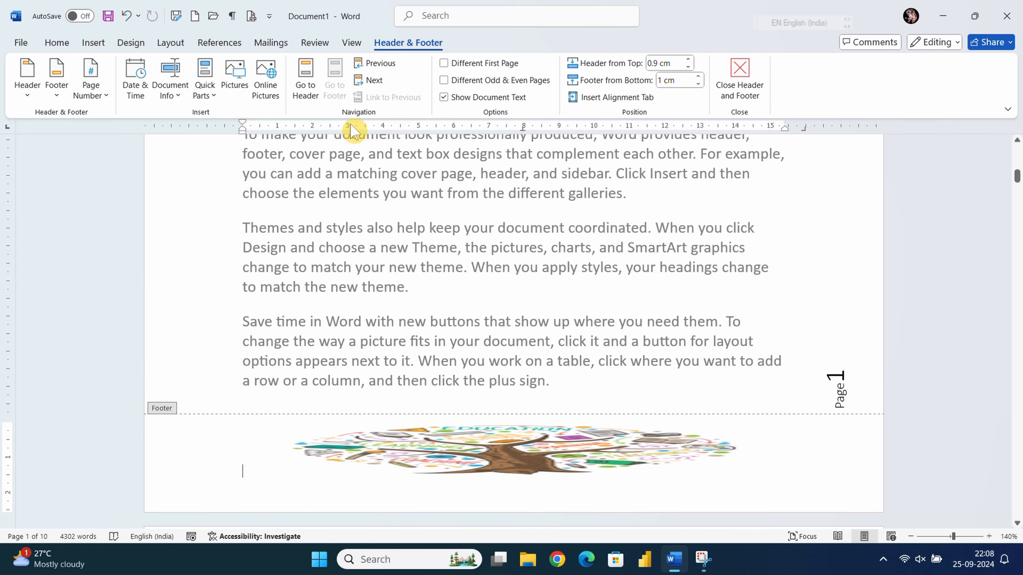
scroll(507, 360, up, 5)
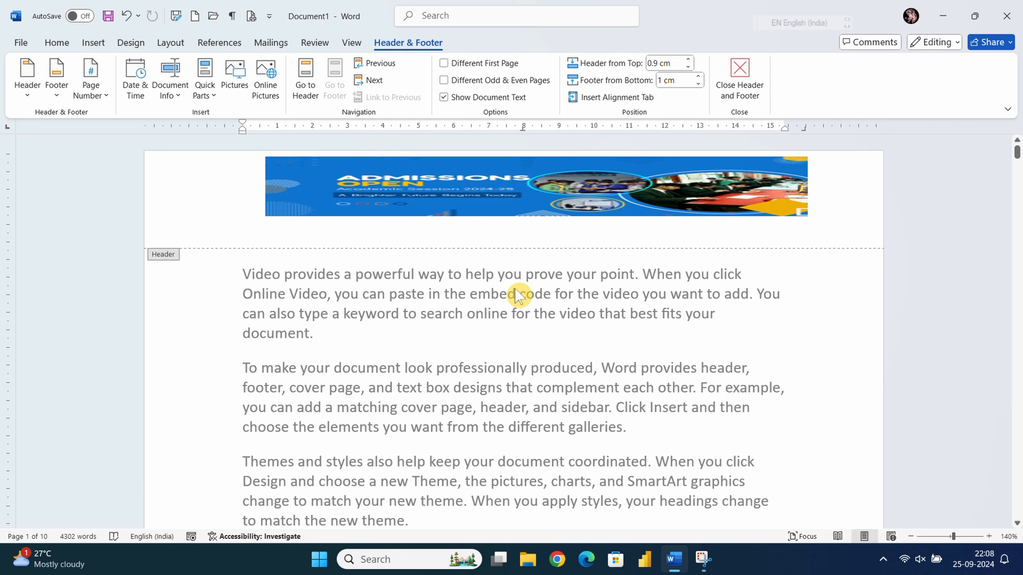
ctrl+scroll(519, 300, down, 8)
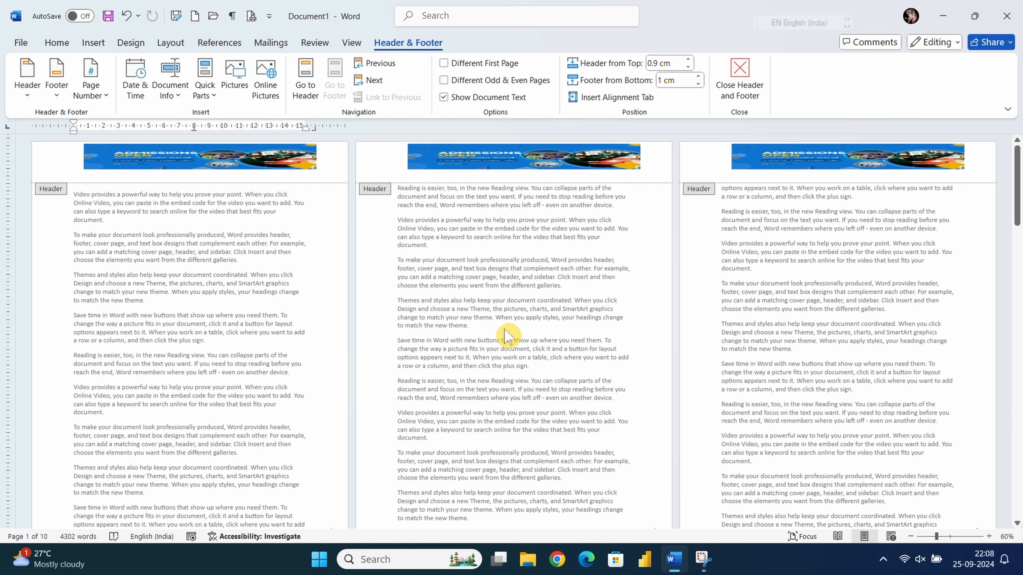
scroll(508, 335, down, 3)
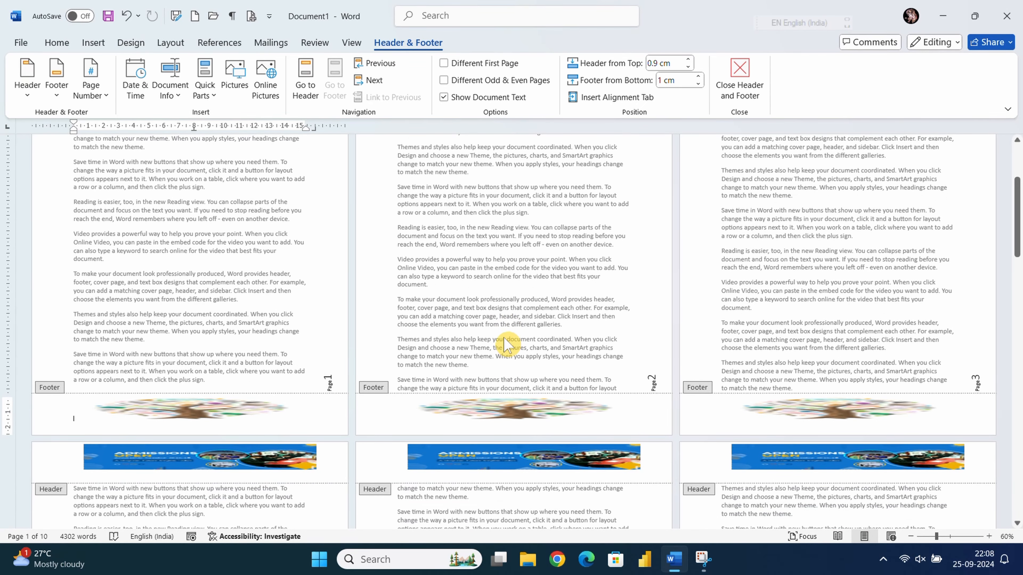
scroll(503, 345, down, 7)
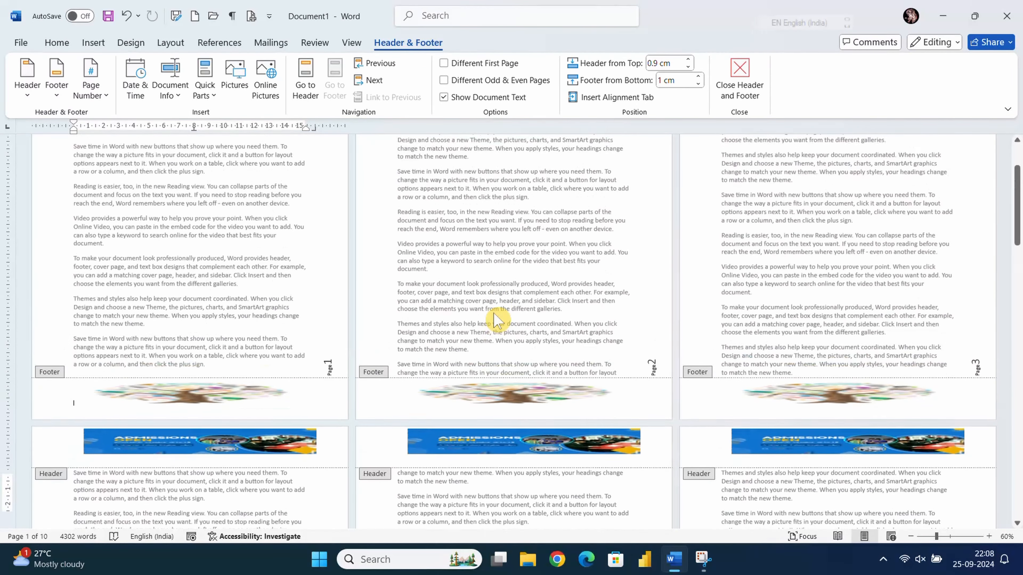
scroll(544, 314, up, 1)
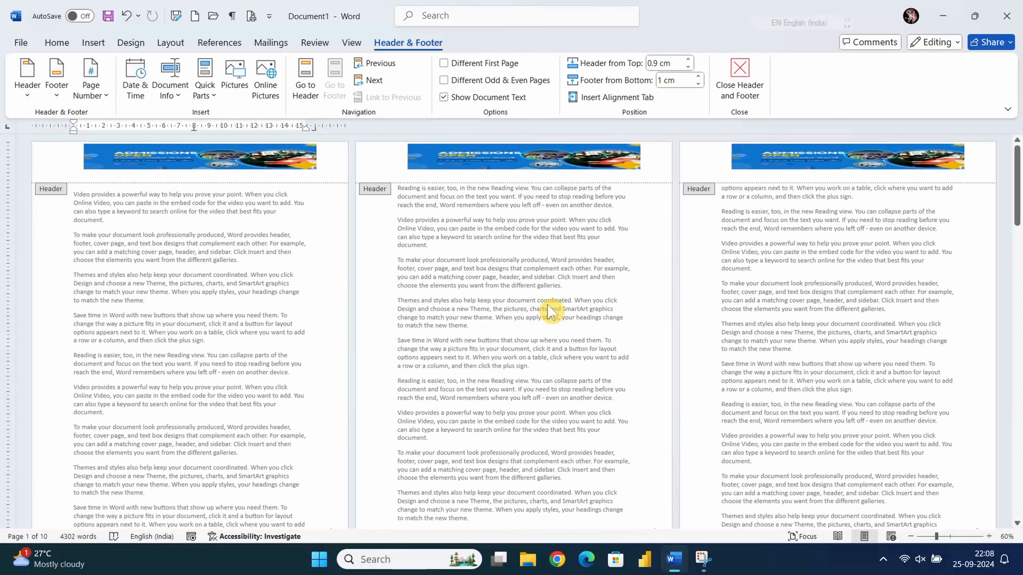
- Turn on Different First Page so page 1's header is blank while later pages keep the Admissions banner
click(444, 63)
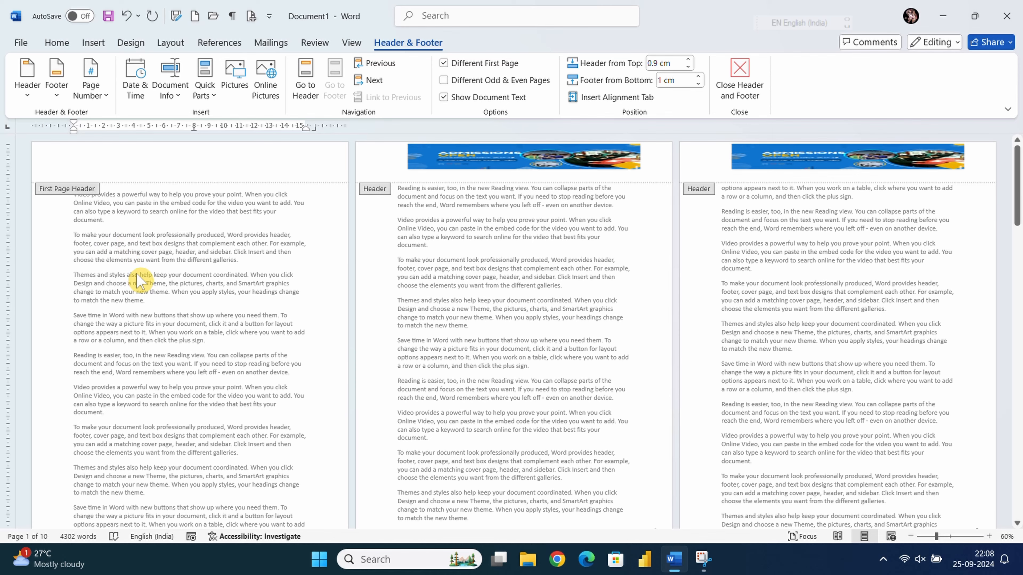
scroll(210, 347, down, 4)
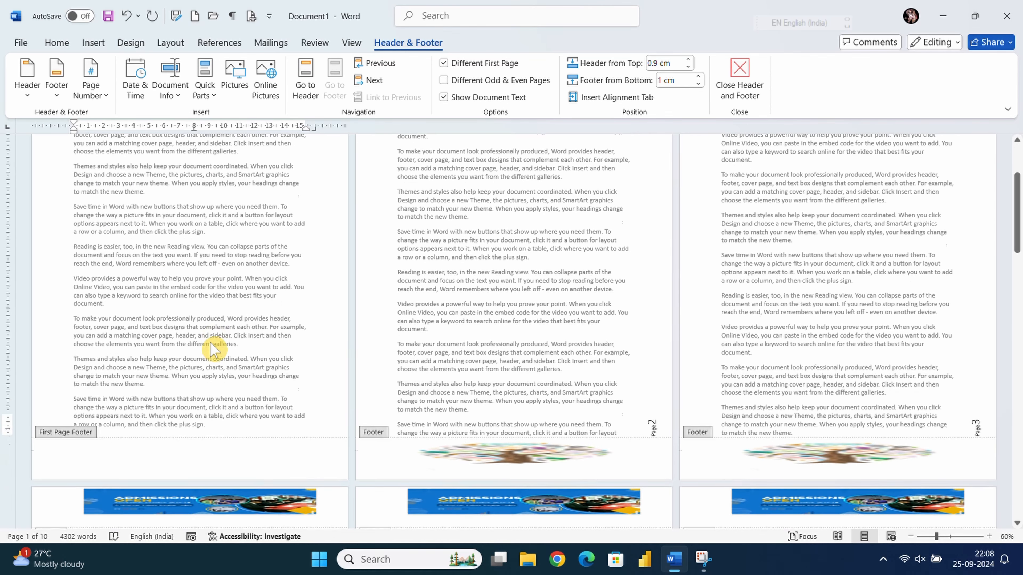
scroll(212, 347, down, 12)
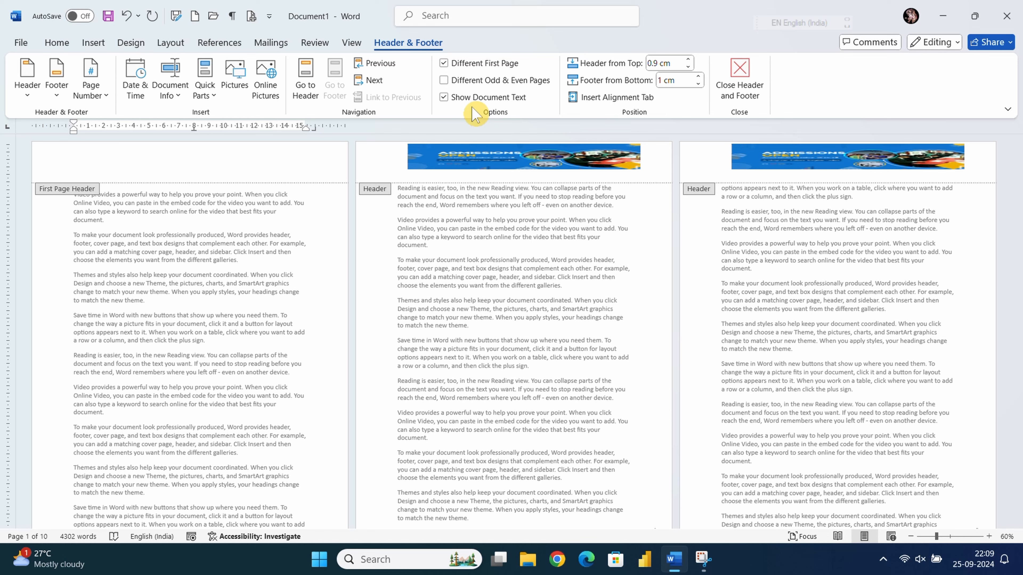
- Enable Different Odd & Even Pages and toggle Show Document Text off and back on
click(445, 81)
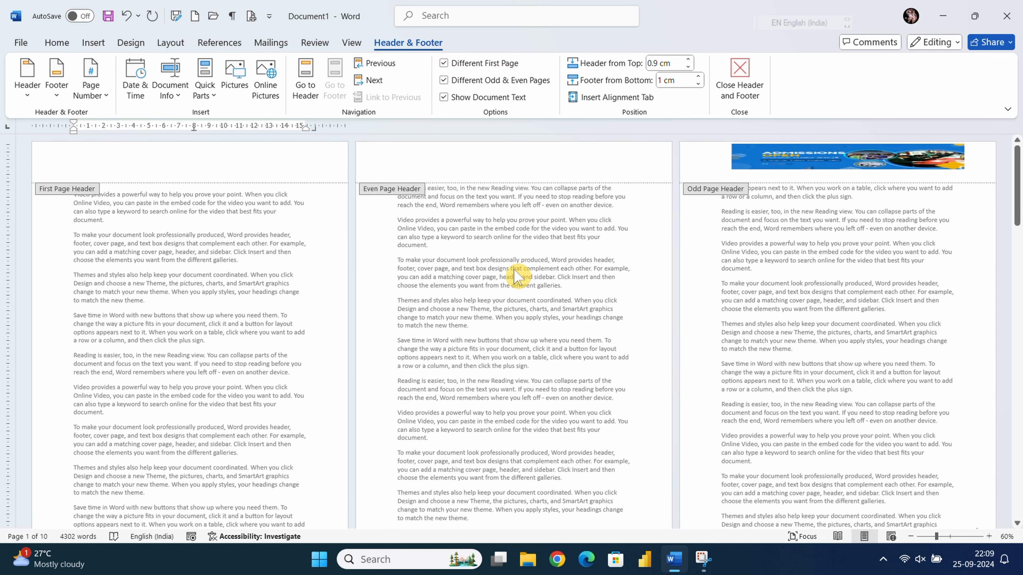
scroll(517, 276, down, 3)
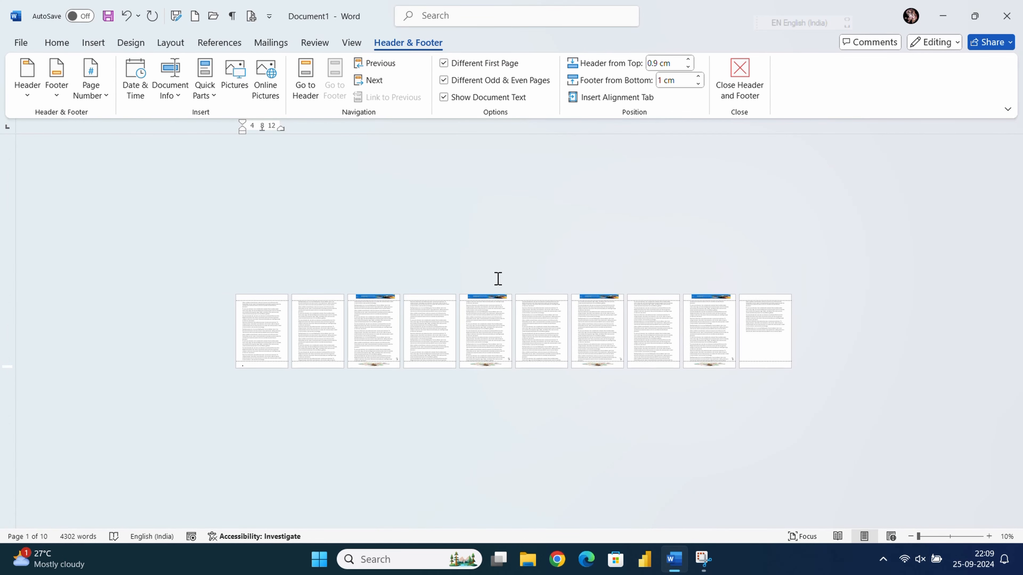
scroll(498, 279, up, 1)
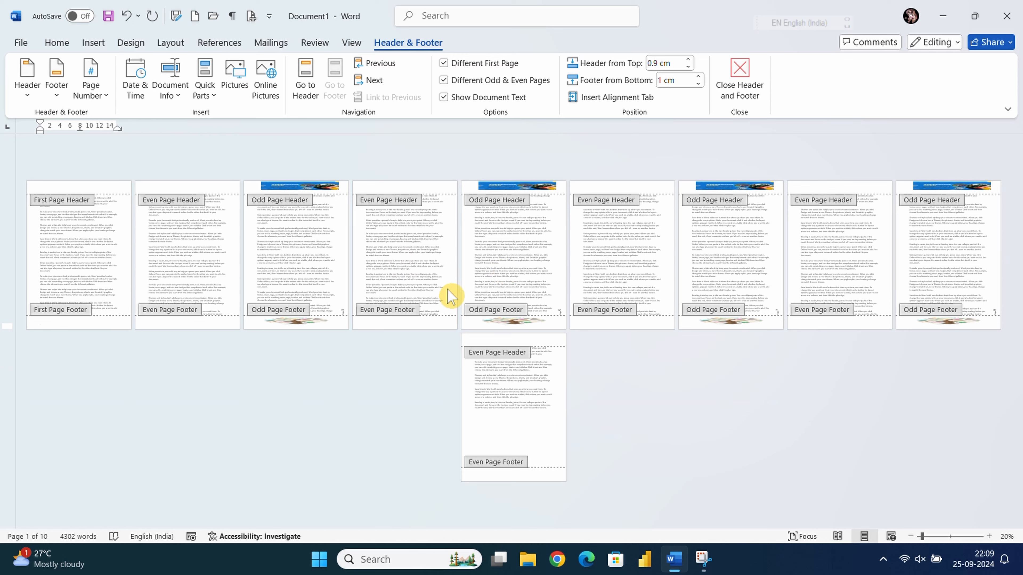
click(445, 98)
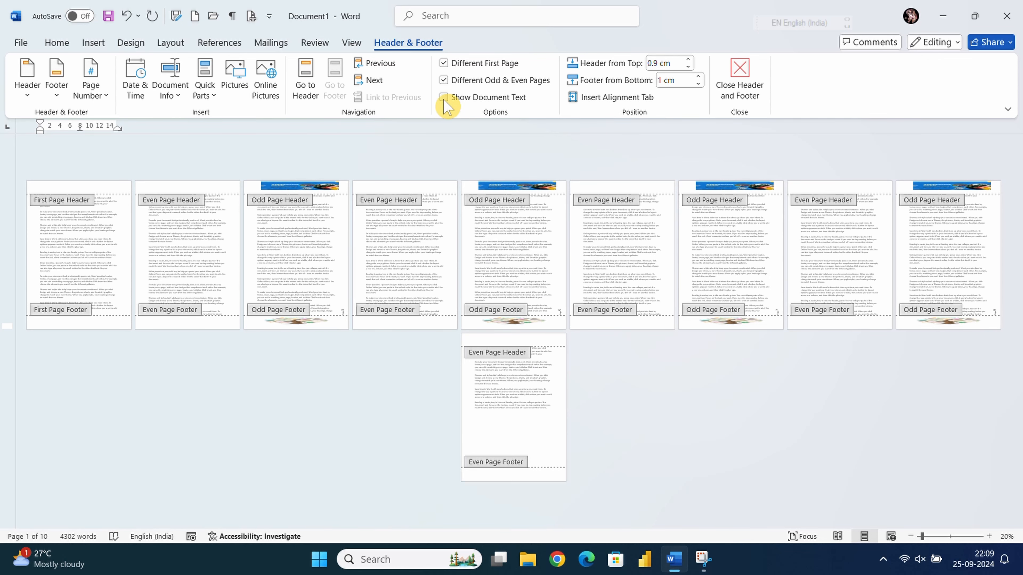
click(445, 99)
click(445, 99)
scroll(466, 210, up, 8)
- Uncheck Different Odd & Even Pages and Different First Page to restore one shared header
click(442, 184)
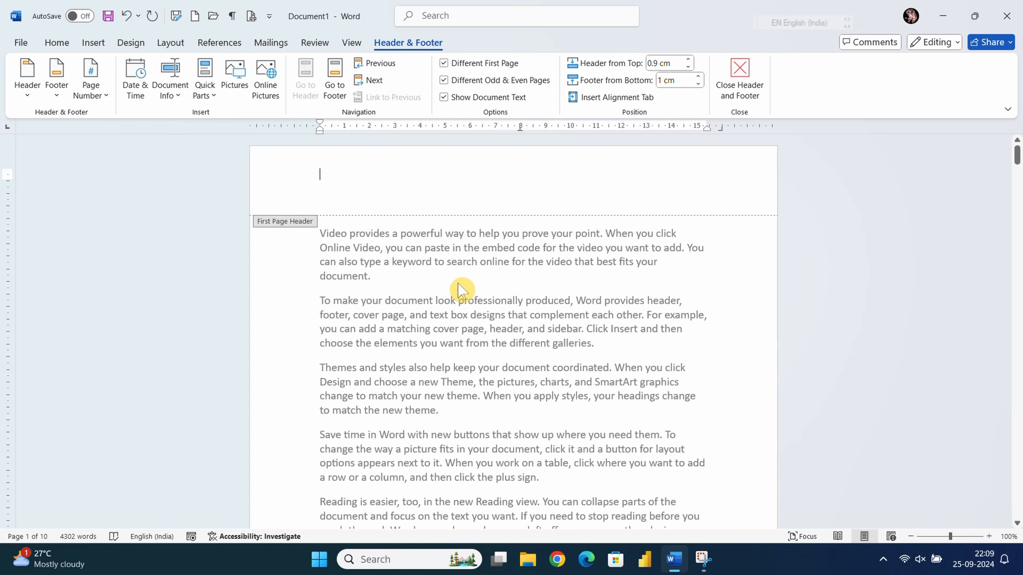
click(444, 80)
click(444, 63)
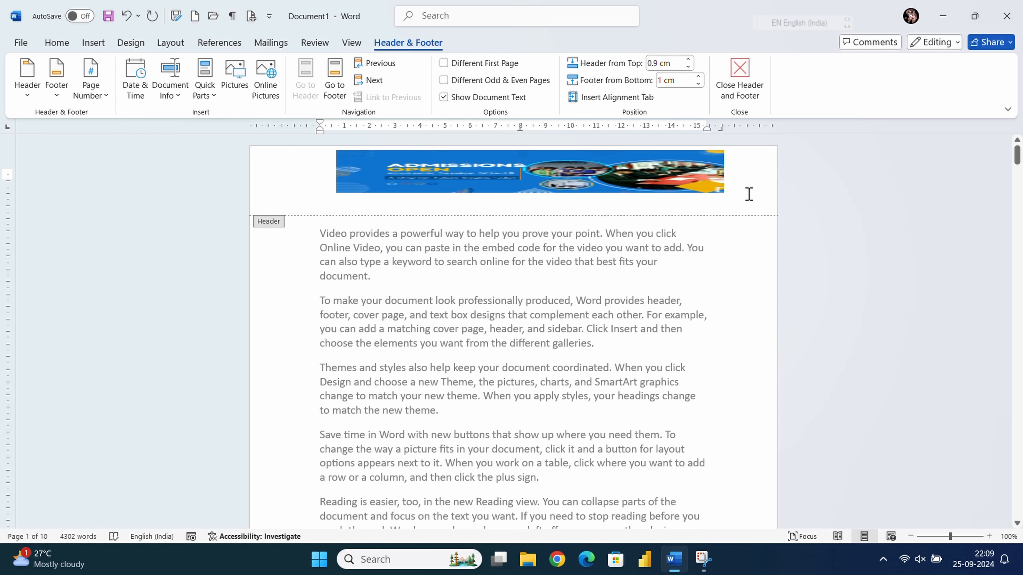
- Raise Header from Top from 1.7 cm to 2.5 cm with the spinner arrows
click(689, 60)
click(689, 60)
click(690, 59)
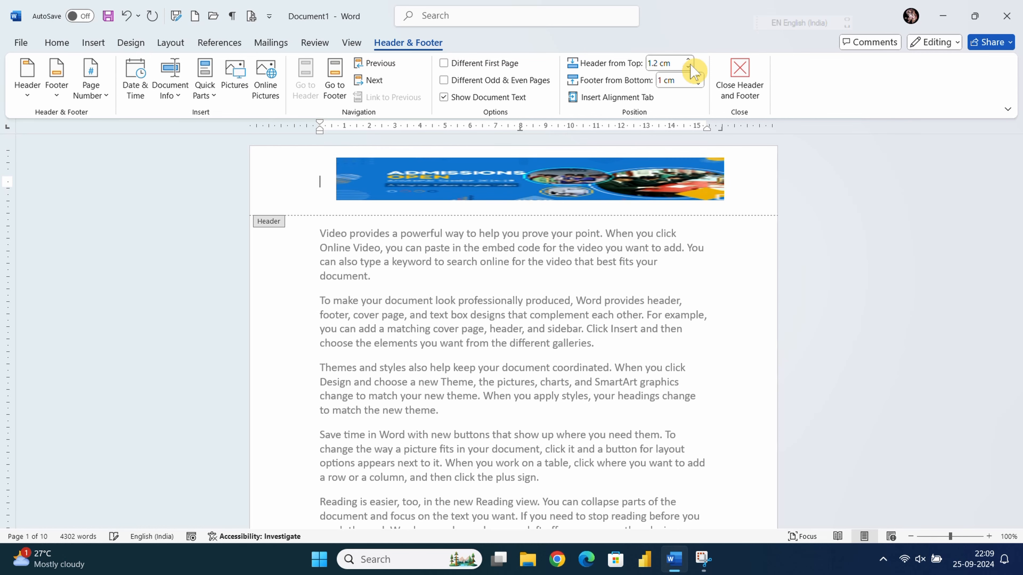
click(689, 60)
click(689, 60)
click(689, 60)
click(690, 60)
click(689, 59)
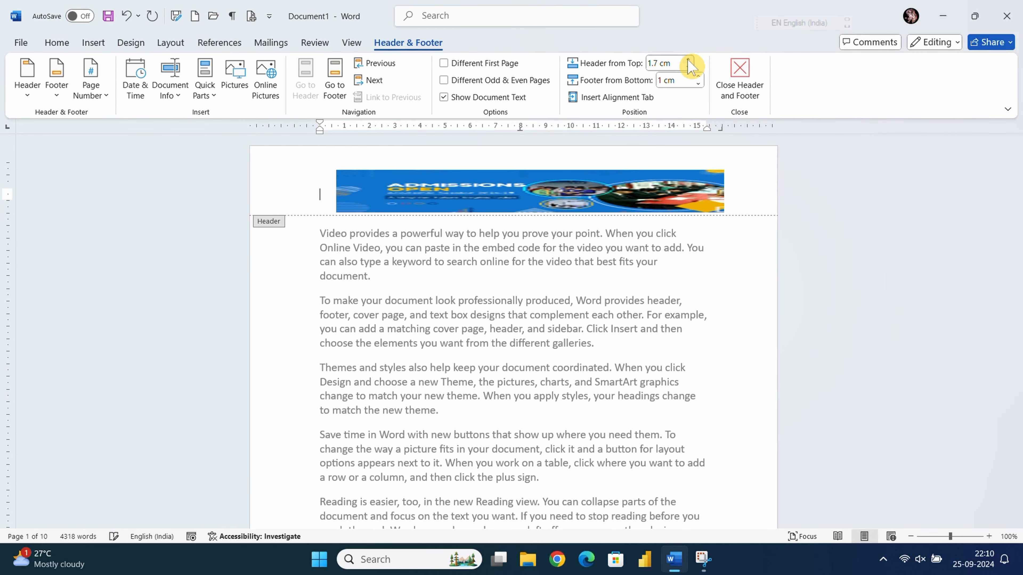
click(689, 60)
click(689, 60)
click(689, 60)
click(689, 59)
click(688, 59)
click(688, 60)
click(688, 60)
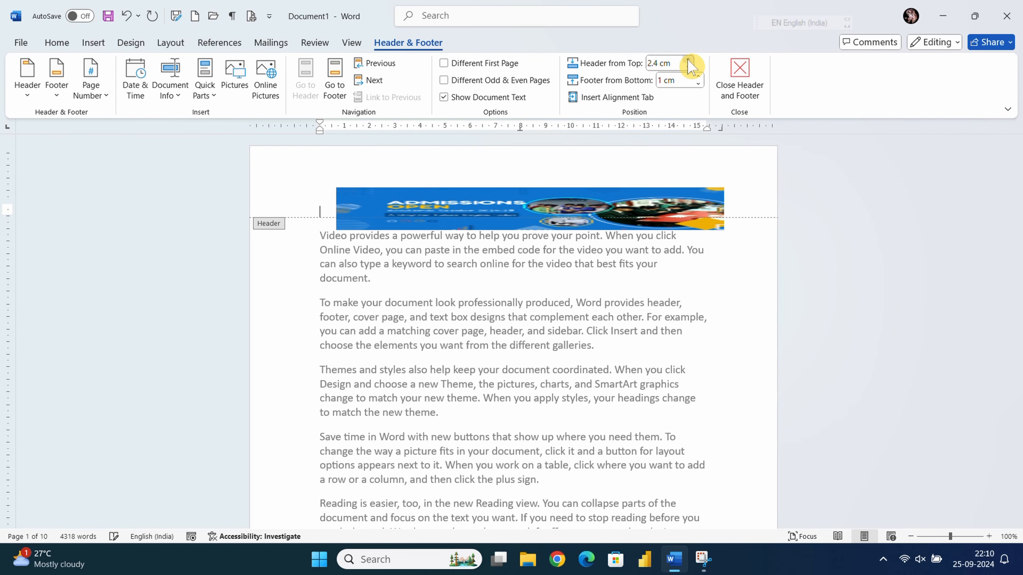
click(689, 60)
click(688, 67)
click(687, 67)
click(687, 67)
click(687, 67)
click(687, 67)
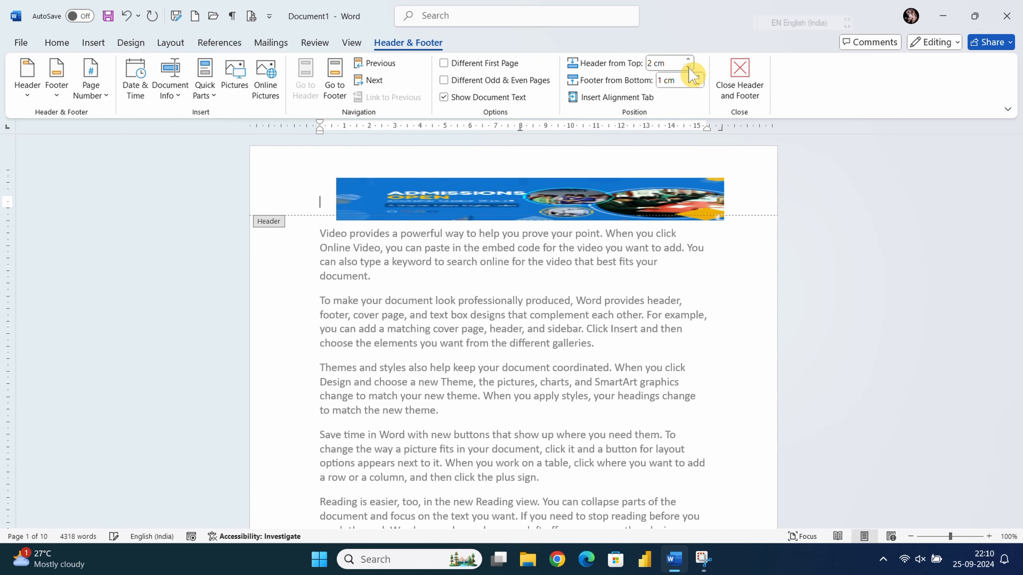
click(687, 67)
click(687, 67)
click(688, 60)
click(688, 60)
click(688, 59)
click(688, 59)
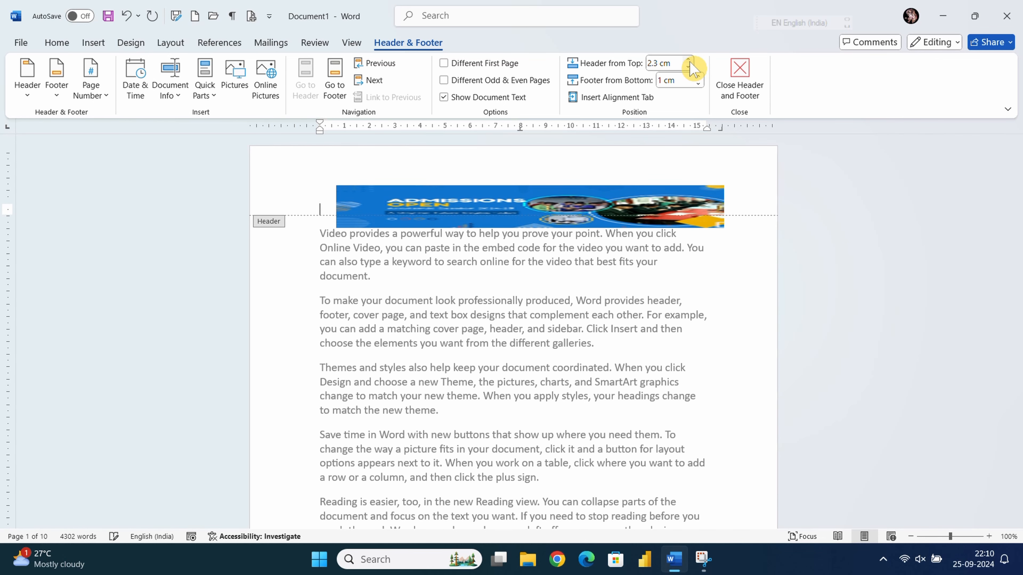
click(688, 59)
click(688, 60)
click(689, 59)
click(688, 60)
click(689, 60)
click(689, 60)
click(688, 60)
click(689, 59)
click(689, 60)
click(689, 60)
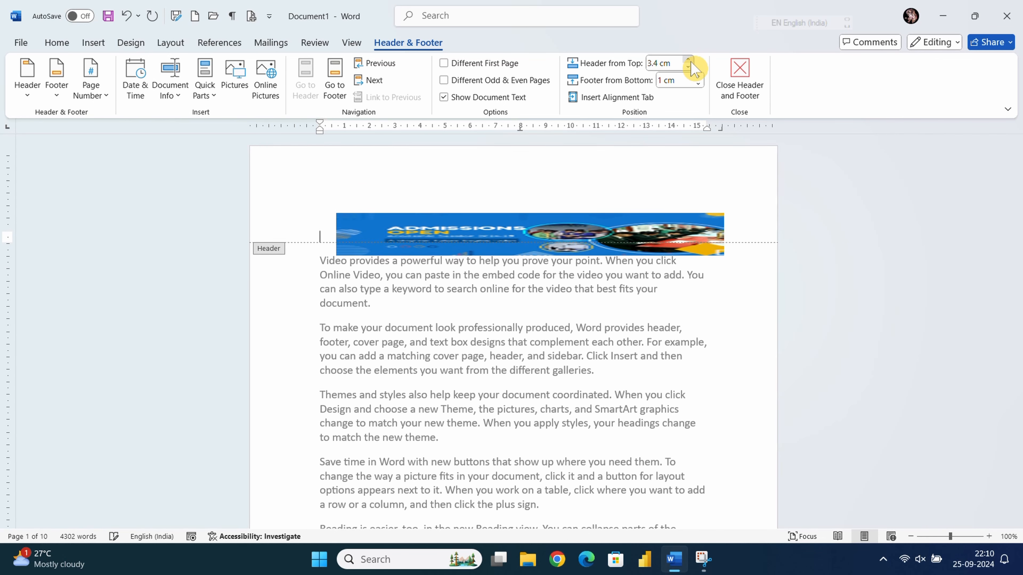
click(688, 60)
click(689, 59)
click(688, 67)
click(687, 67)
click(688, 67)
click(688, 67)
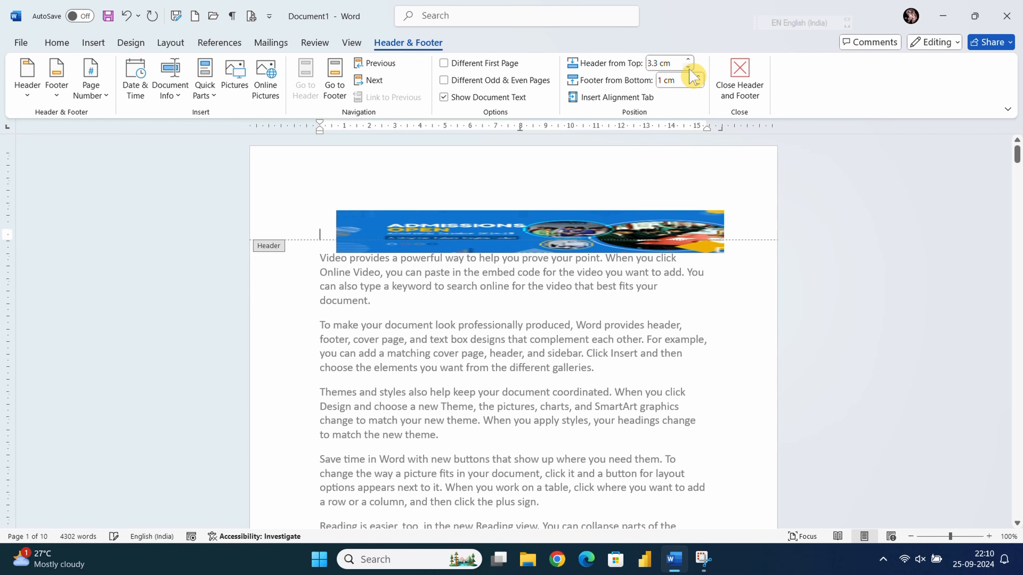
click(688, 67)
click(687, 67)
click(688, 67)
click(688, 67)
click(687, 67)
click(687, 67)
click(687, 67)
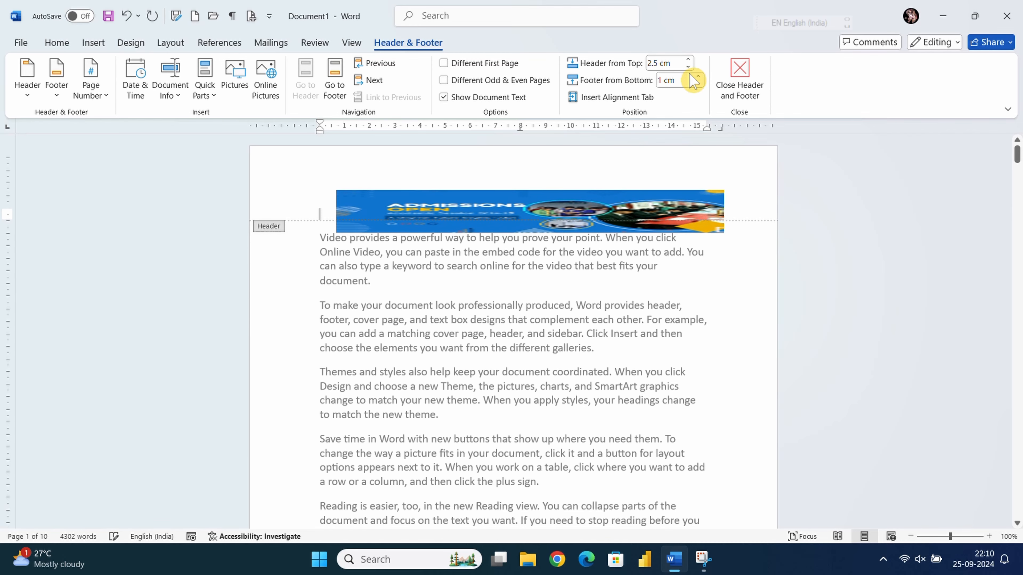
scroll(674, 168, down, 10)
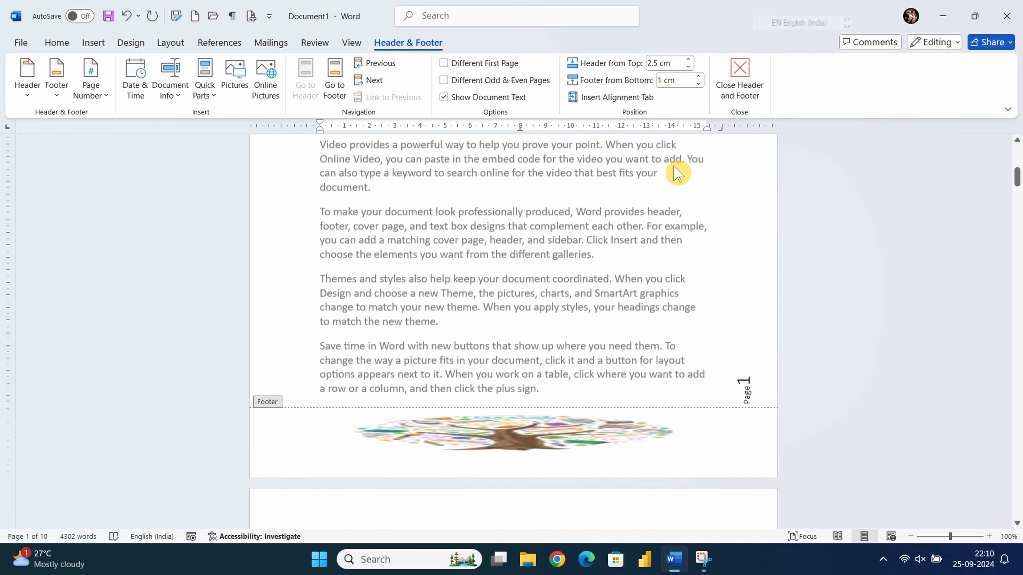
- Reduce Footer from Bottom to 0.8 cm and close header and footer editing
scroll(678, 173, down, 2)
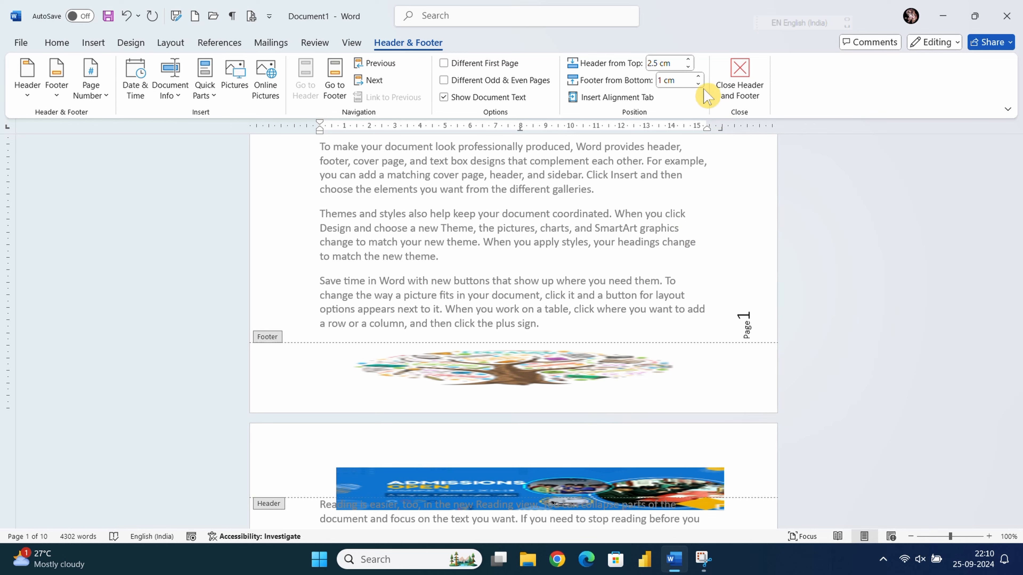
click(698, 76)
click(697, 76)
click(698, 76)
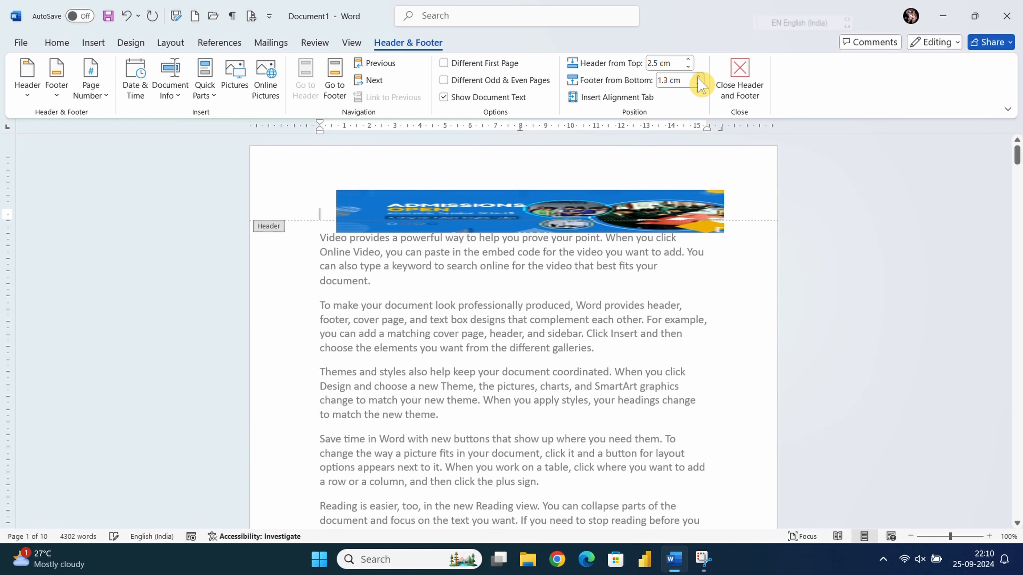
click(698, 84)
click(697, 84)
click(698, 84)
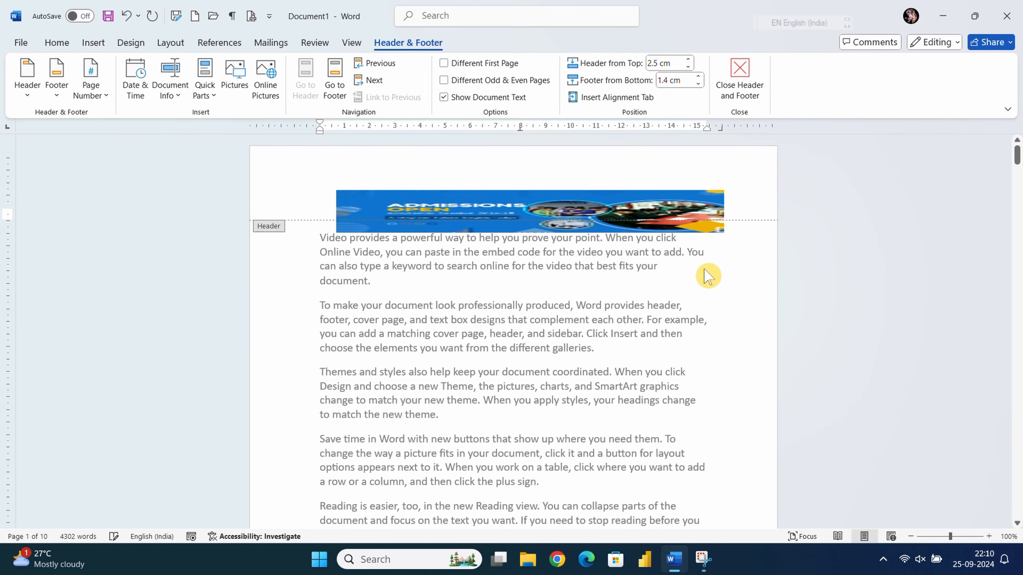
scroll(684, 278, down, 4)
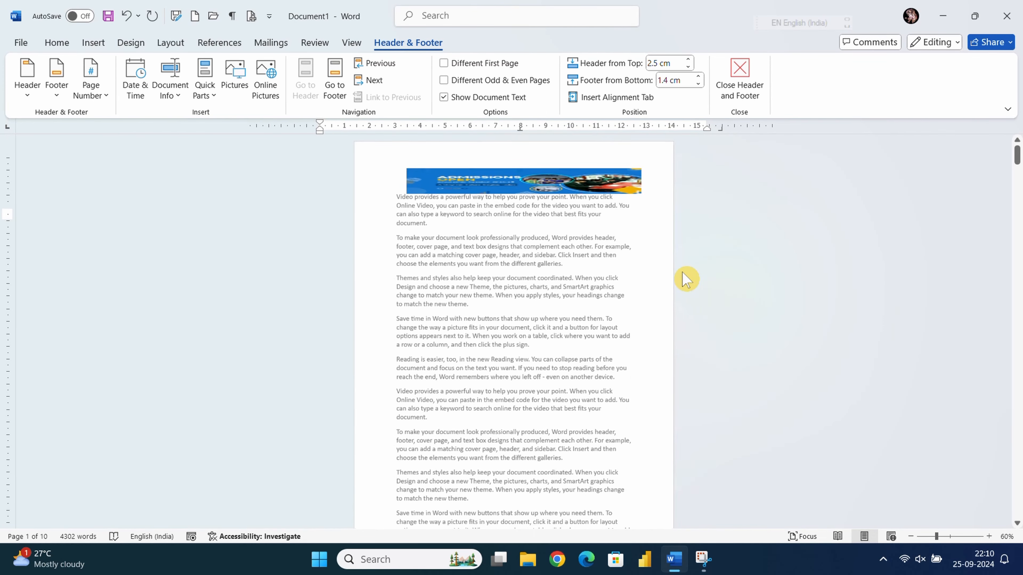
scroll(687, 278, down, 3)
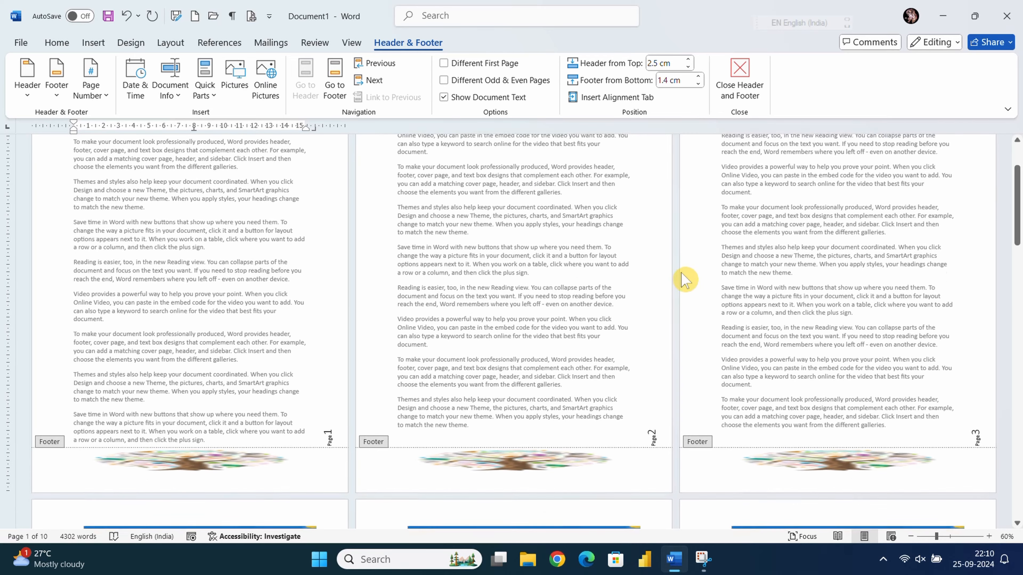
click(699, 84)
click(699, 84)
click(698, 84)
scroll(612, 319, down, 3)
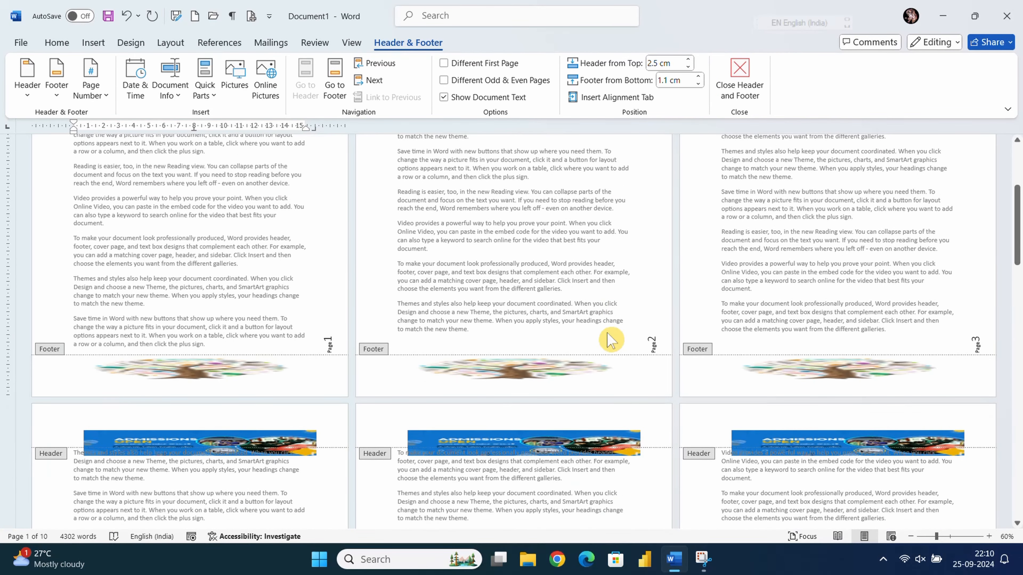
scroll(610, 339, down, 2)
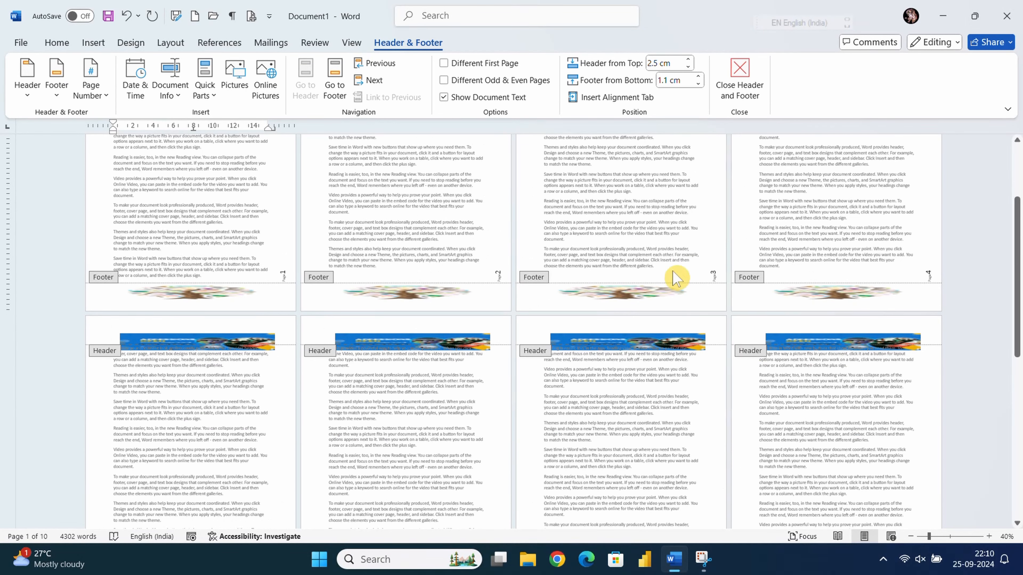
click(698, 84)
click(698, 84)
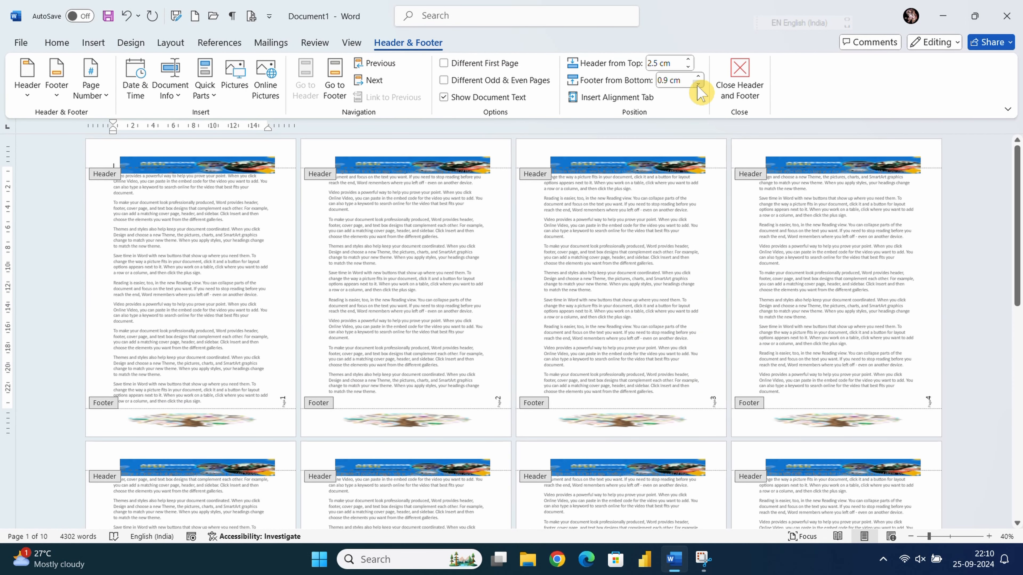
click(699, 84)
click(698, 84)
click(699, 84)
click(698, 84)
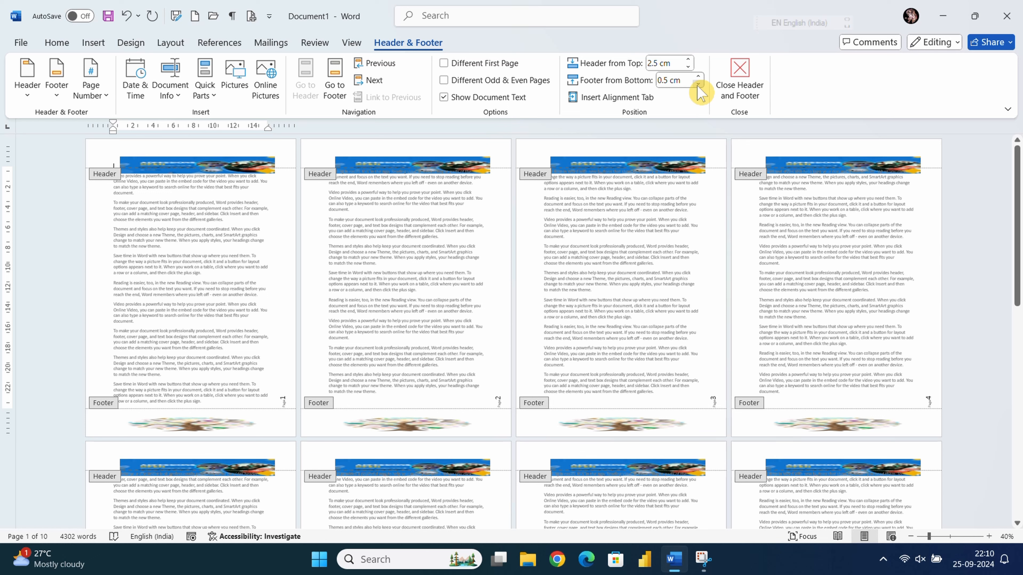
click(698, 84)
click(698, 84)
click(699, 84)
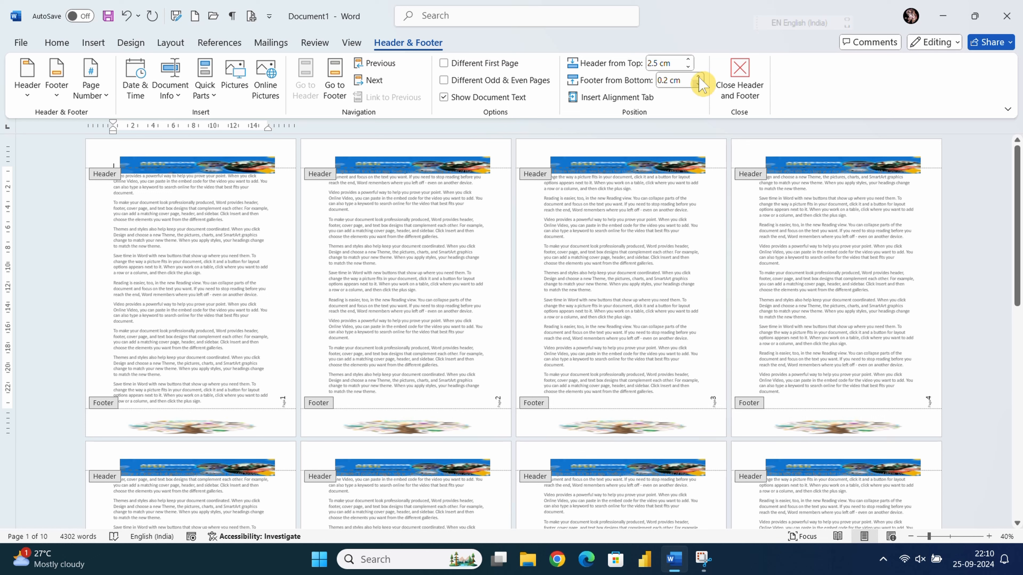
click(699, 83)
click(698, 83)
click(699, 77)
click(698, 77)
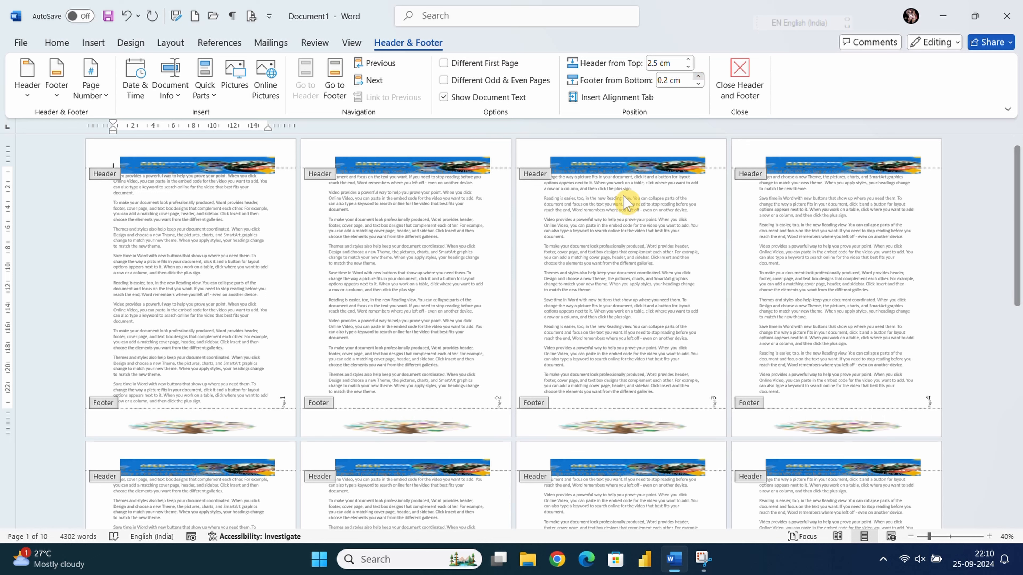
click(736, 74)
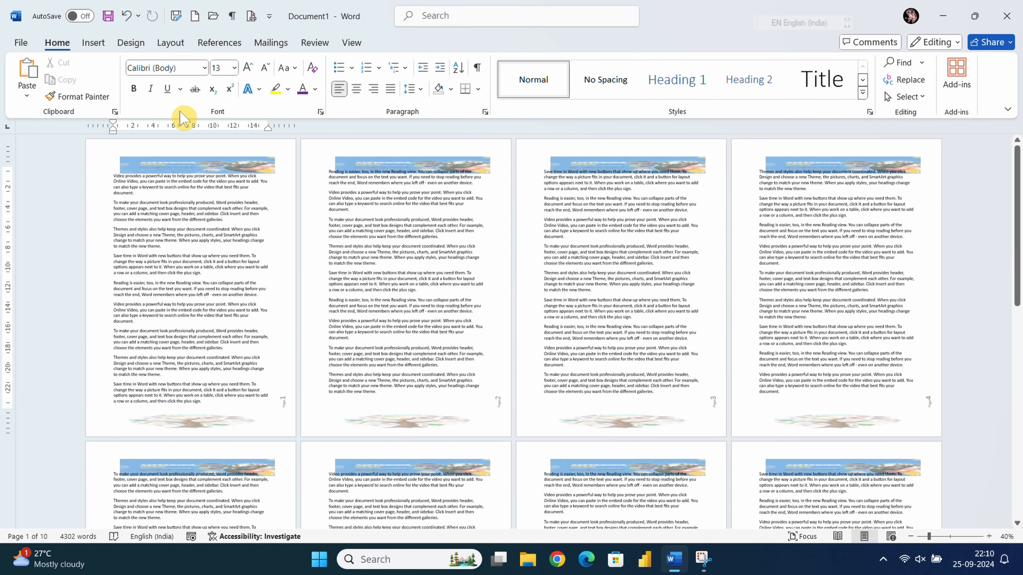
- Switch to the Insert tab and zoom to 150% at the top of page 1
click(94, 43)
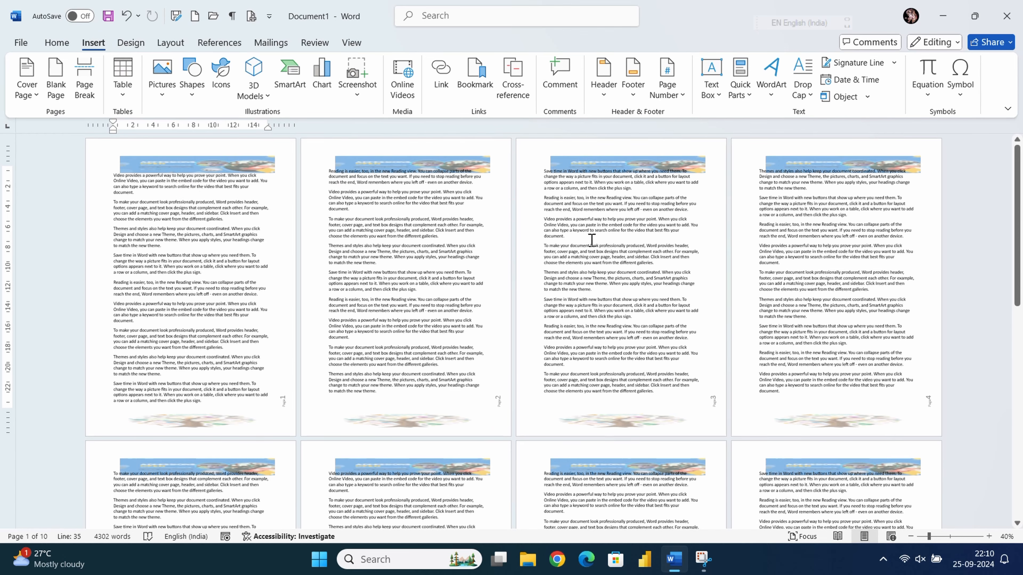
scroll(642, 255, up, 11)
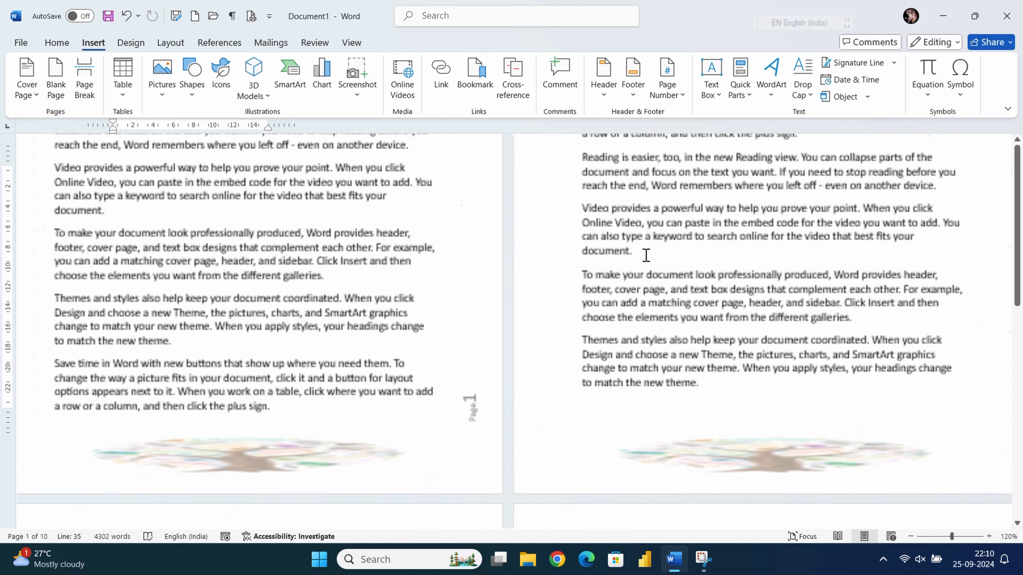
scroll(681, 253, up, 8)
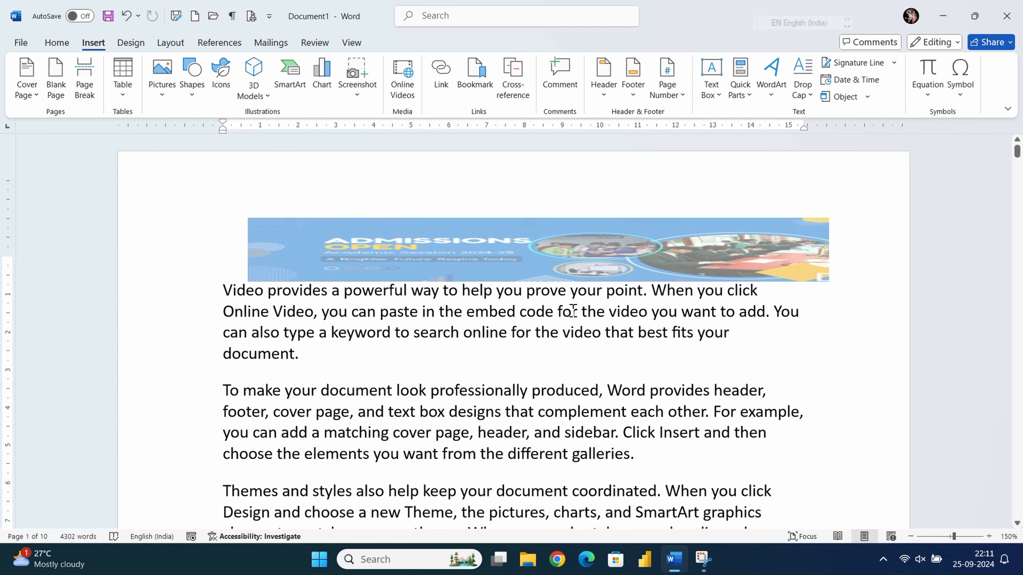
scroll(565, 278, down, 4)
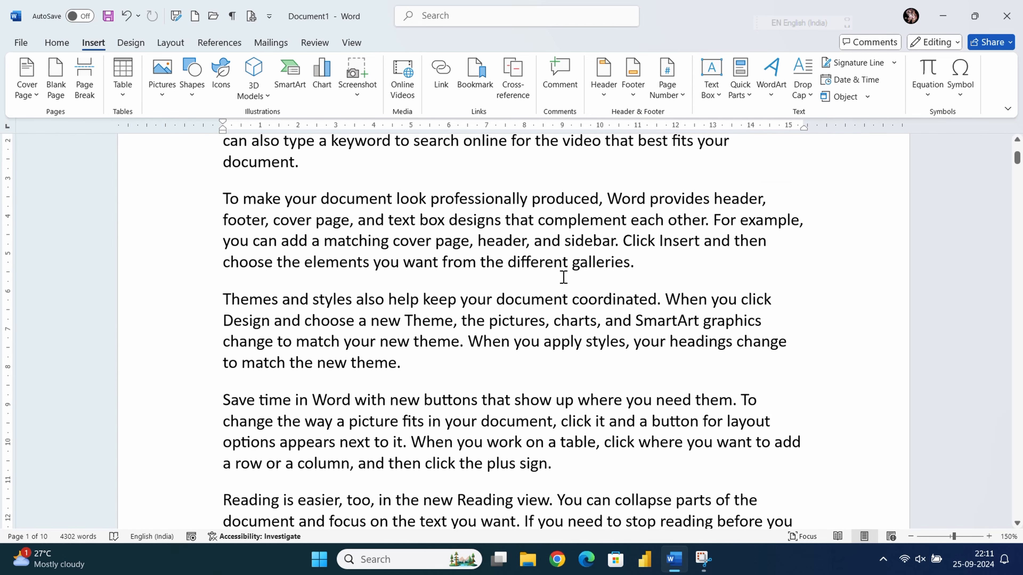
scroll(529, 290, down, 1)
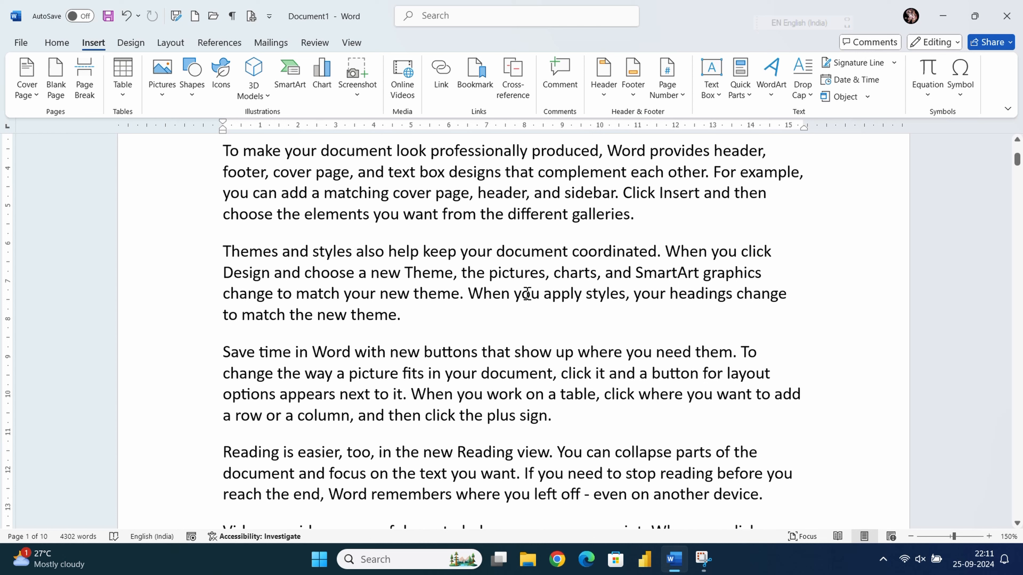
click(712, 86)
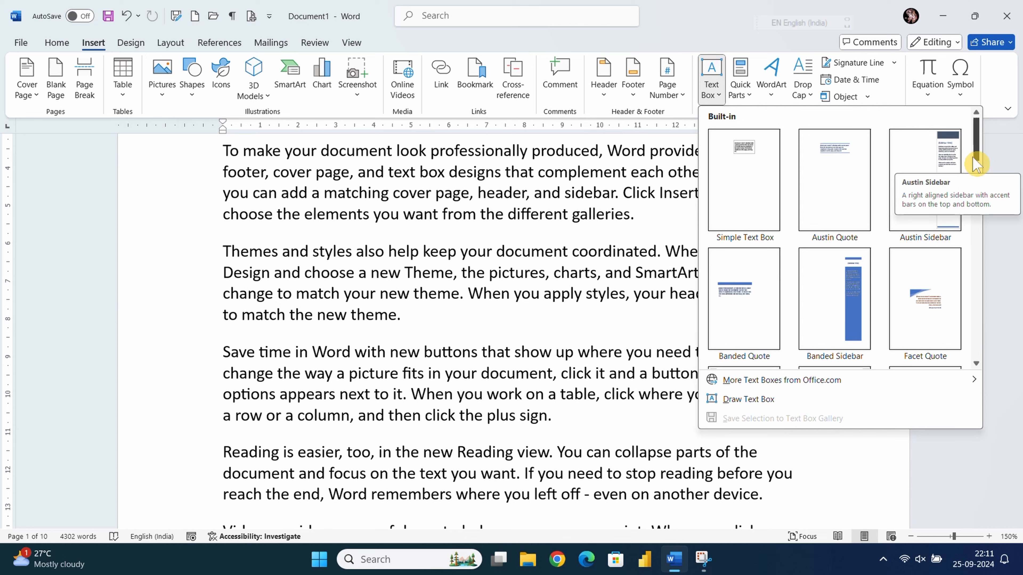
scroll(976, 182, down, 2)
scroll(973, 219, down, 5)
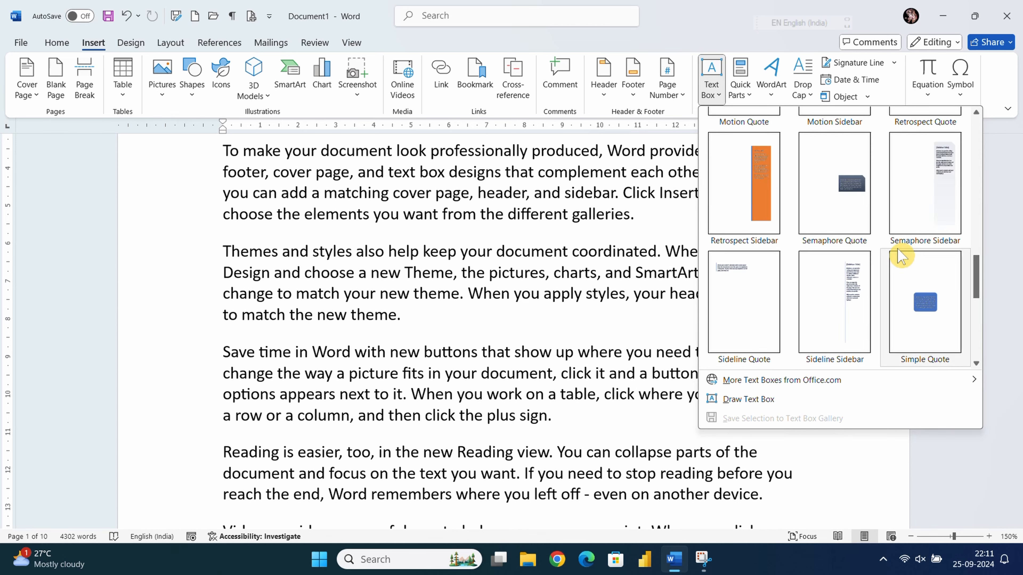
click(917, 316)
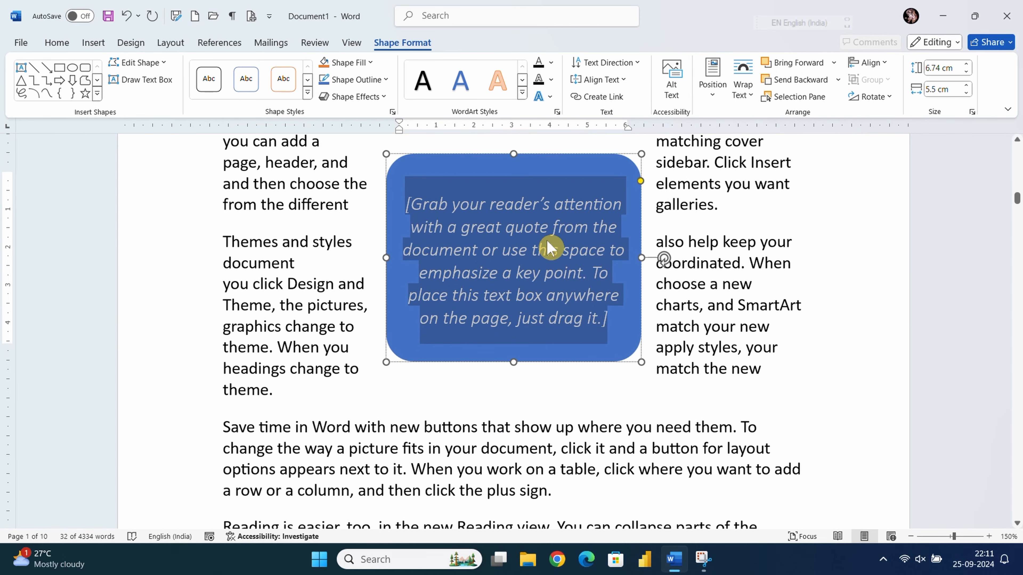
click(744, 97)
click(762, 234)
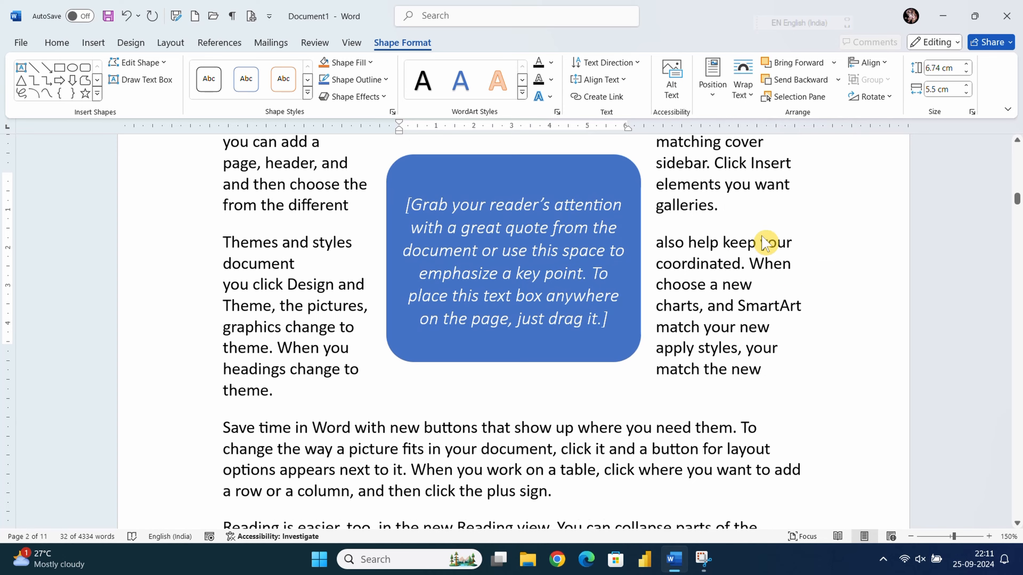
scroll(764, 242, down, 4)
scroll(588, 246, up, 10)
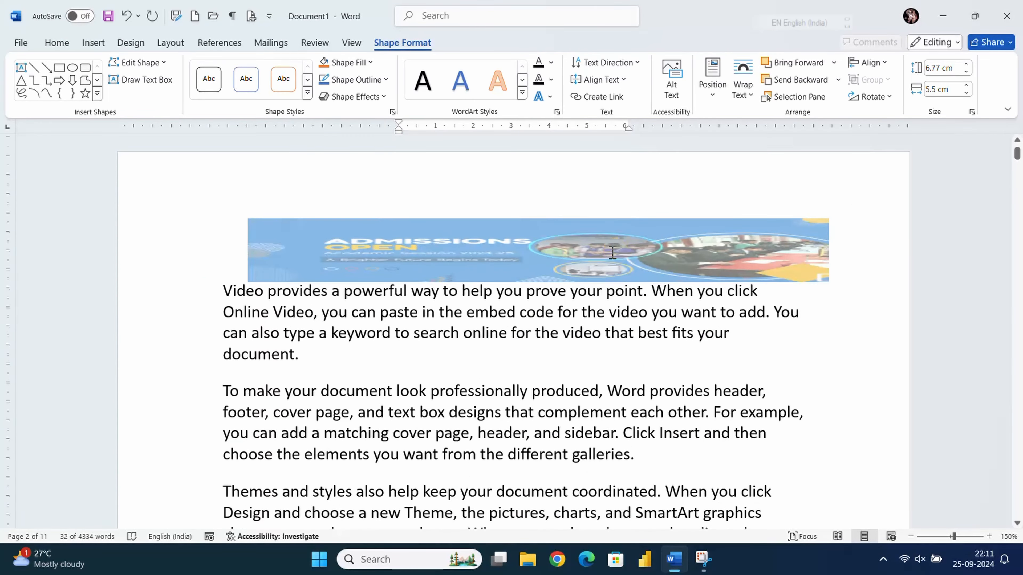
scroll(615, 249, down, 6)
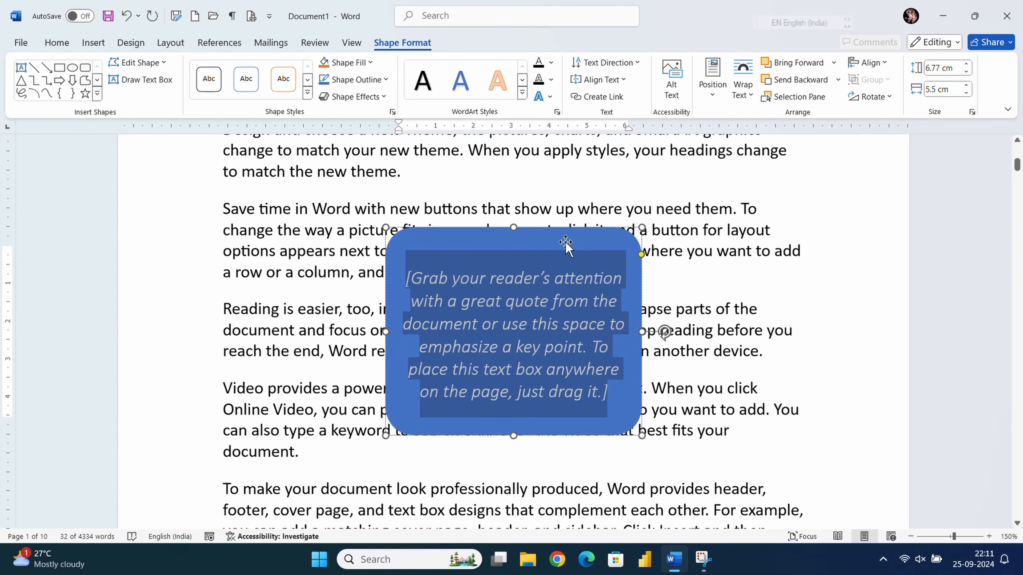
drag(566, 243, 590, 232)
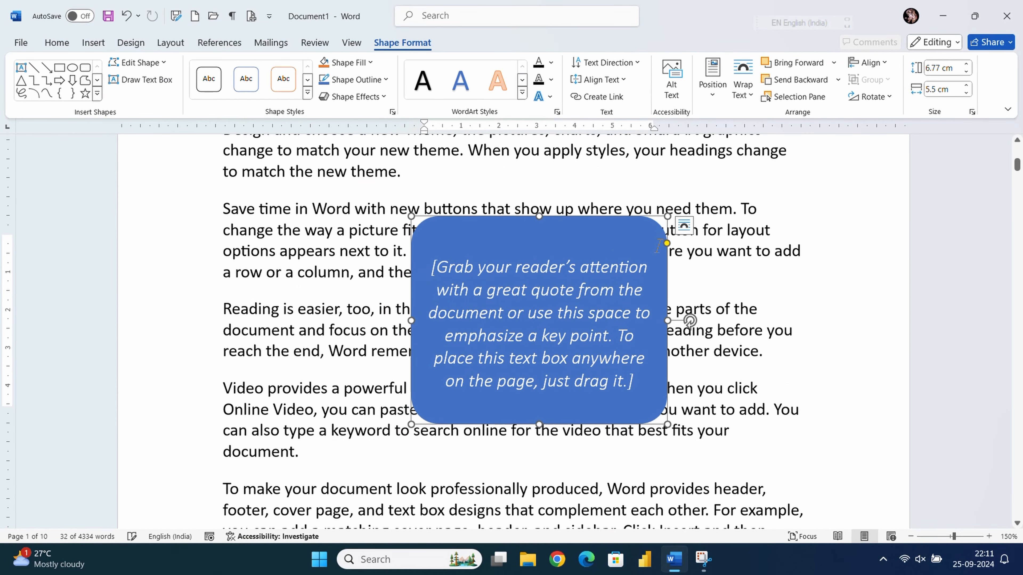
drag(668, 245, 627, 248)
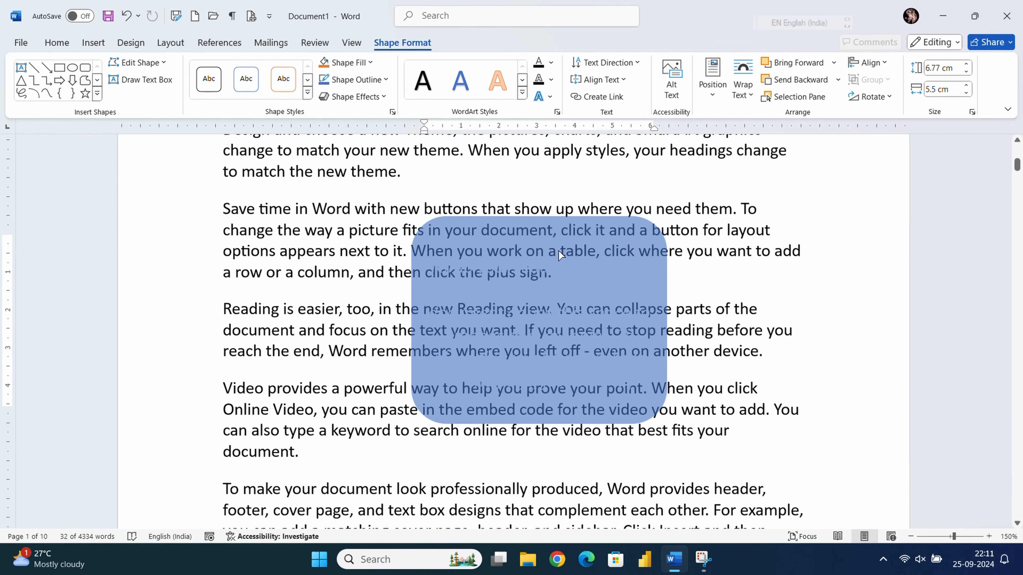
drag(558, 250, 479, 246)
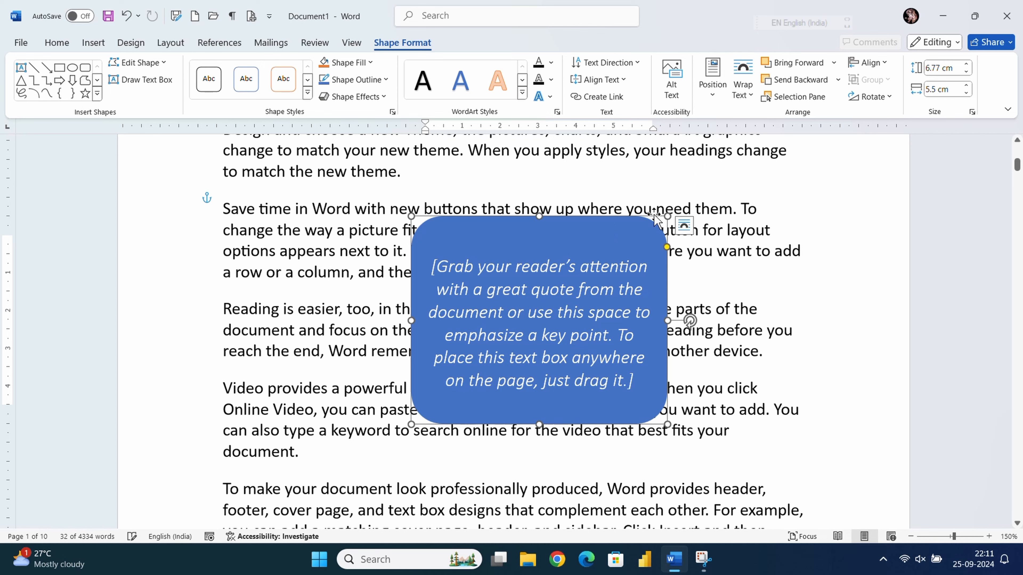
click(93, 42)
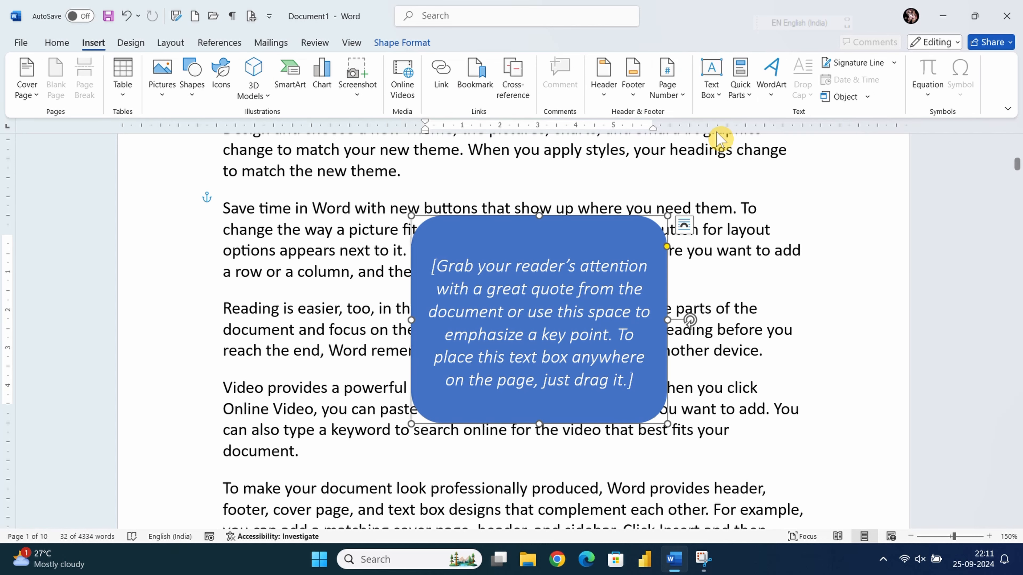
scroll(508, 305, up, 3)
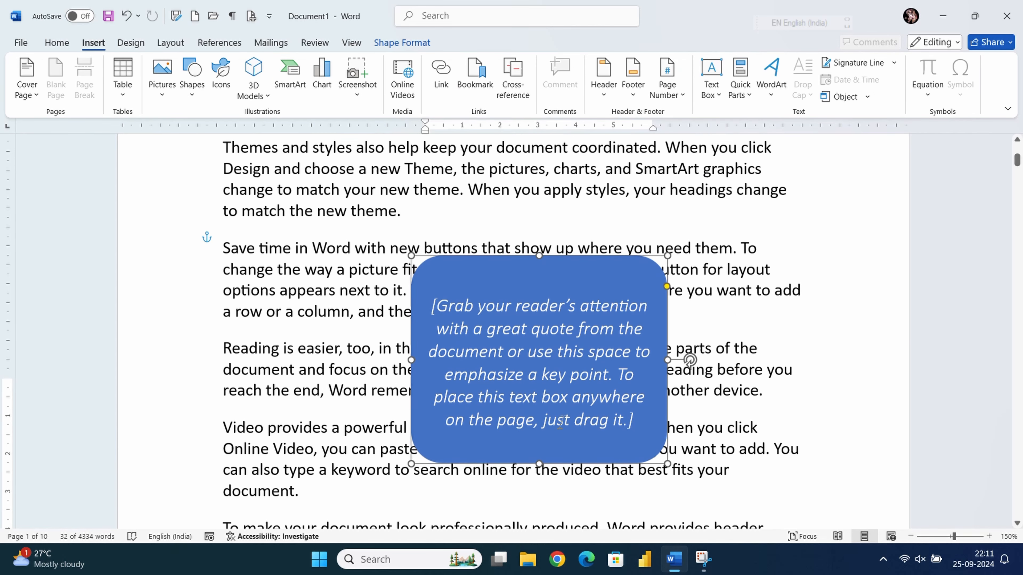
scroll(509, 305, up, 5)
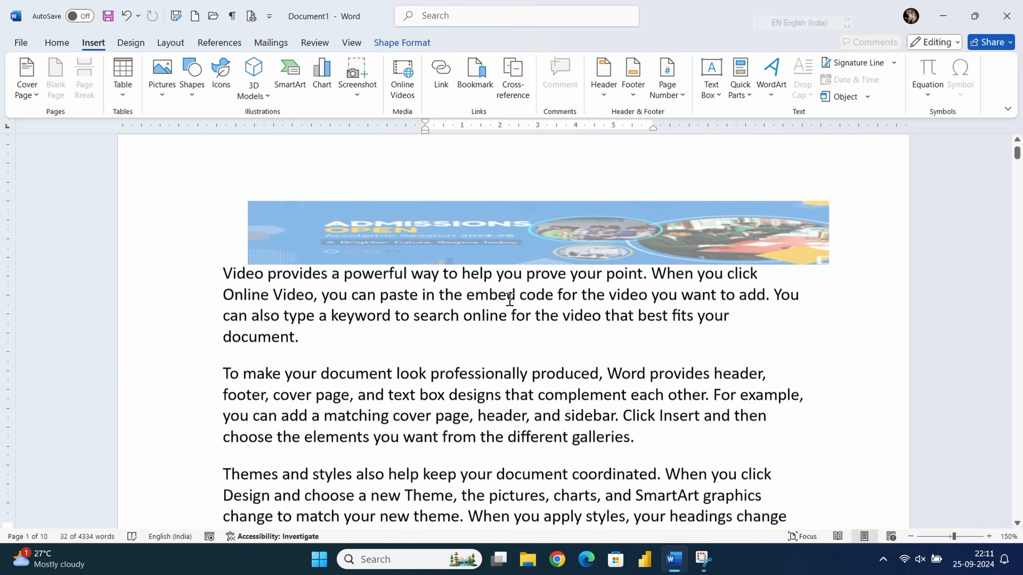
scroll(579, 247, down, 8)
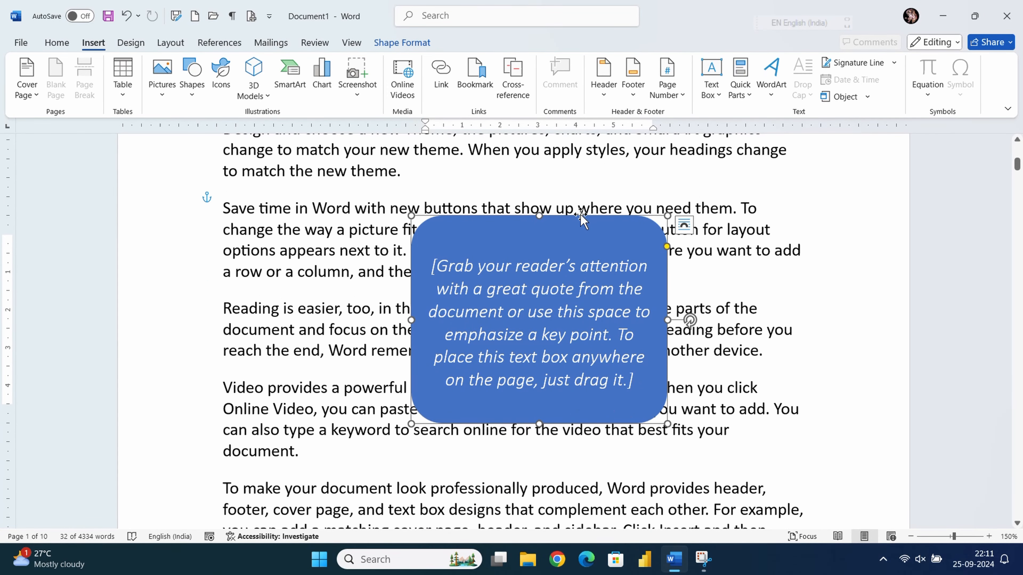
right_click(580, 219)
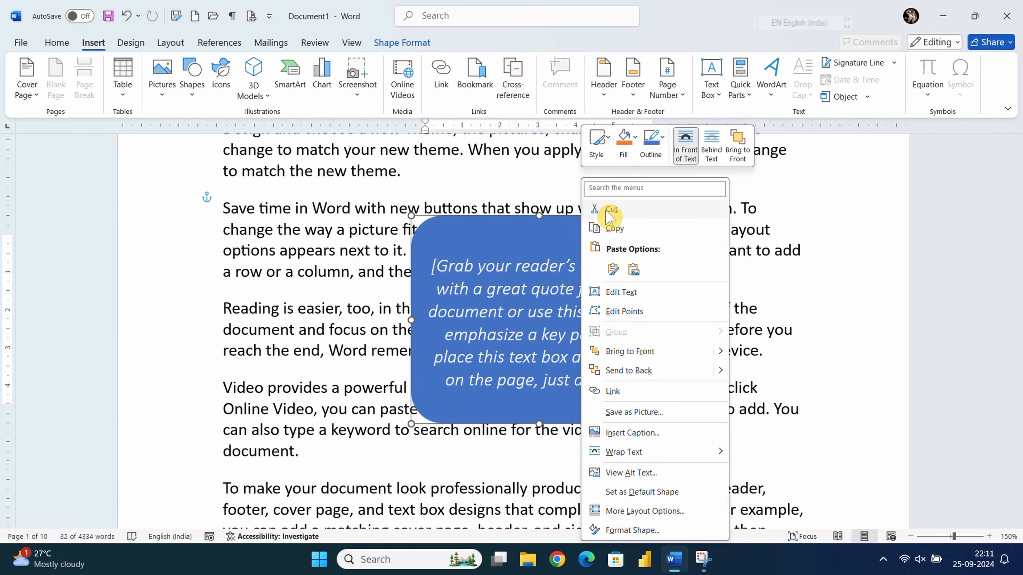
click(594, 208)
- Add outlined-style WordArt reading 'Youtube : -' followed by the creator's name
click(772, 95)
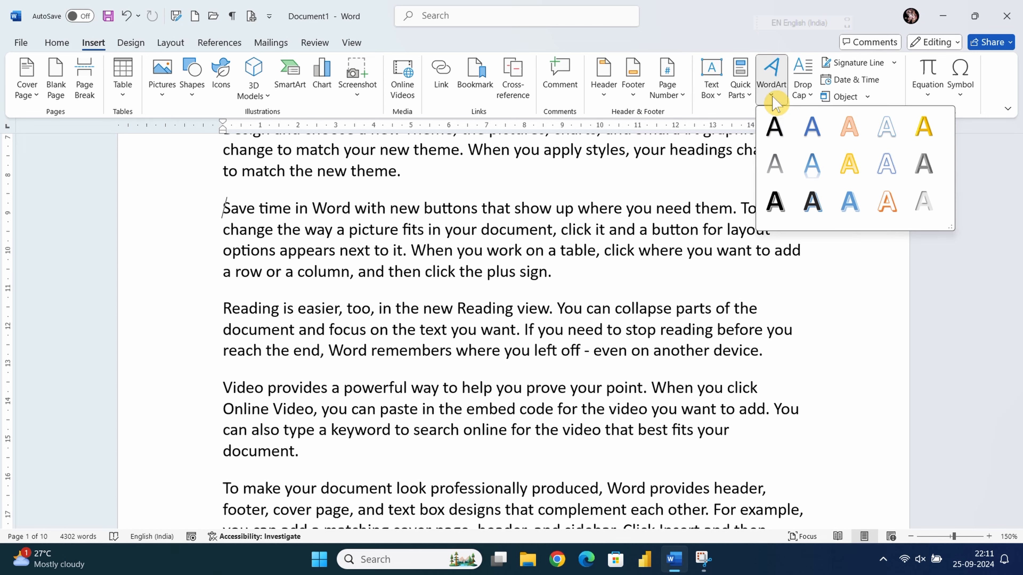
click(923, 202)
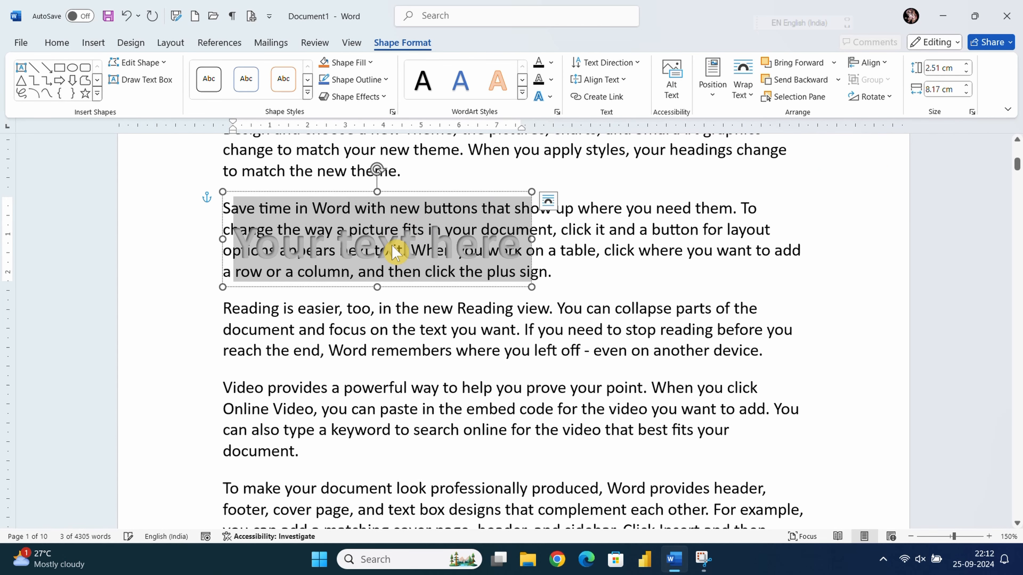
text(Yout)
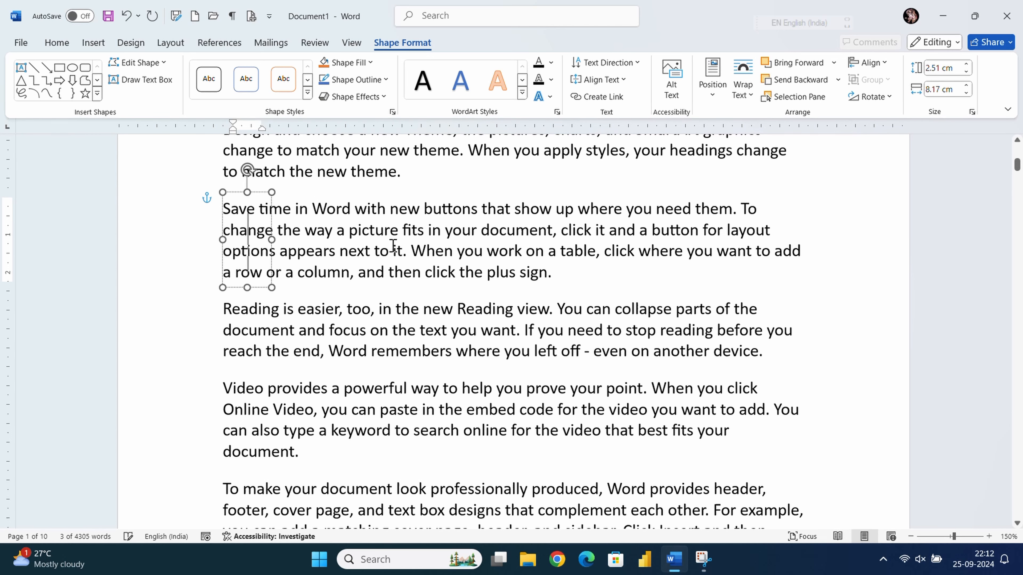
text(ube)
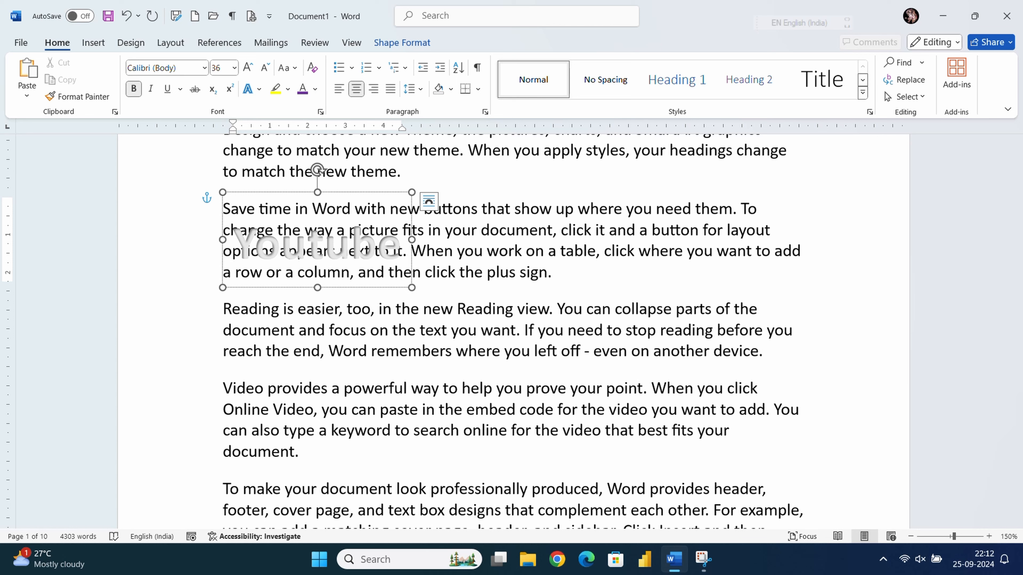
text( : -)
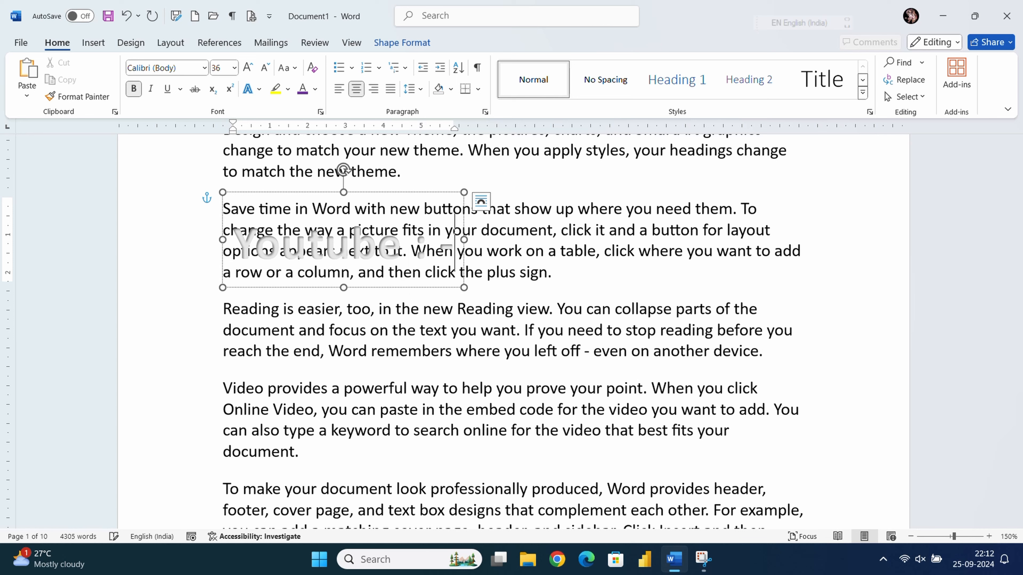
text( G)
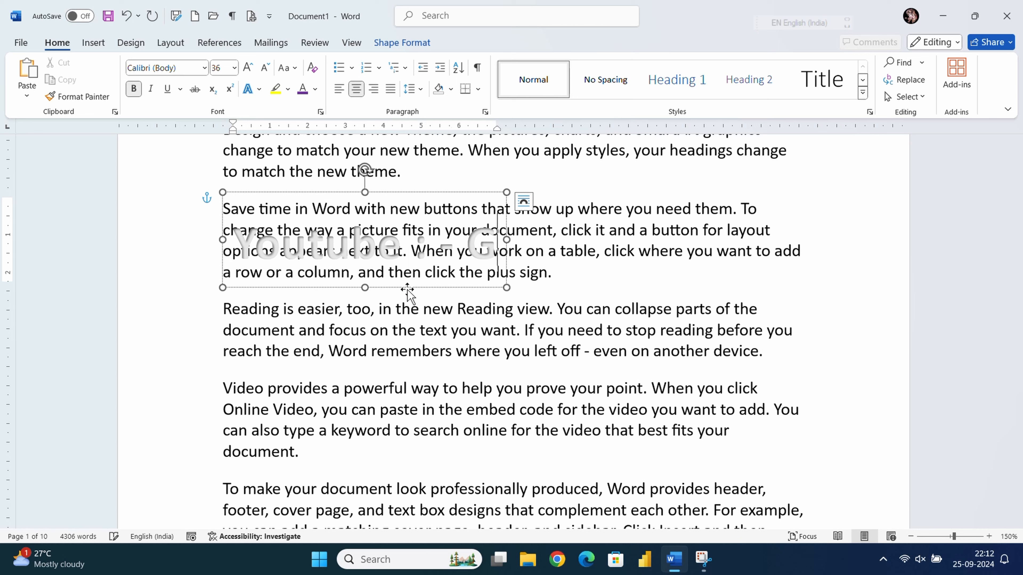
text(ovind Mr)
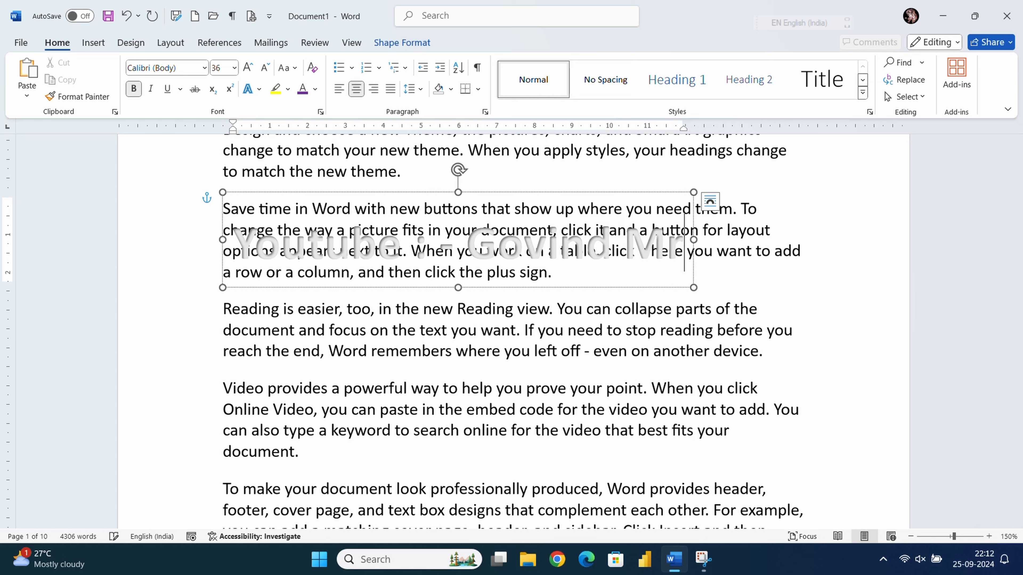
- Fix the mistyped end of the name and select the 'Youtube :' part
key(BackSpace)
text(ehto)
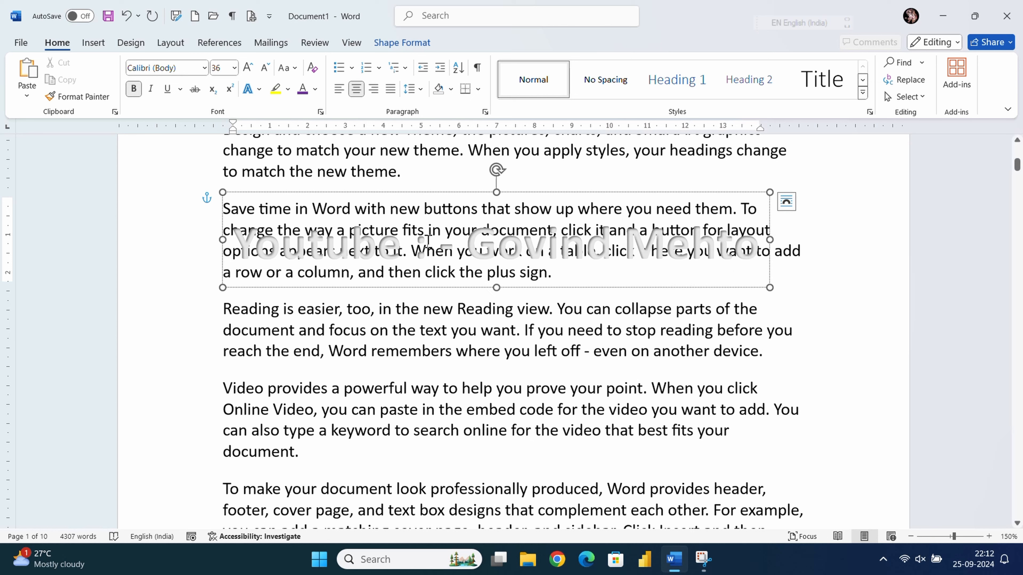
drag(427, 240, 262, 240)
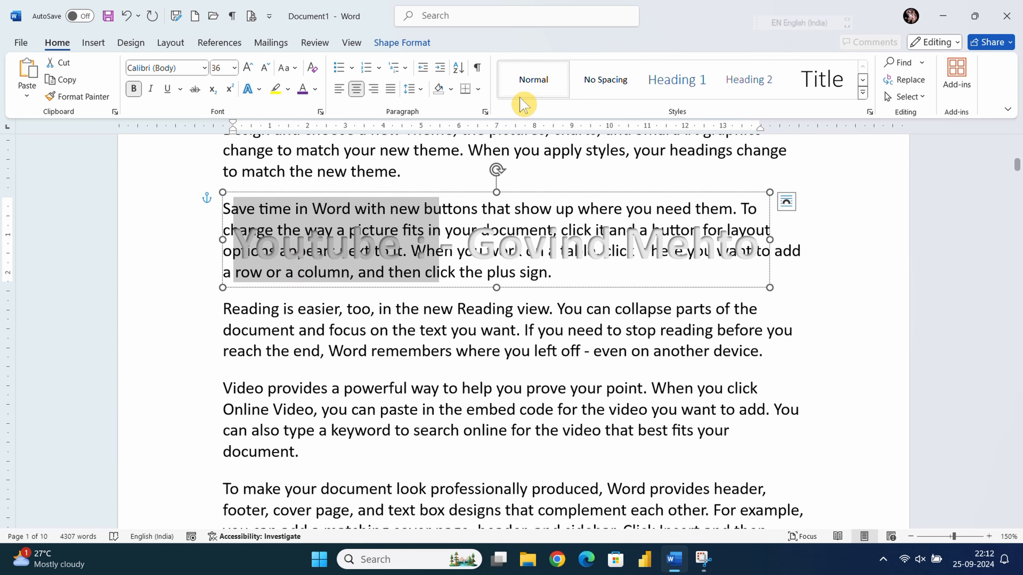
- Colour 'Youtube :' Automatic black and the creator's name purple, then select the banner box
click(316, 89)
click(311, 132)
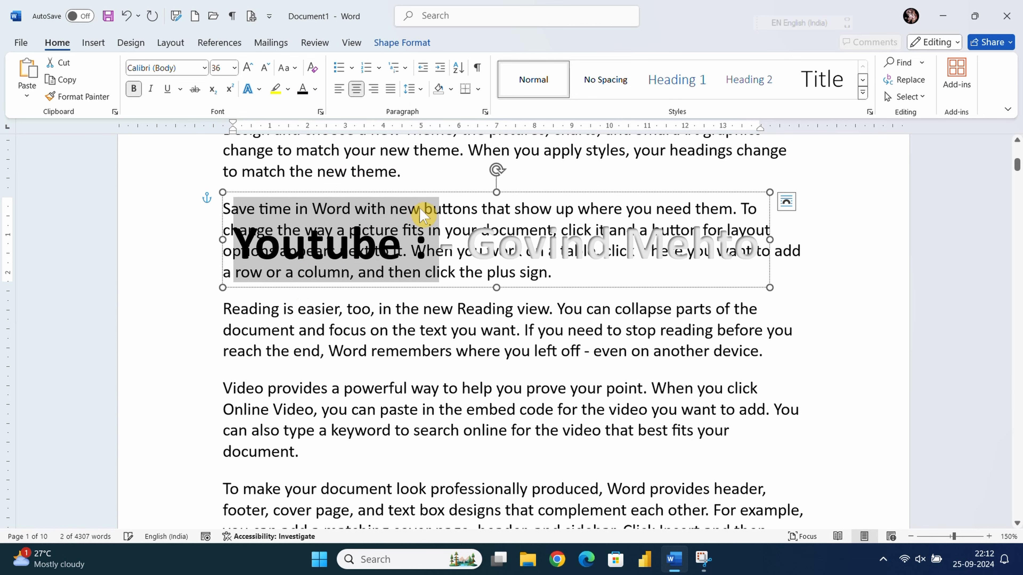
drag(762, 251, 466, 251)
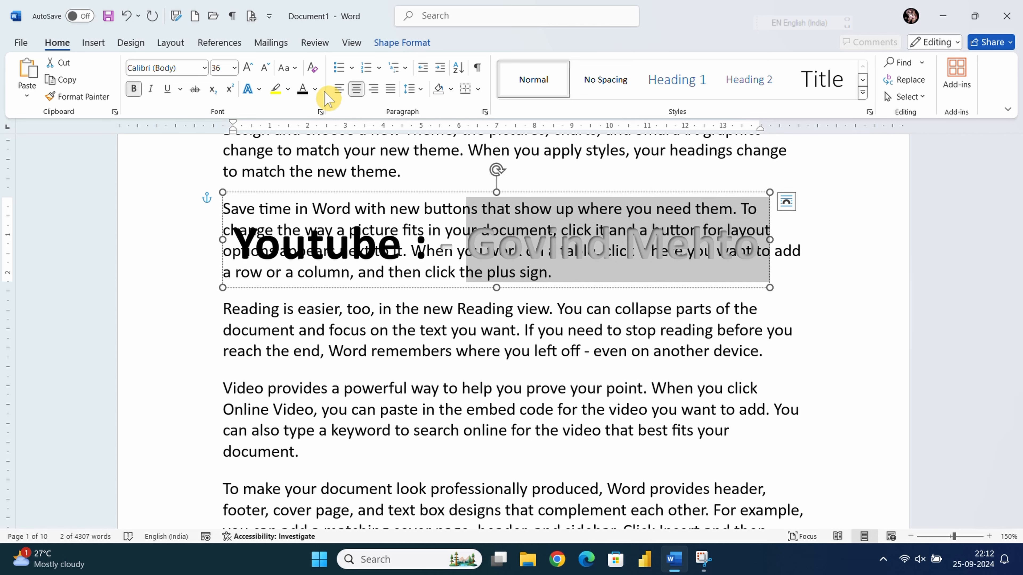
click(315, 90)
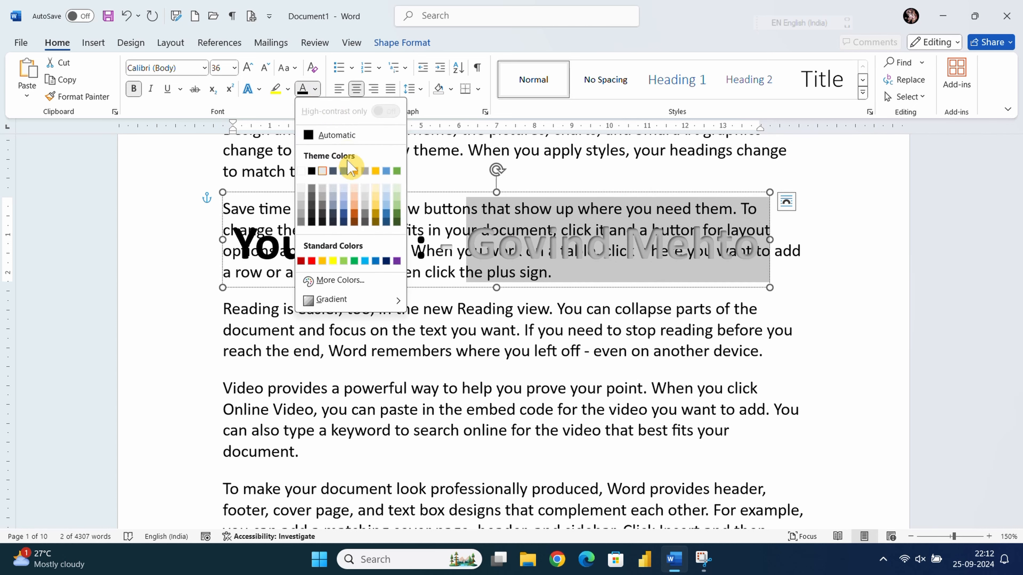
click(397, 261)
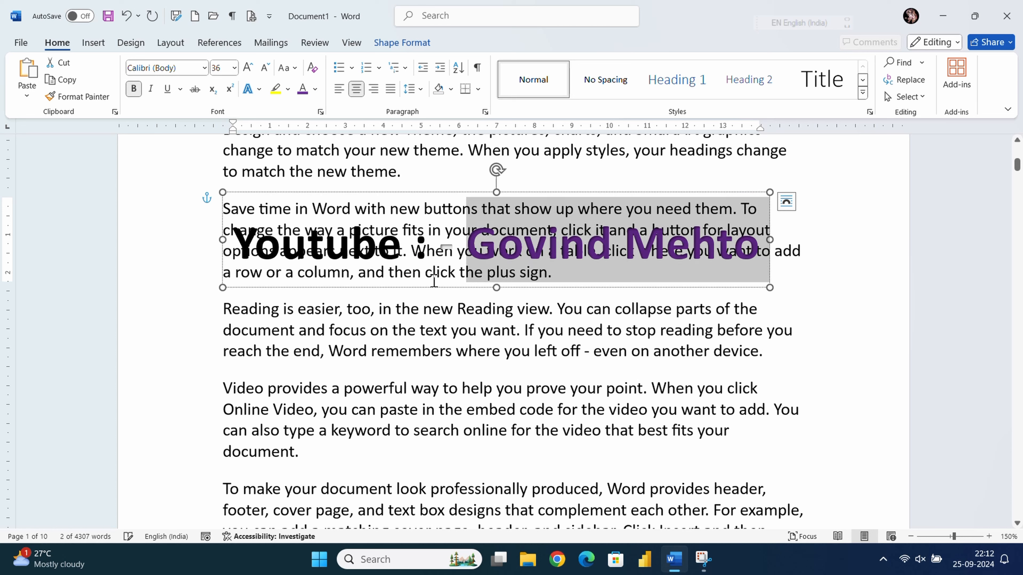
click(527, 209)
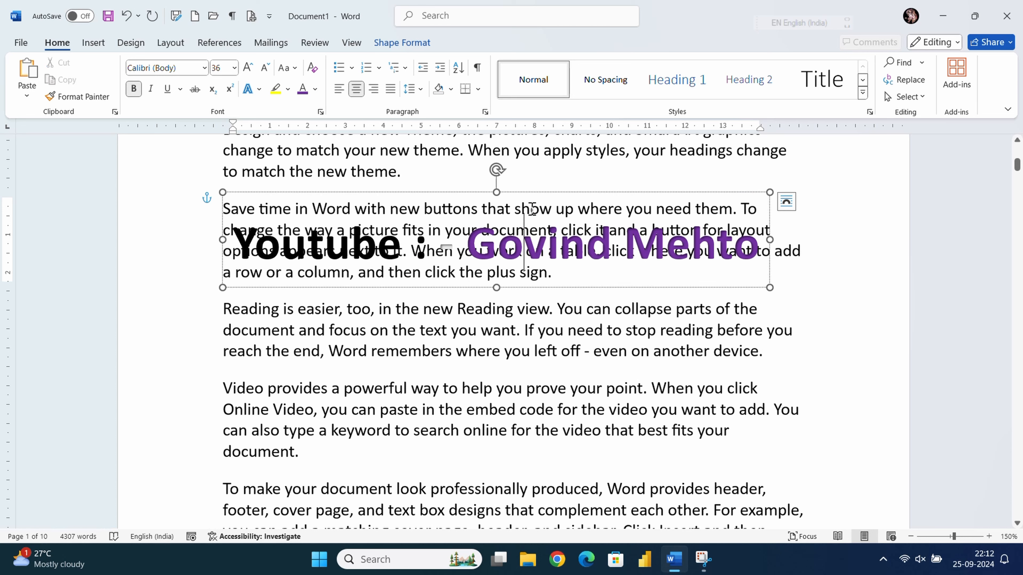
click(528, 193)
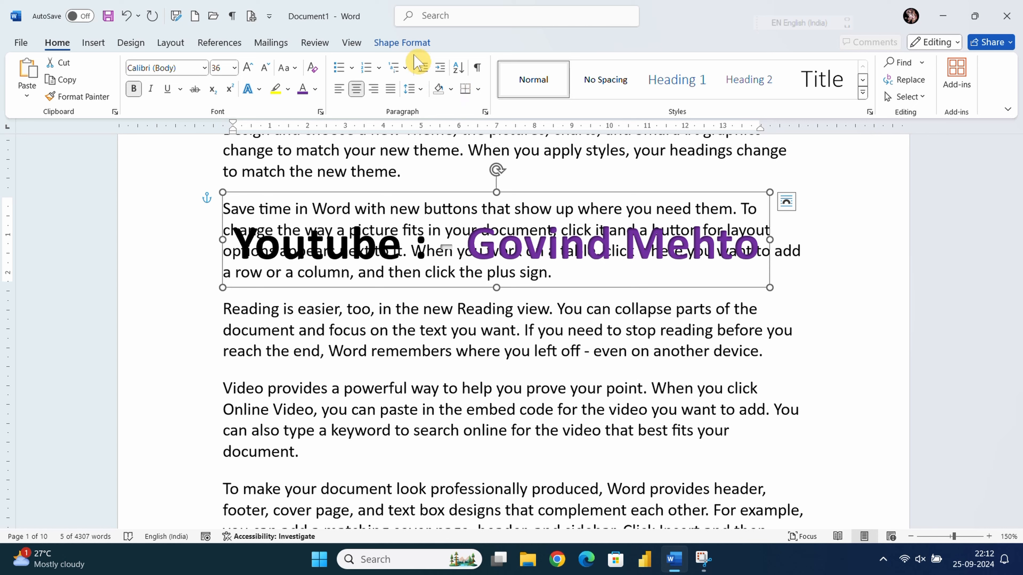
- Set the banner's text wrapping to In Front of Text
click(409, 43)
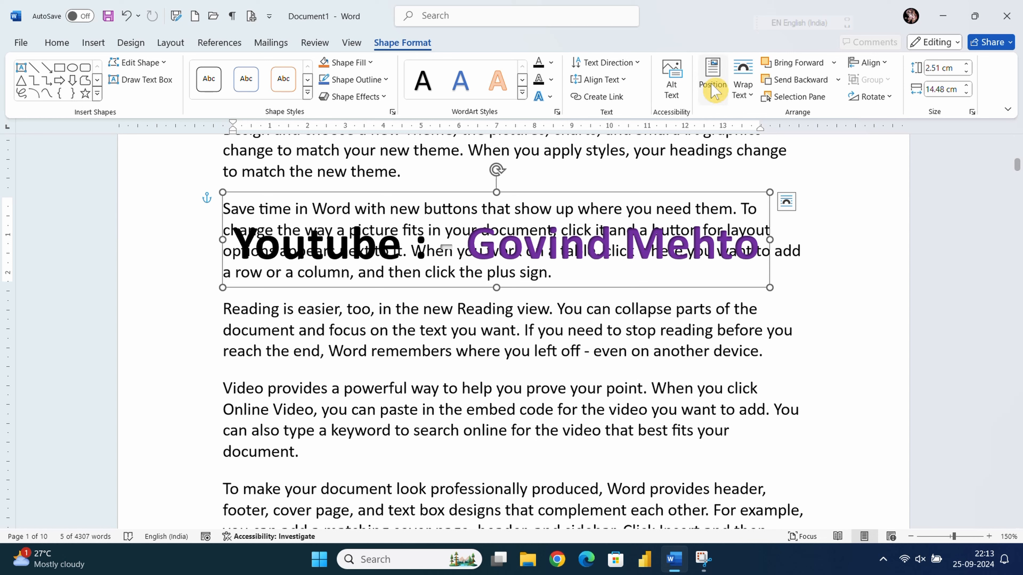
click(743, 87)
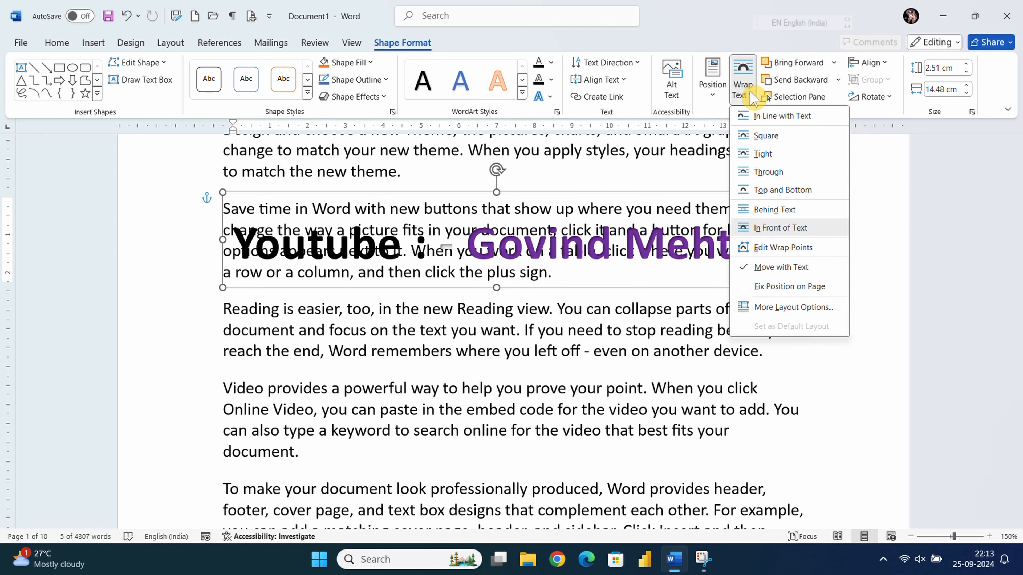
click(781, 228)
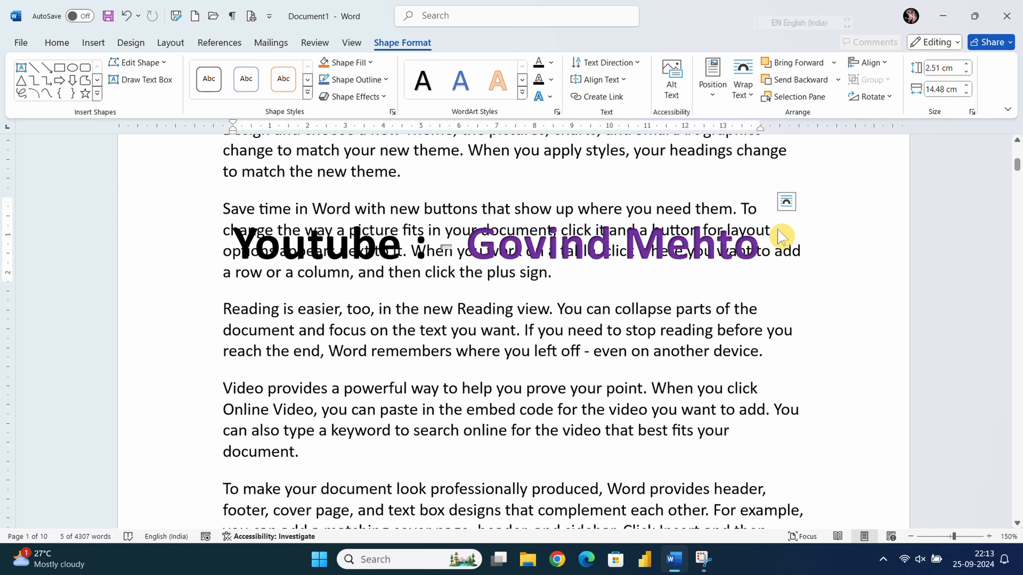
- Apply the Follow Path Arch transform text effect to the banner
click(547, 98)
mouse_move(588, 258)
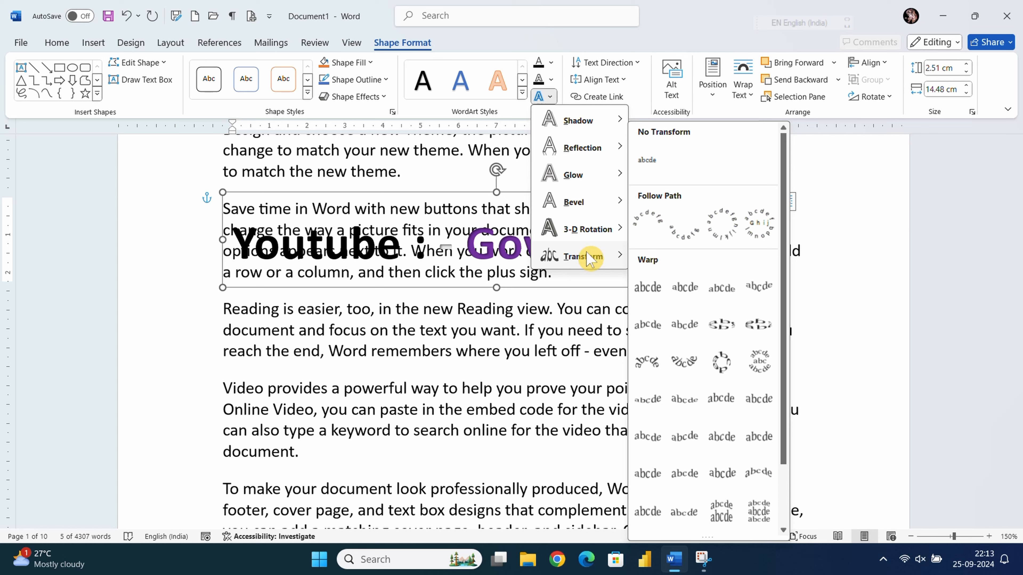
click(551, 99)
click(553, 98)
click(647, 225)
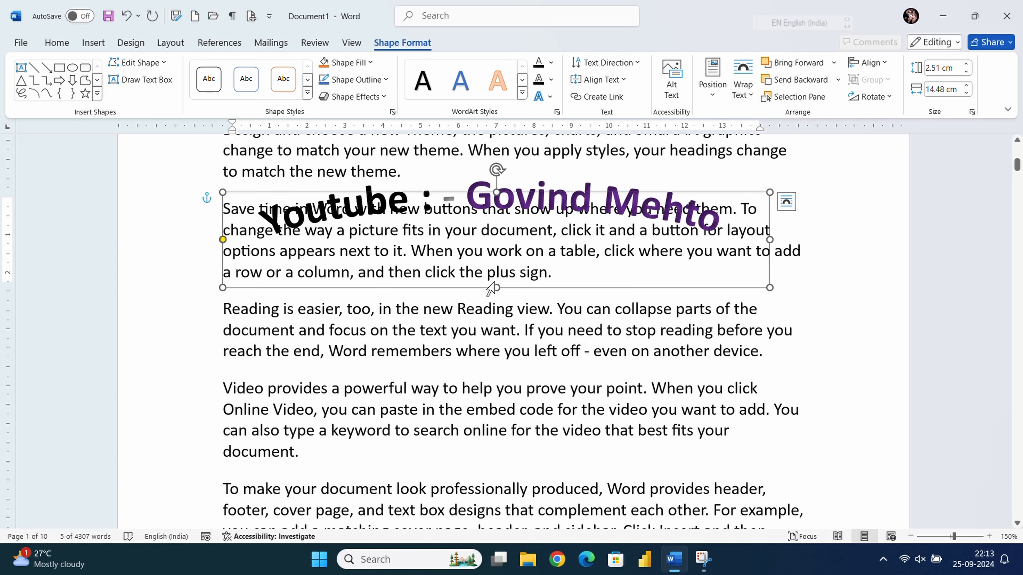
- Enlarge the banner, deepen its arch, and centre it horizontally on the page
drag(496, 289, 465, 574)
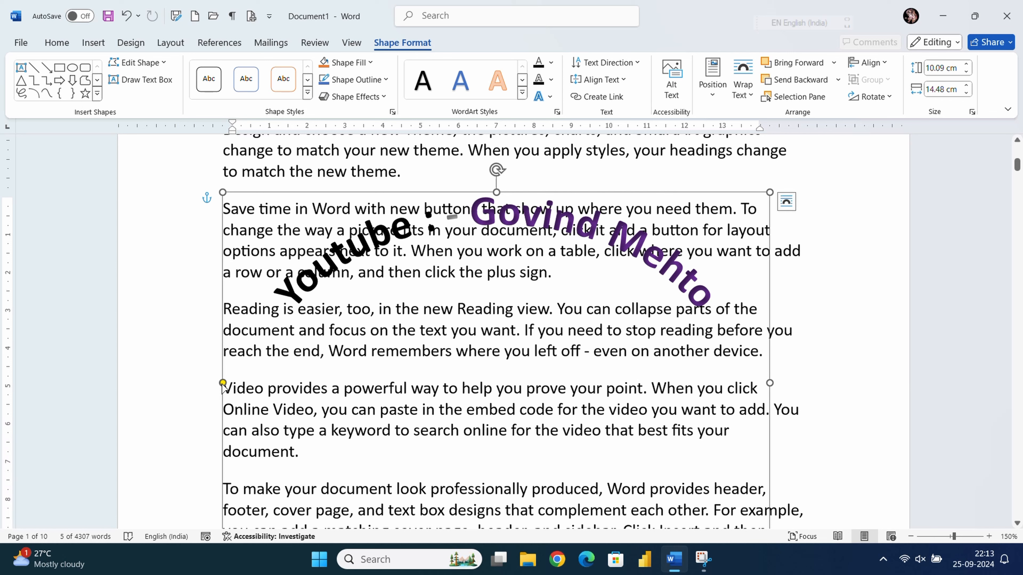
drag(223, 383, 265, 389)
drag(591, 188, 648, 180)
click(856, 70)
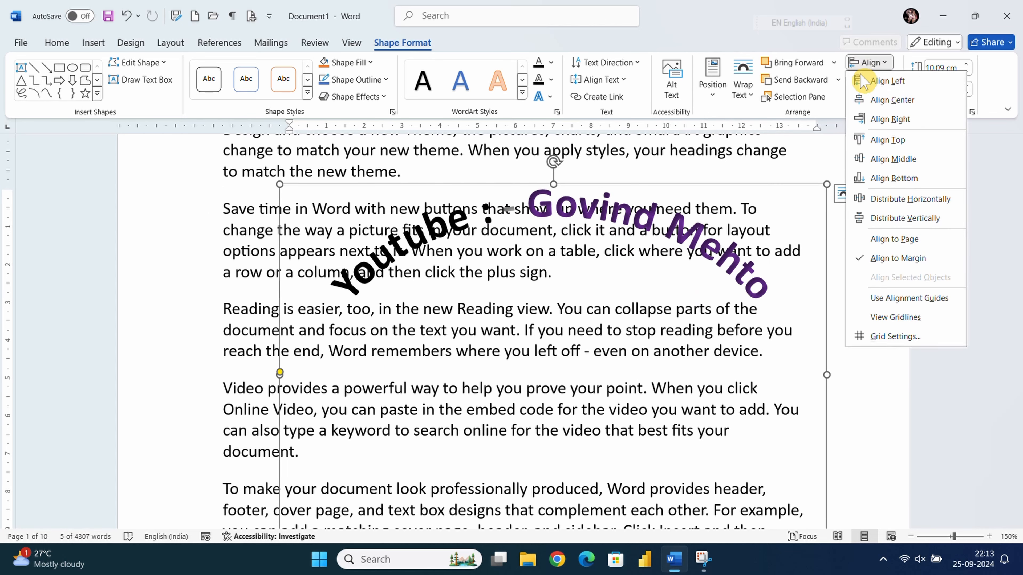
click(874, 99)
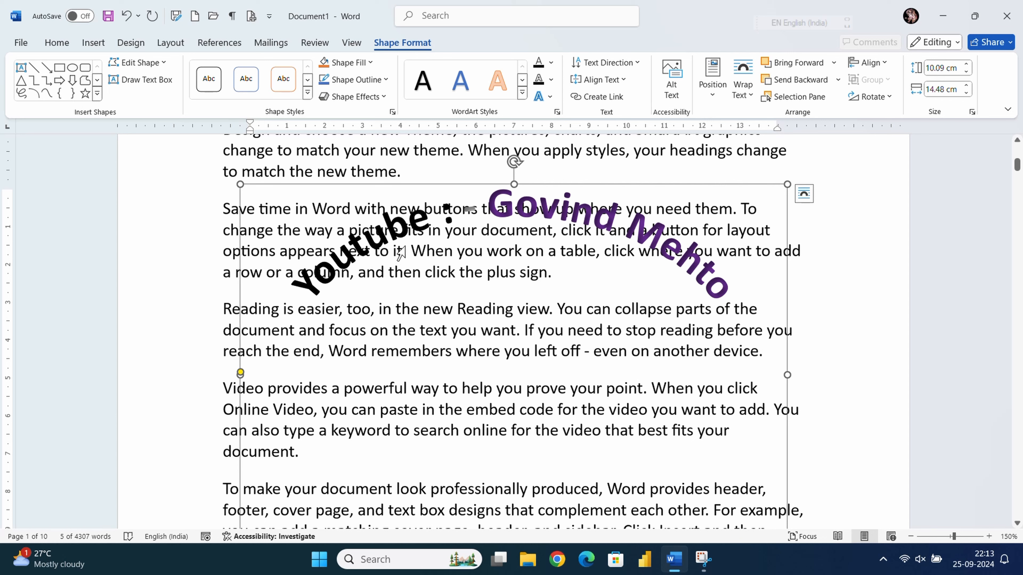
- Give the banner shape an orange fill, then deselect it
click(370, 63)
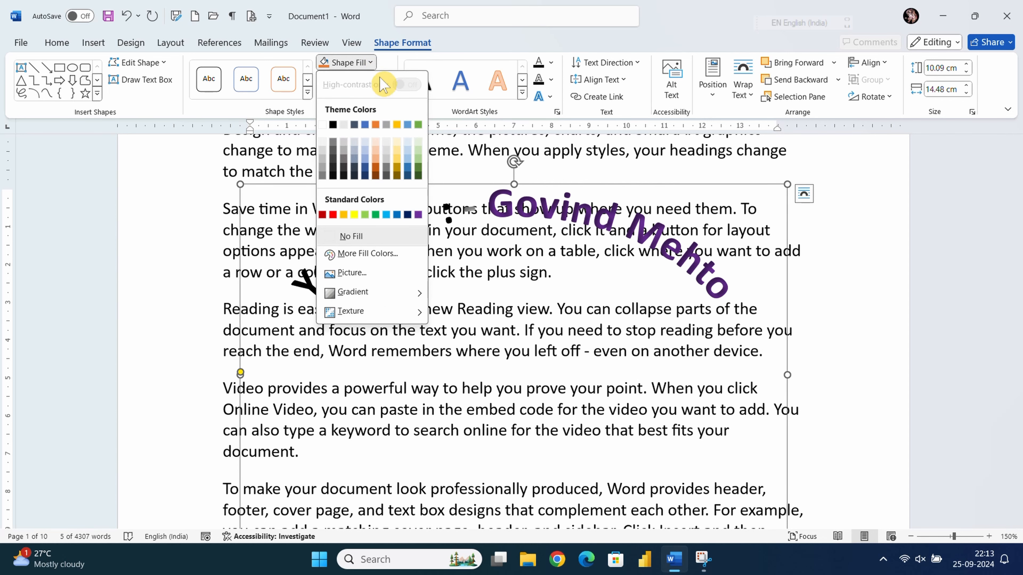
click(344, 215)
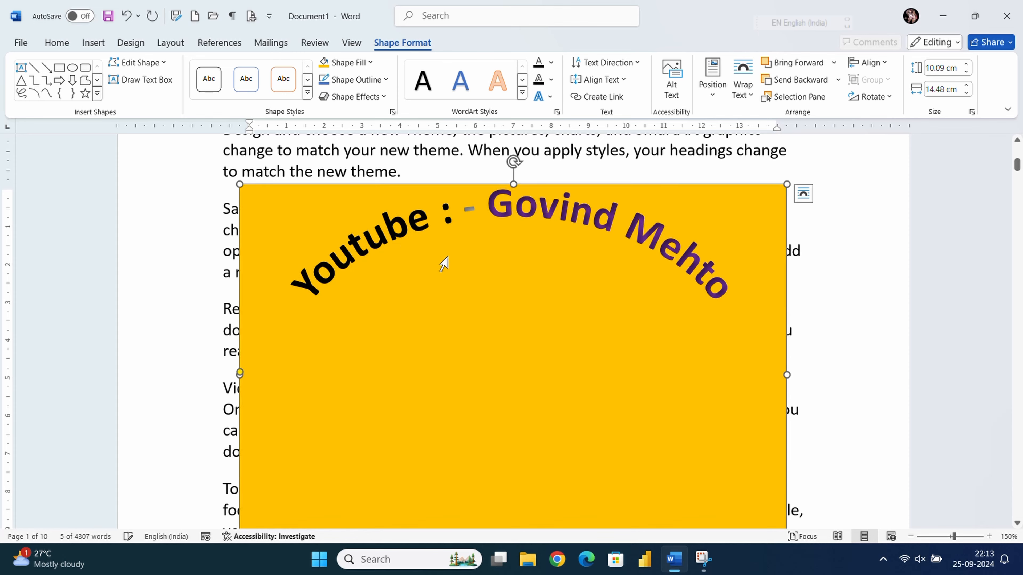
scroll(443, 263, down, 1)
click(501, 270)
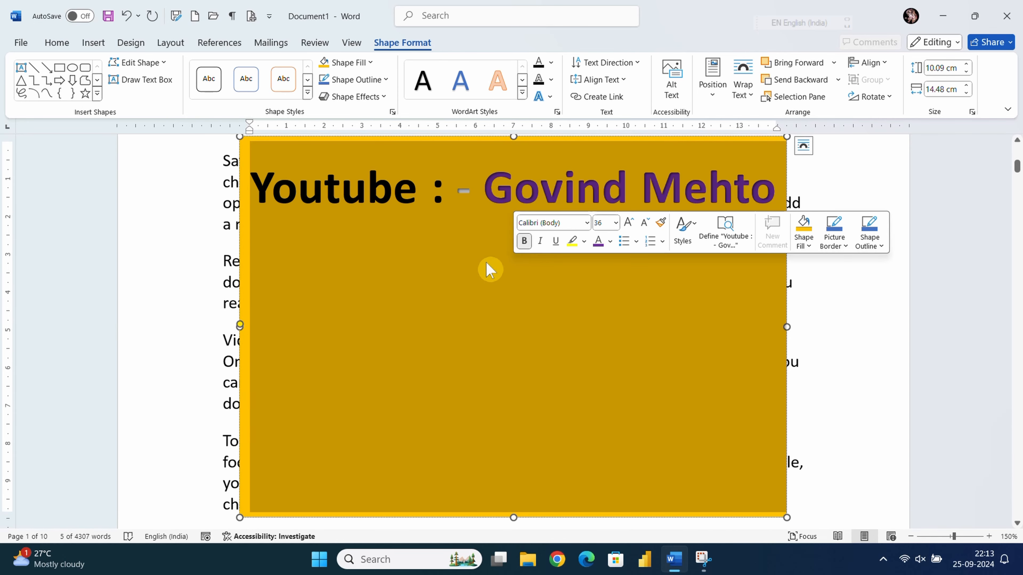
click(817, 310)
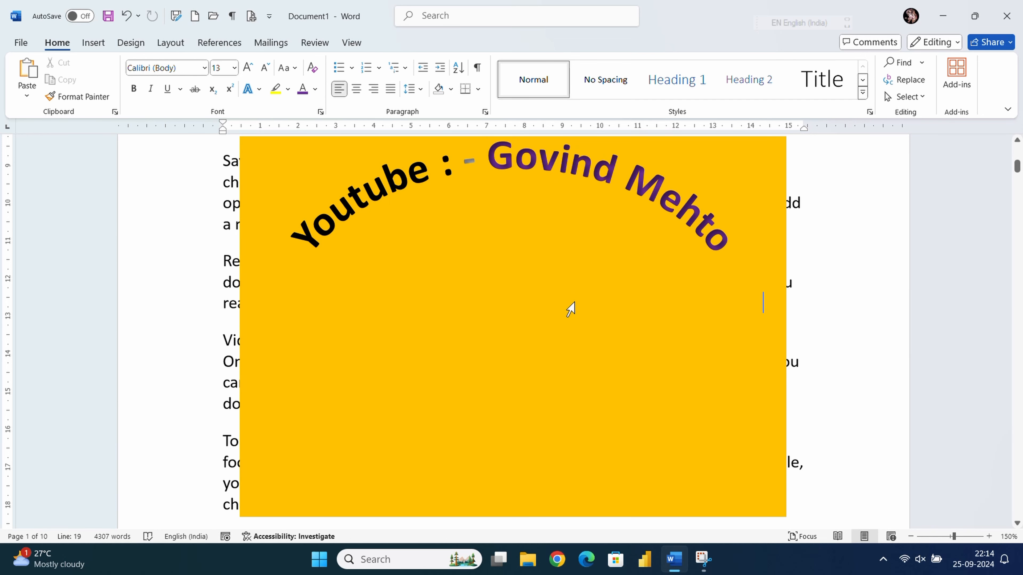
- Apply a circular Follow Path transform to the banner text
click(492, 206)
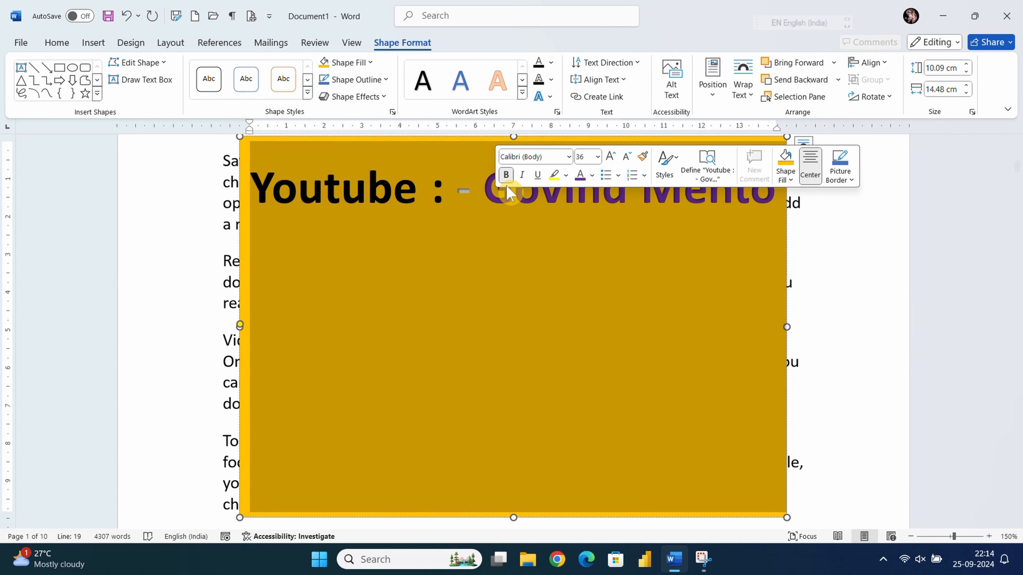
click(493, 225)
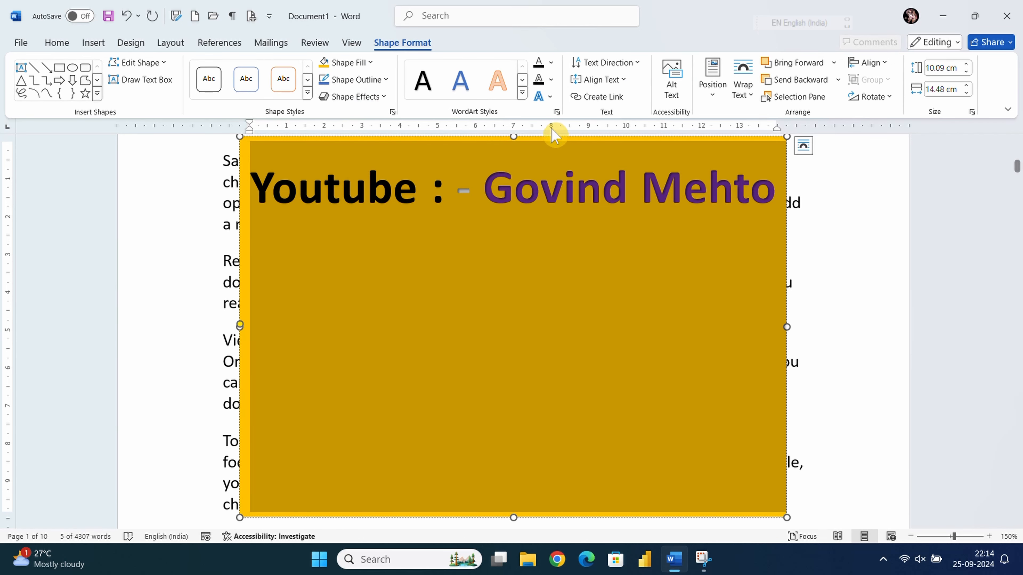
click(547, 97)
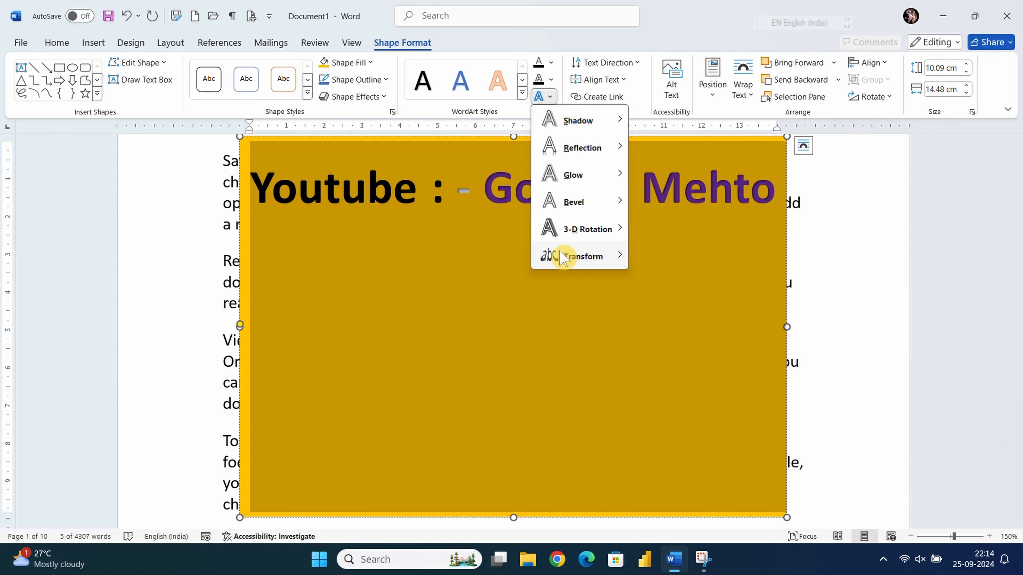
mouse_move(564, 256)
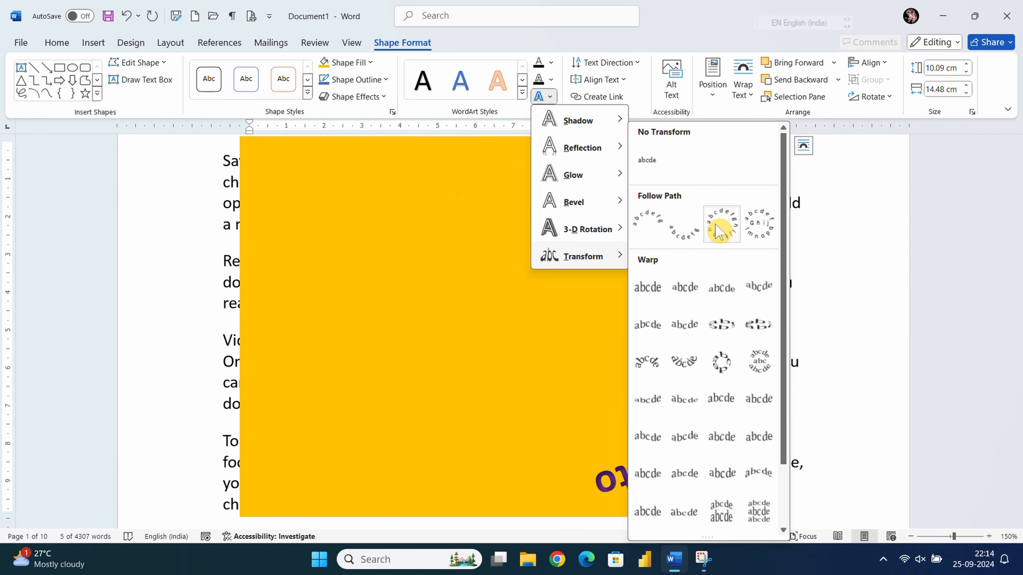
click(715, 230)
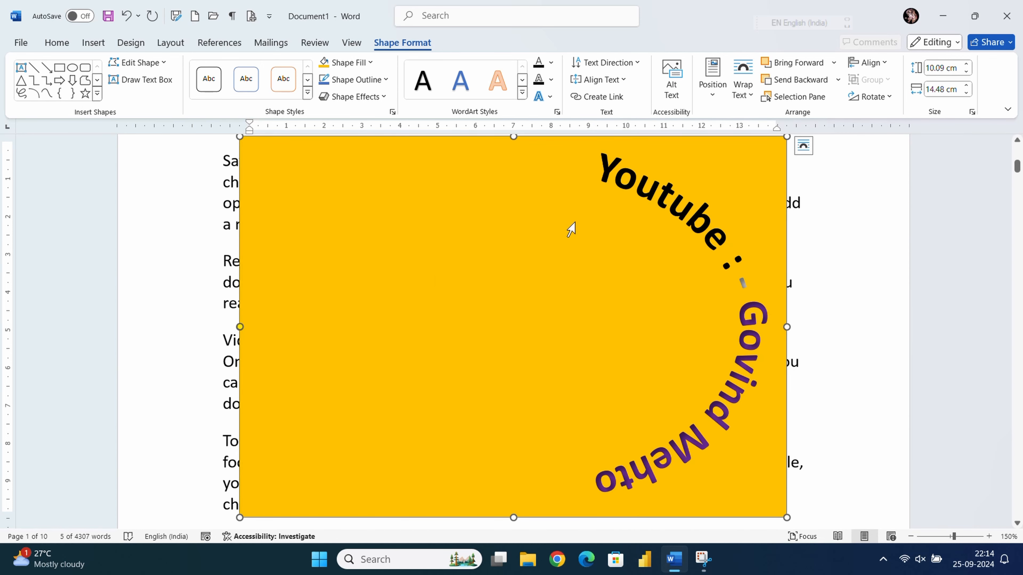
- Undo the curved effect and select all the banner text
key(ctrl+z)
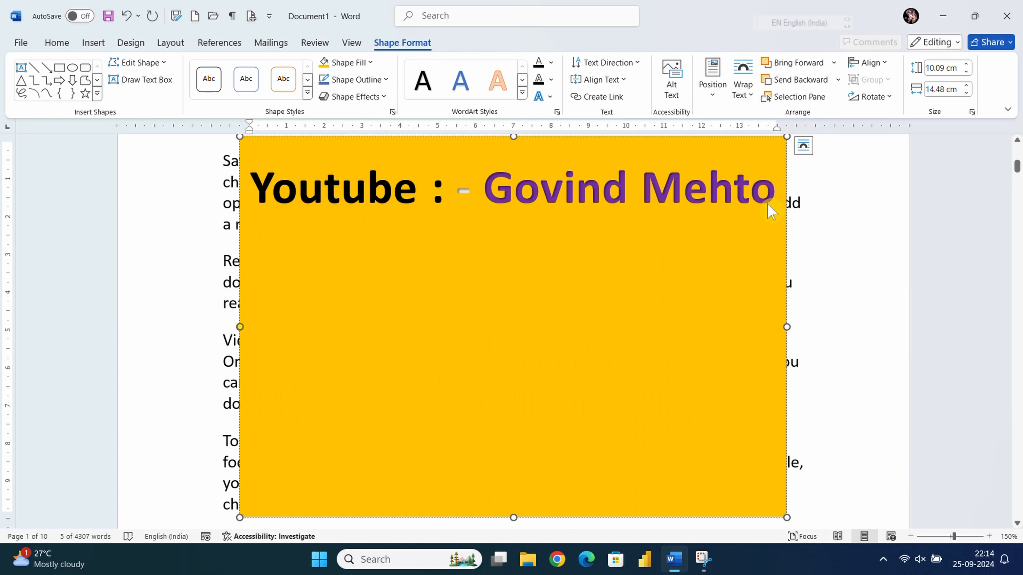
click(760, 199)
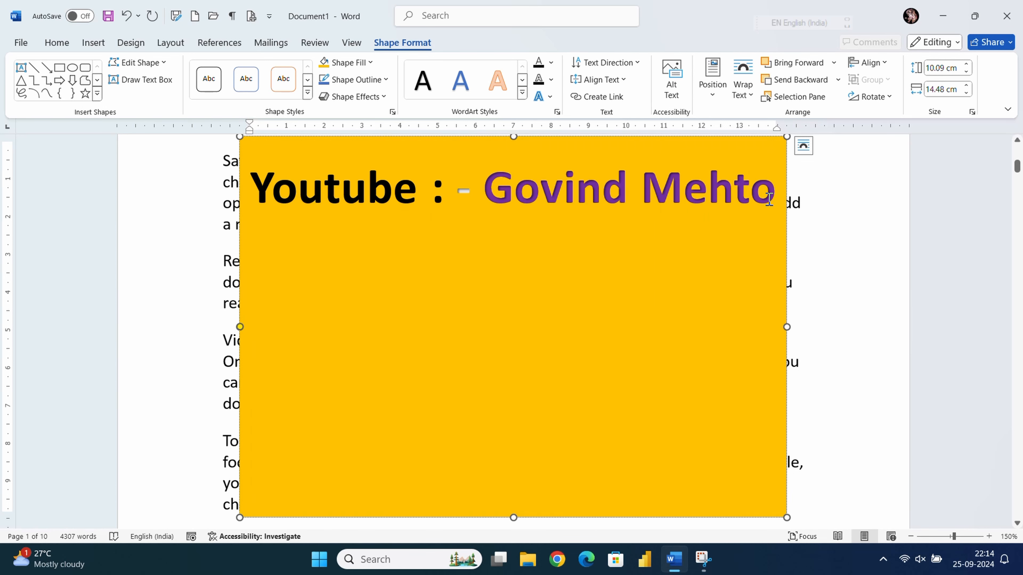
key(ctrl+a)
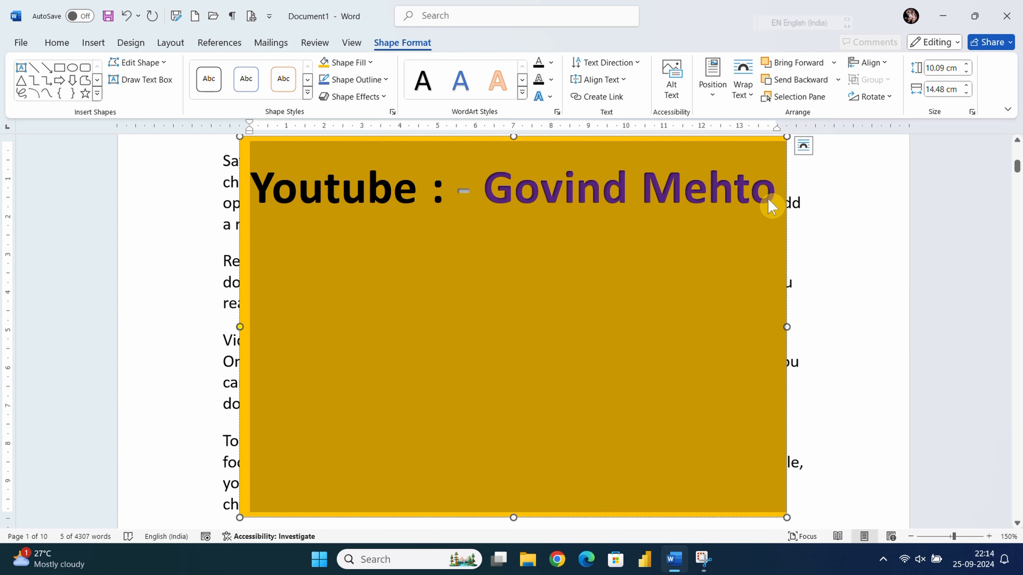
- Paste the Youtube channel line three more times so four copies fill the yellow box
text(Youtube : - Govind Mehto)
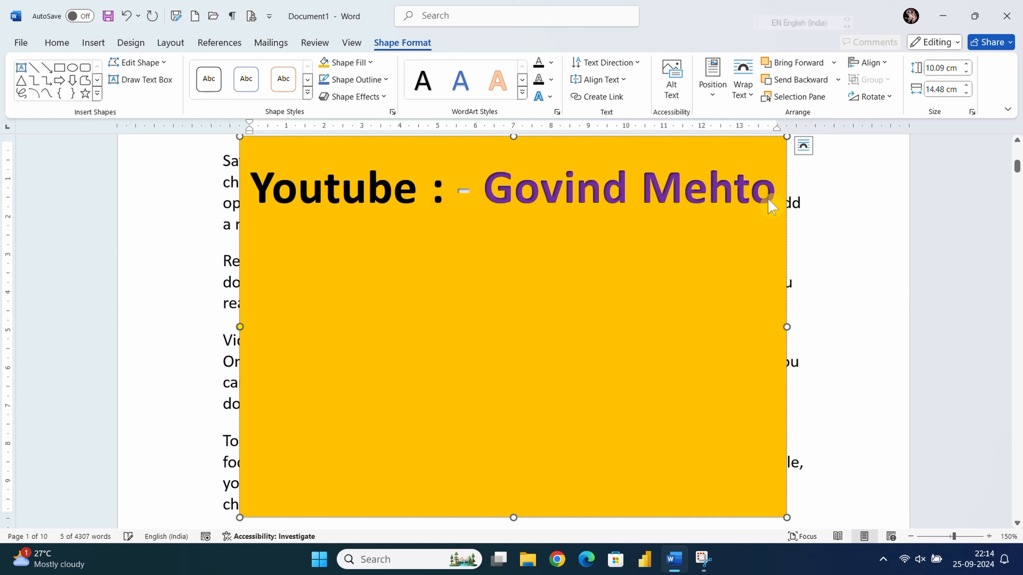
text(Youtube : - Govind Mehto)
text(Youtube : - Govind Mehto)
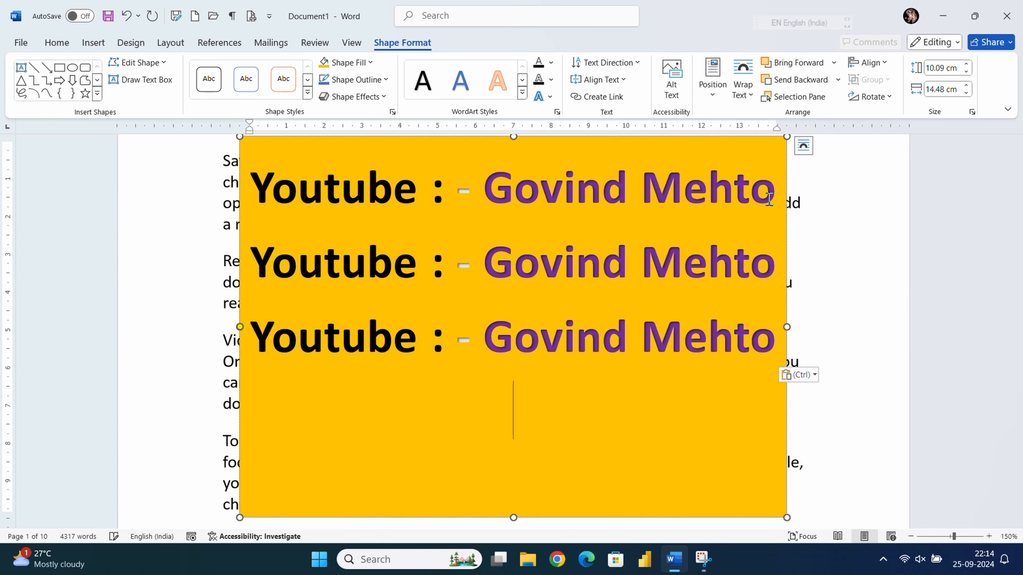
text(Youtube : - Govind Mehto)
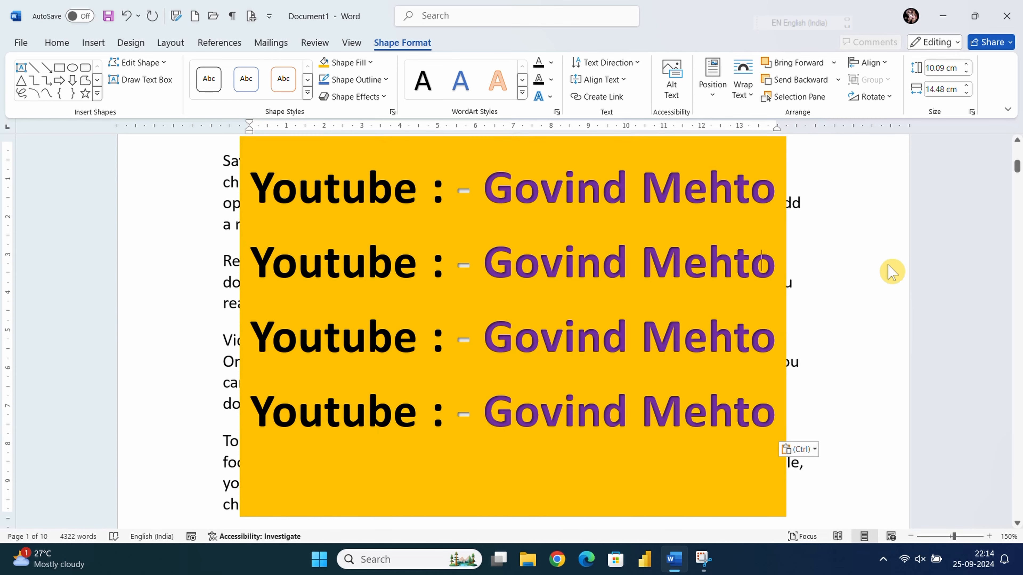
click(888, 267)
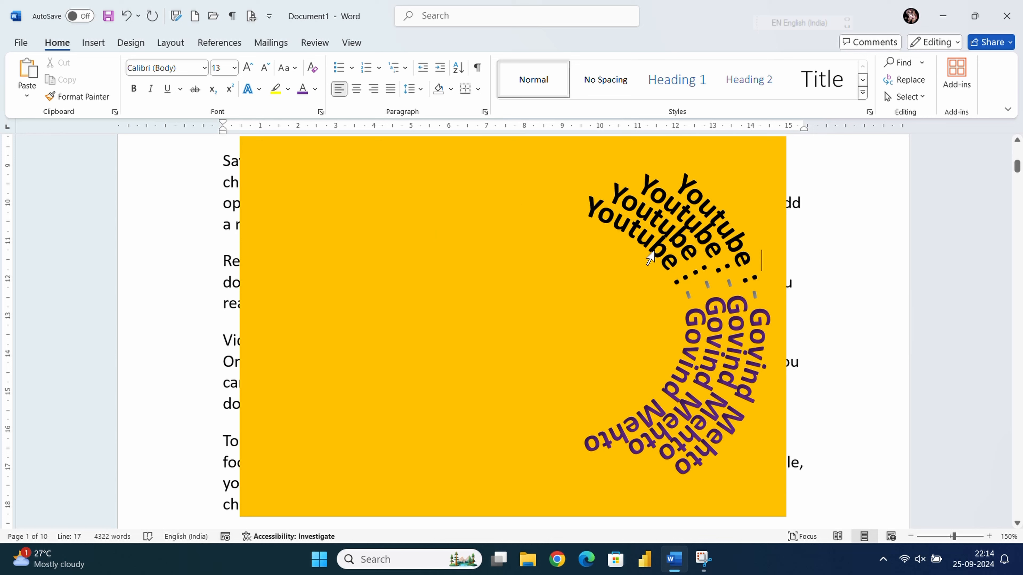
- Select the second line and browse the WordArt styles without applying one
triple_click(720, 284)
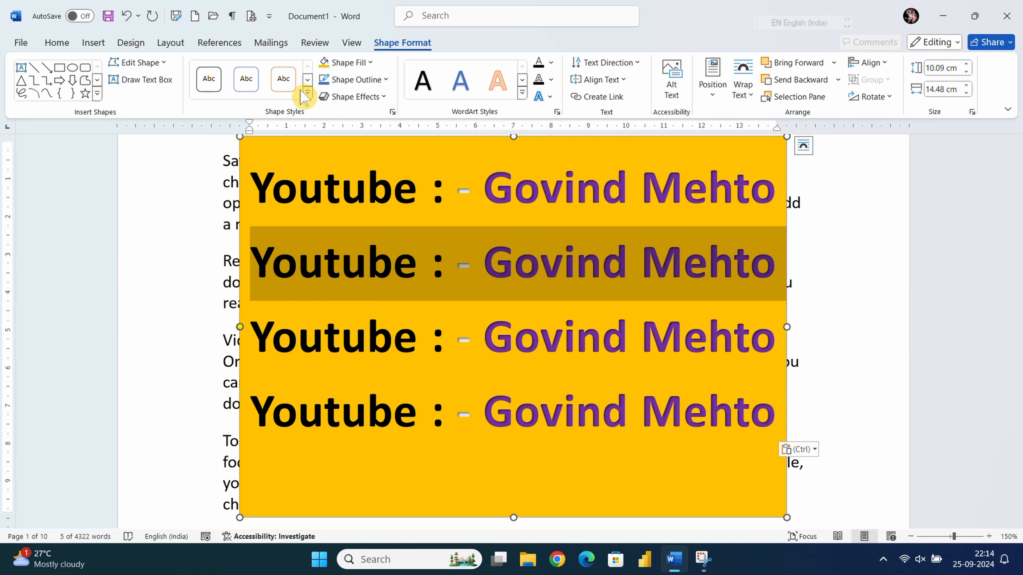
click(93, 42)
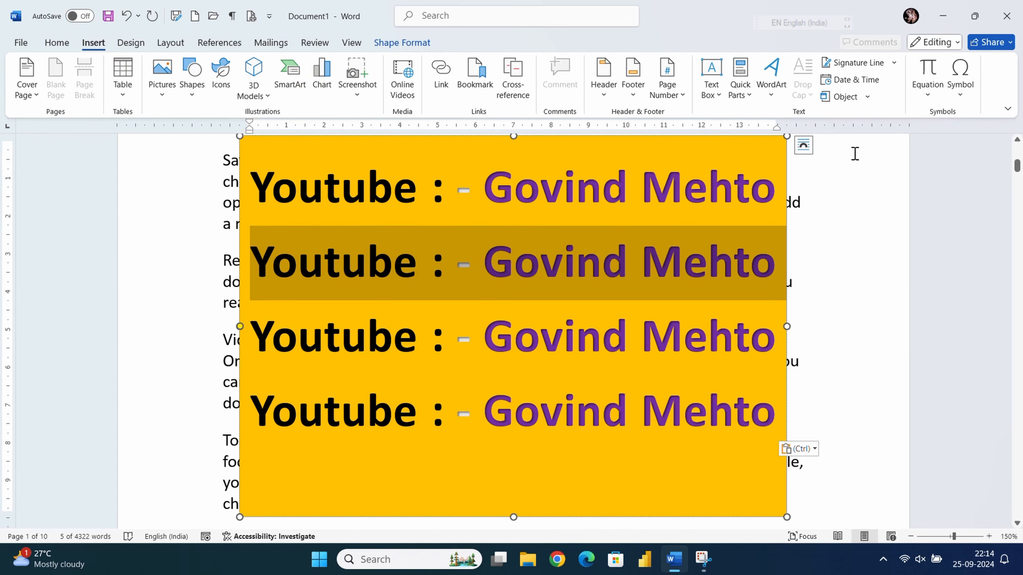
click(774, 99)
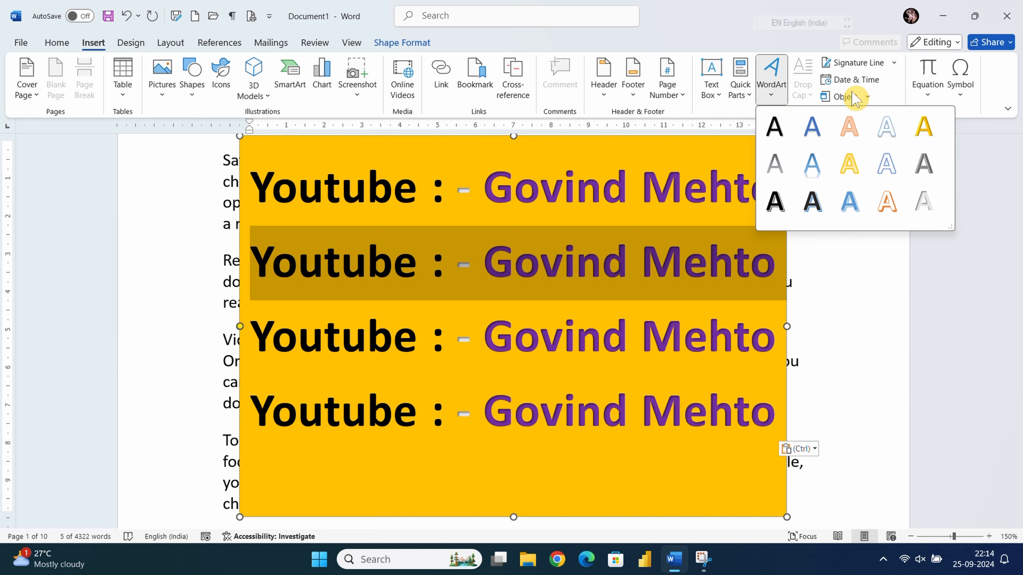
click(894, 309)
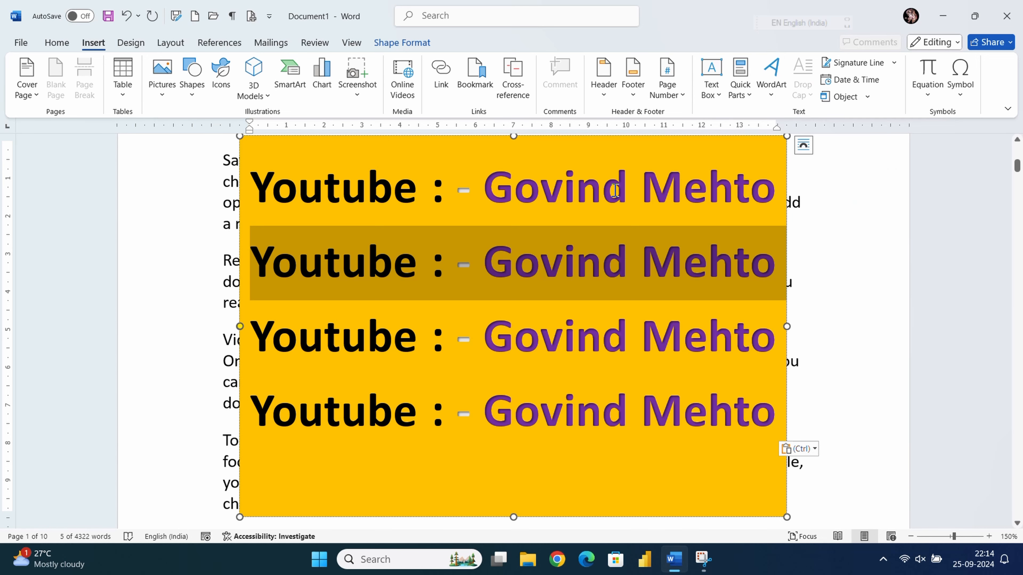
click(566, 216)
scroll(521, 178, up, 2)
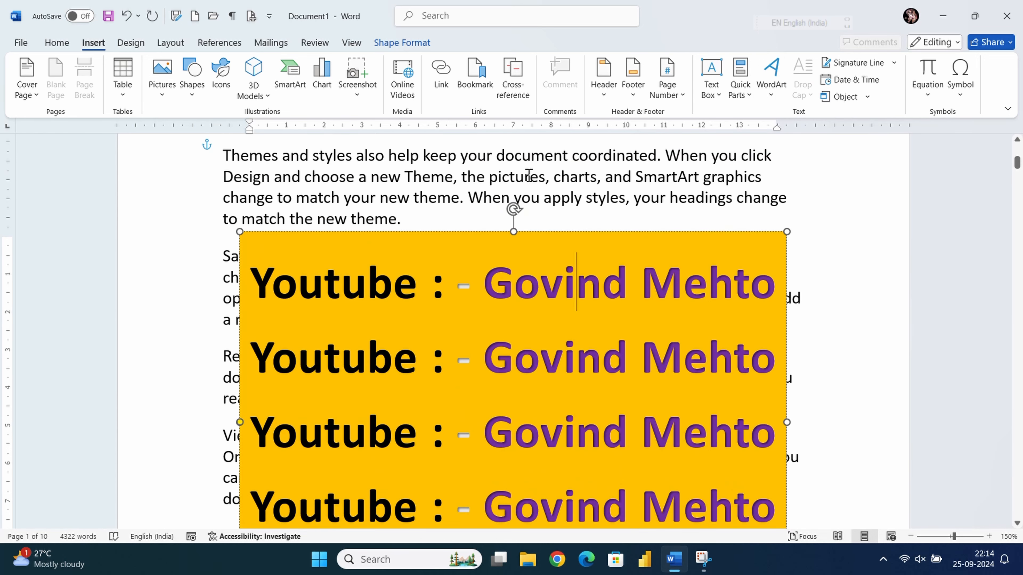
- Cut the yellow WordArt box out of the document
right_click(537, 230)
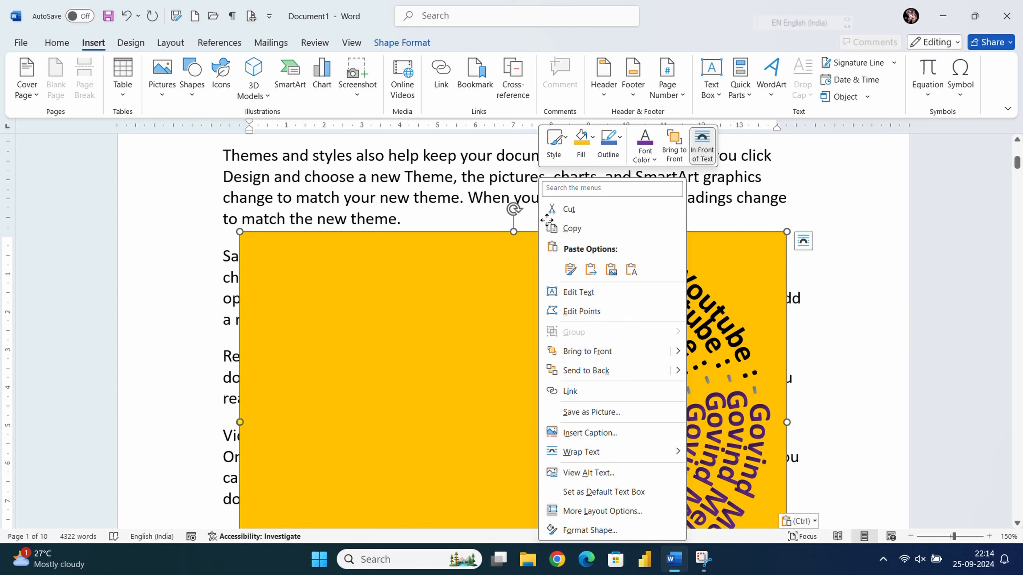
click(582, 212)
scroll(524, 247, up, 2)
scroll(525, 246, up, 6)
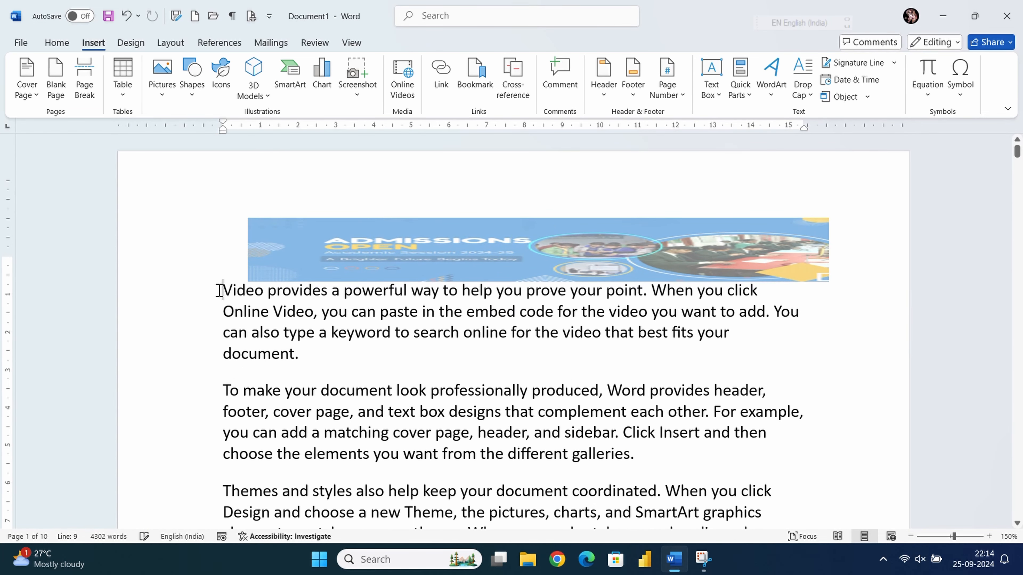
- Insert a blank line above the 'Video provides…' paragraph and select its first letter V
key(Return)
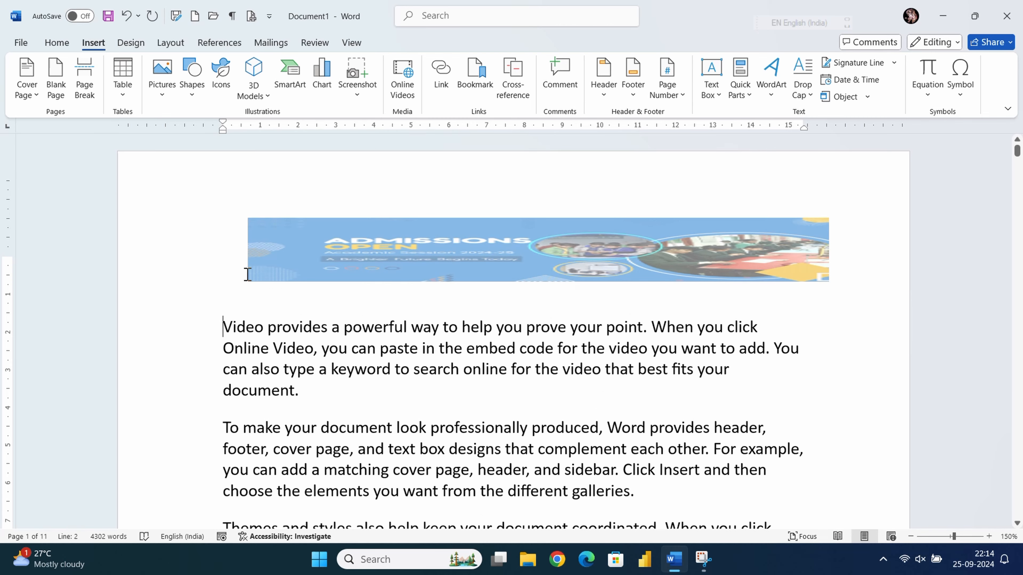
scroll(239, 284, down, 3)
scroll(239, 284, up, 11)
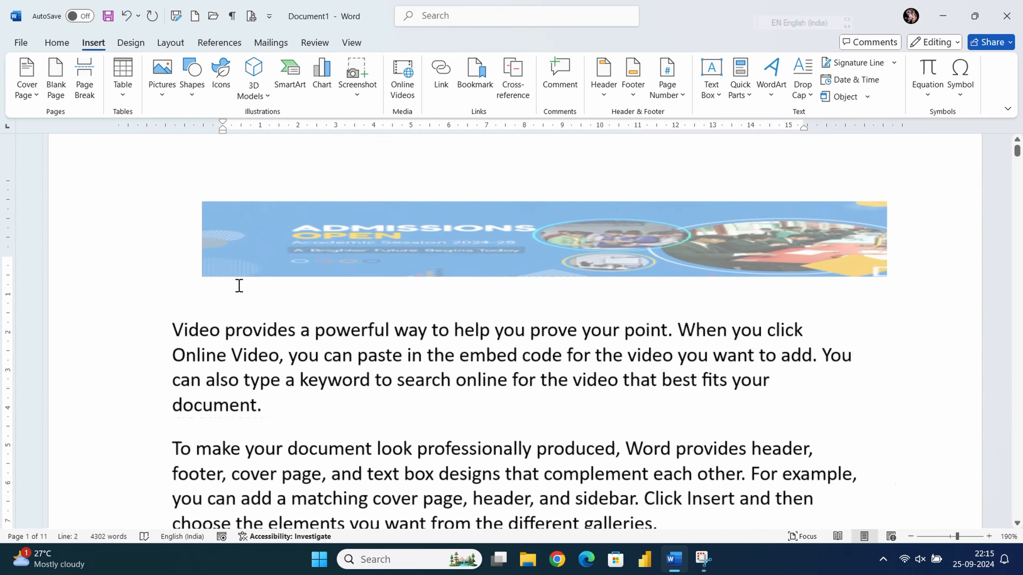
scroll(239, 286, up, 5)
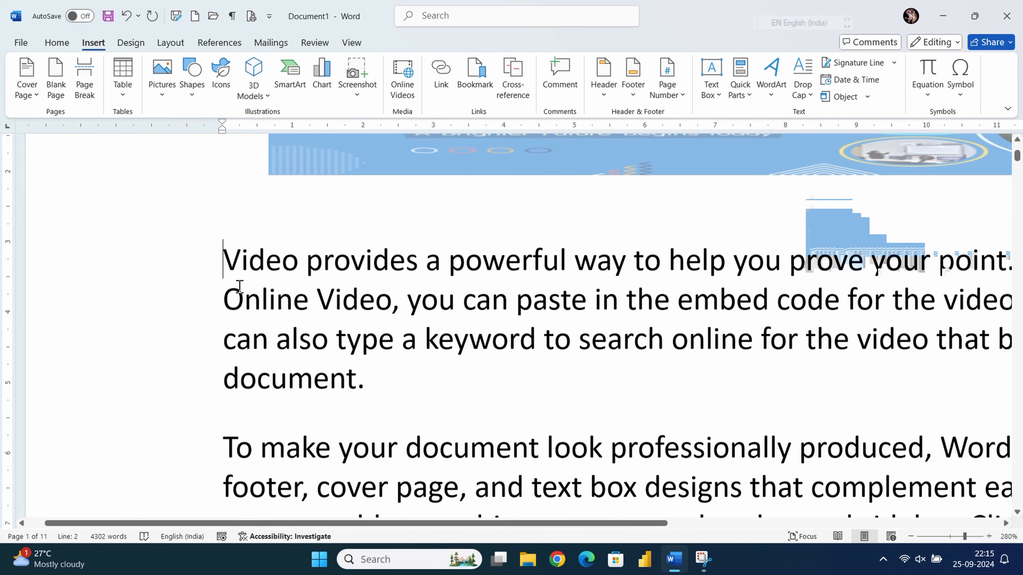
scroll(241, 210, up, 2)
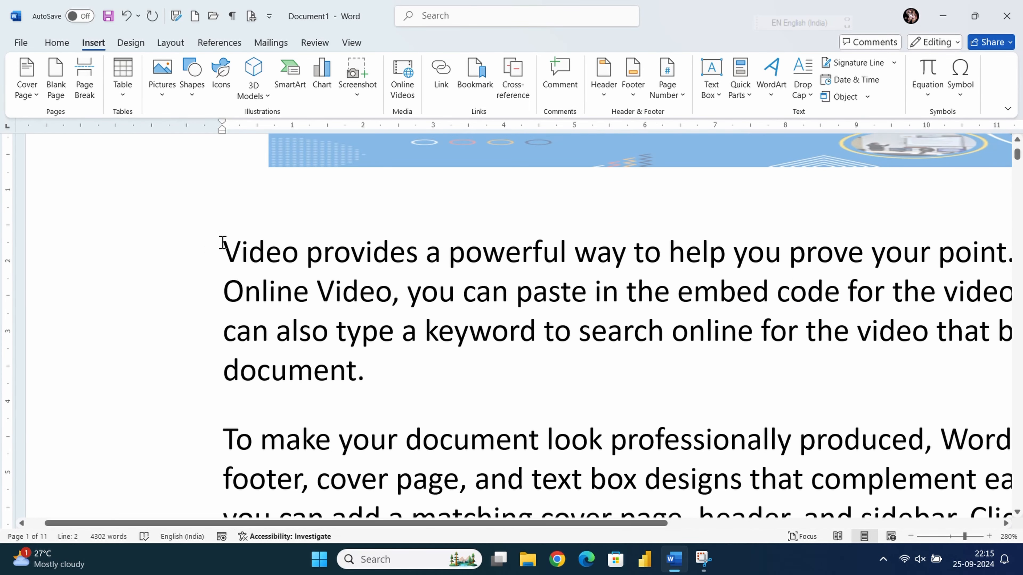
drag(228, 246, 242, 247)
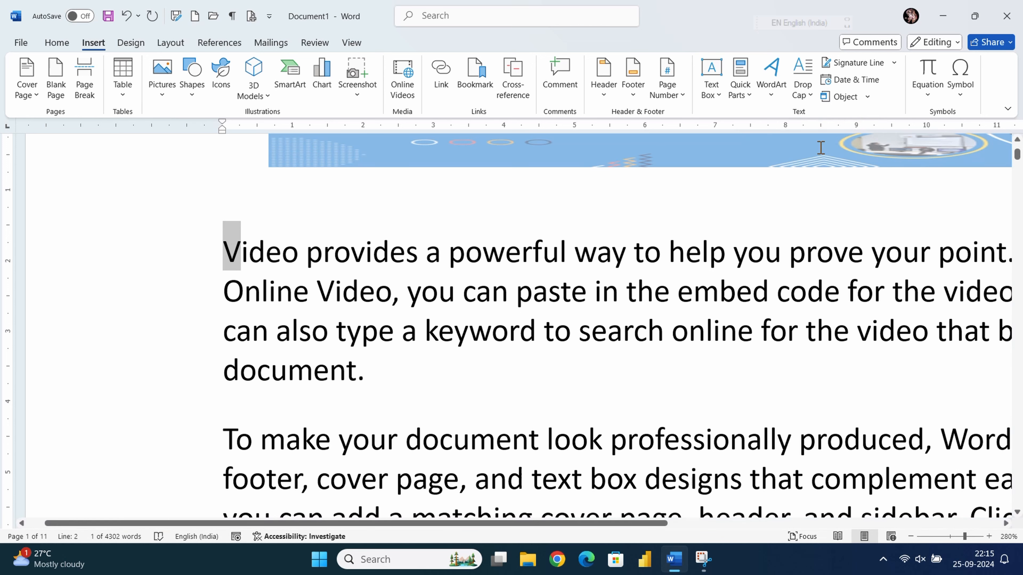
- Look through the Drop Cap menu and its options dialog, closing both without changes
click(810, 84)
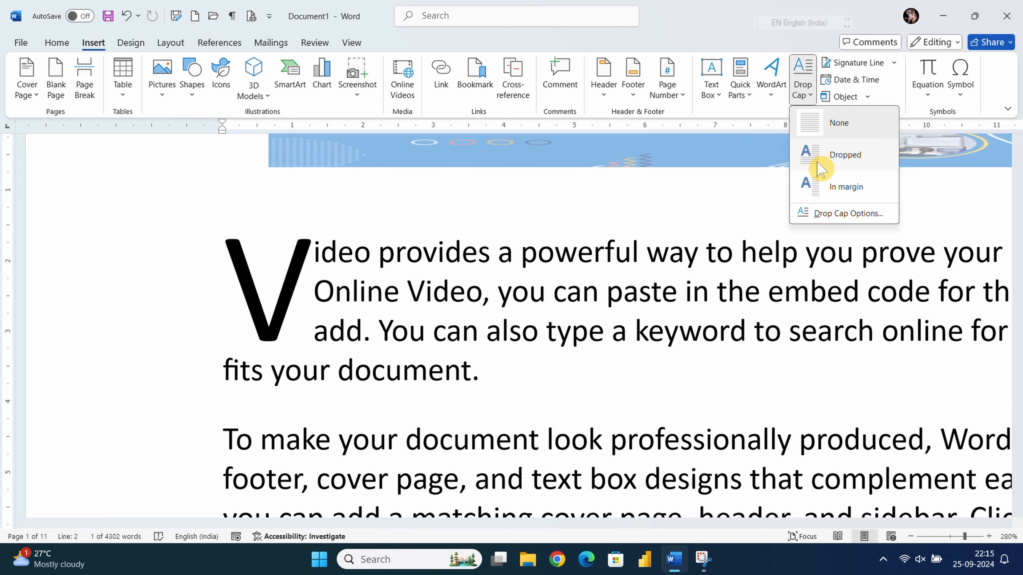
click(738, 193)
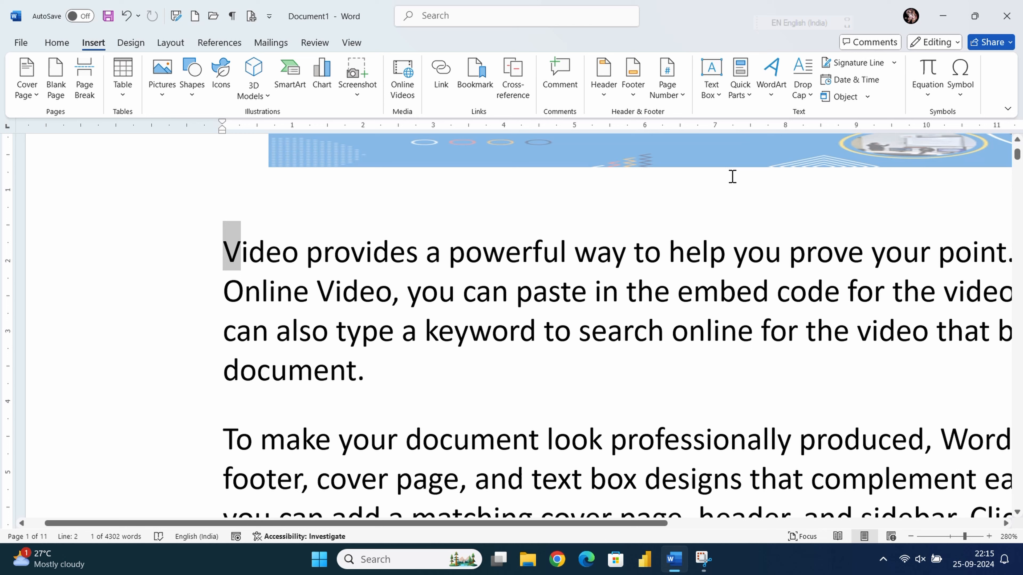
click(803, 86)
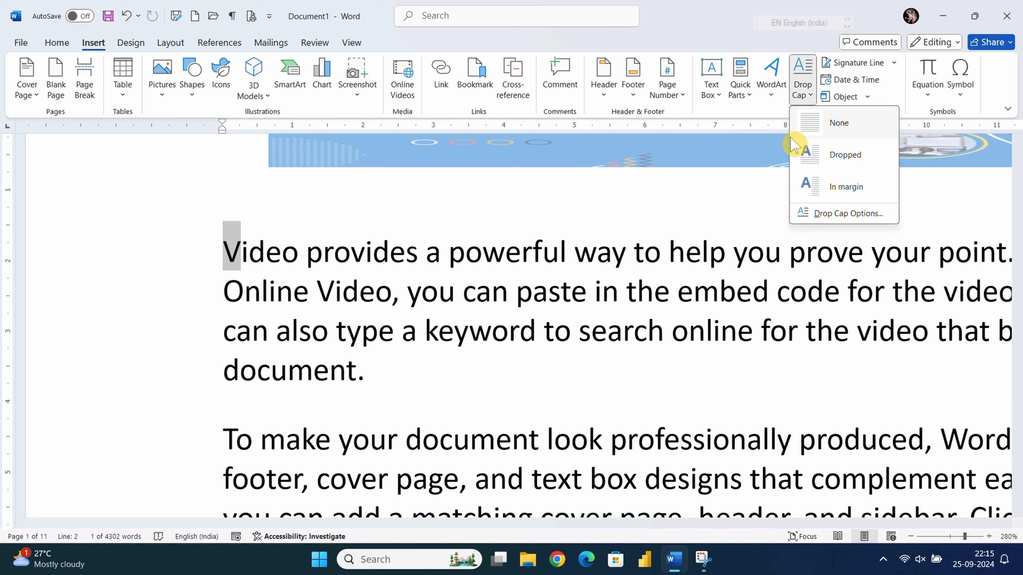
click(831, 212)
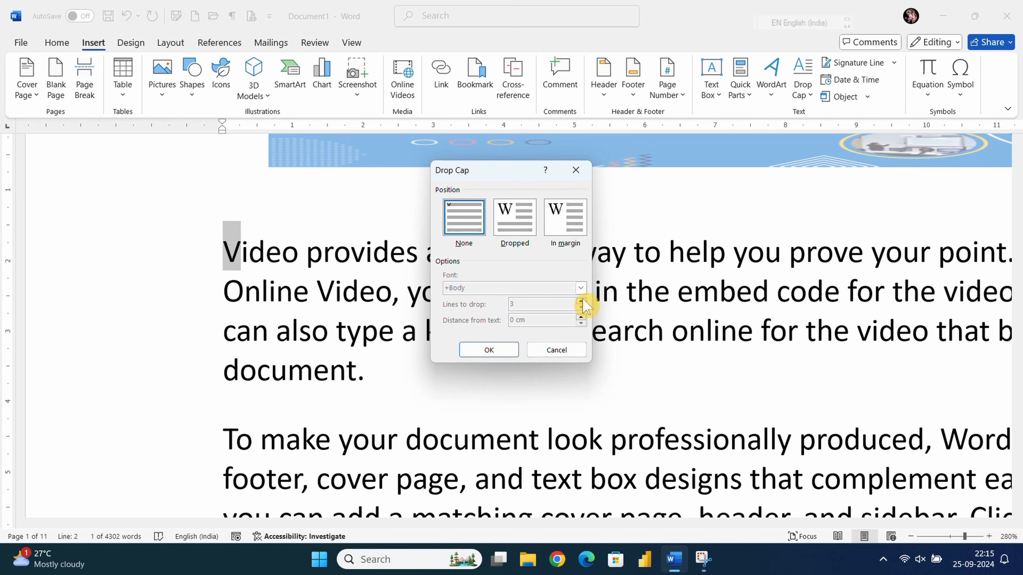
click(577, 171)
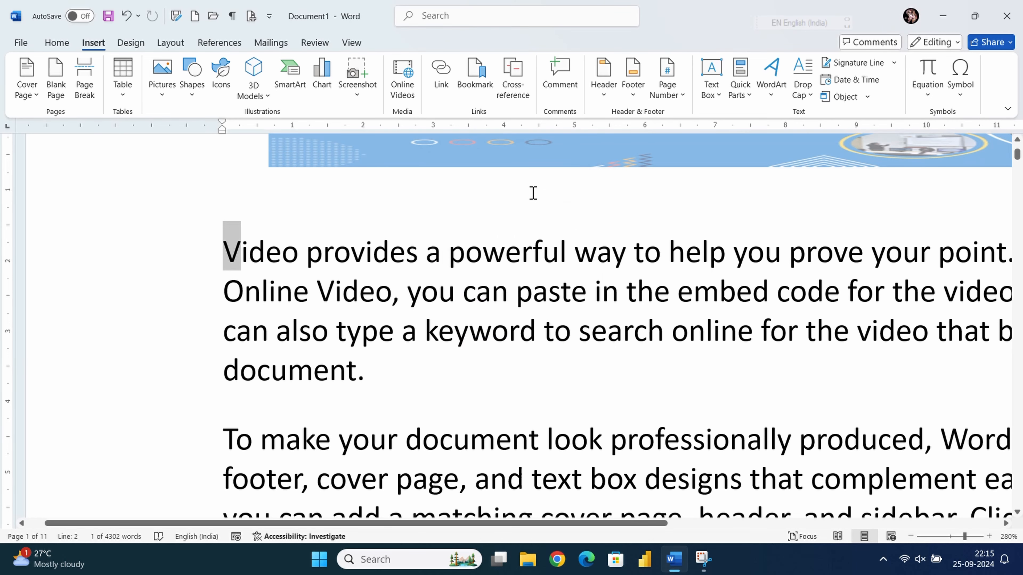
- Make the V a dropped capital set to drop 10 lines
click(801, 97)
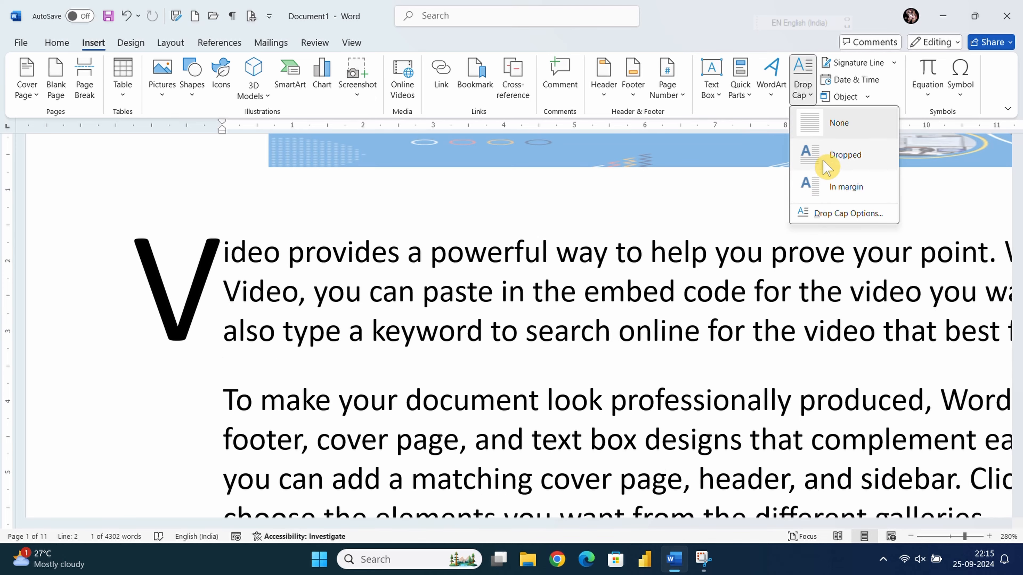
click(825, 157)
click(803, 99)
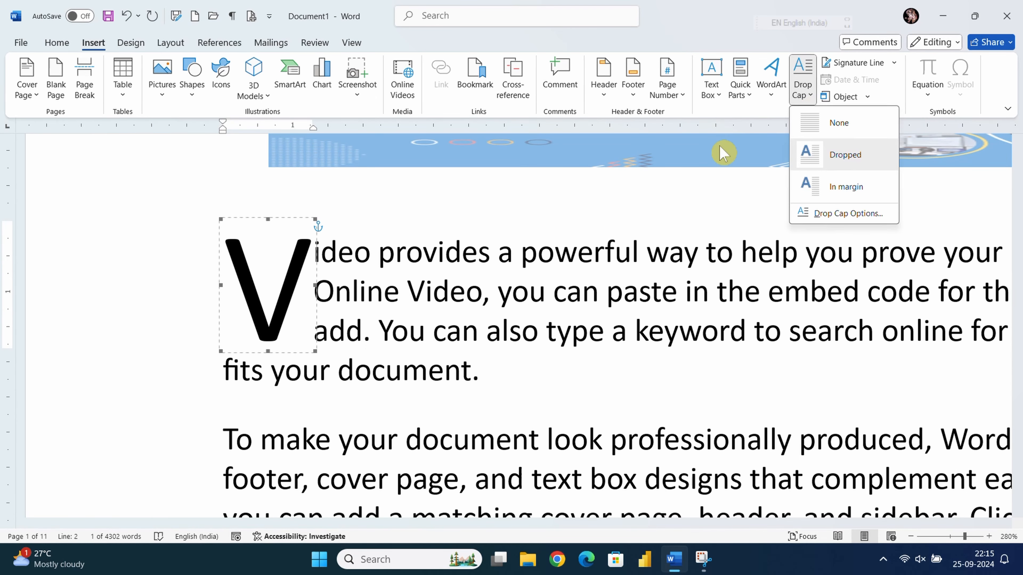
click(805, 211)
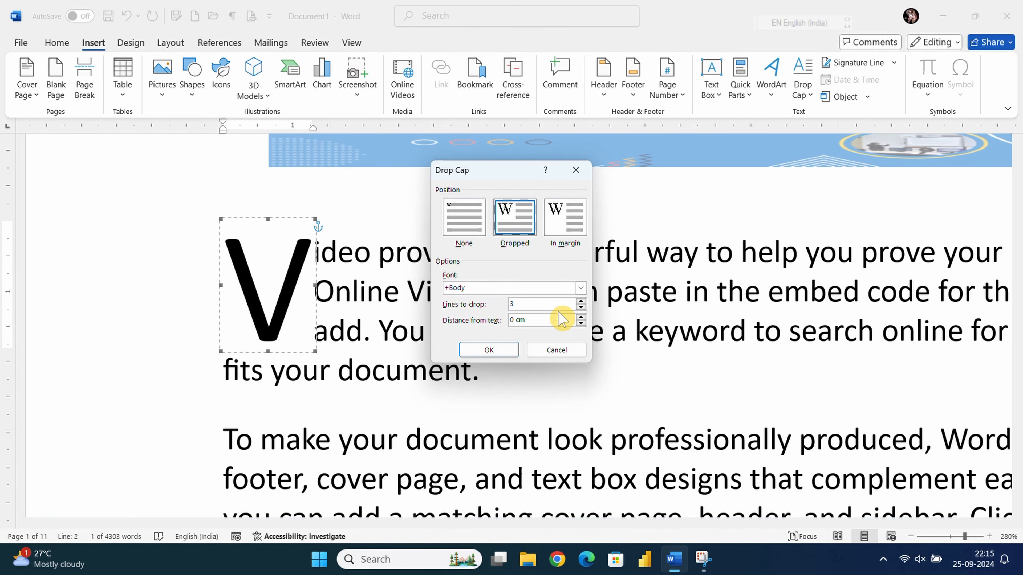
click(580, 302)
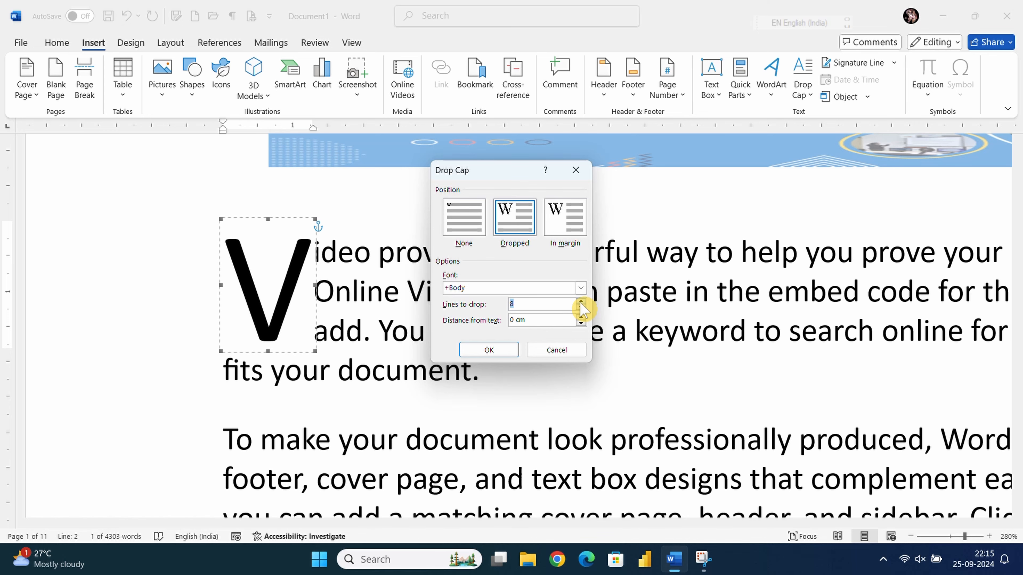
click(488, 349)
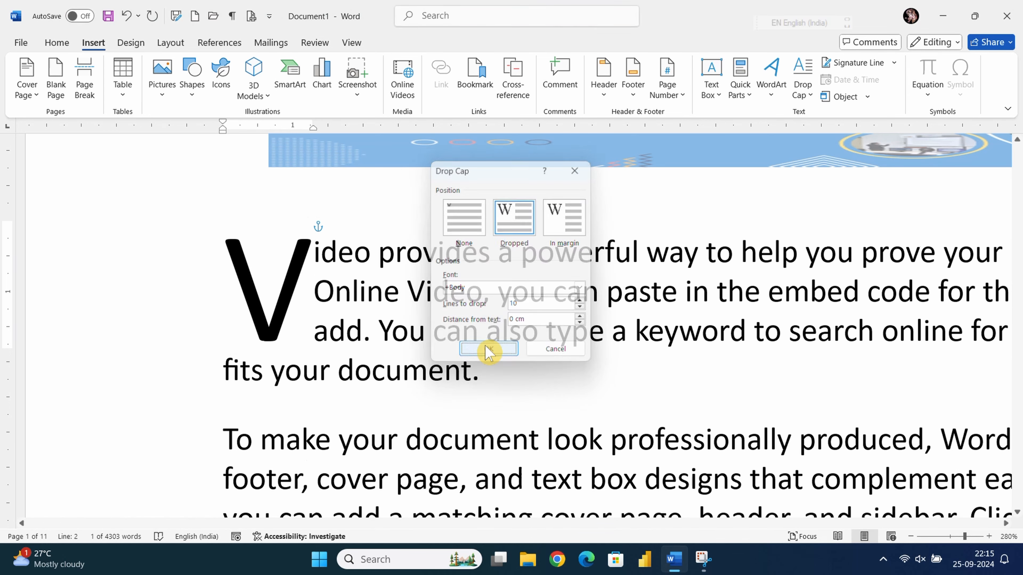
scroll(486, 345, down, 4)
scroll(485, 343, up, 3)
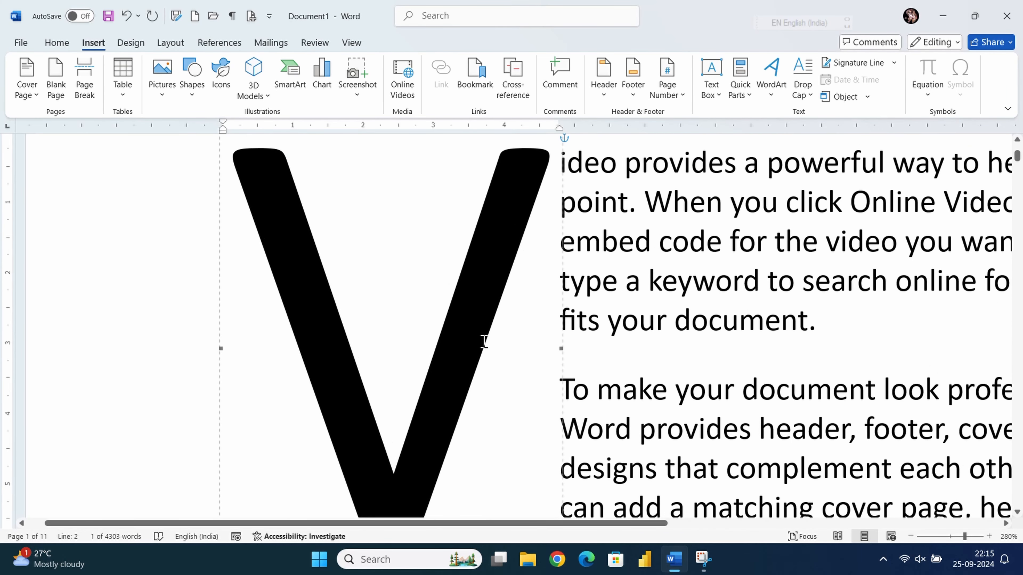
- Change the V drop cap in Drop Cap Options to drop only 2 lines
ctrl+scroll(480, 332, down, 17)
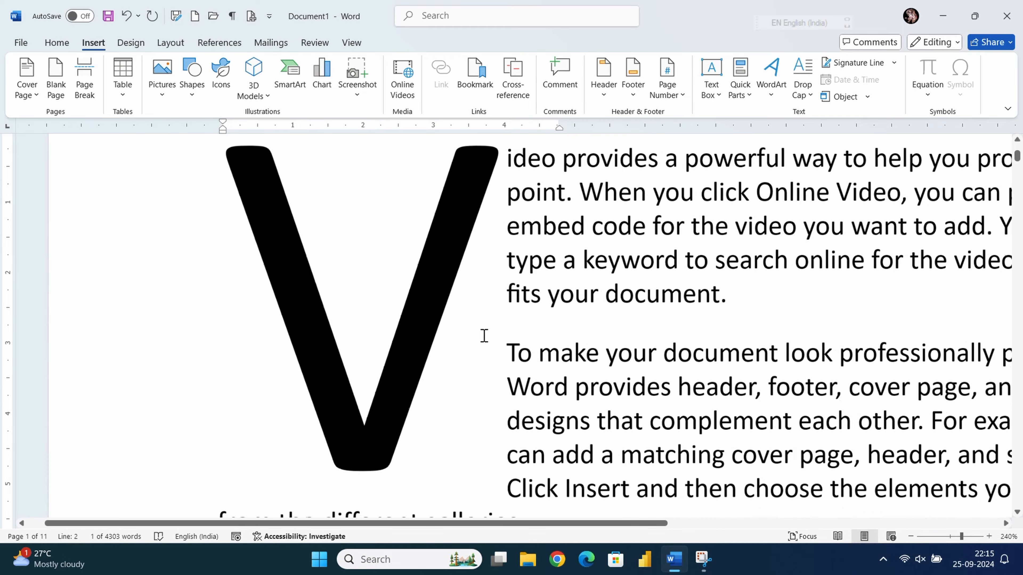
scroll(486, 339, up, 3)
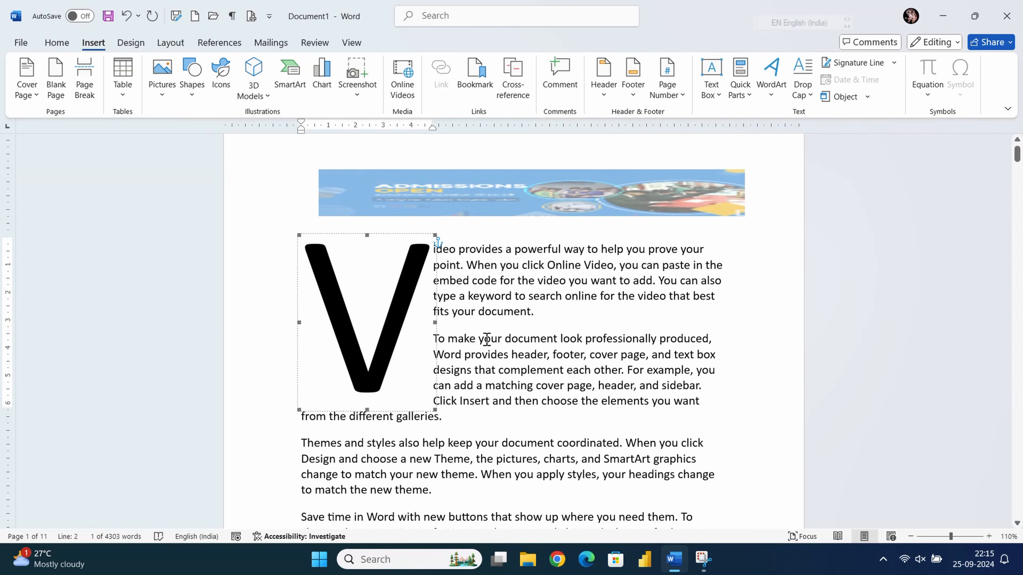
click(797, 96)
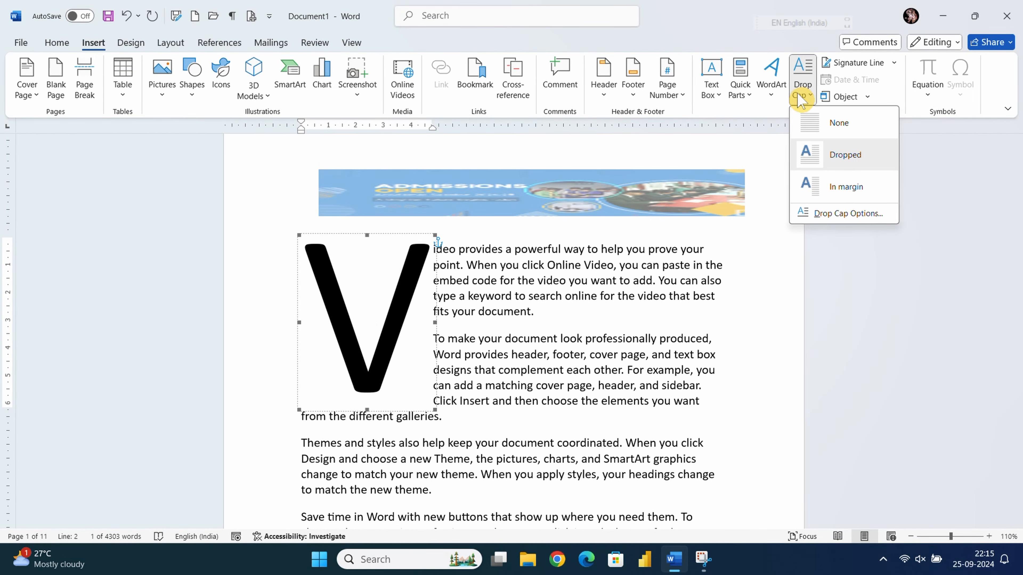
click(834, 215)
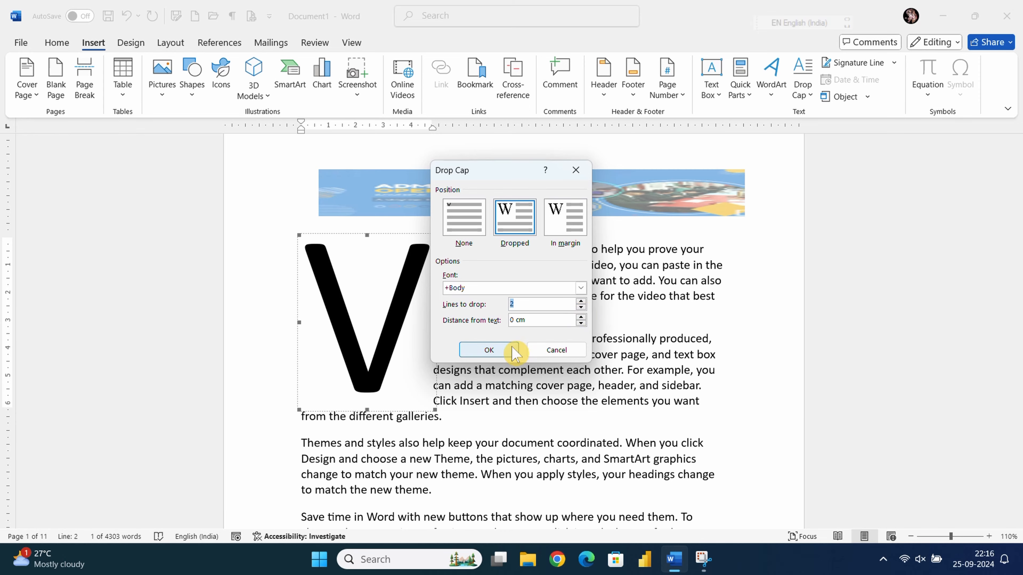
click(489, 349)
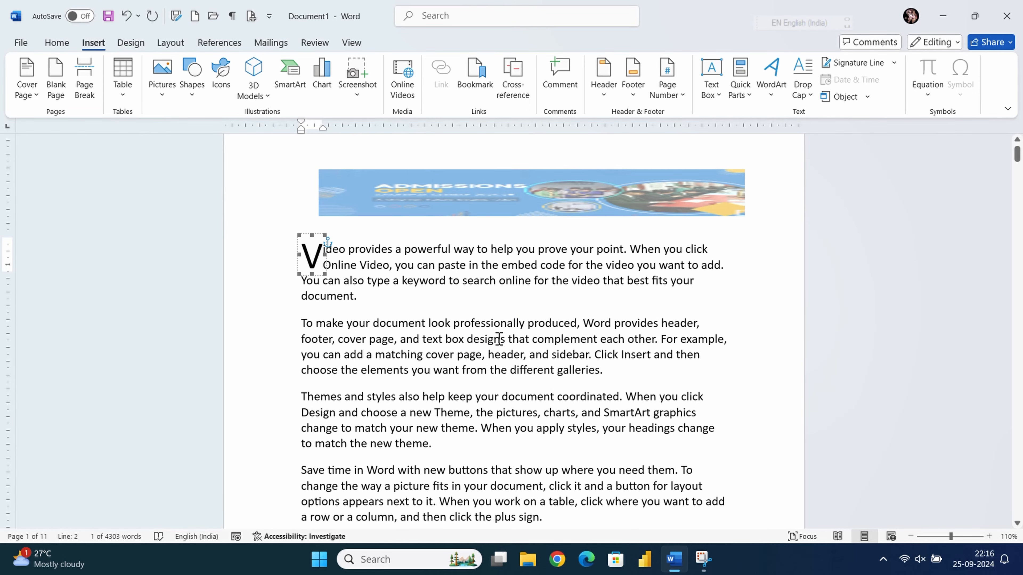
- Check the two-line drop cap by selecting it and the paragraph's last sentence
ctrl+scroll(498, 339, up, 8)
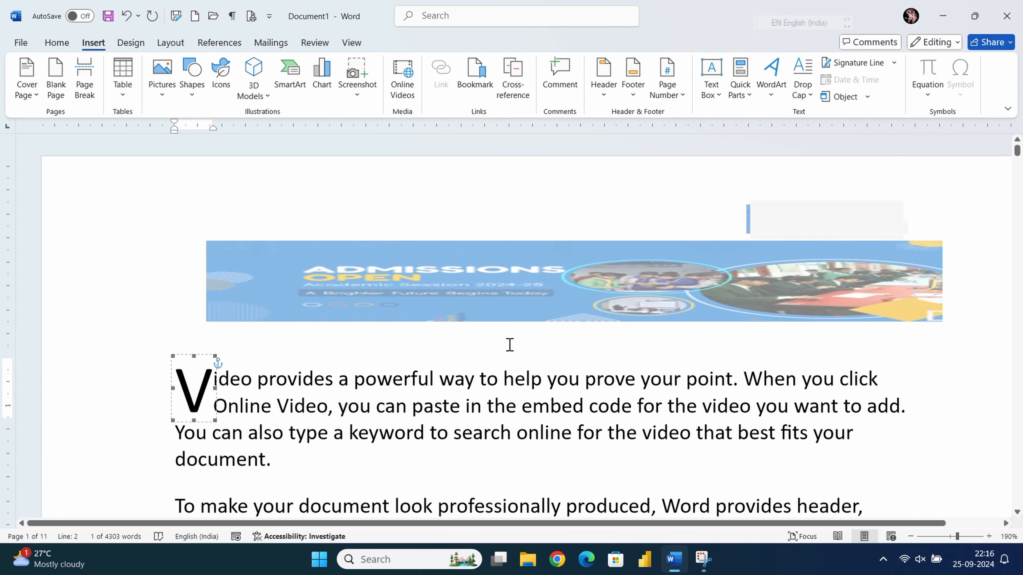
scroll(510, 344, down, 1)
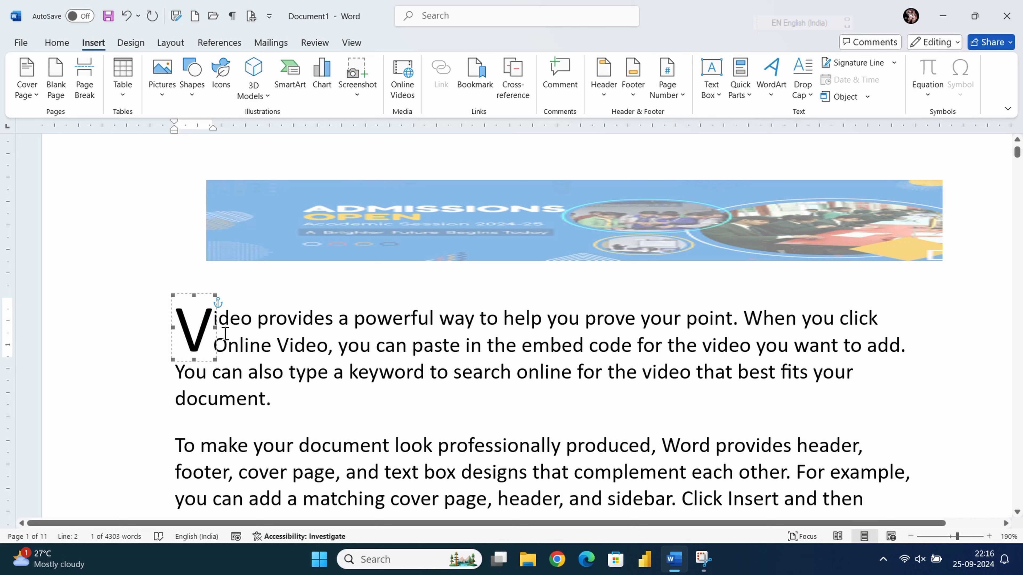
click(223, 333)
click(198, 324)
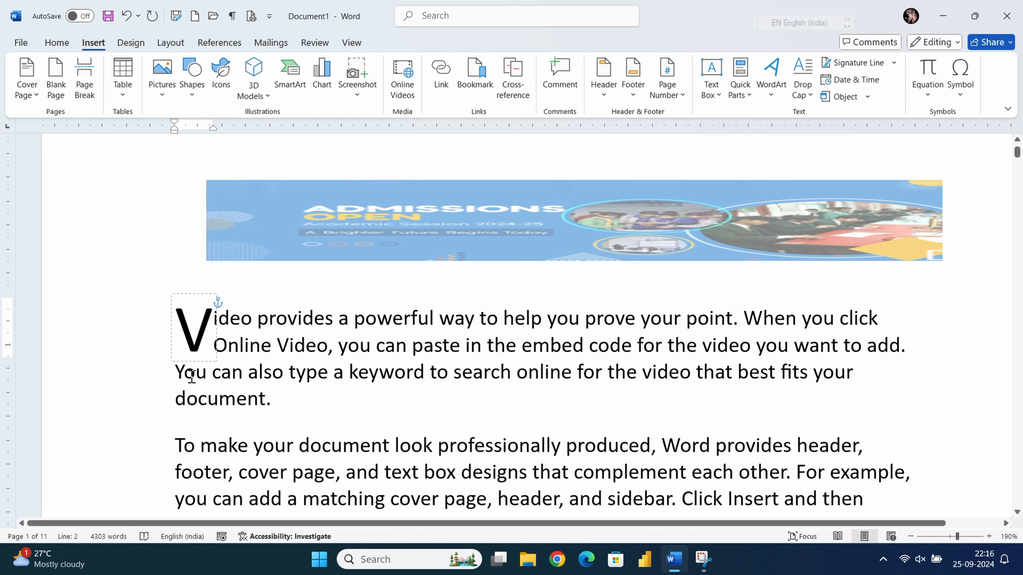
drag(172, 374, 259, 395)
click(207, 346)
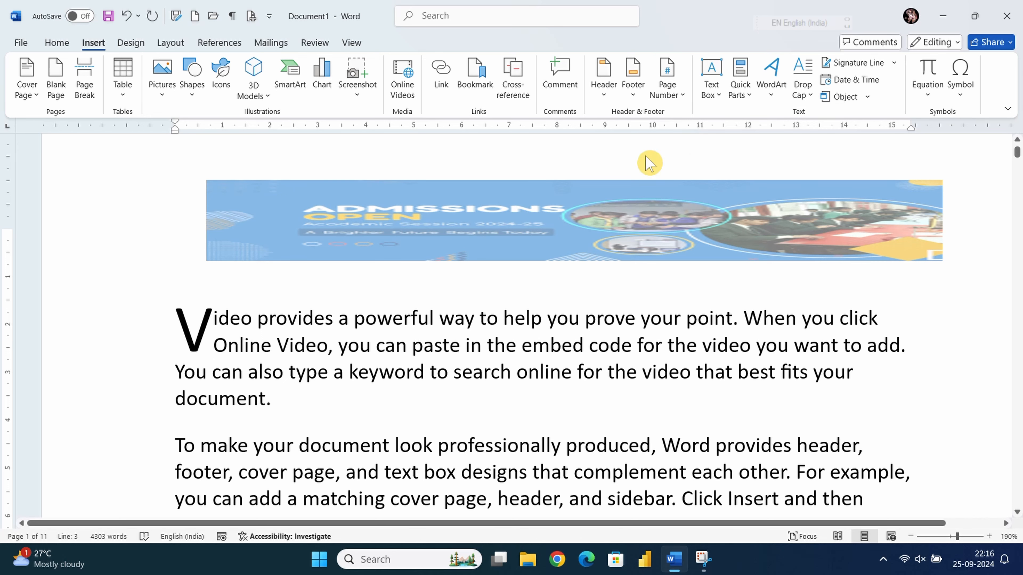
- Move the V drop cap into the left margin
click(802, 85)
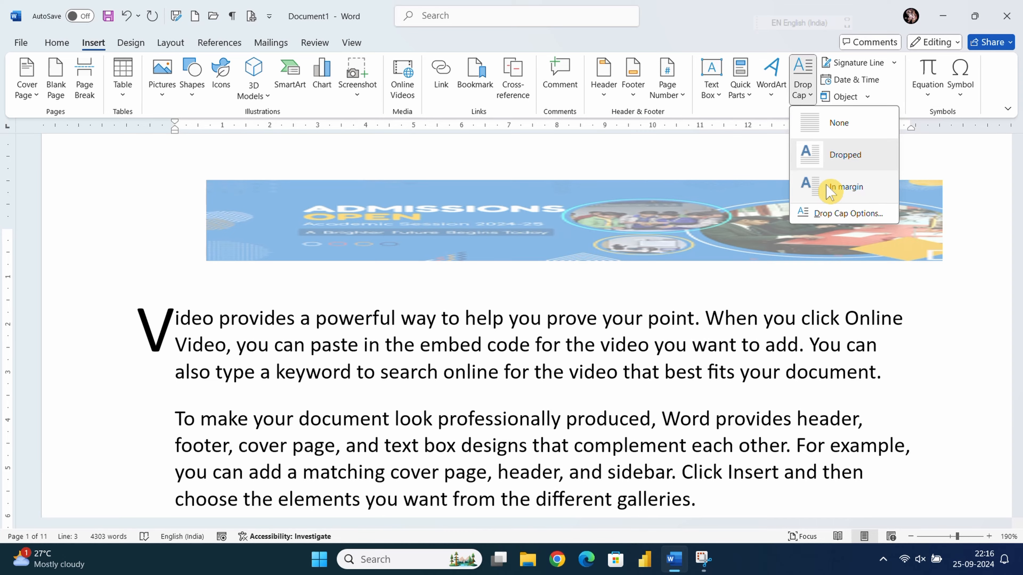
click(832, 189)
scroll(295, 348, down, 4)
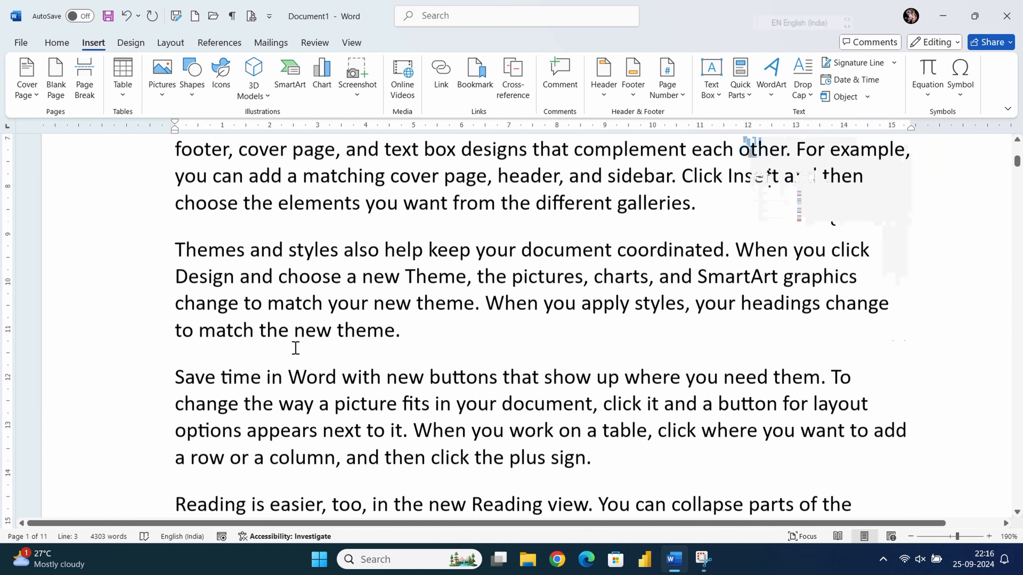
scroll(295, 348, down, 15)
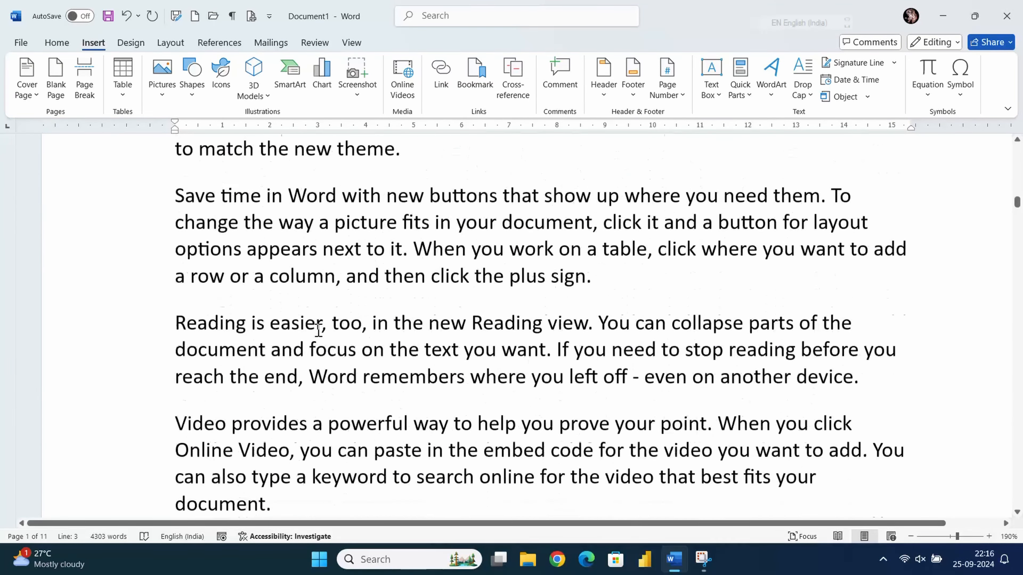
scroll(318, 330, up, 12)
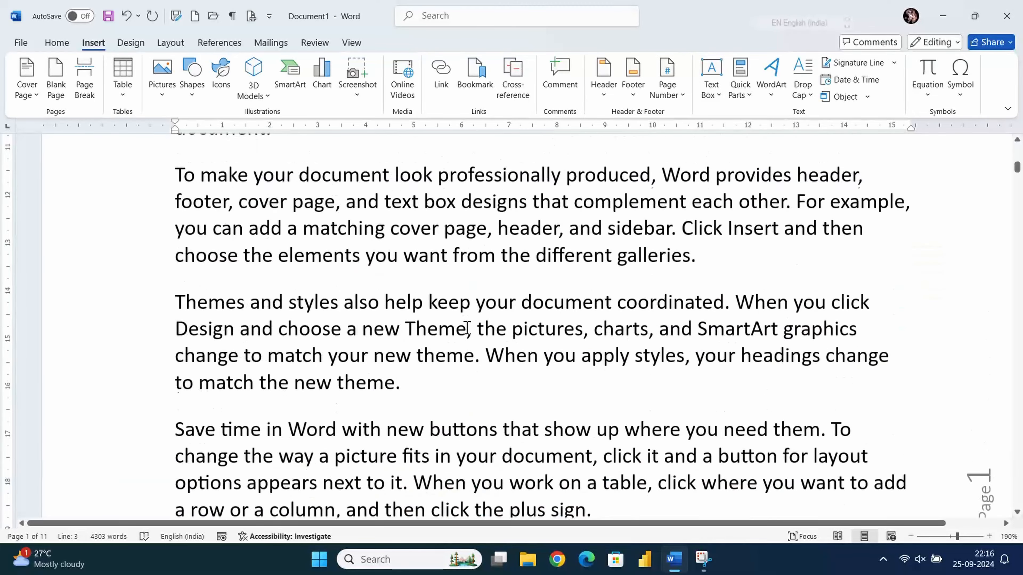
scroll(467, 329, up, 6)
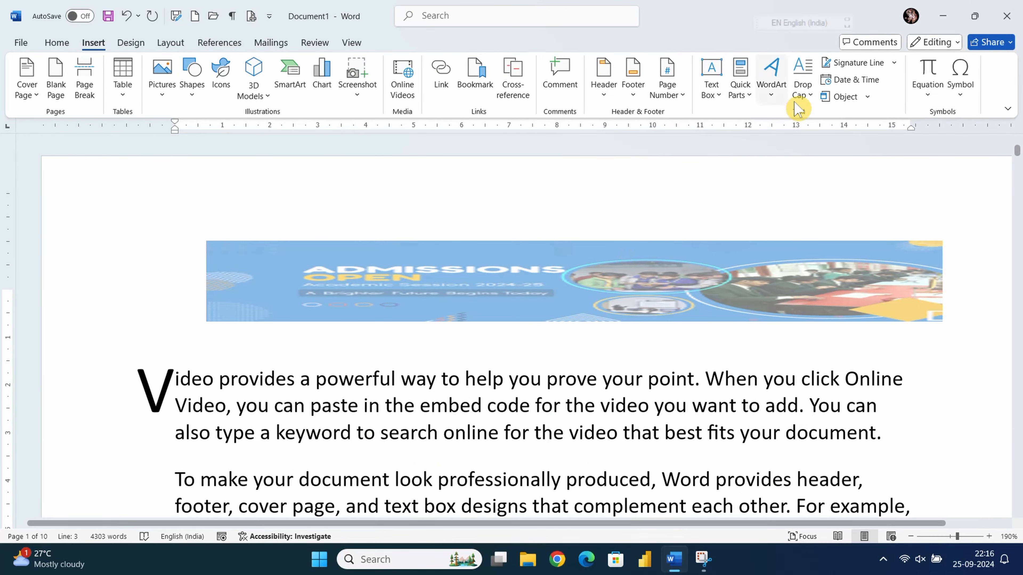
- Switch the V back to Dropped and select text from the V through 'You'
click(803, 90)
click(832, 163)
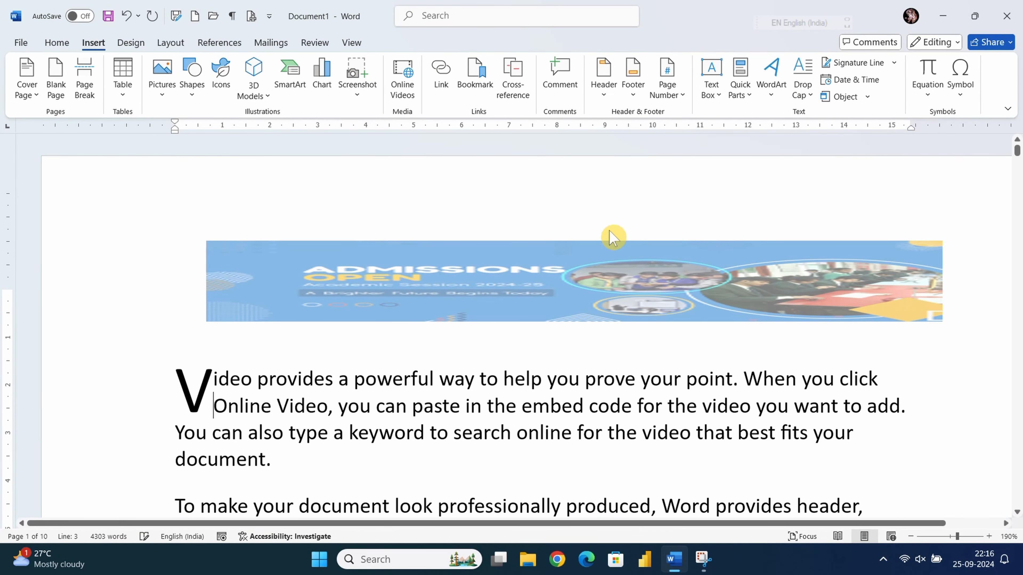
scroll(137, 395, down, 3)
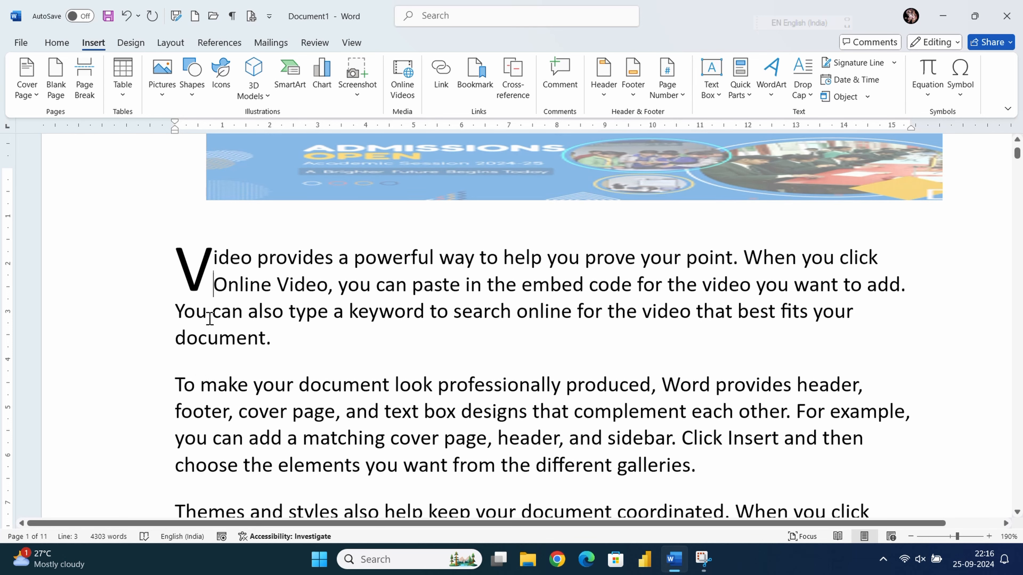
double_click(180, 310)
click(133, 276)
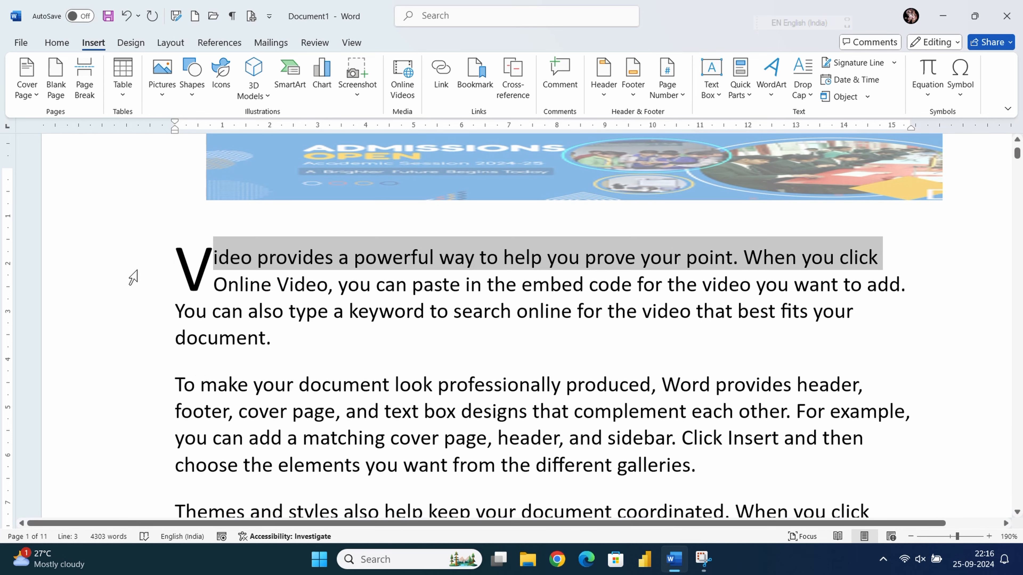
drag(183, 274, 203, 313)
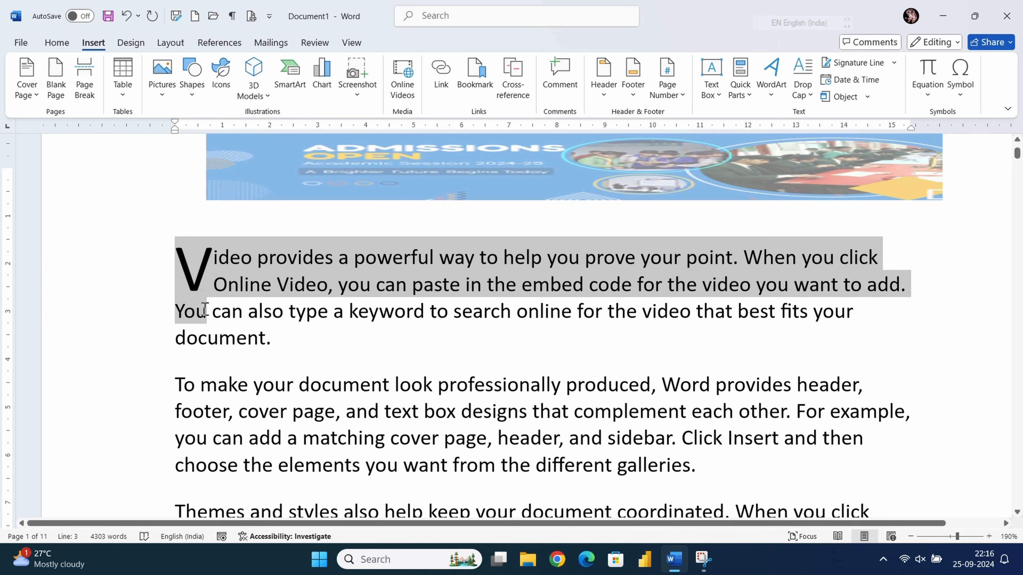
click(251, 332)
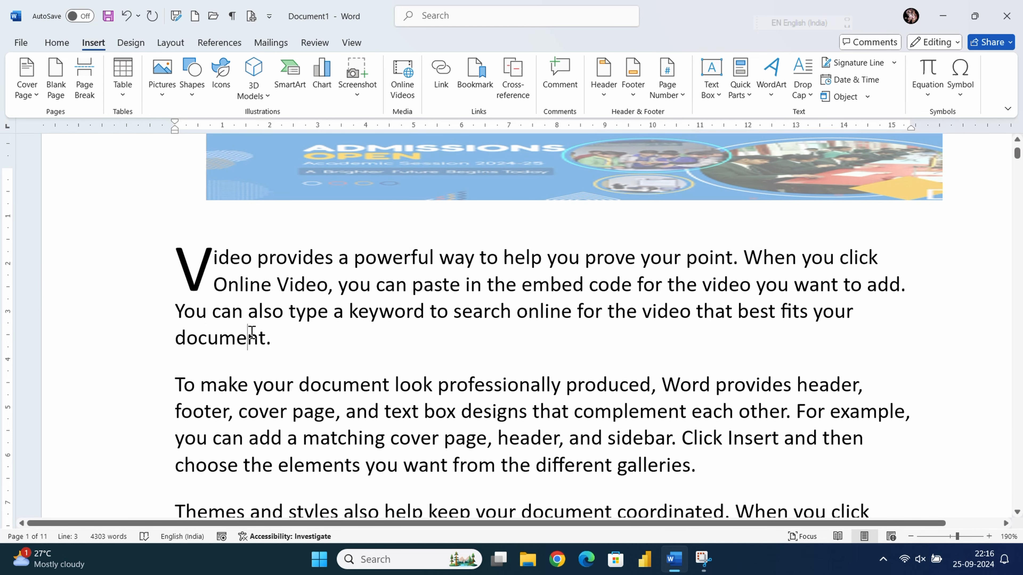
- Set the V drop cap to In margin again
click(802, 88)
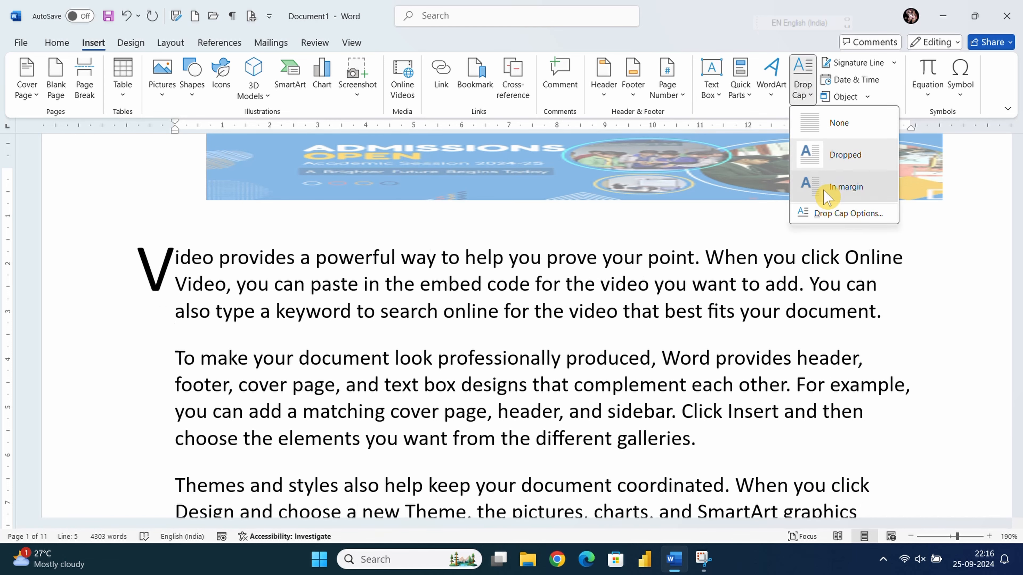
click(828, 187)
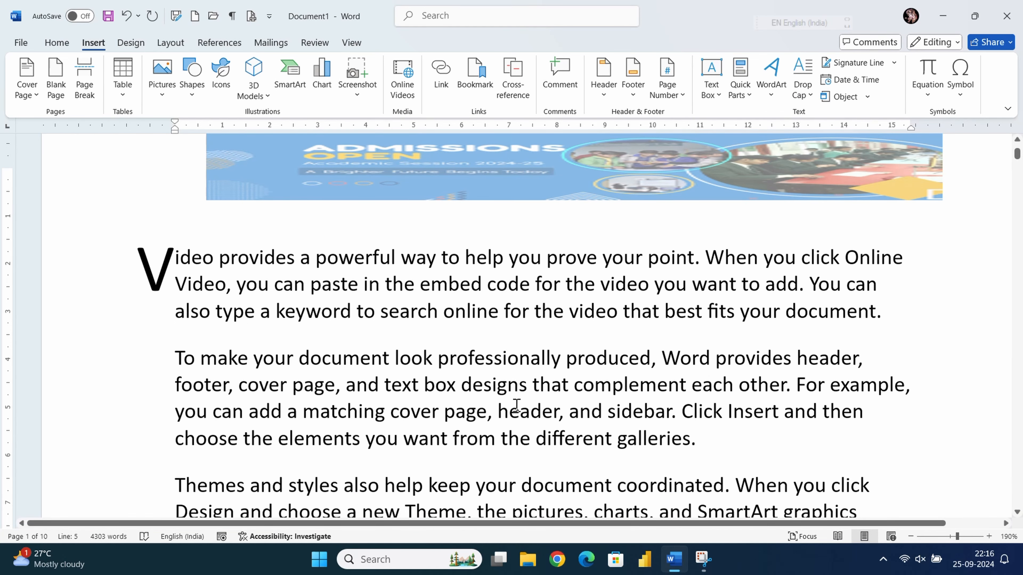
scroll(535, 357, down, 20)
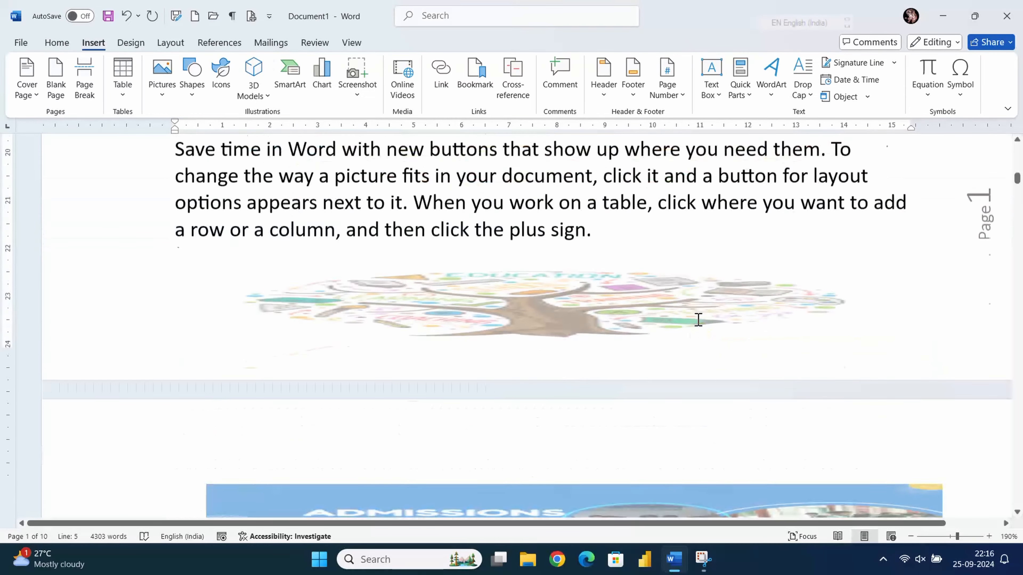
- Add an empty paragraph after 'to match the new theme.', before the 'Save time' paragraph
scroll(697, 319, up, 1)
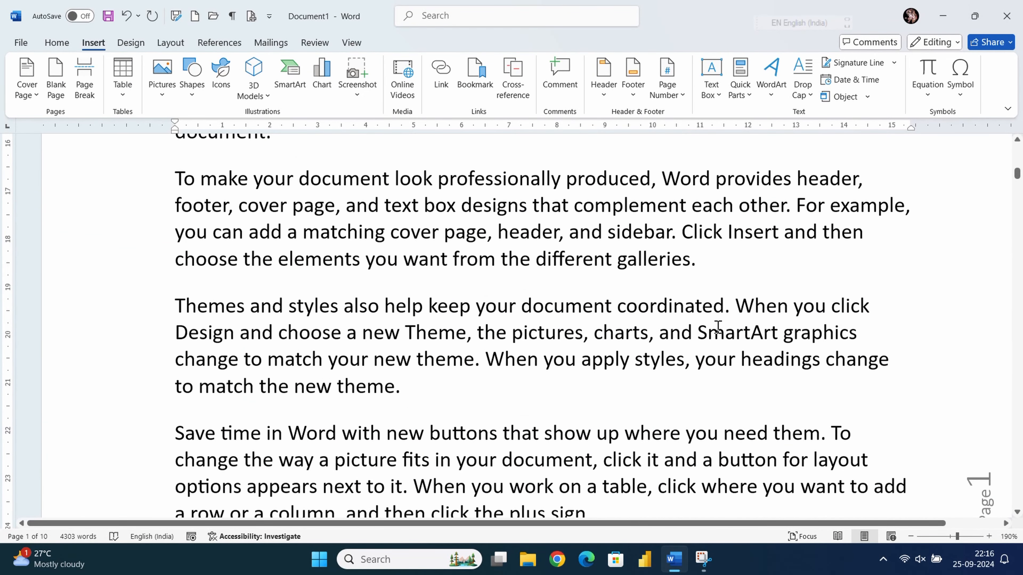
scroll(717, 326, down, 5)
click(906, 311)
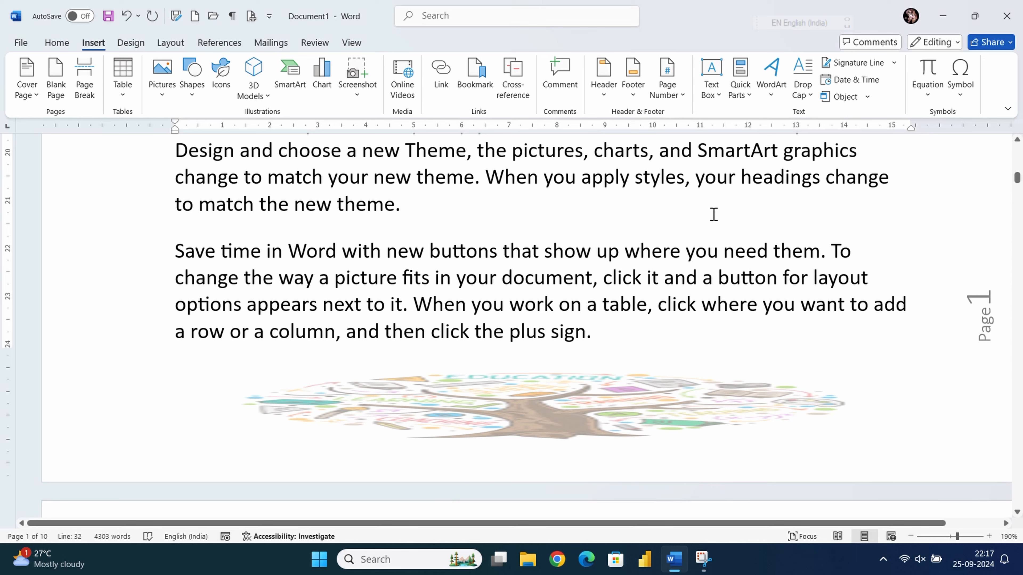
key(Return)
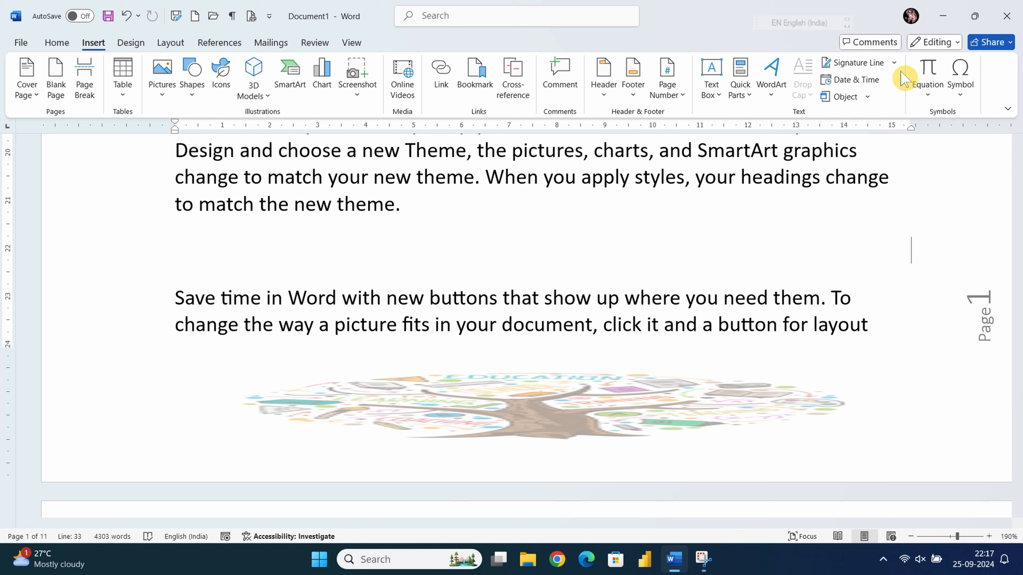
- Start a Microsoft Office signature line and enter the suggested signer's name
click(894, 63)
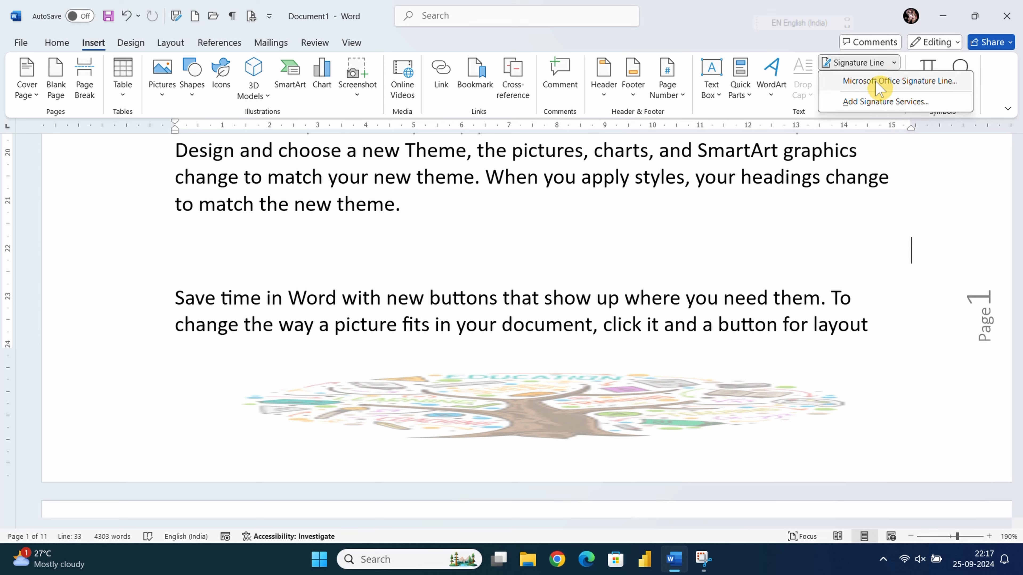
click(878, 81)
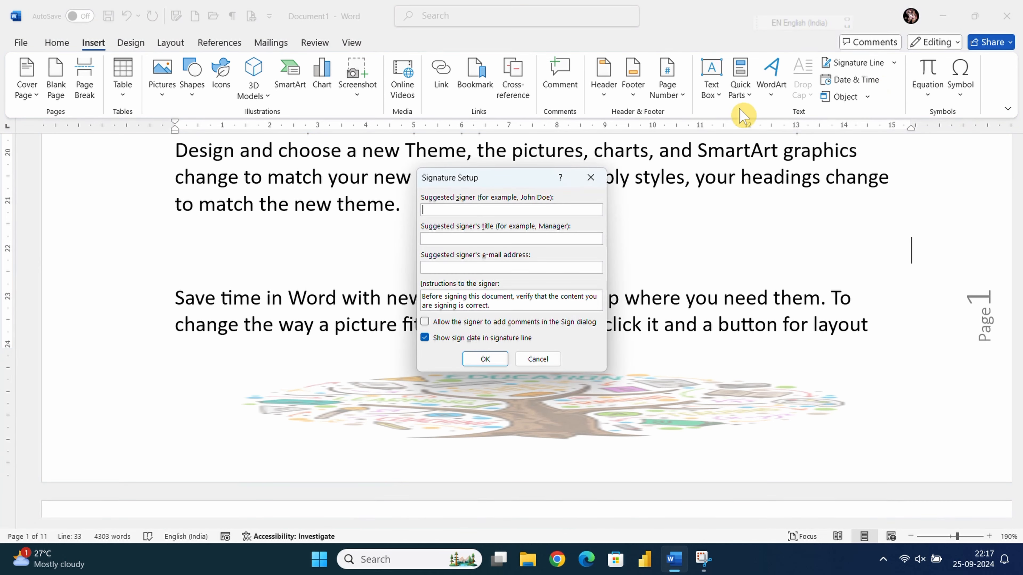
click(441, 210)
text(Govind)
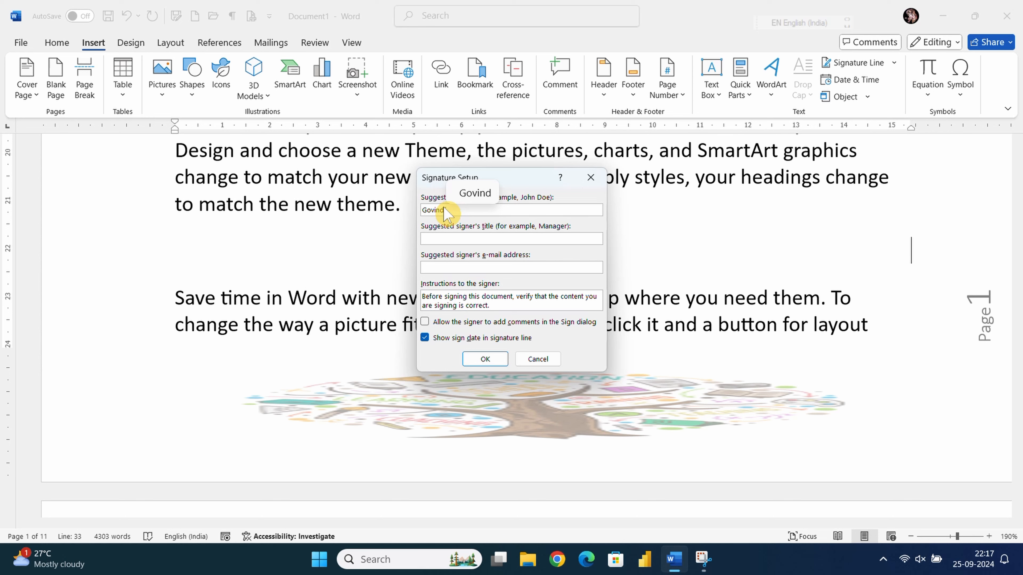
text(f)
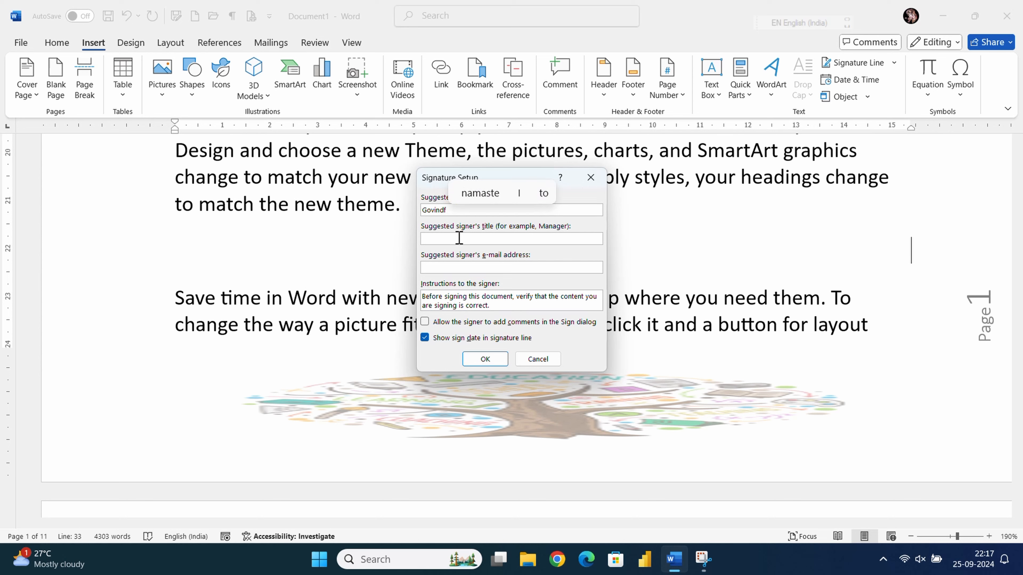
key(BackSpace)
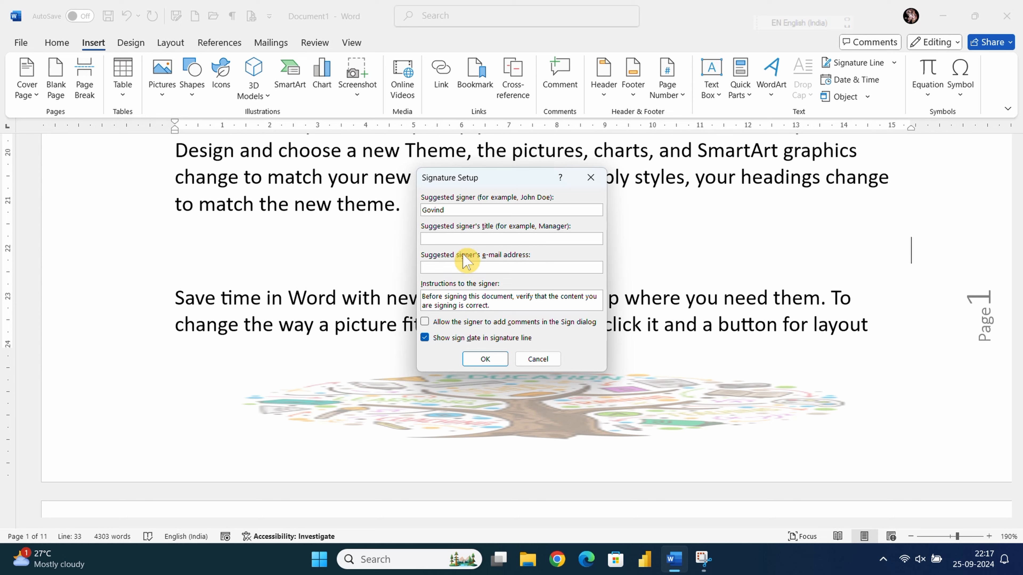
- Add the title 'Teacher' and the signer's e-mail address, then create the signature line
click(450, 238)
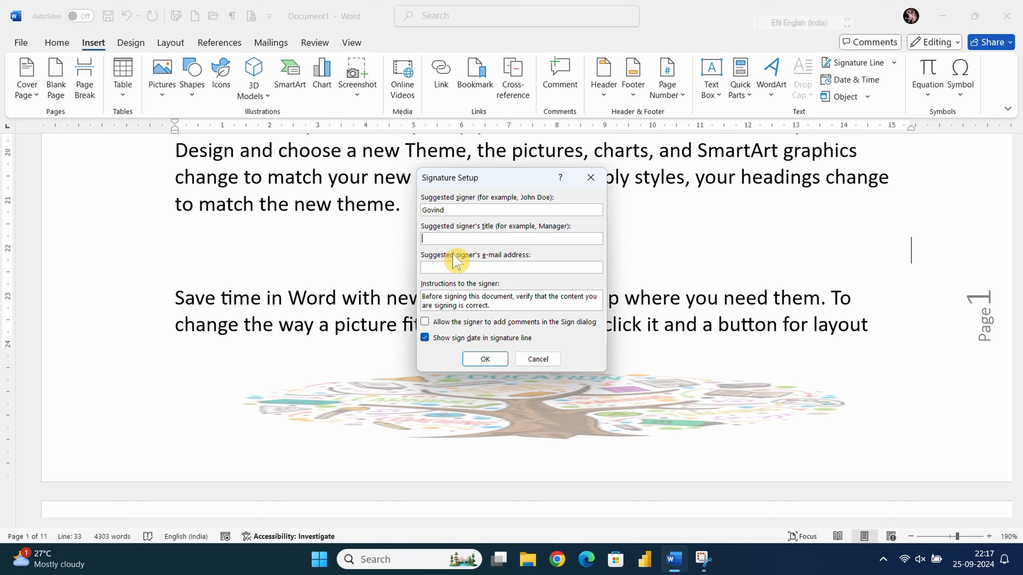
text(Teacxher)
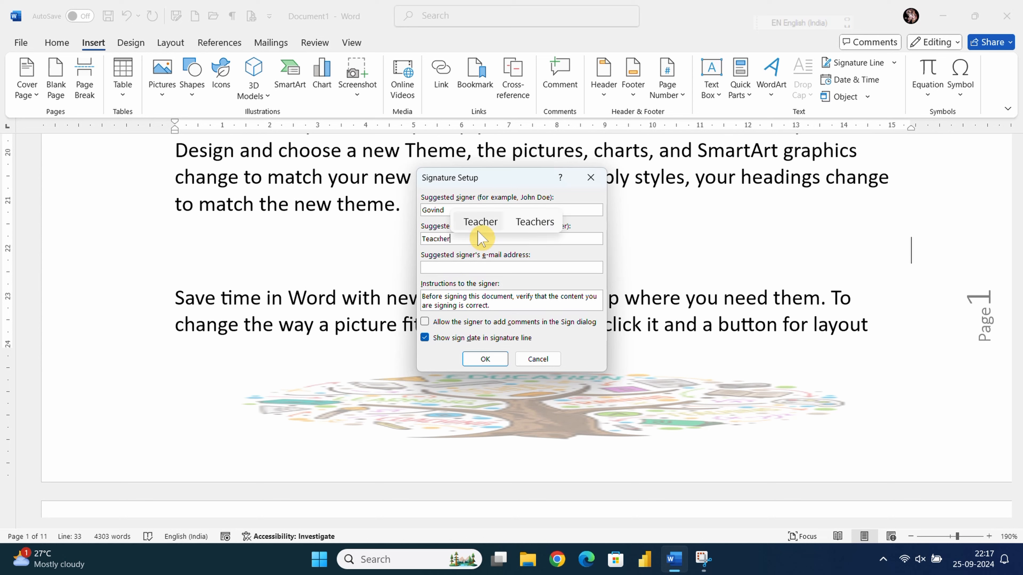
click(480, 222)
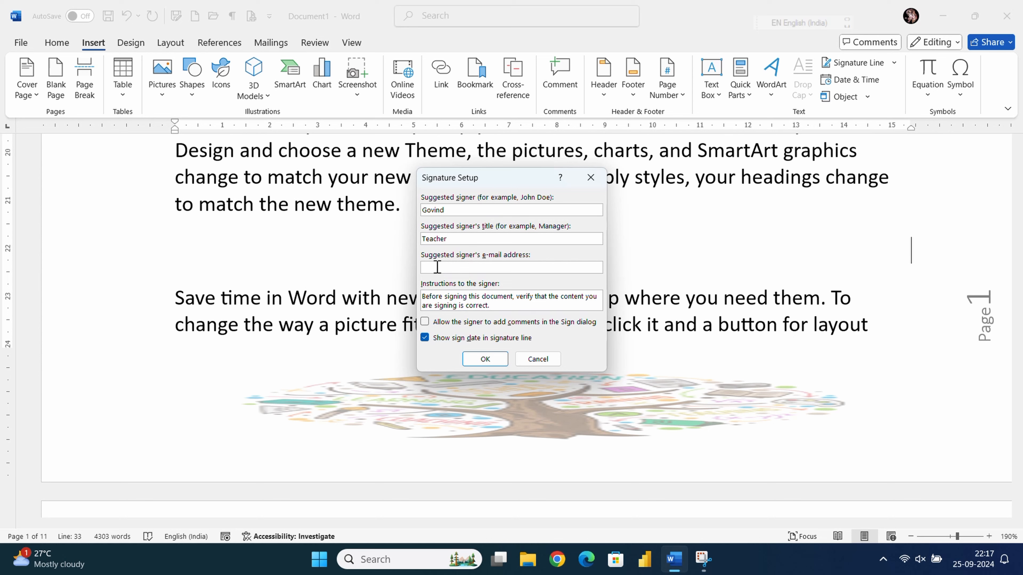
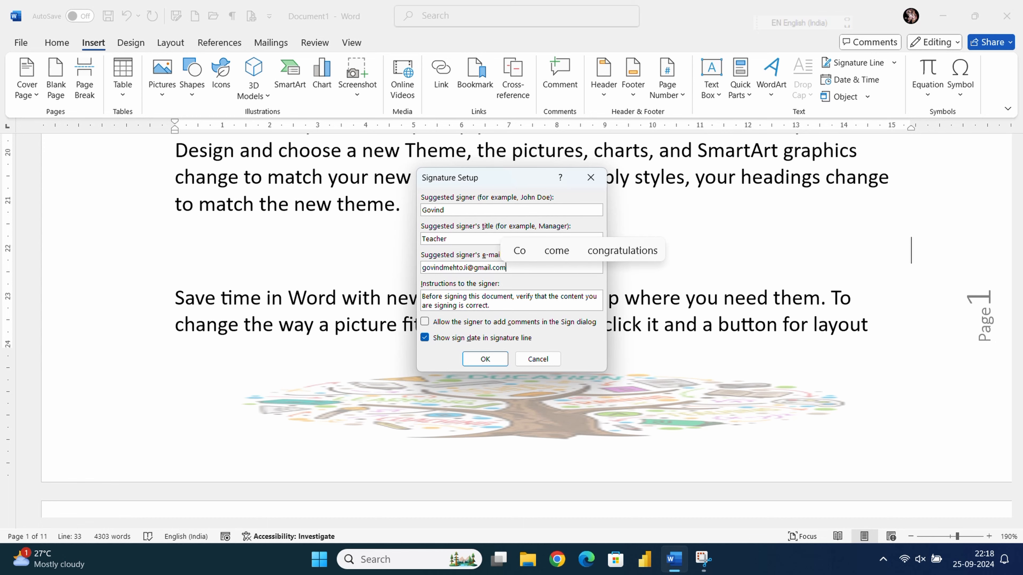
click(484, 358)
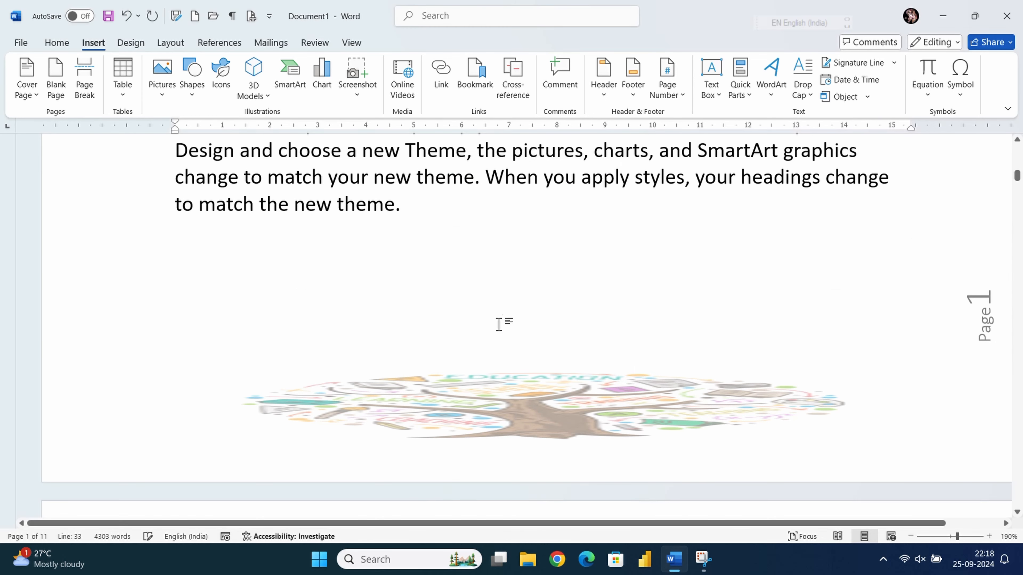
scroll(516, 308, down, 10)
click(639, 307)
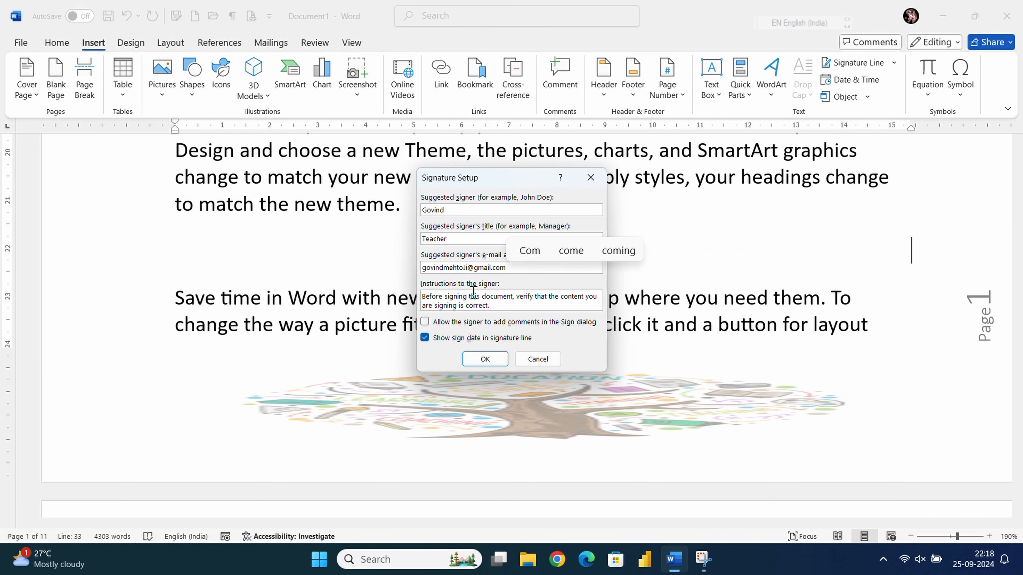
click(481, 360)
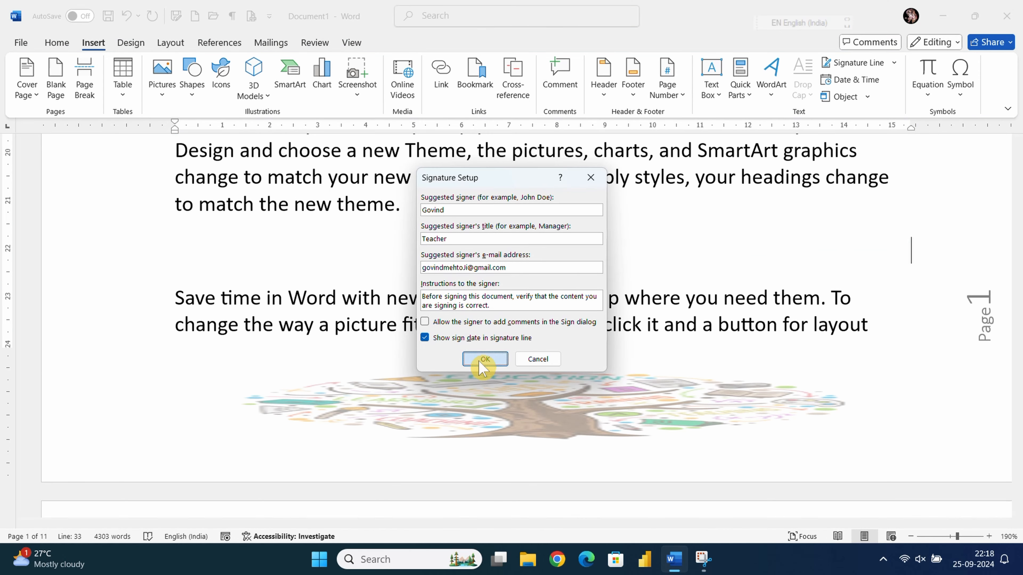
- Delete and restore the signature line, then drag it inline right after 'new theme.'
scroll(514, 313, down, 8)
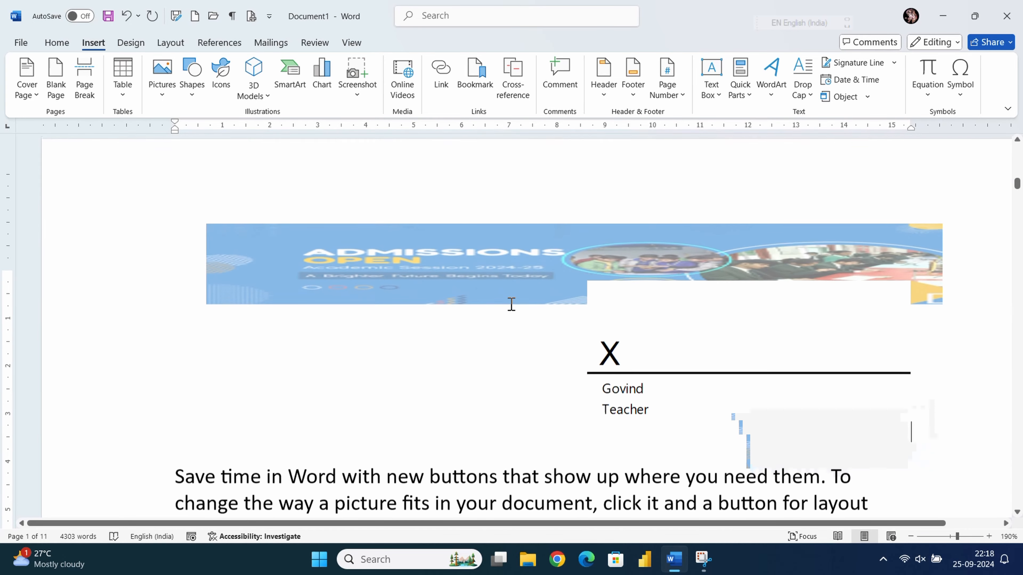
scroll(509, 304, down, 3)
scroll(585, 296, up, 3)
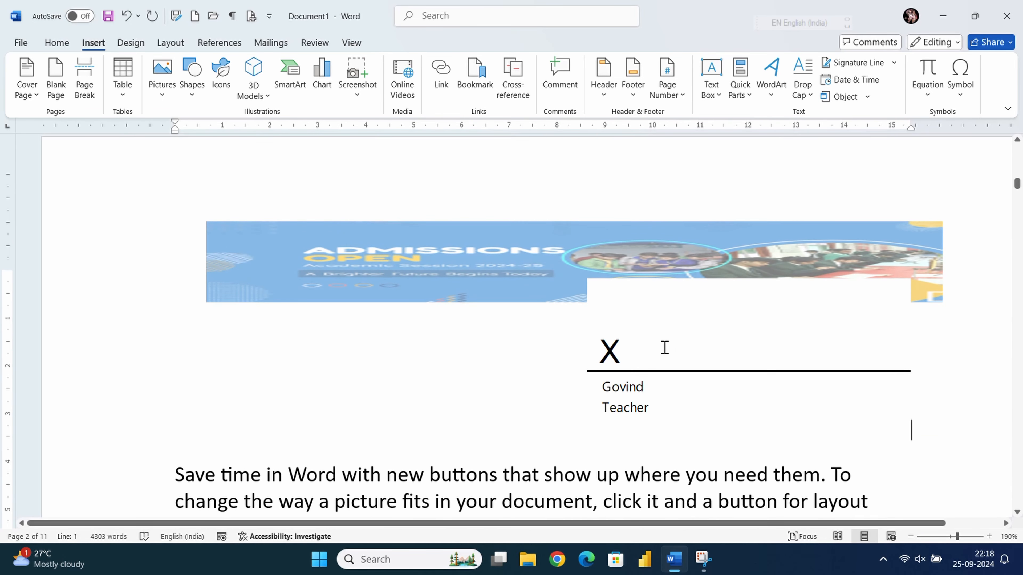
click(664, 347)
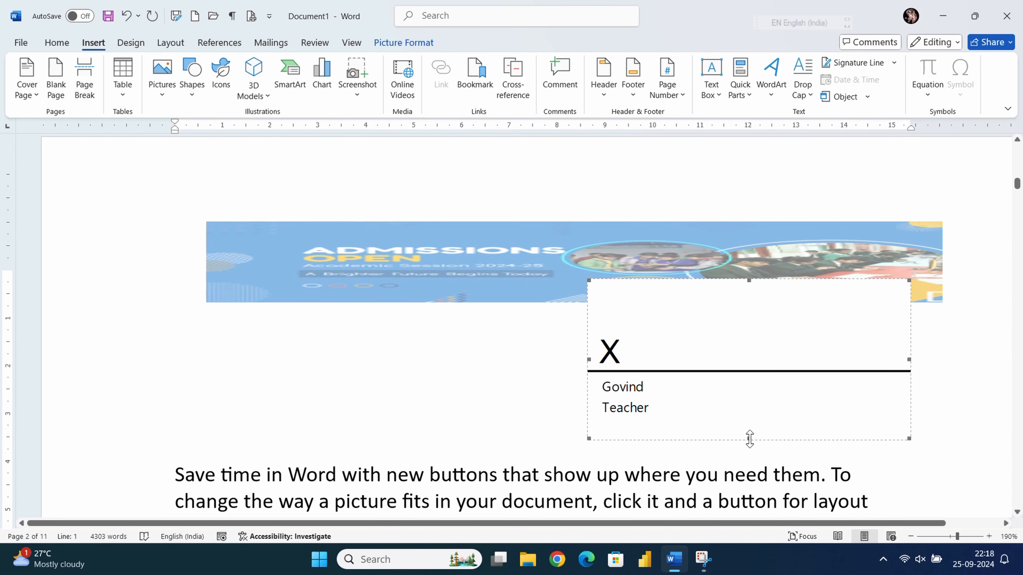
key(Delete)
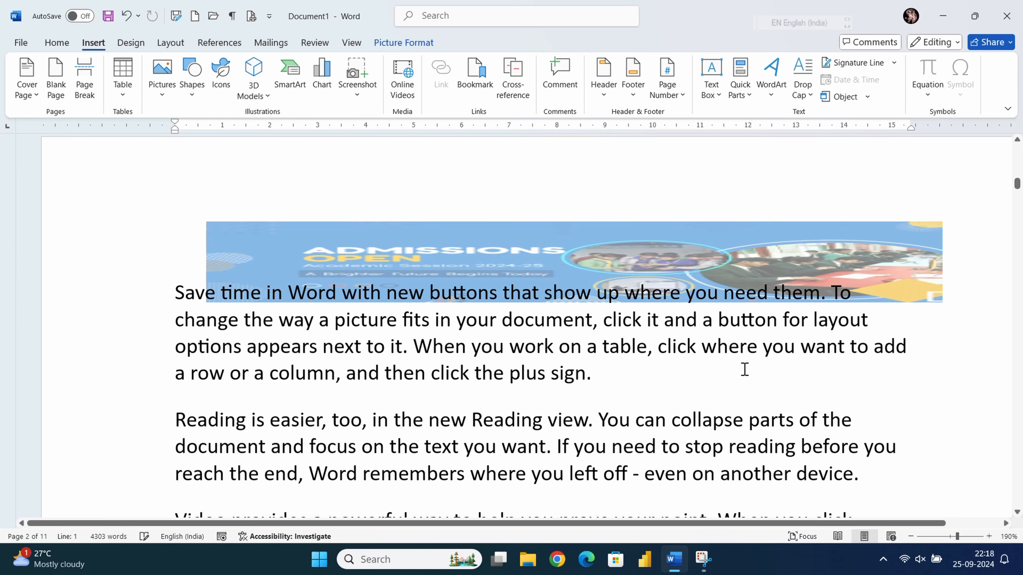
key(ctrl+z)
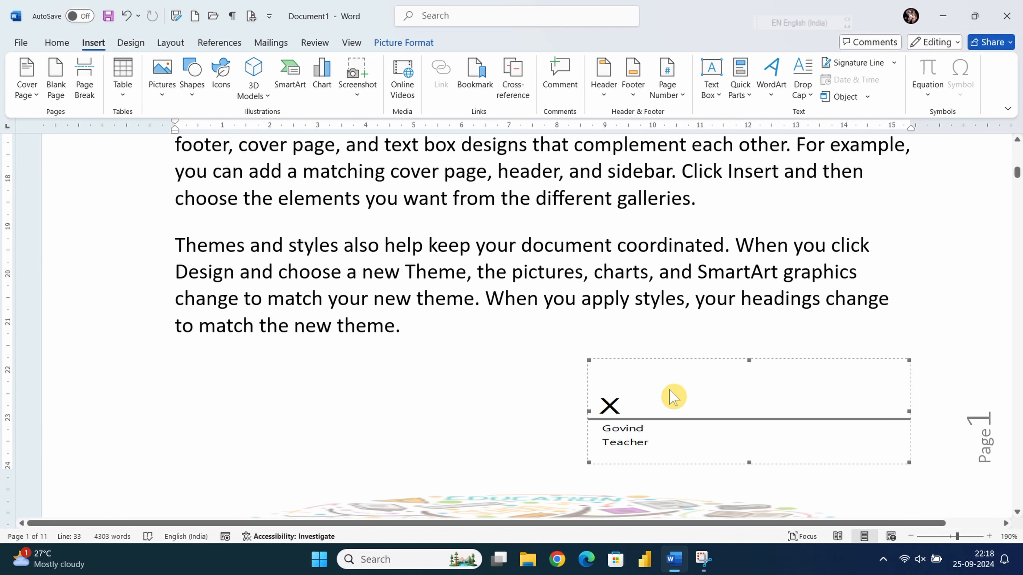
scroll(670, 397, down, 2)
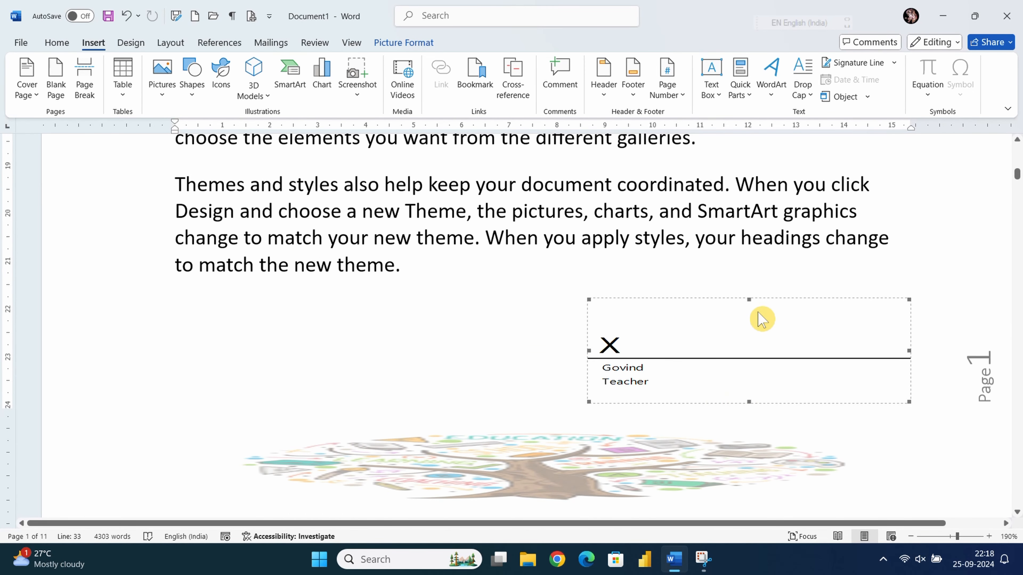
drag(723, 305, 720, 294)
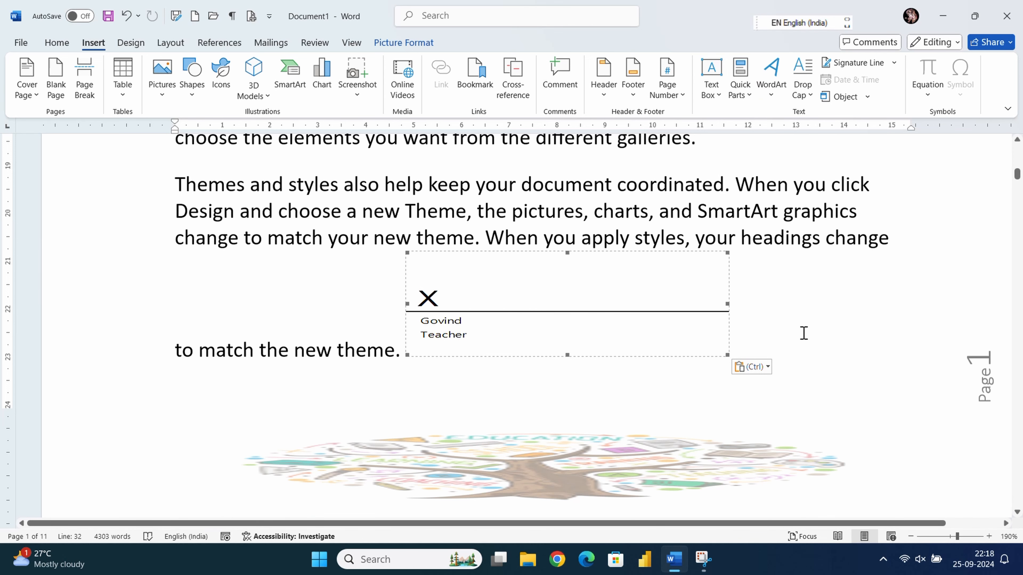
double_click(812, 333)
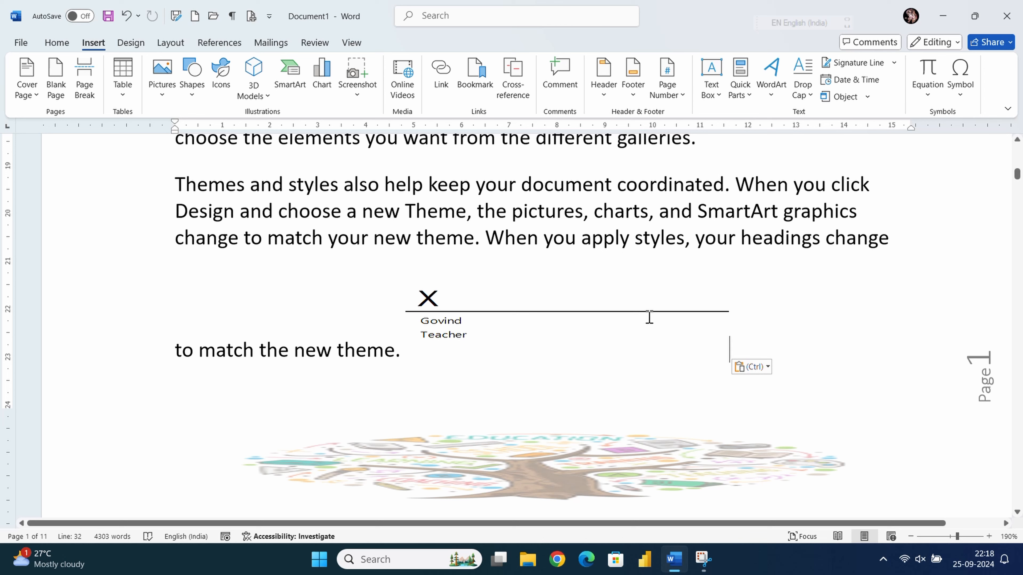
- Insert the Blank header design without adding a date, then close header editing
click(856, 80)
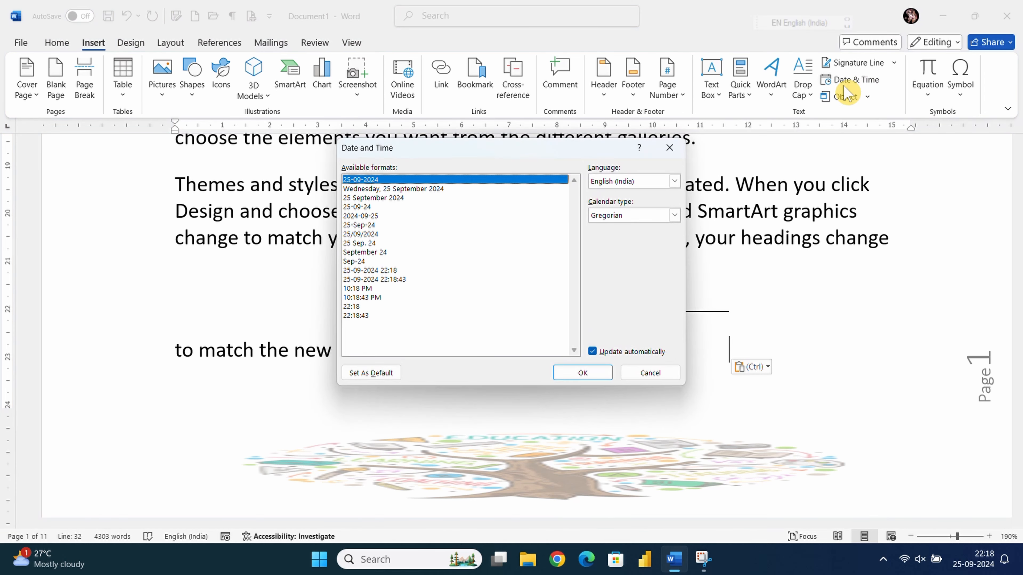
click(670, 148)
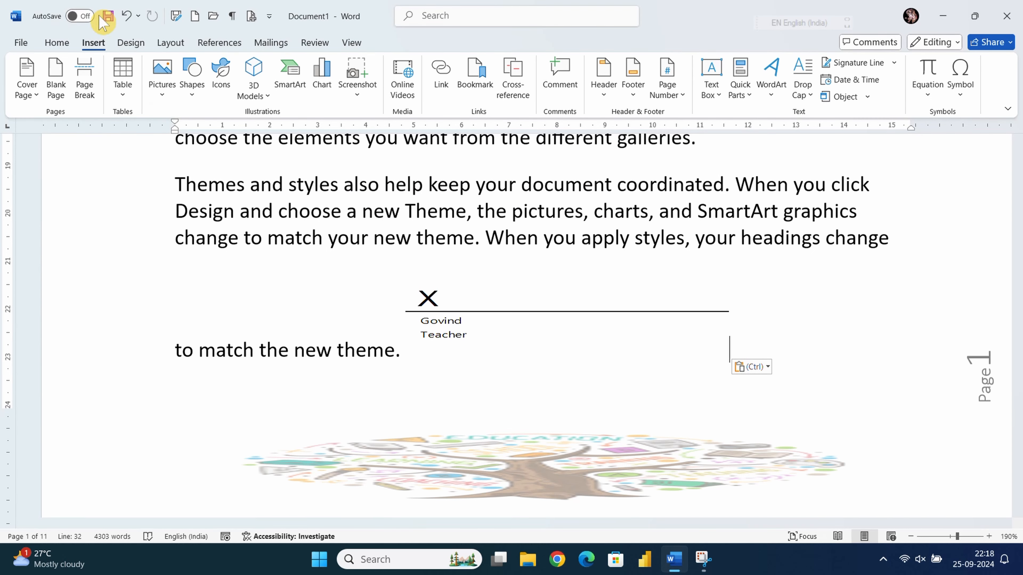
click(604, 88)
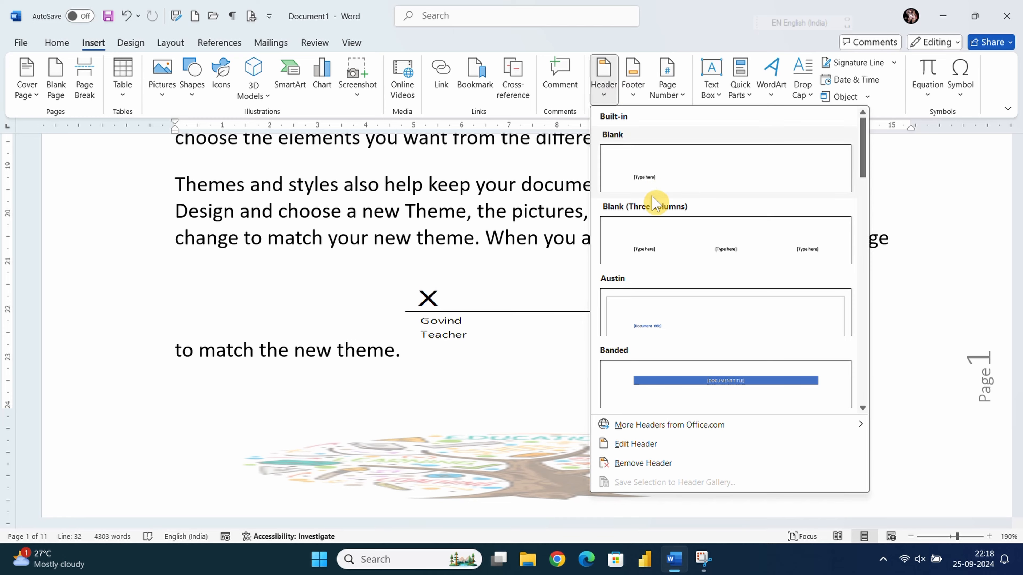
click(631, 180)
click(133, 85)
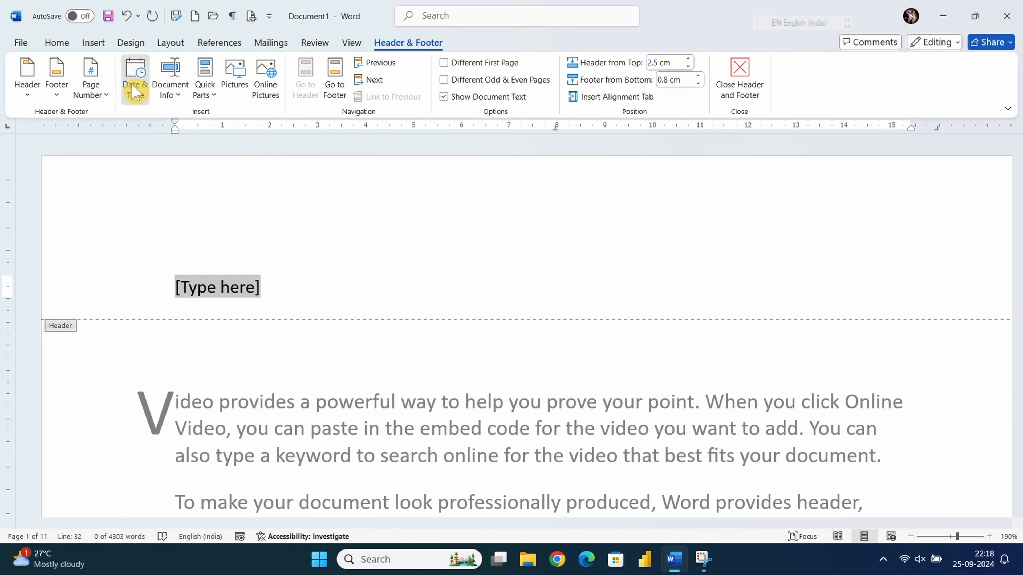
click(669, 147)
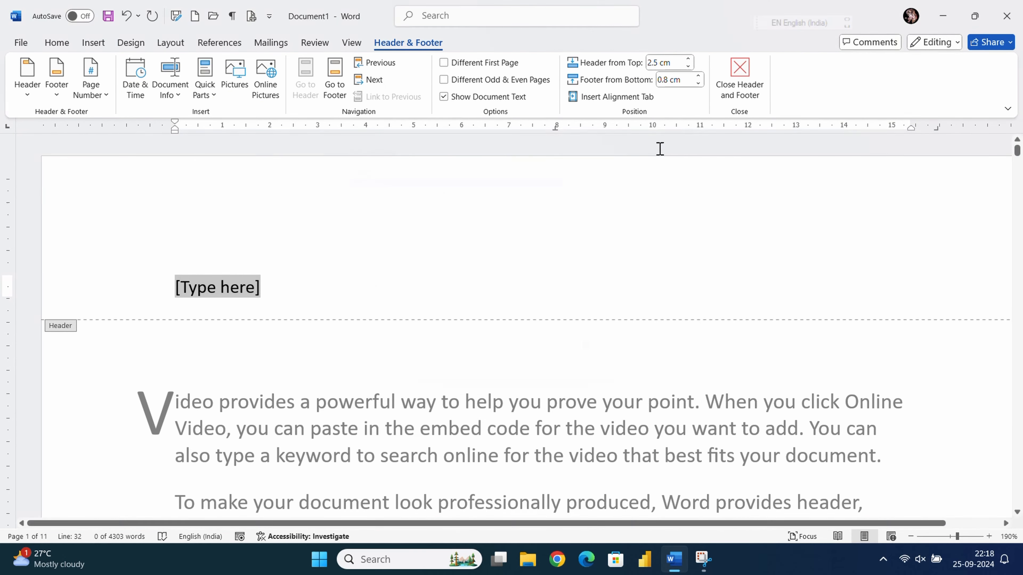
click(740, 81)
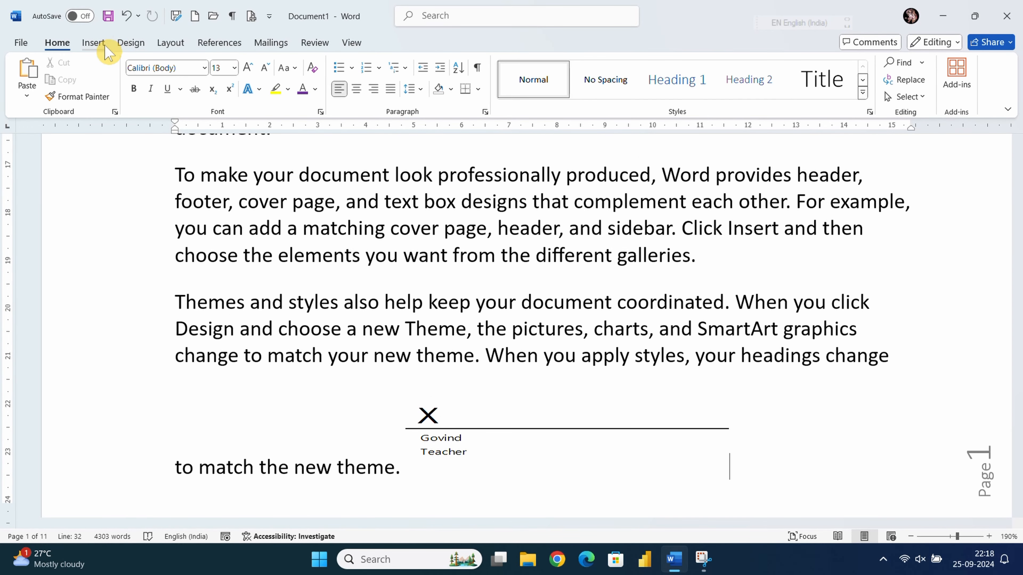
- Look through the Object insertion options without inserting anything
click(97, 43)
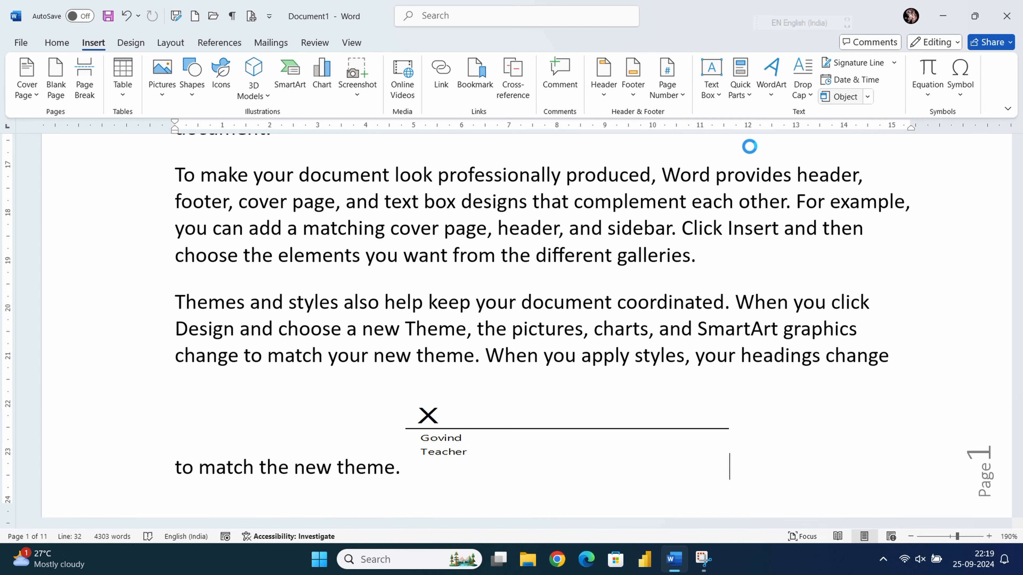
click(867, 98)
click(765, 235)
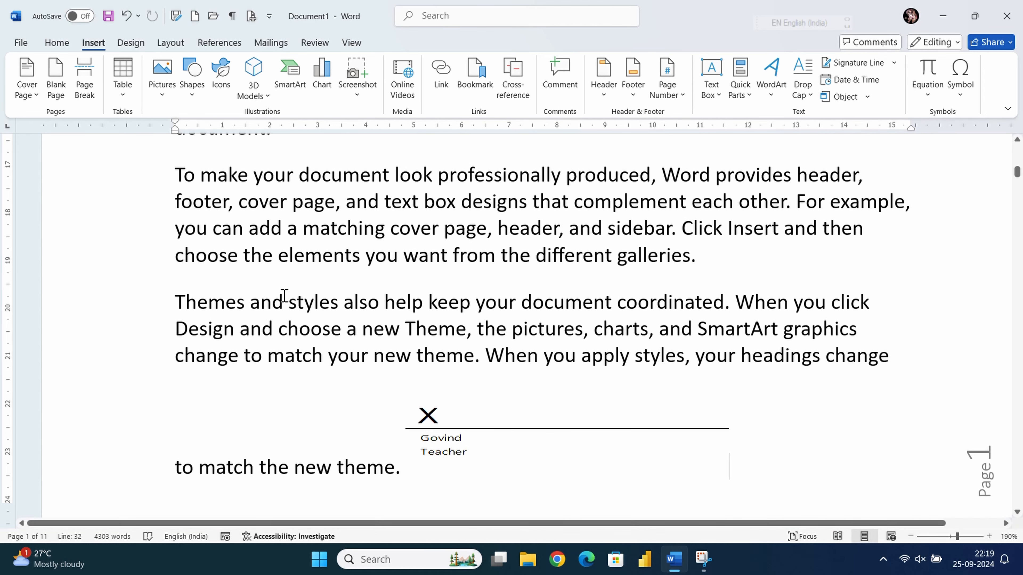
scroll(544, 334, down, 3)
scroll(593, 298, up, 4)
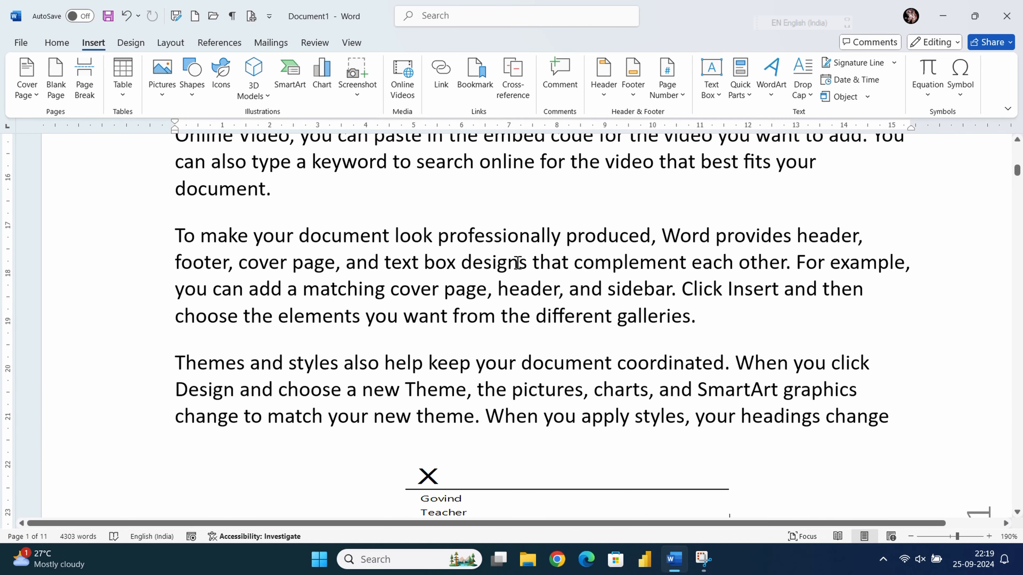
- Delete all body text, then remove the header's [Type here] placeholder
key(ctrl+a)
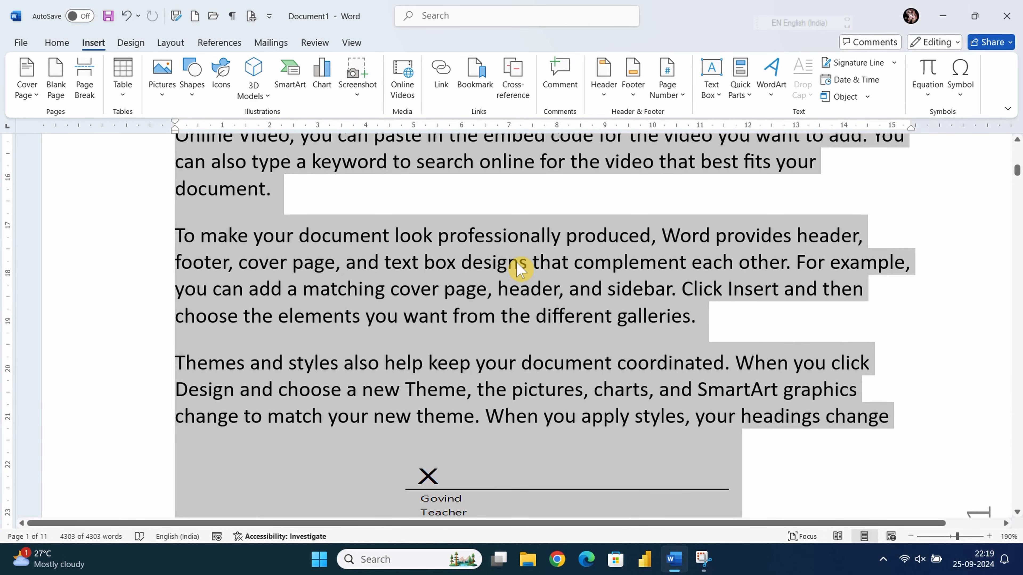
key(Delete)
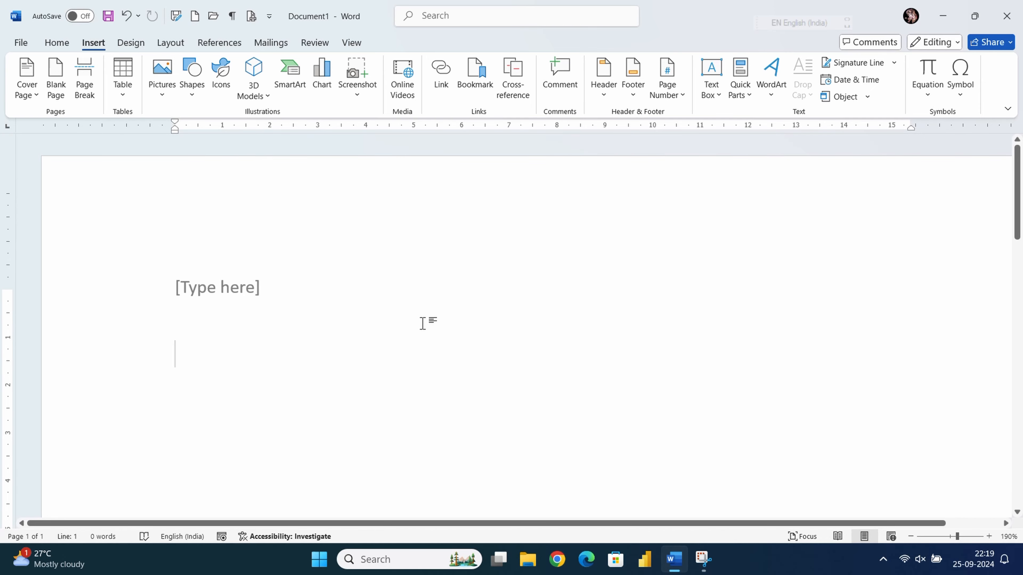
double_click(267, 300)
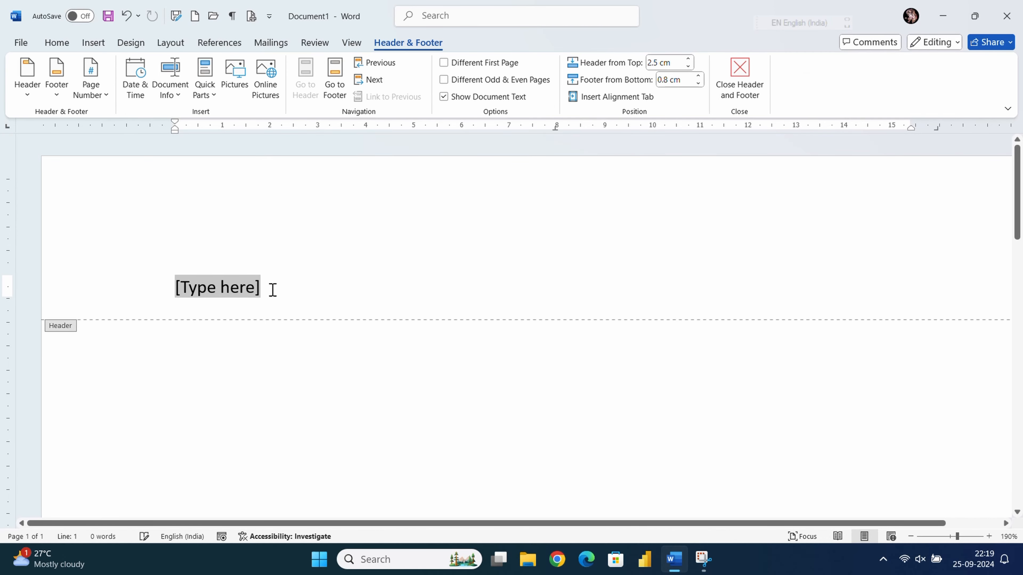
key(BackSpace)
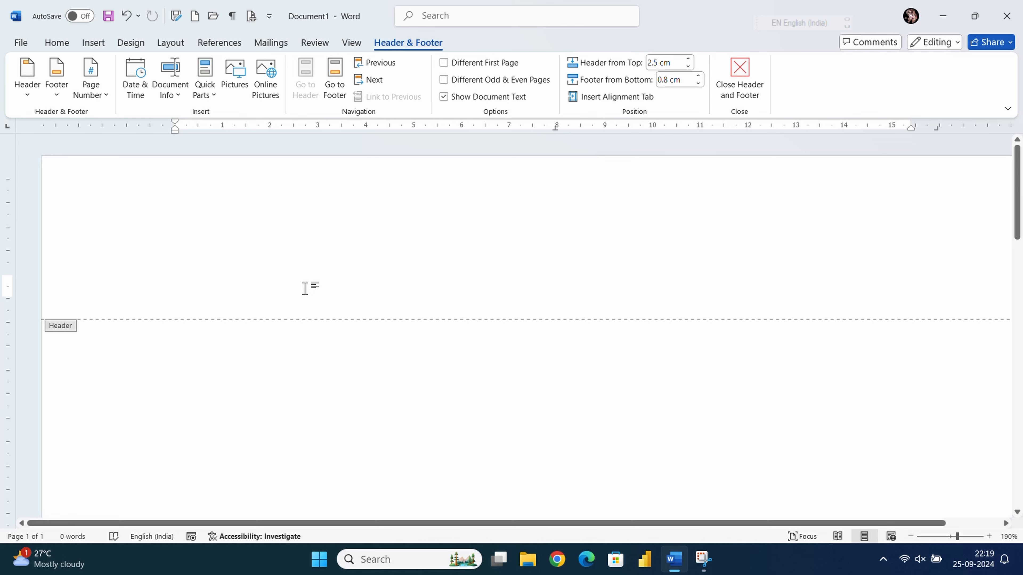
double_click(233, 388)
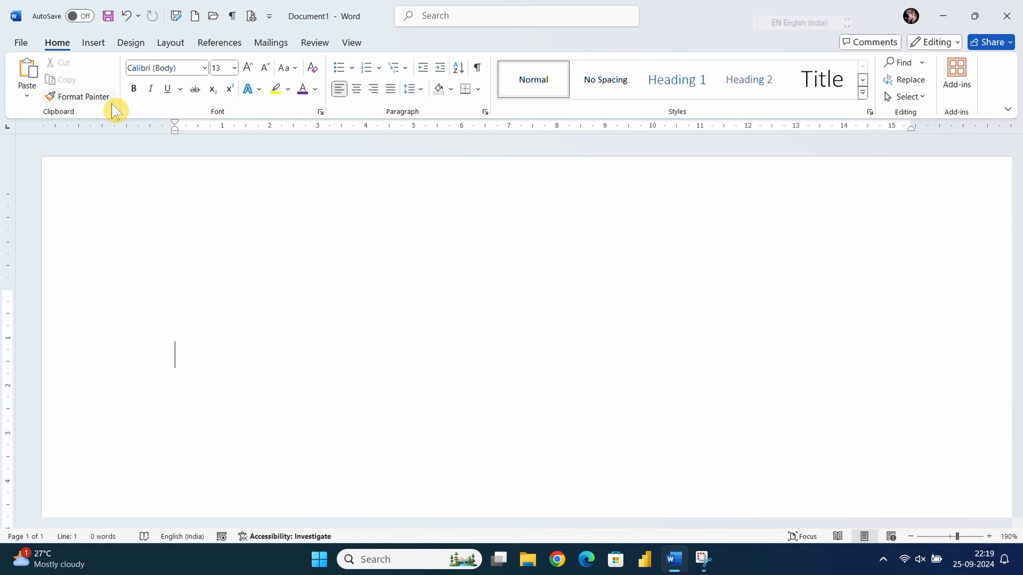
- Insert the text of the हिन्दी टाईपिंग file from Documents using Object > Text from File
click(96, 44)
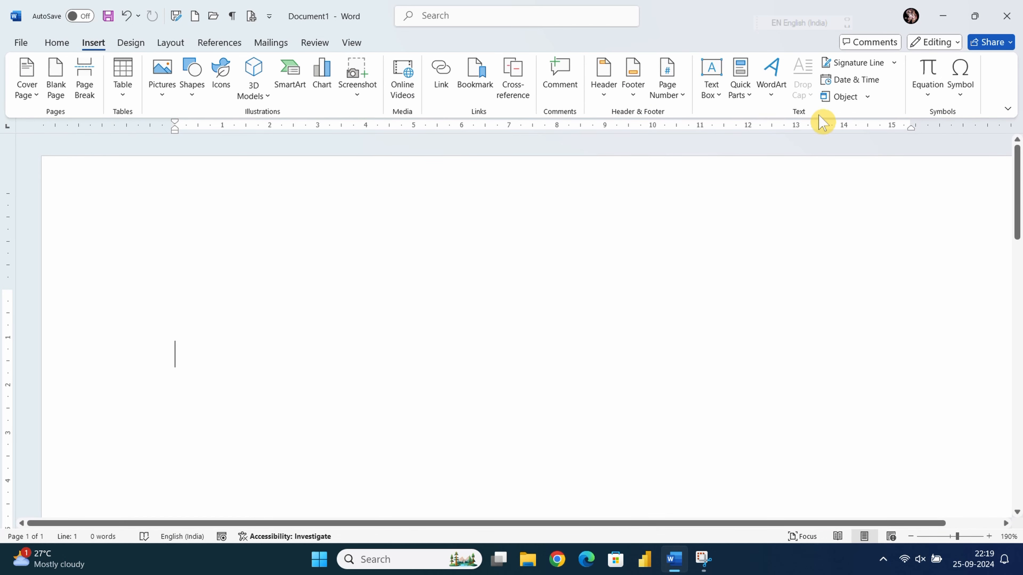
click(866, 97)
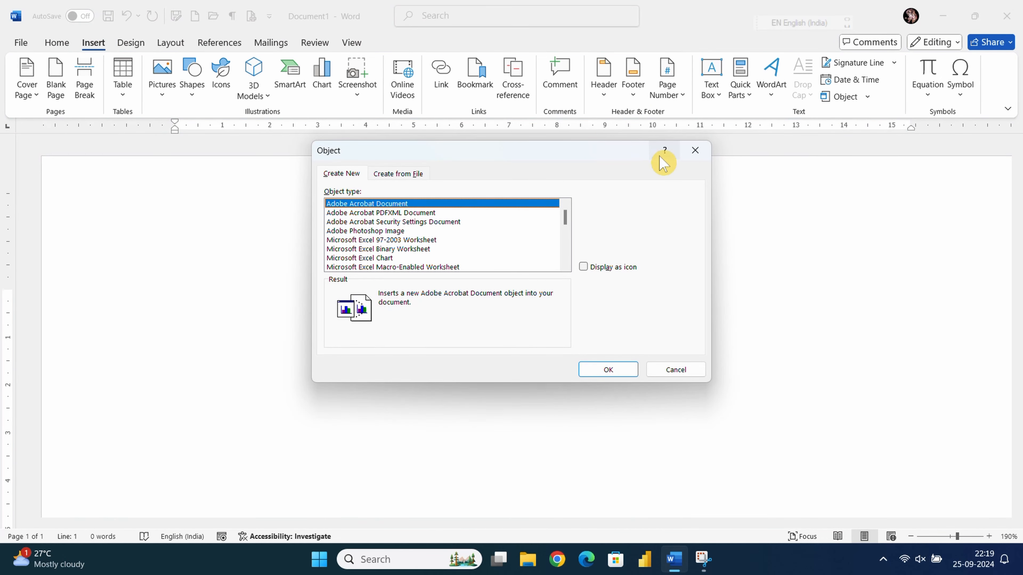
click(695, 150)
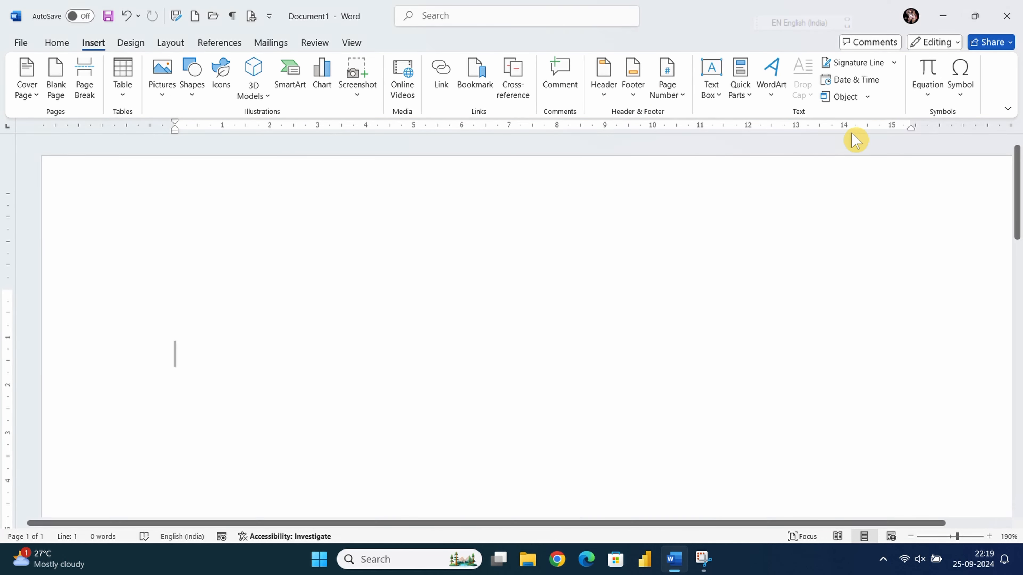
click(868, 97)
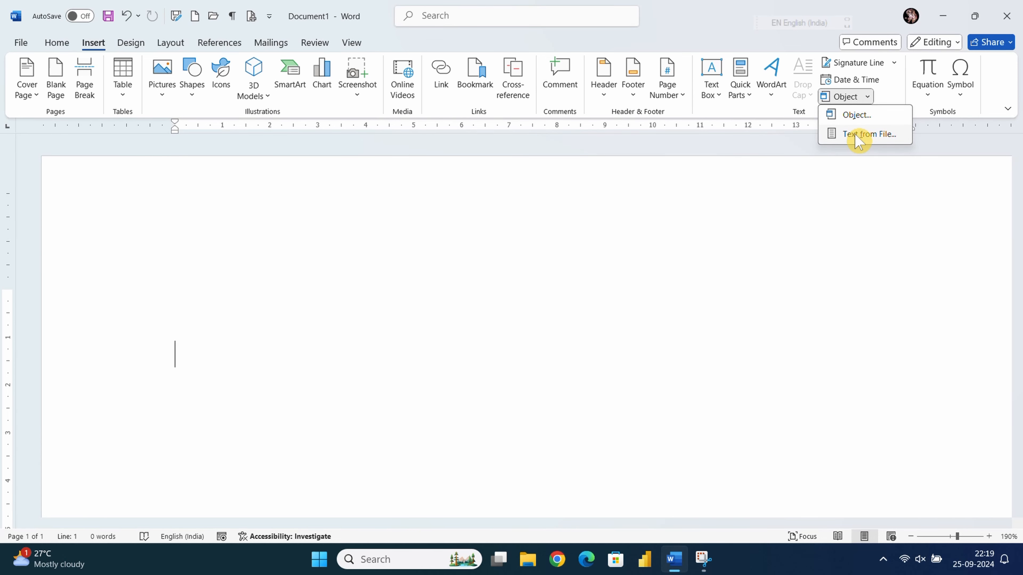
click(859, 136)
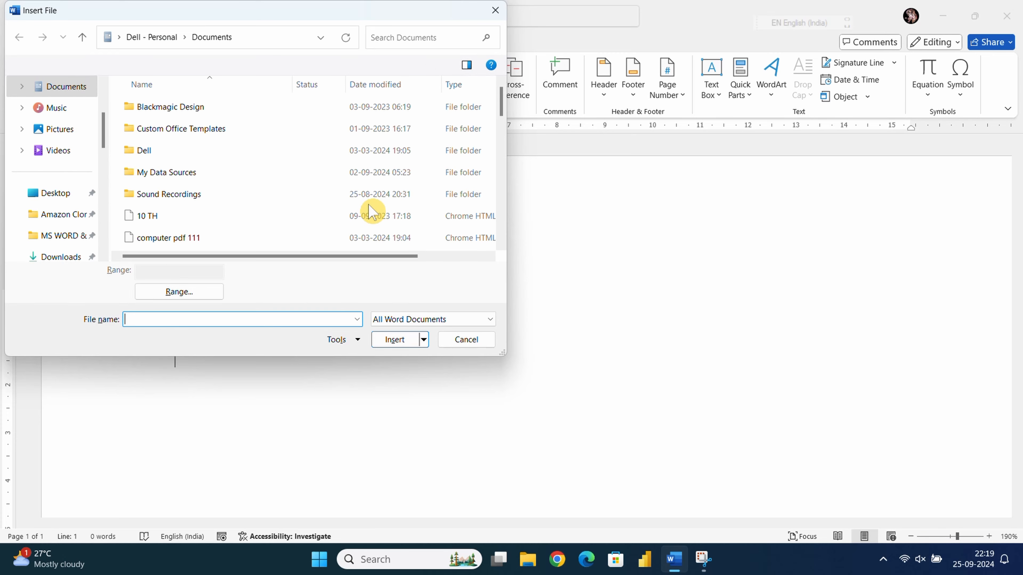
scroll(206, 208, down, 10)
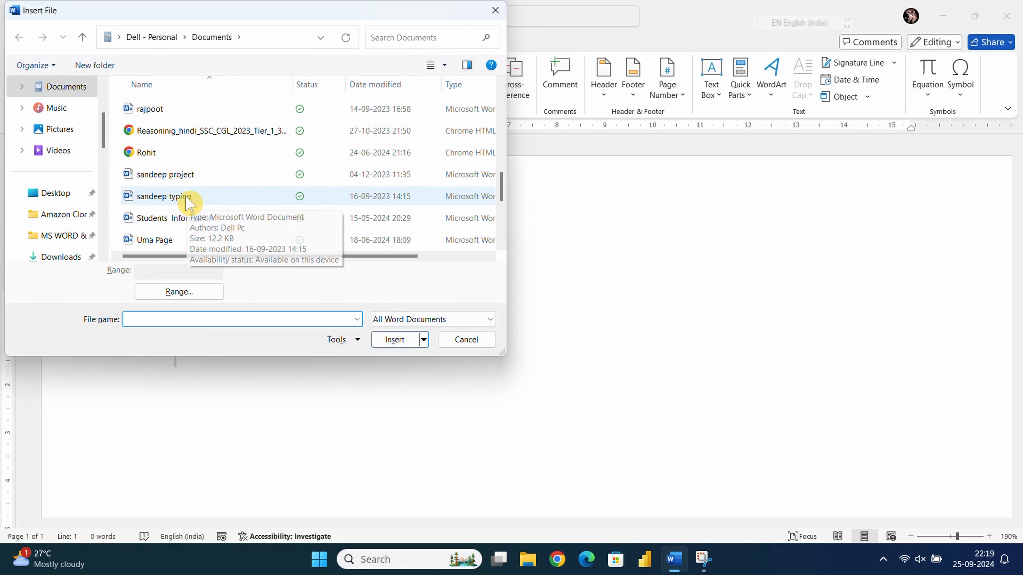
scroll(189, 203, down, 3)
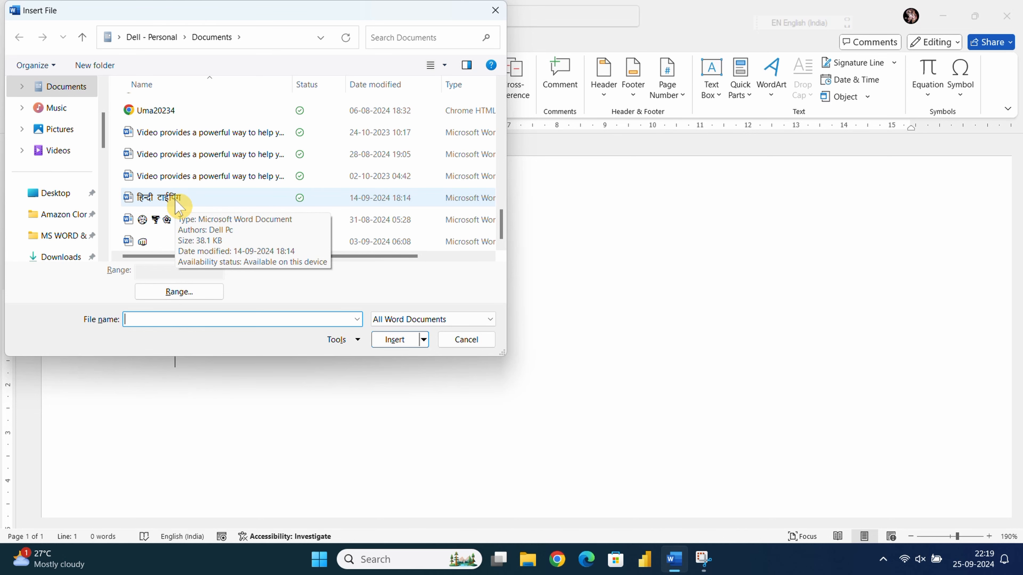
click(176, 203)
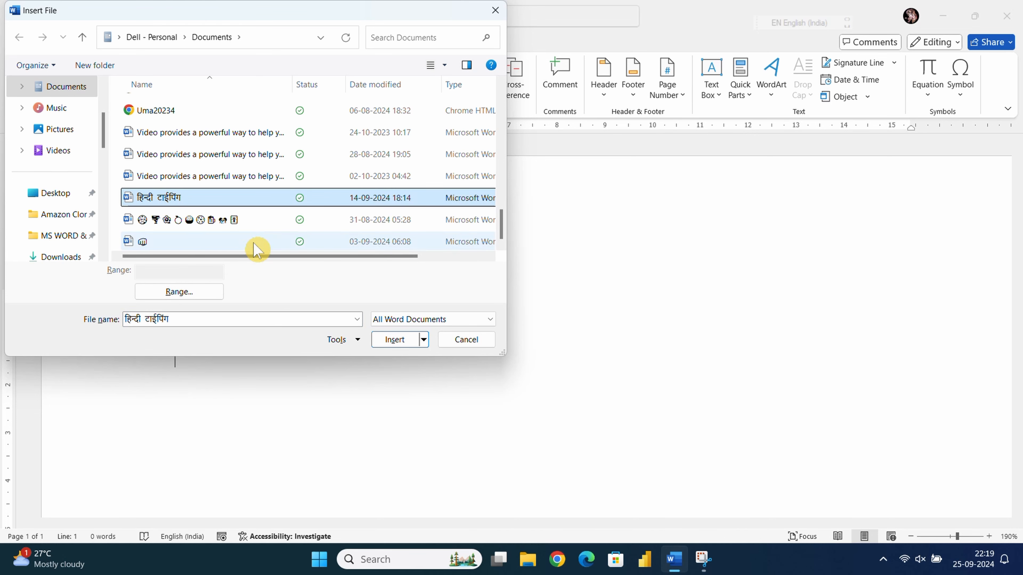
click(395, 340)
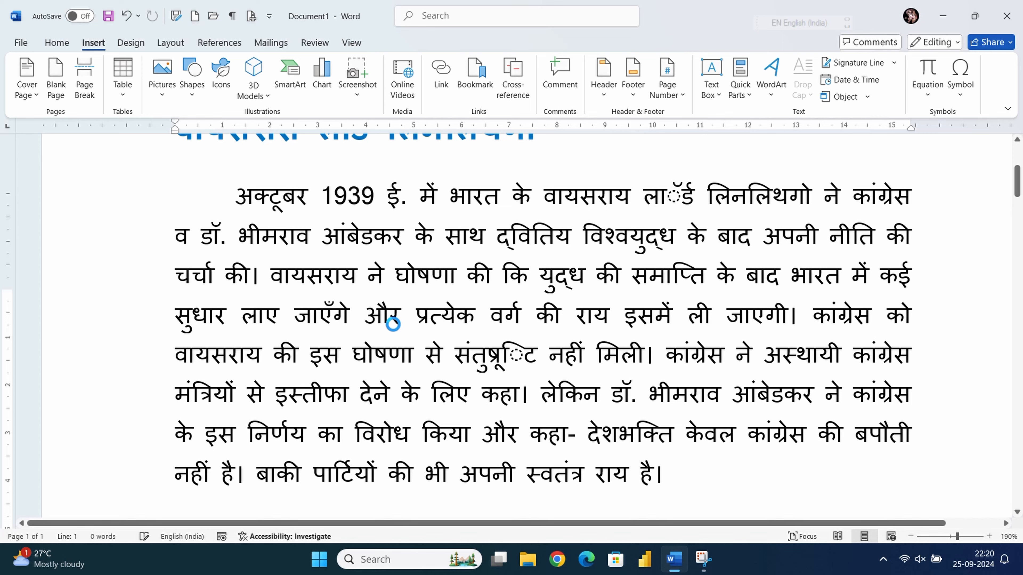
- Scroll through the inserted 14-page Hindi passage and place the cursor in a paragraph
scroll(394, 328, down, 10)
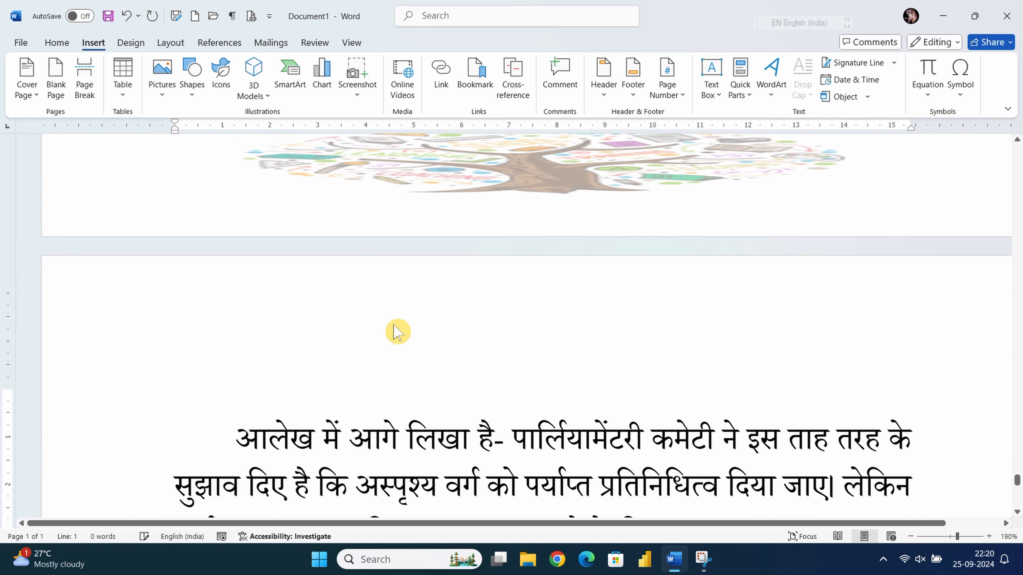
scroll(403, 332, down, 15)
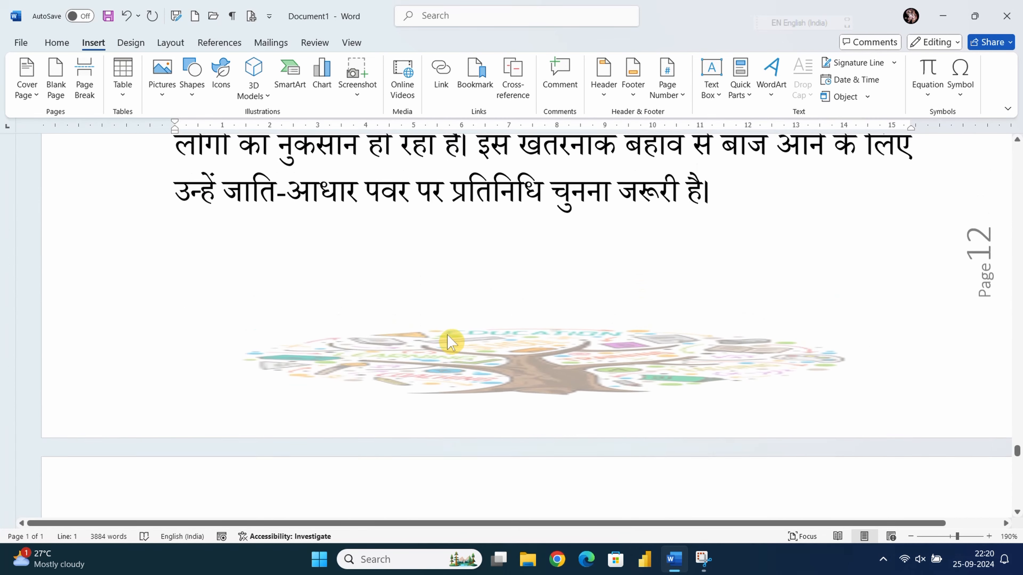
scroll(452, 340, up, 15)
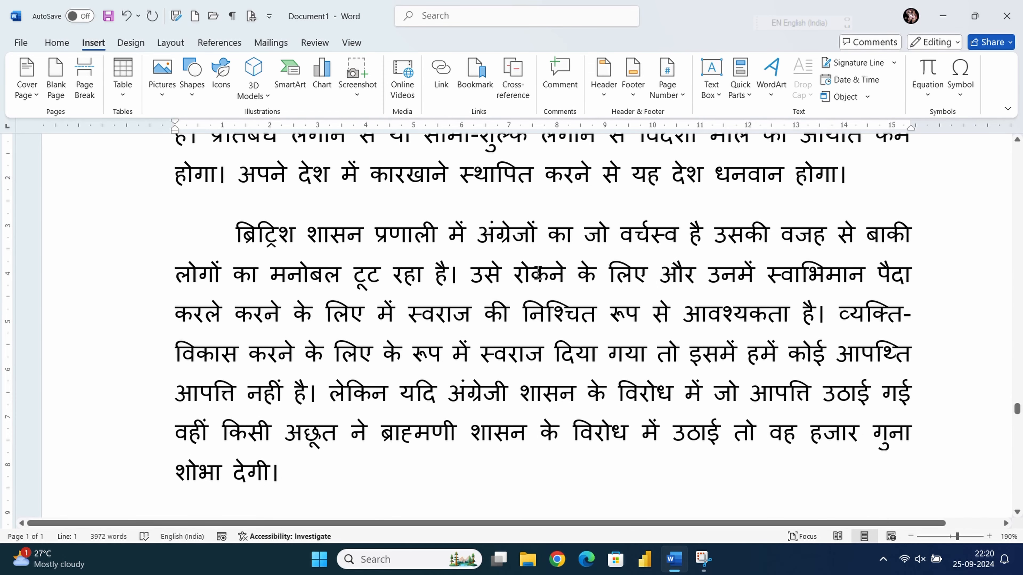
click(526, 277)
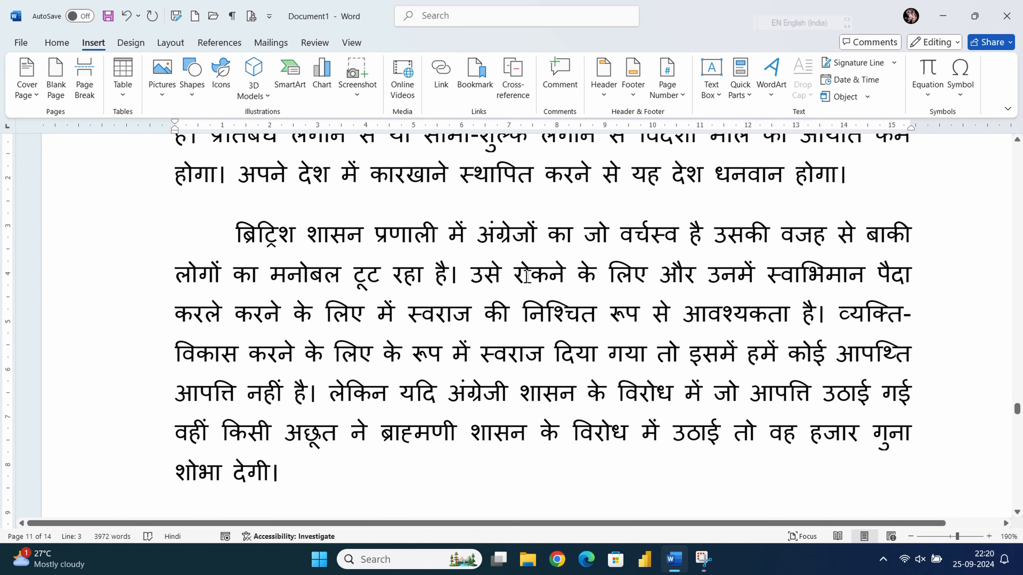
click(868, 98)
click(696, 205)
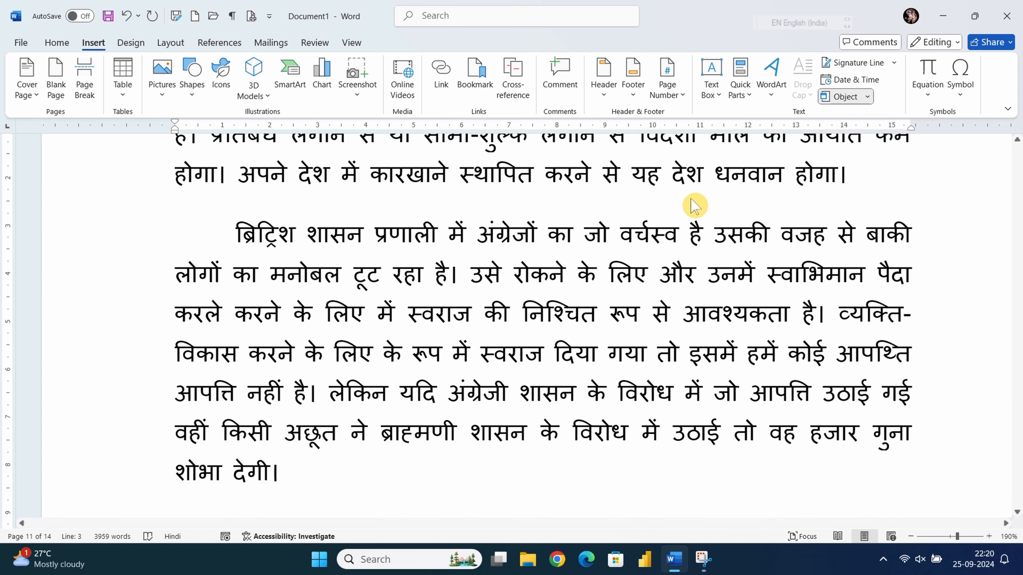
scroll(547, 233, down, 3)
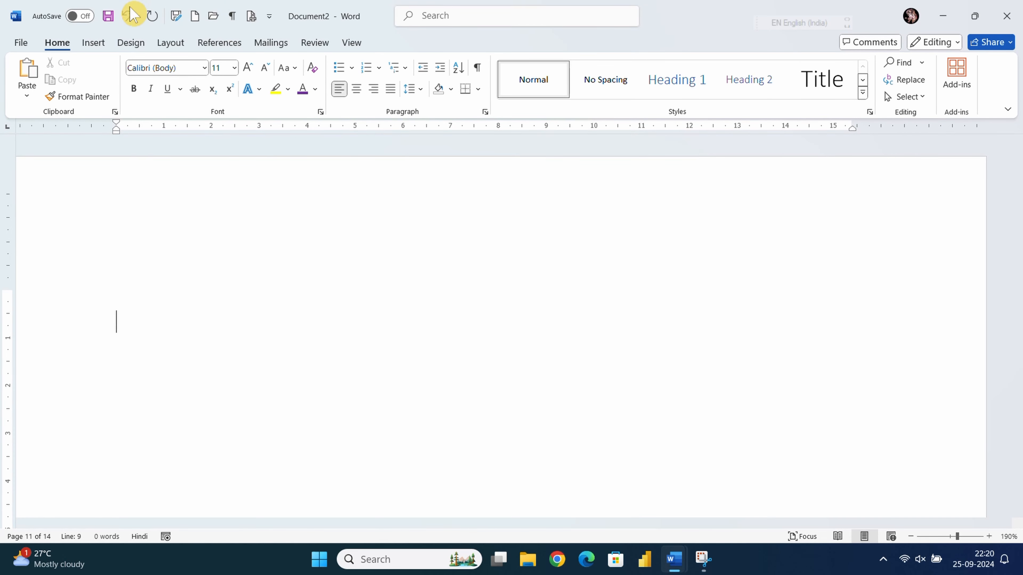
- Insert the built-in Area of Circle equation A = πr² and place the cursor at its end
click(93, 42)
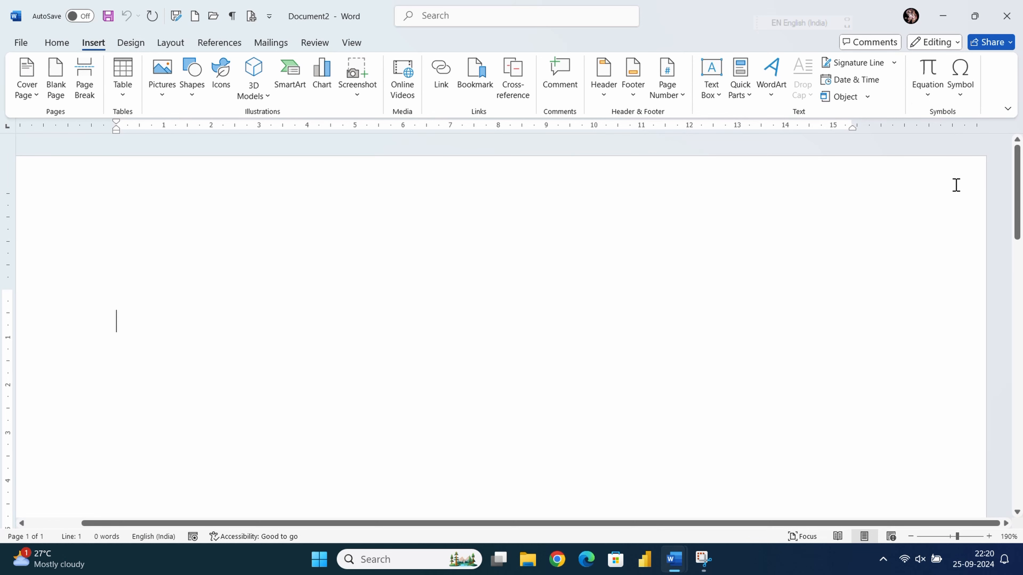
click(929, 97)
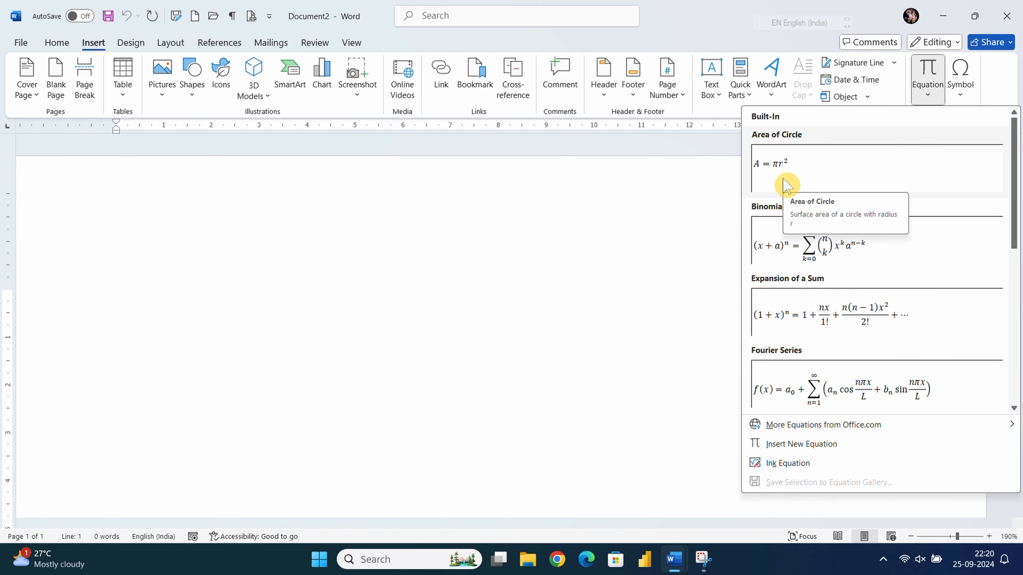
click(793, 180)
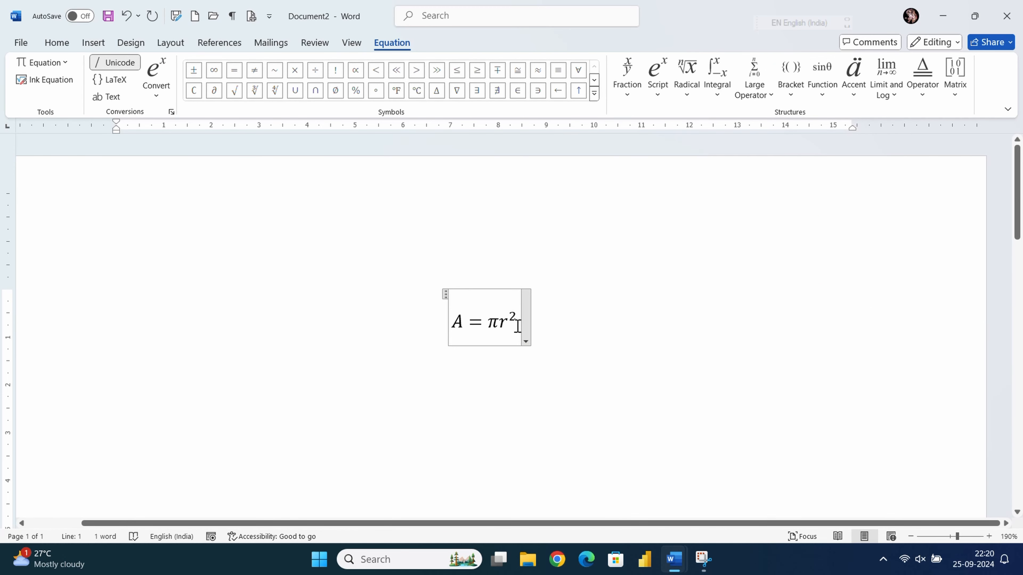
click(515, 319)
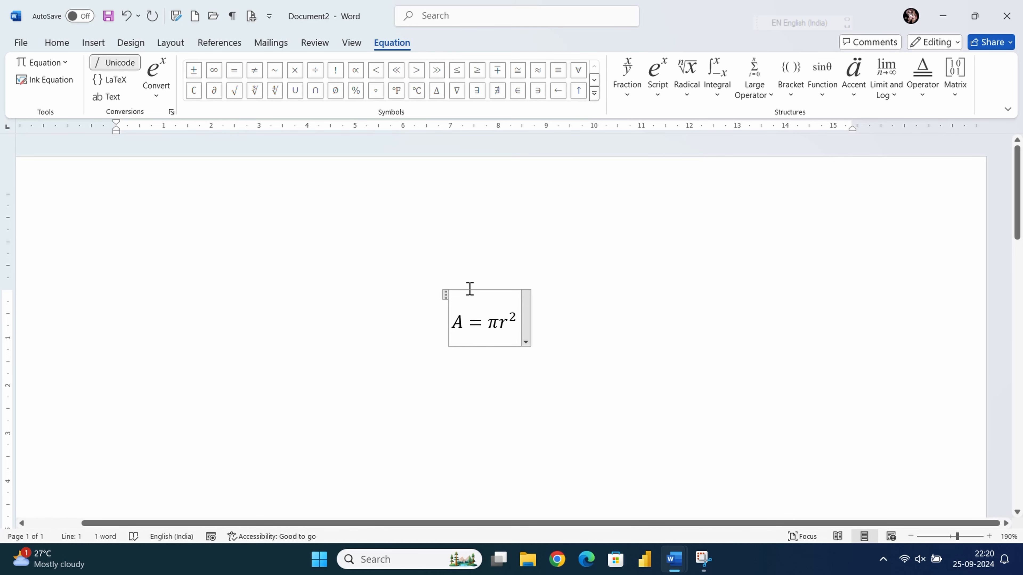
- Clear A = πr² and insert a superscript equation template, typing X2 into it
key(BackSpace)
key(BackSpace)
key(BackSpace)
key(BackSpace)
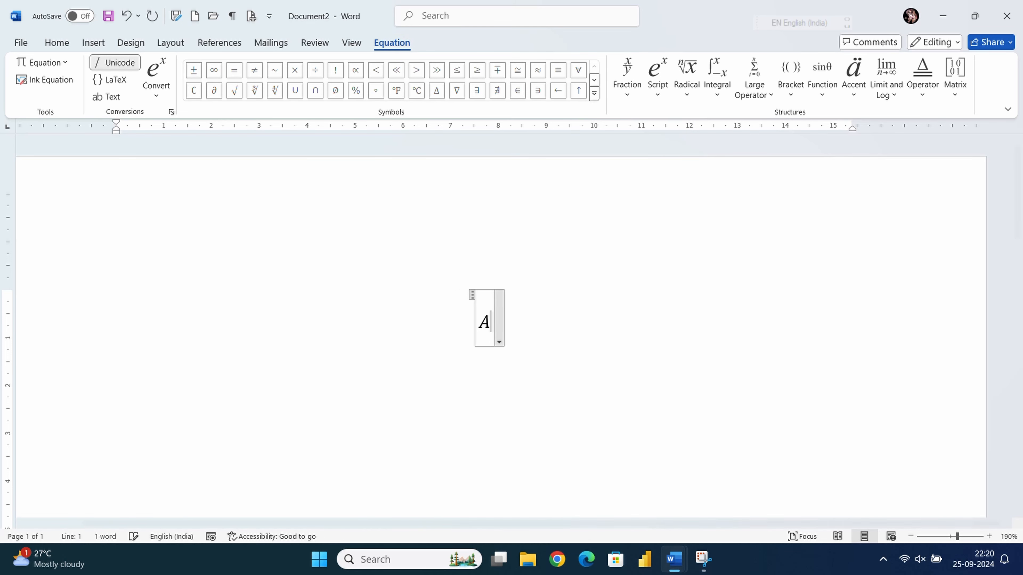
key(BackSpace)
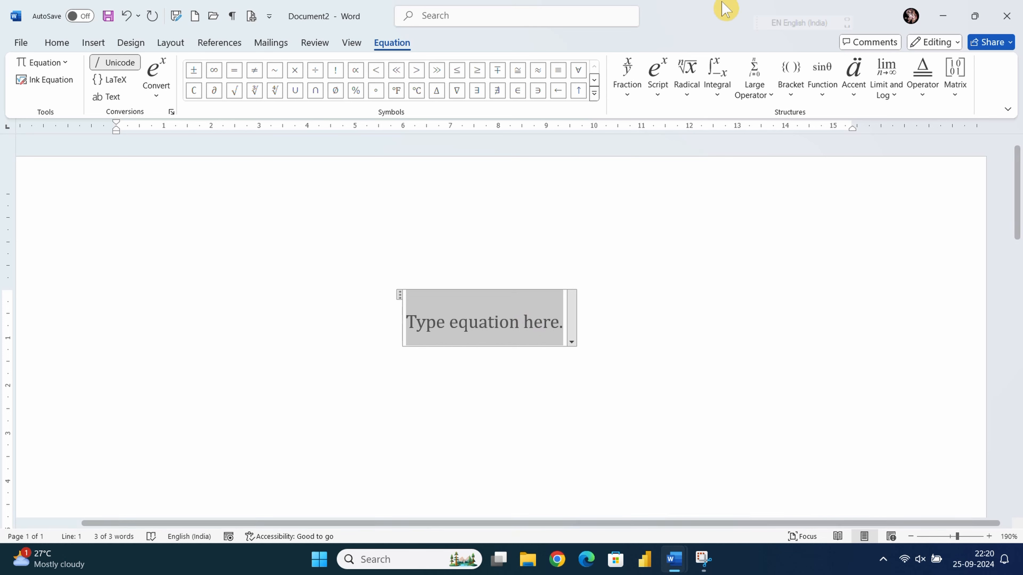
click(660, 90)
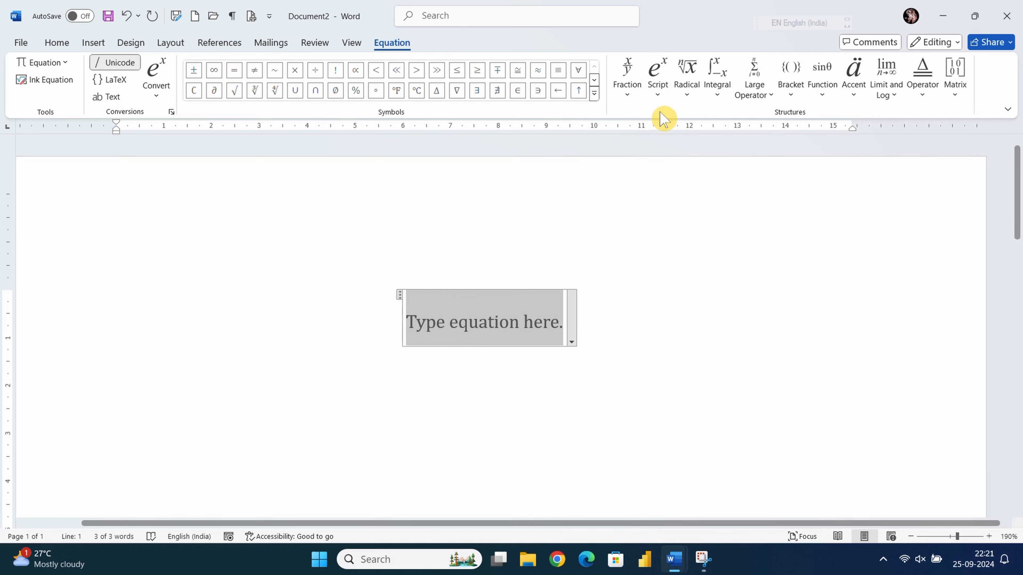
click(658, 89)
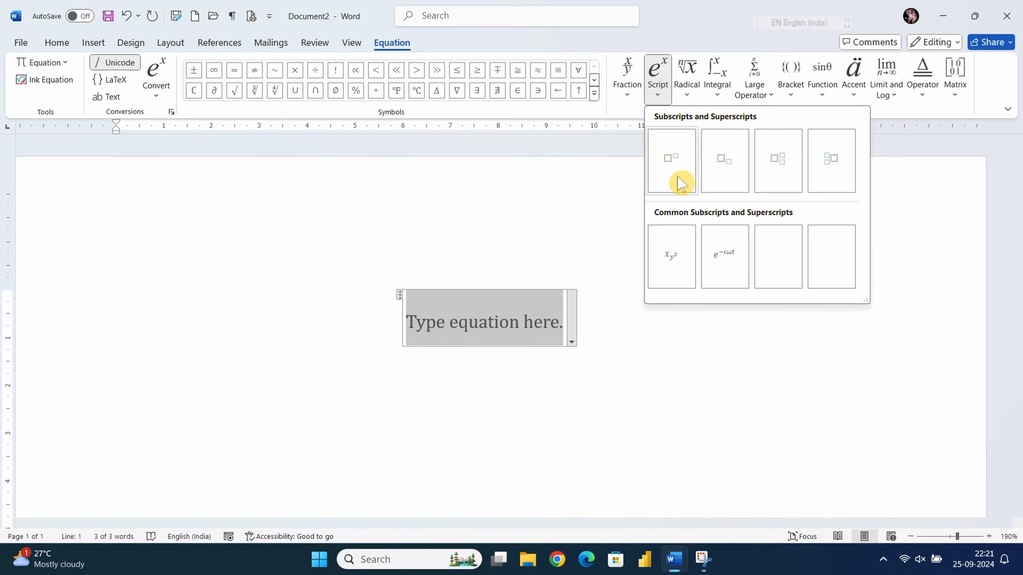
click(679, 173)
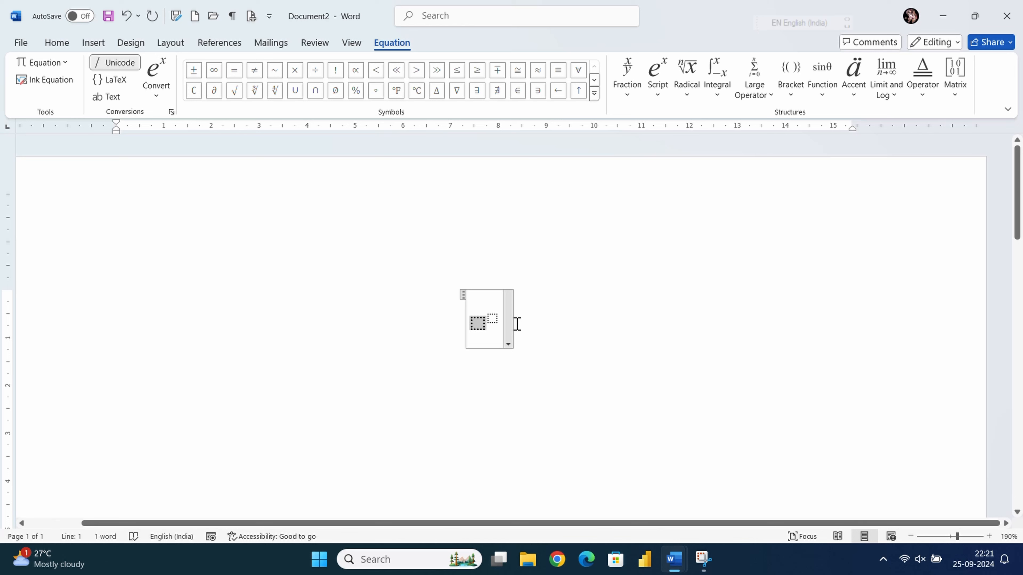
text(X)
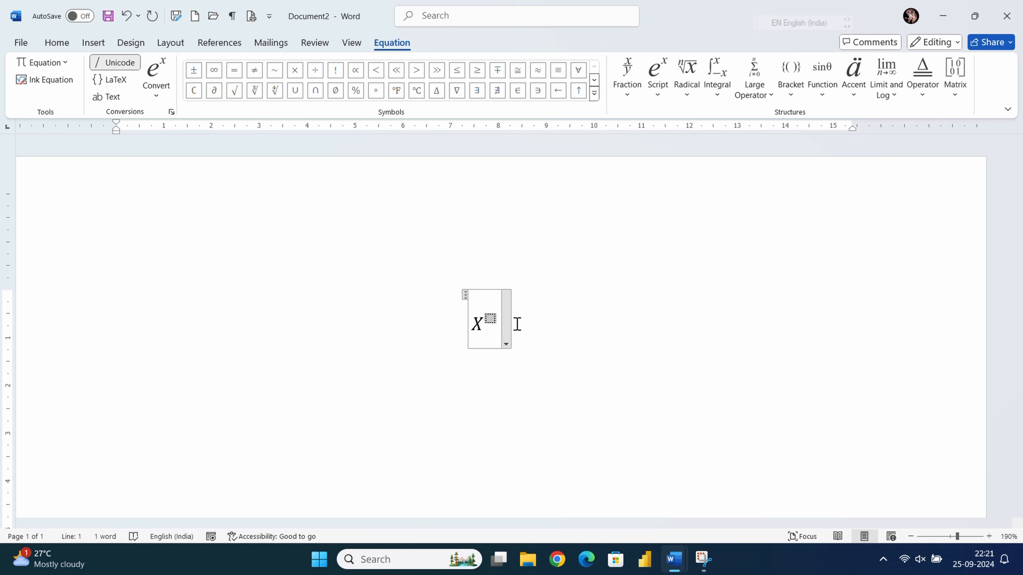
text(2)
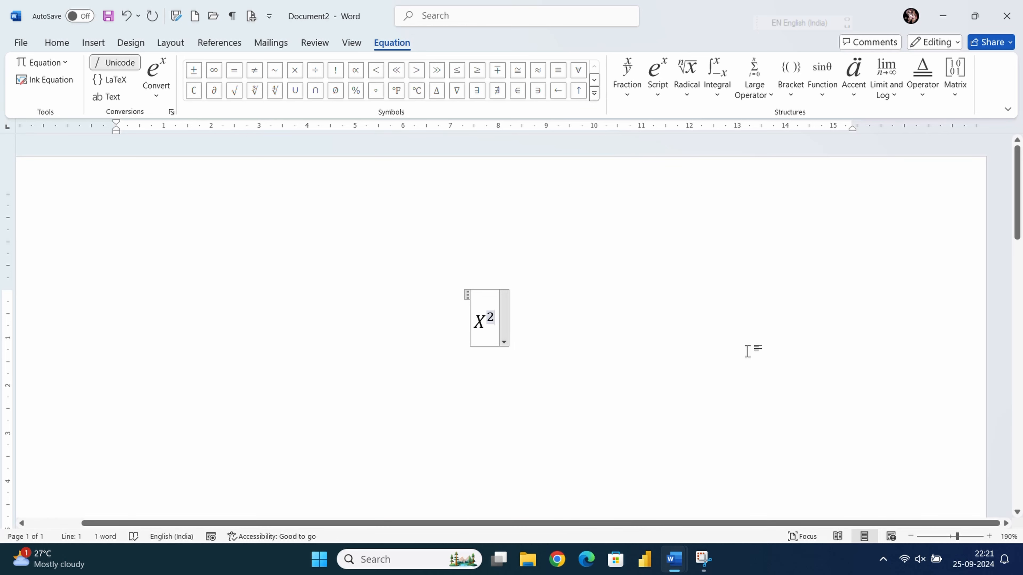